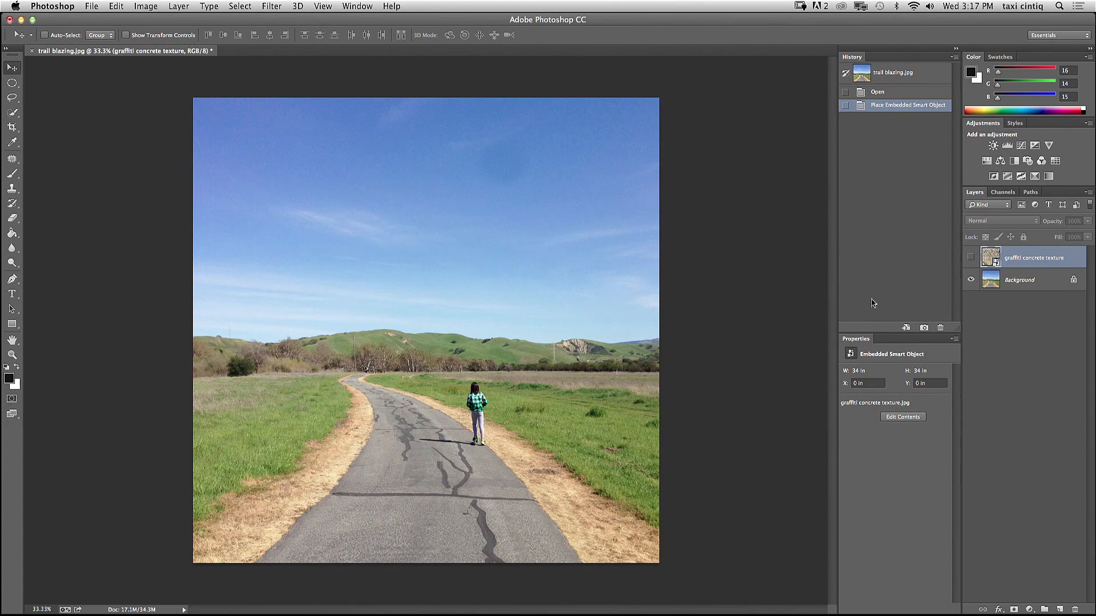
Step: Show the graffiti concrete texture layer to preview it over the photo, and hide it again
{"action": "left_click", "coordinate": [847, 302]}
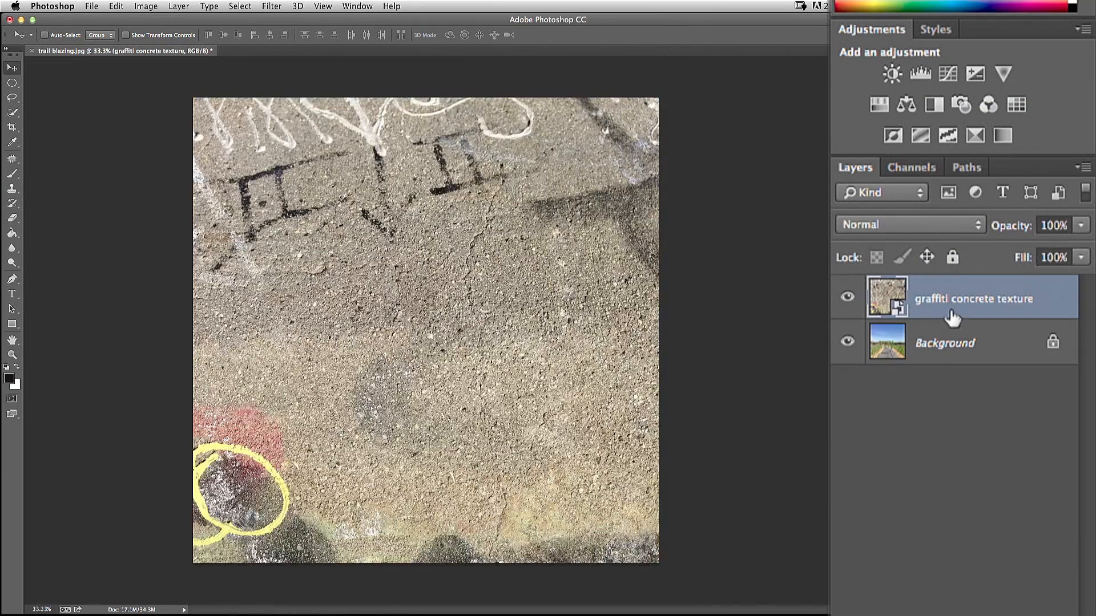
{"action": "left_click", "coordinate": [847, 296]}
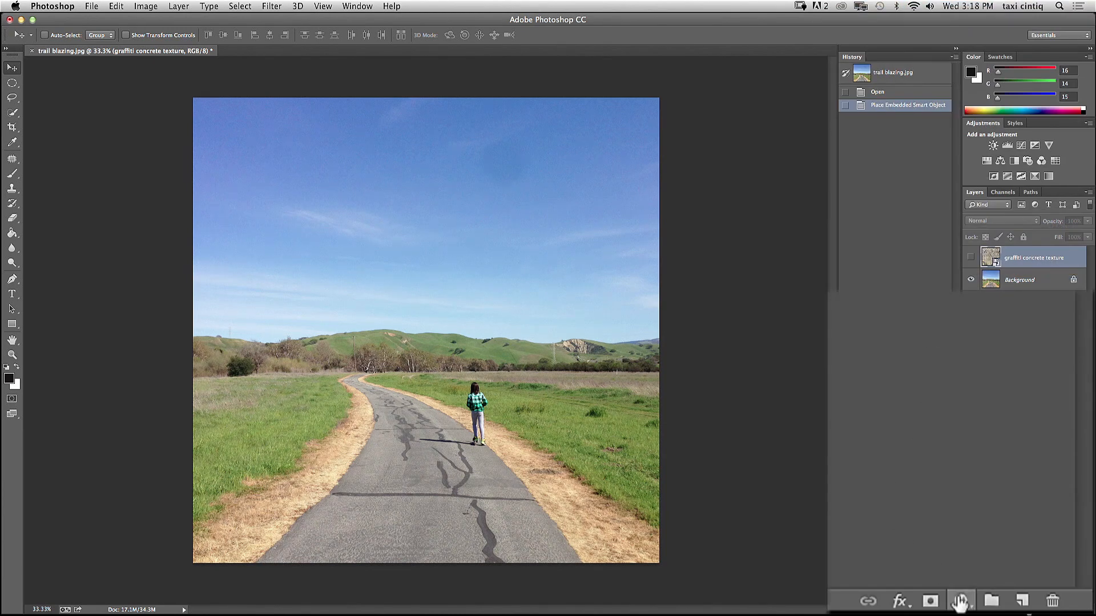
Step: Add a Hue/Saturation adjustment layer and raise its saturation to +40
{"action": "left_click", "coordinate": [960, 601]}
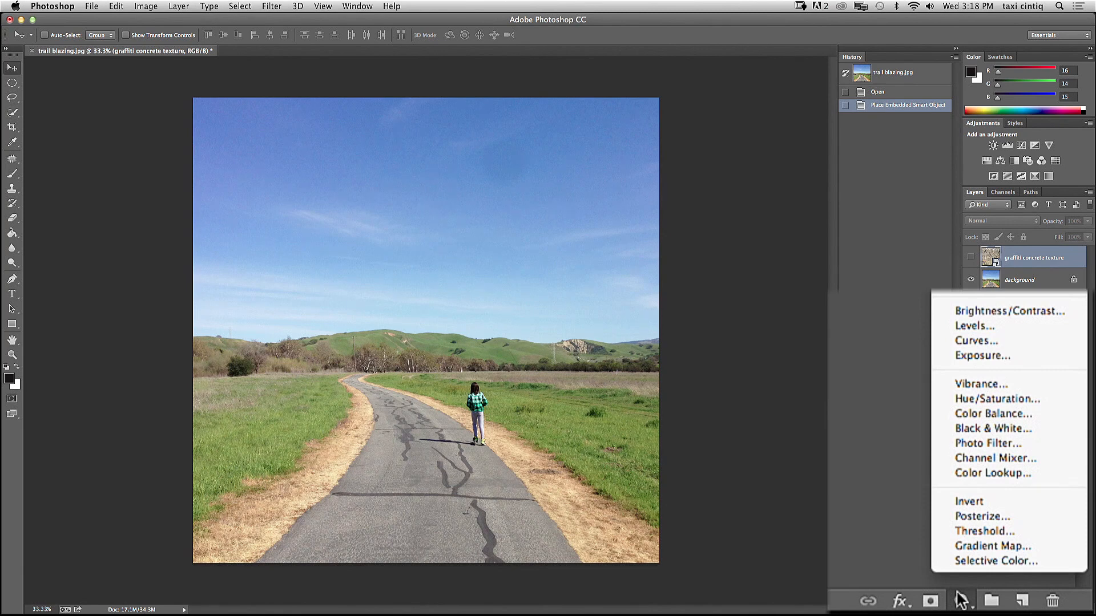
{"action": "left_click", "coordinate": [961, 398]}
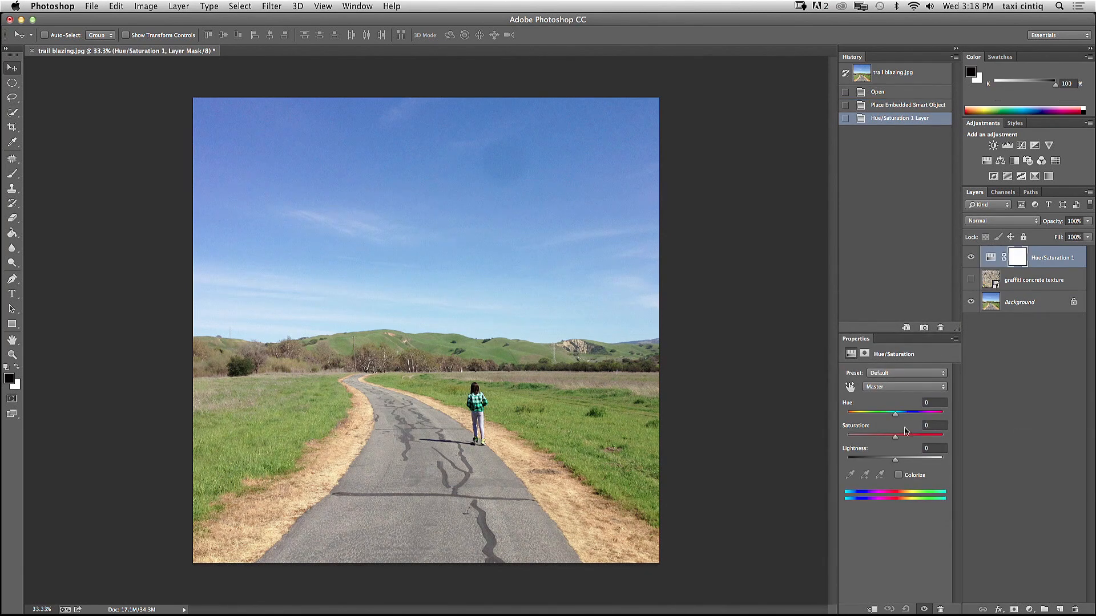
{"action": "left_click_drag", "start_coordinate": [894, 438], "coordinate": [902, 437]}
{"action": "left_click_drag", "start_coordinate": [856, 258], "coordinate": [882, 252]}
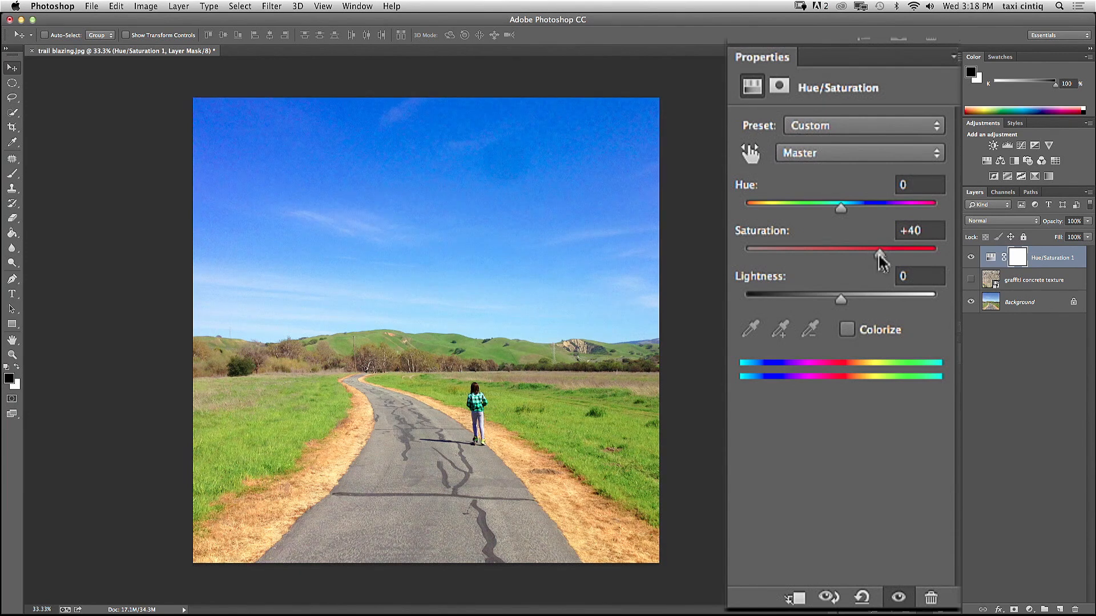
Step: Move the graffiti concrete texture layer above the Hue/Saturation layer and make it visible
{"action": "left_click", "coordinate": [1009, 277]}
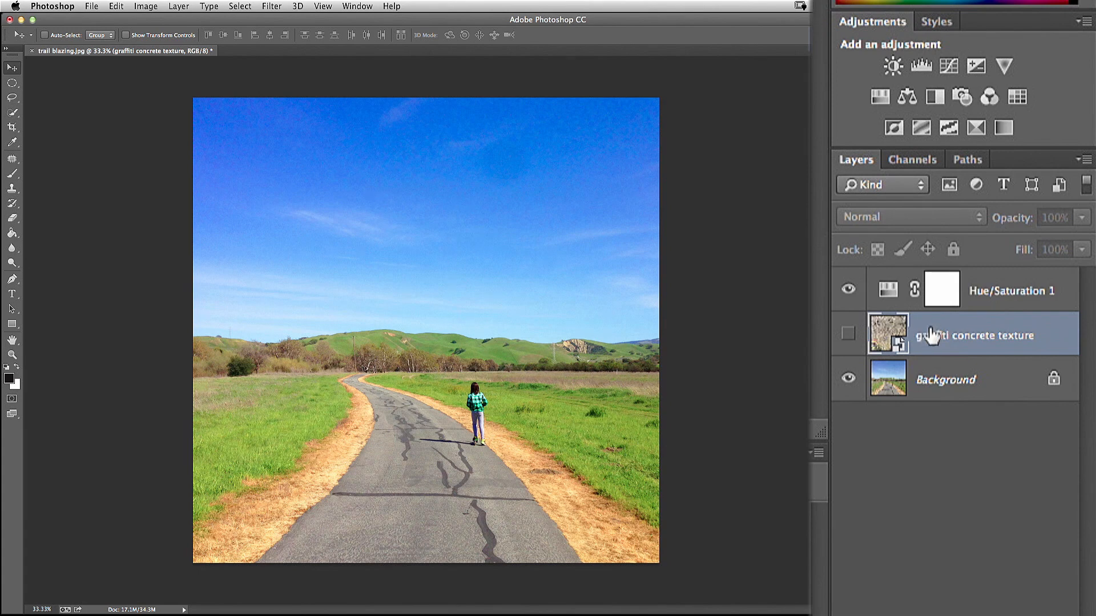
{"action": "left_click_drag", "start_coordinate": [927, 331], "coordinate": [917, 272]}
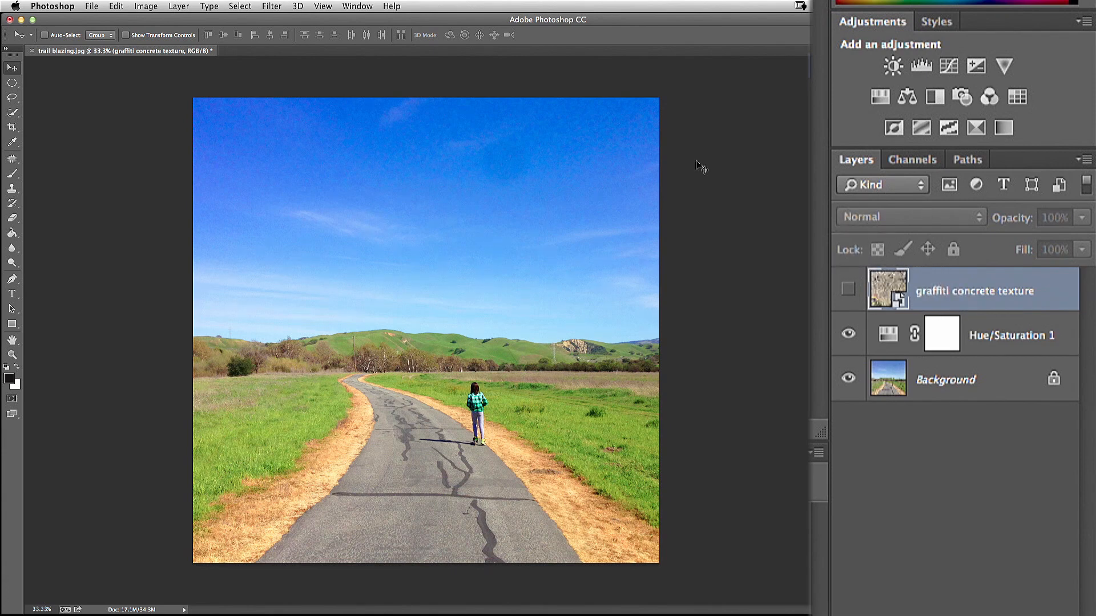
{"action": "left_click", "coordinate": [848, 289]}
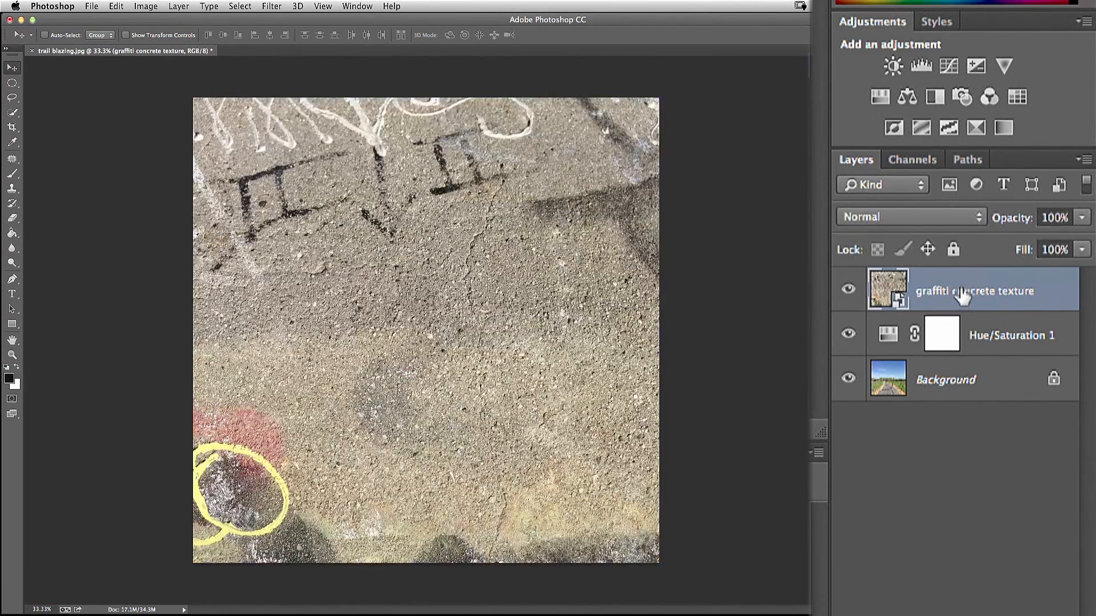
Step: Try the Darken, Multiply, Lighten and Screen blend modes on the graffiti concrete texture layer
{"action": "left_click", "coordinate": [856, 218]}
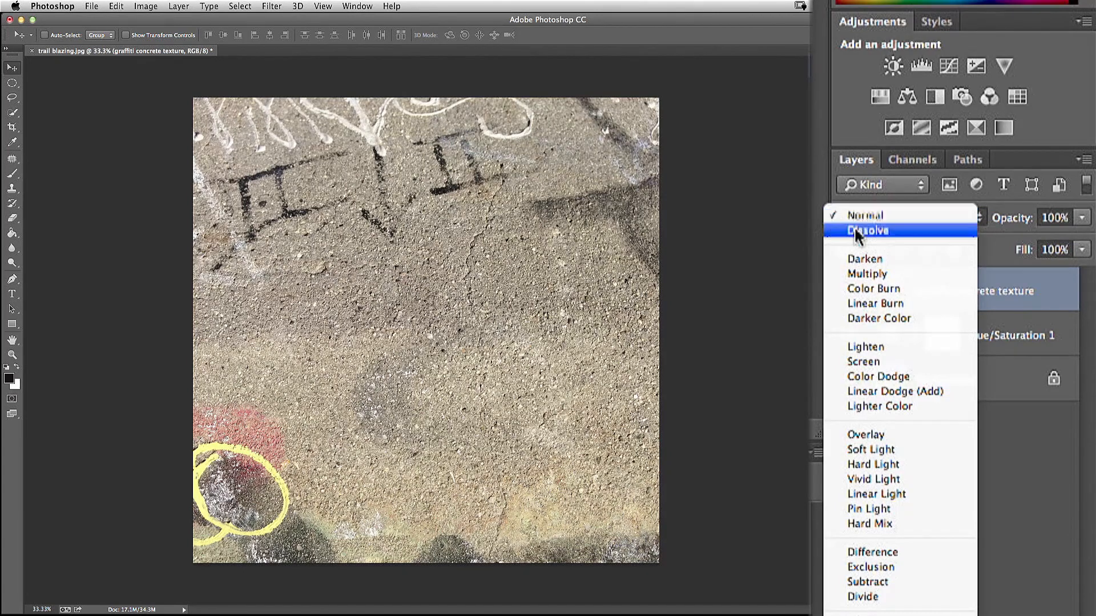
{"action": "left_click", "coordinate": [859, 262]}
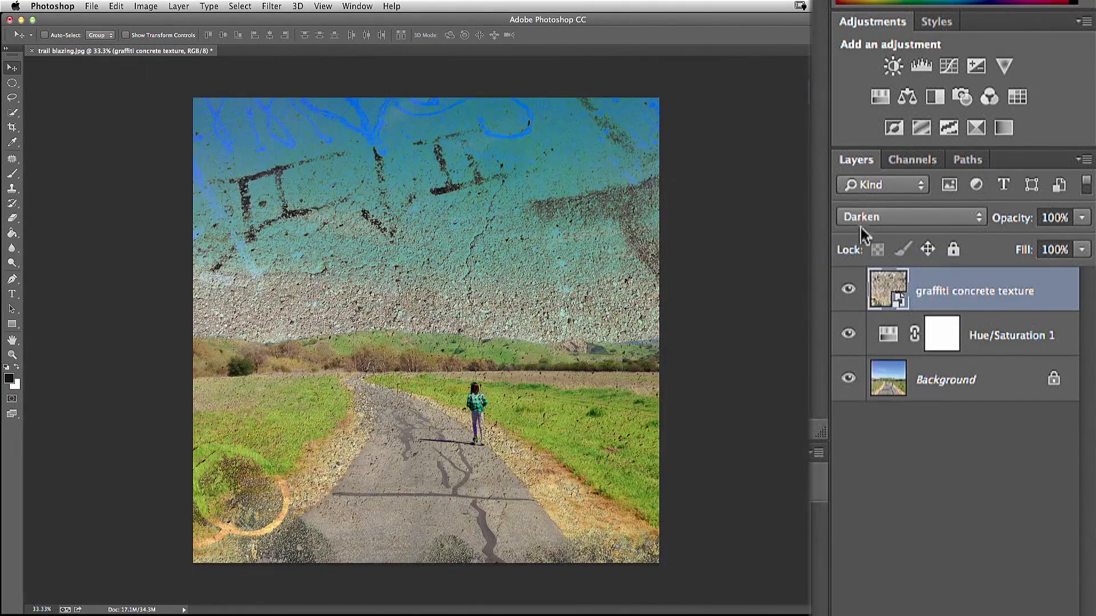
{"action": "left_click", "coordinate": [860, 227]}
{"action": "left_click", "coordinate": [858, 236]}
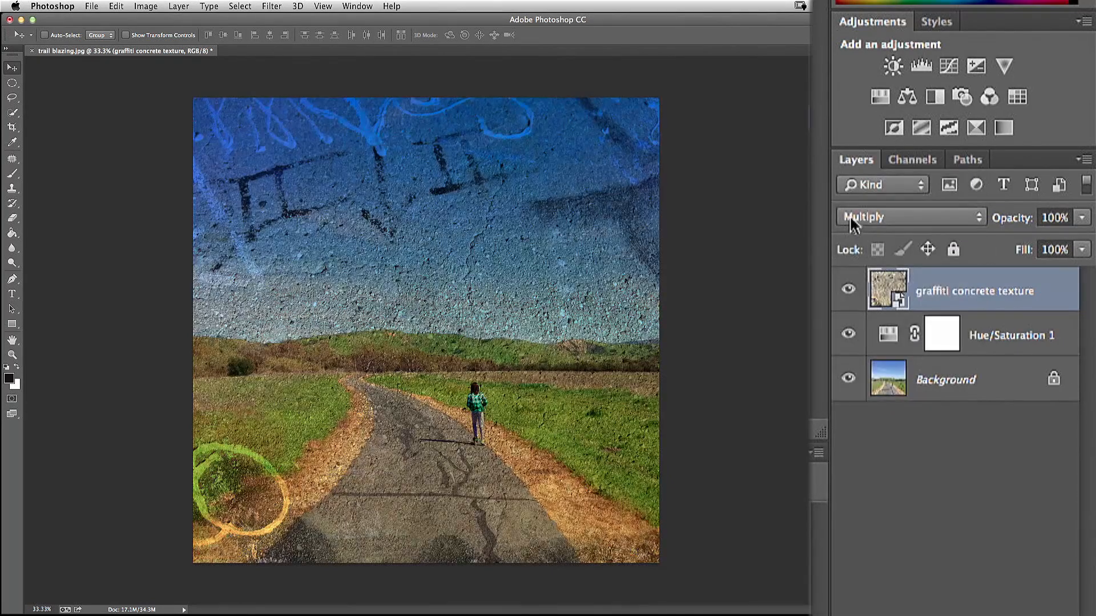
{"action": "left_click", "coordinate": [854, 223]}
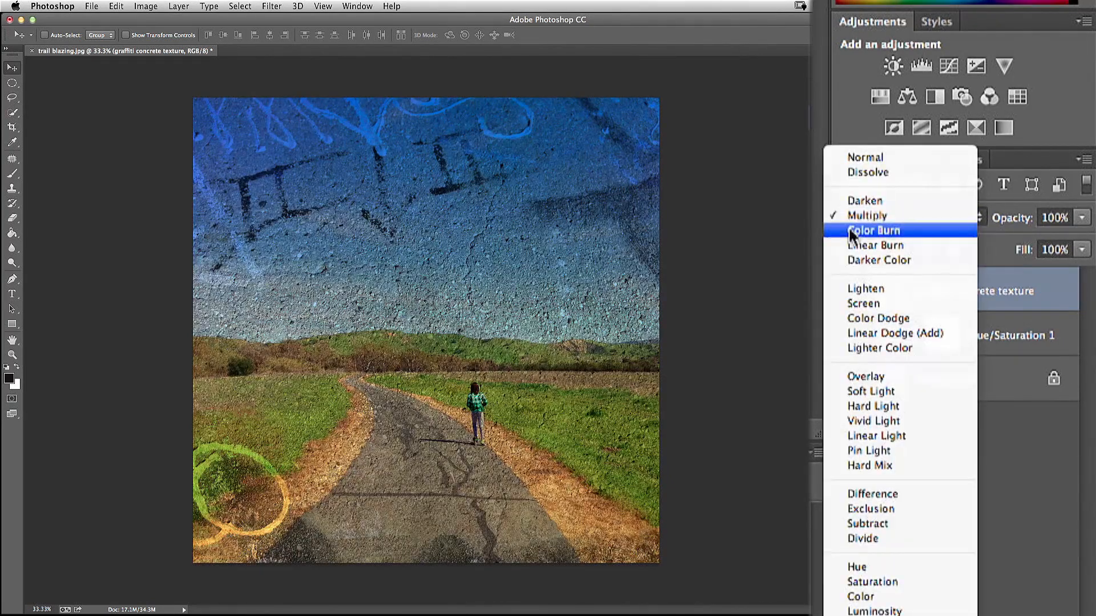
{"action": "left_click", "coordinate": [856, 283]}
{"action": "left_click", "coordinate": [851, 218]}
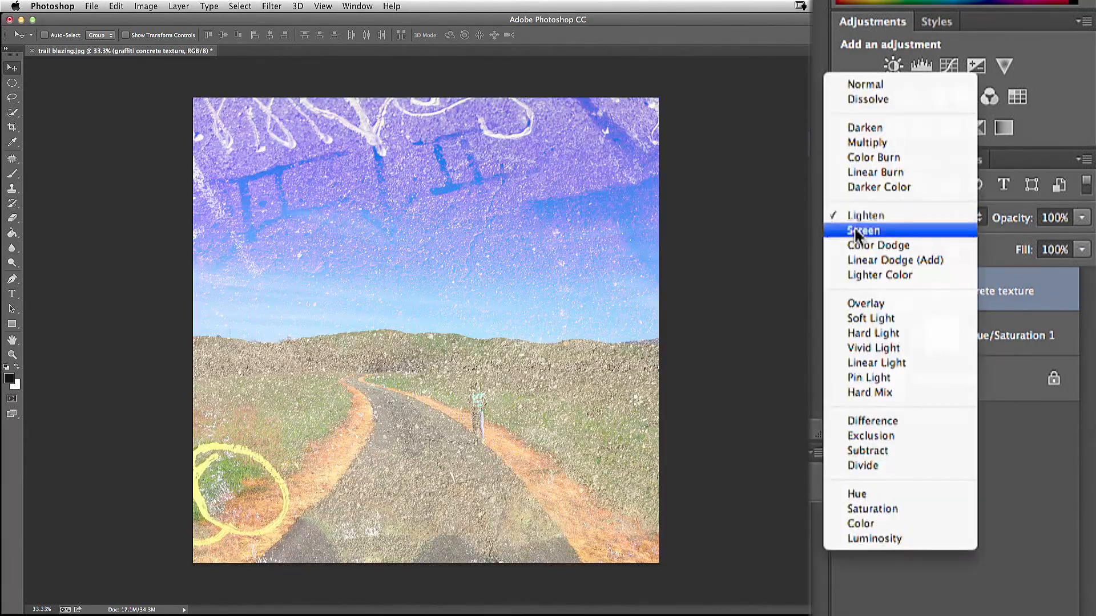
{"action": "left_click", "coordinate": [854, 227]}
Step: Try the Overlay, Vivid Light, Difference and Luminosity blend modes on the graffiti concrete texture layer
{"action": "left_click", "coordinate": [853, 215]}
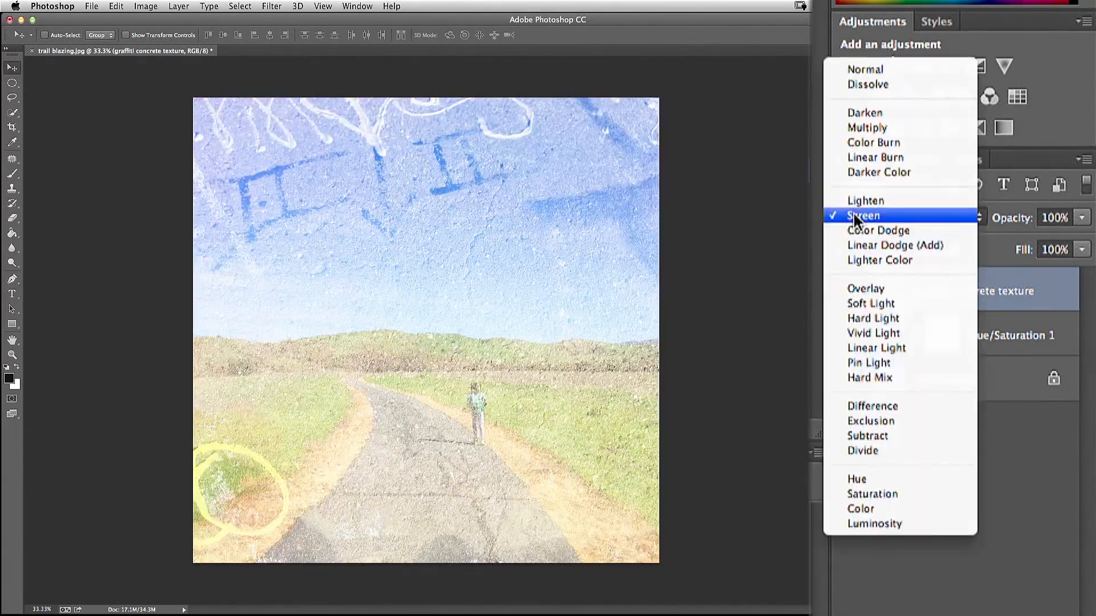
{"action": "left_click", "coordinate": [860, 285]}
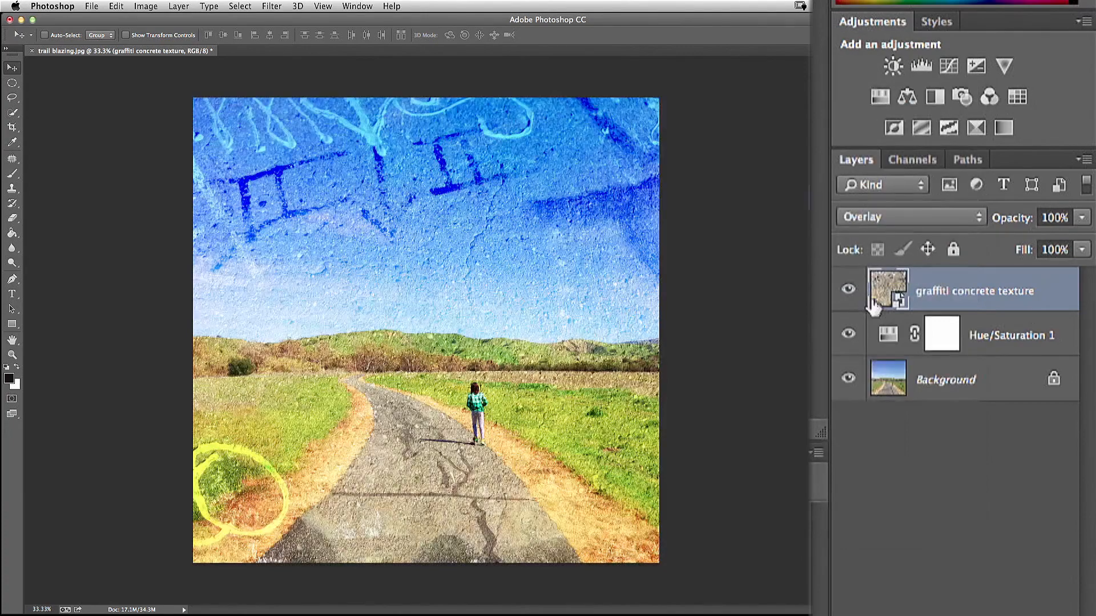
{"action": "left_click", "coordinate": [853, 216]}
{"action": "left_click", "coordinate": [856, 258]}
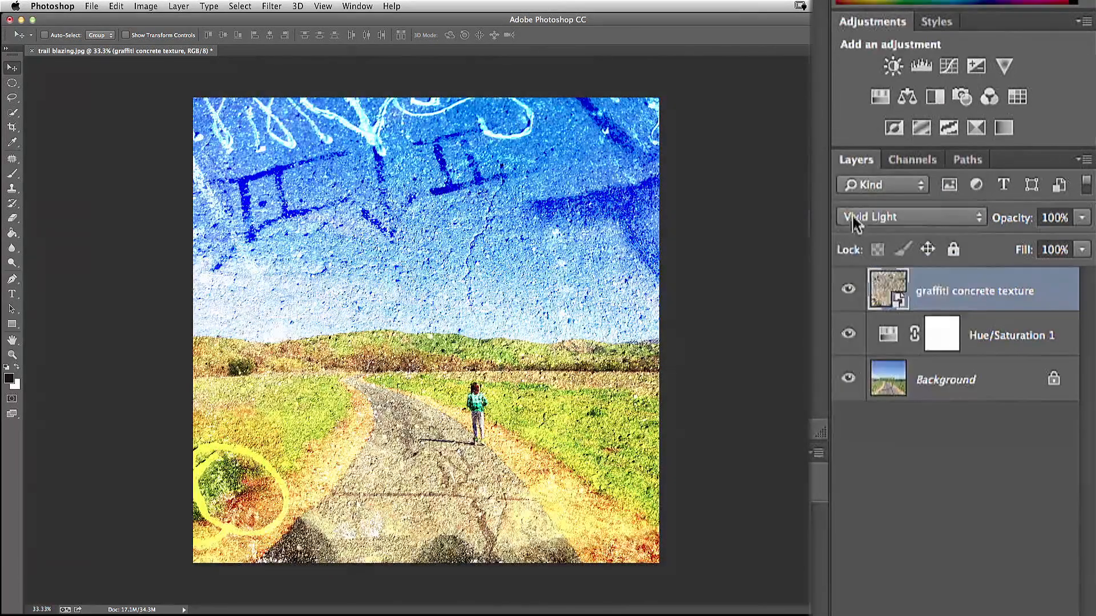
{"action": "left_click", "coordinate": [853, 217]}
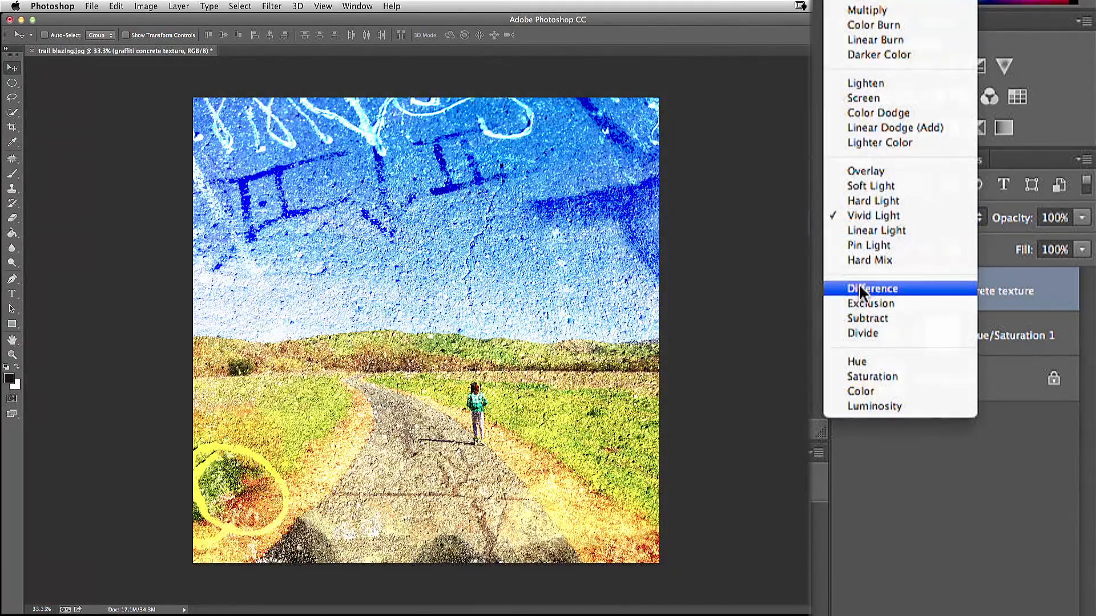
{"action": "left_click", "coordinate": [858, 283]}
{"action": "left_click", "coordinate": [847, 218]}
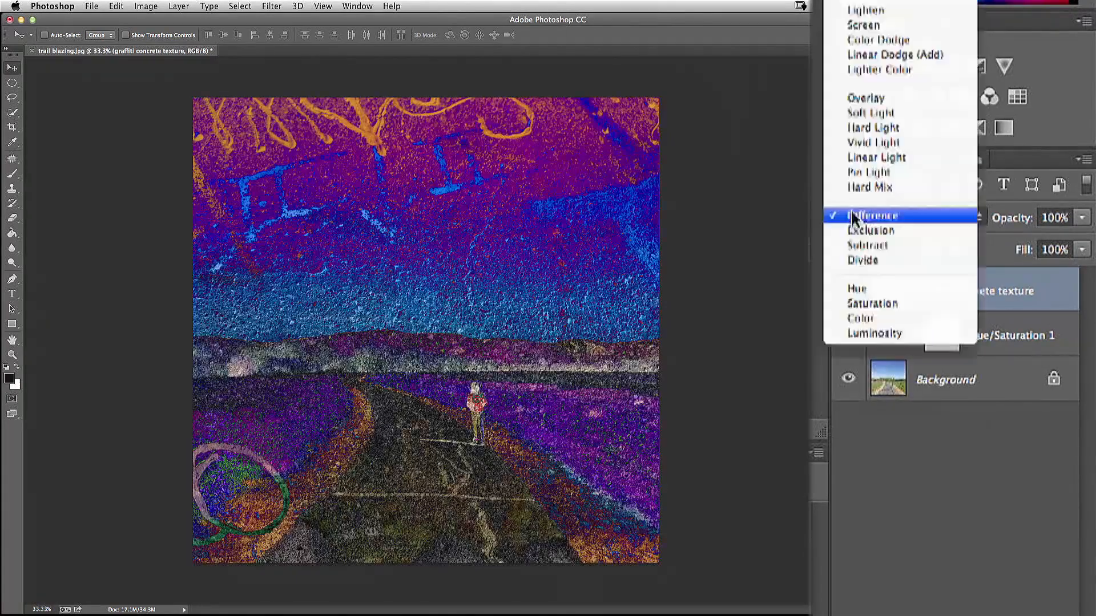
{"action": "left_click", "coordinate": [870, 333]}
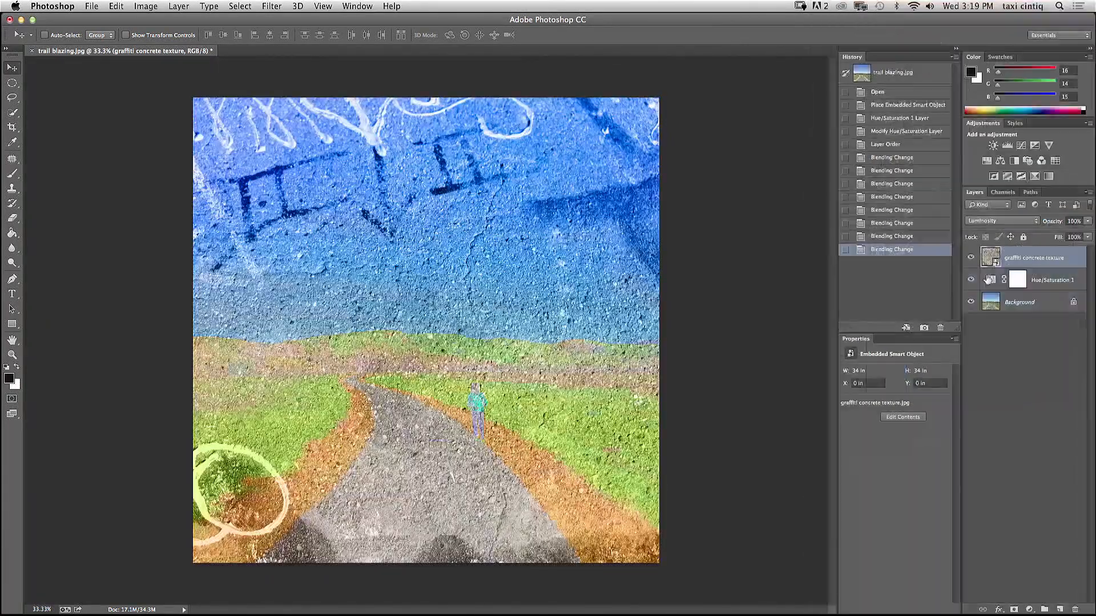
Step: Set the graffiti concrete texture layer's blend mode to Multiply and reduce its opacity to 68%
{"action": "left_click", "coordinate": [977, 222]}
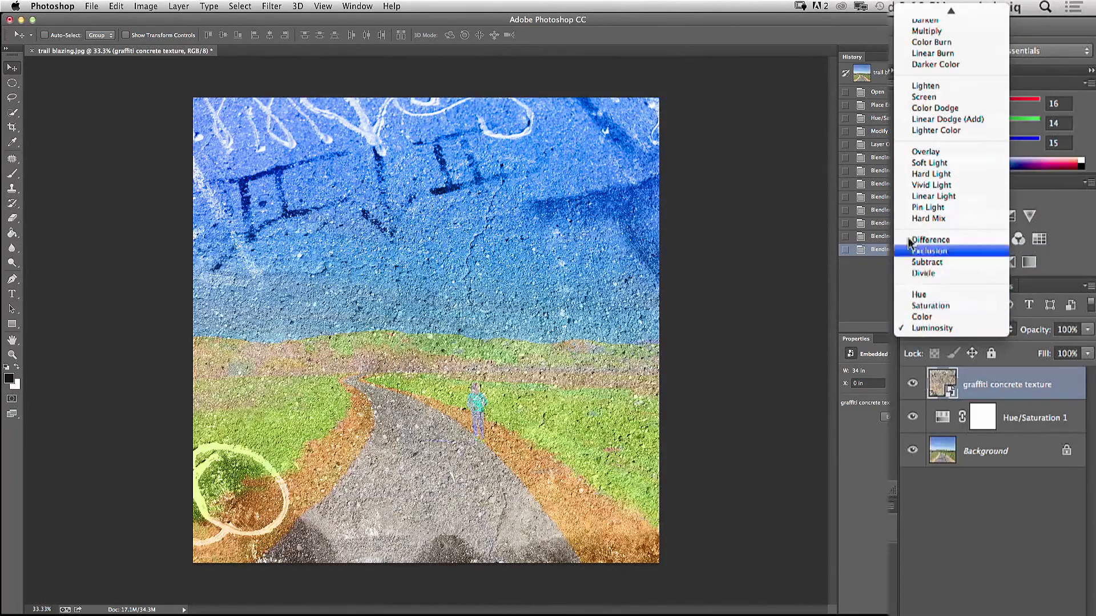
{"action": "left_click", "coordinate": [978, 39]}
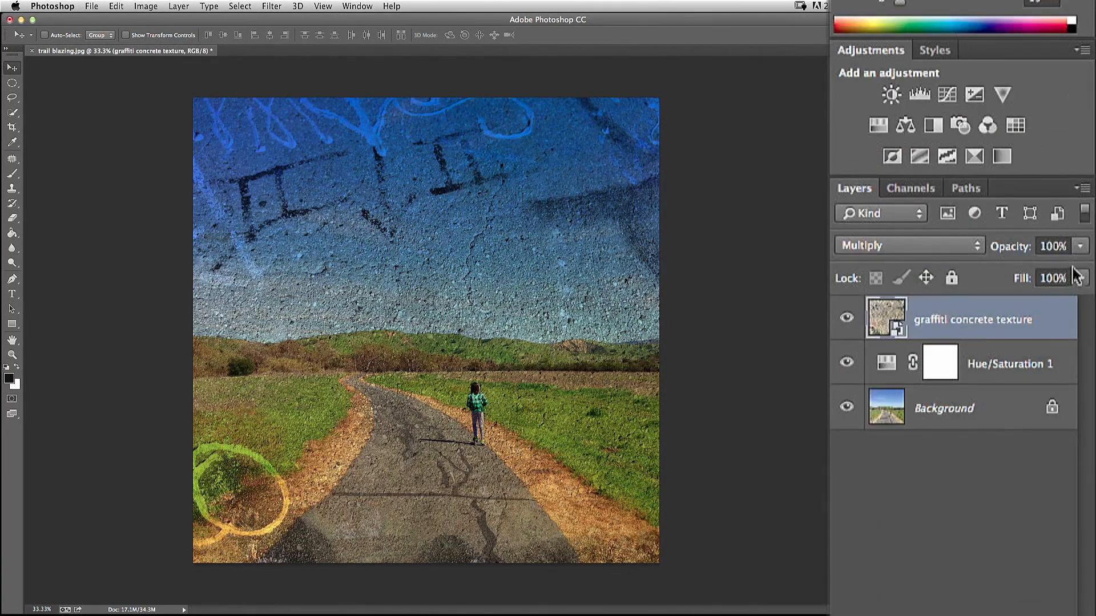
{"action": "left_click", "coordinate": [1086, 220]}
{"action": "left_click_drag", "start_coordinate": [1087, 233], "coordinate": [1080, 235]}
{"action": "left_click_drag", "start_coordinate": [1069, 281], "coordinate": [1050, 279]}
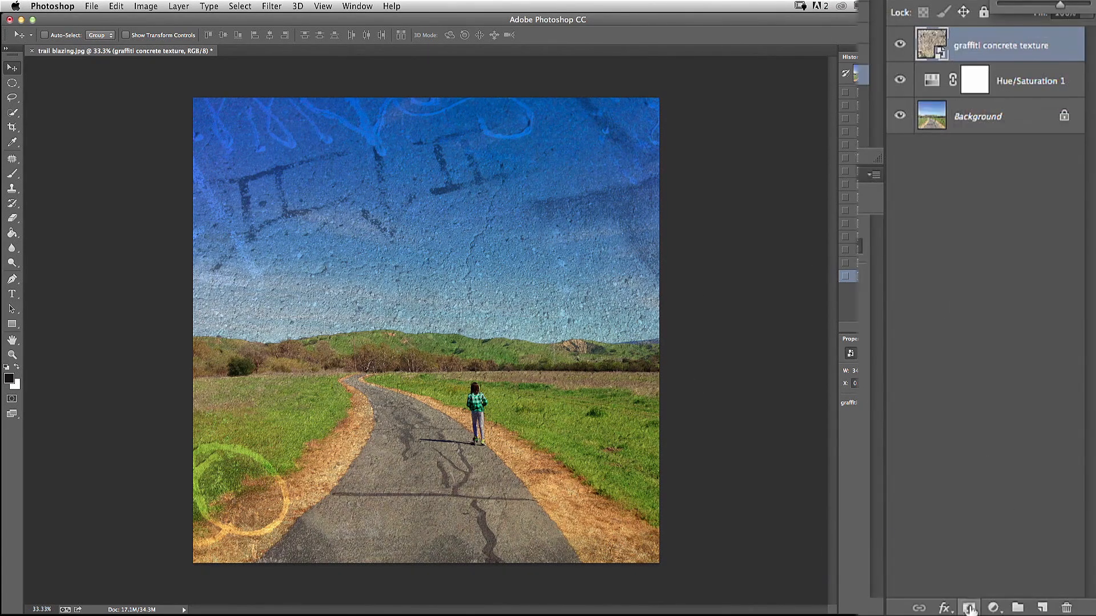
Step: Add a layer mask to the graffiti concrete texture layer and choose the Gradient tool with the last, semi-transparent preset
{"action": "left_click", "coordinate": [968, 609]}
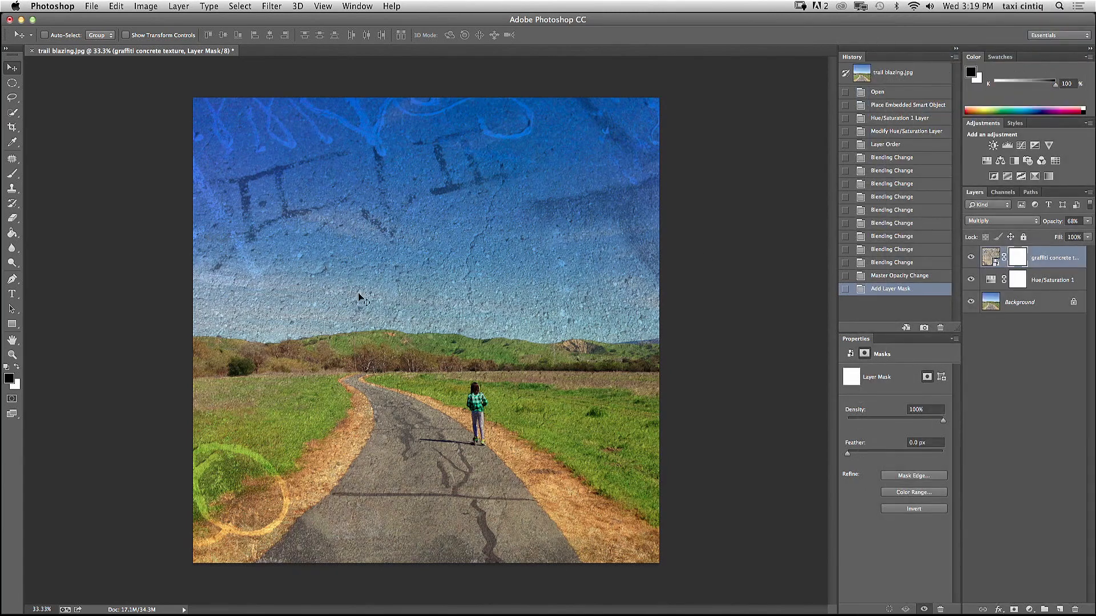
{"action": "left_click", "coordinate": [13, 235]}
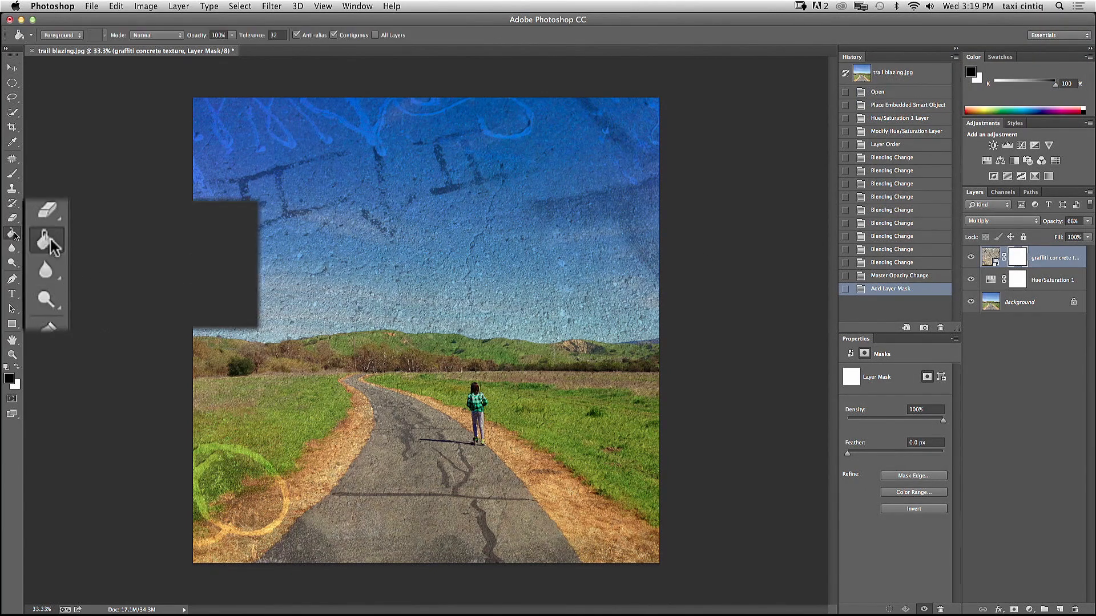
{"action": "left_click", "coordinate": [51, 232]}
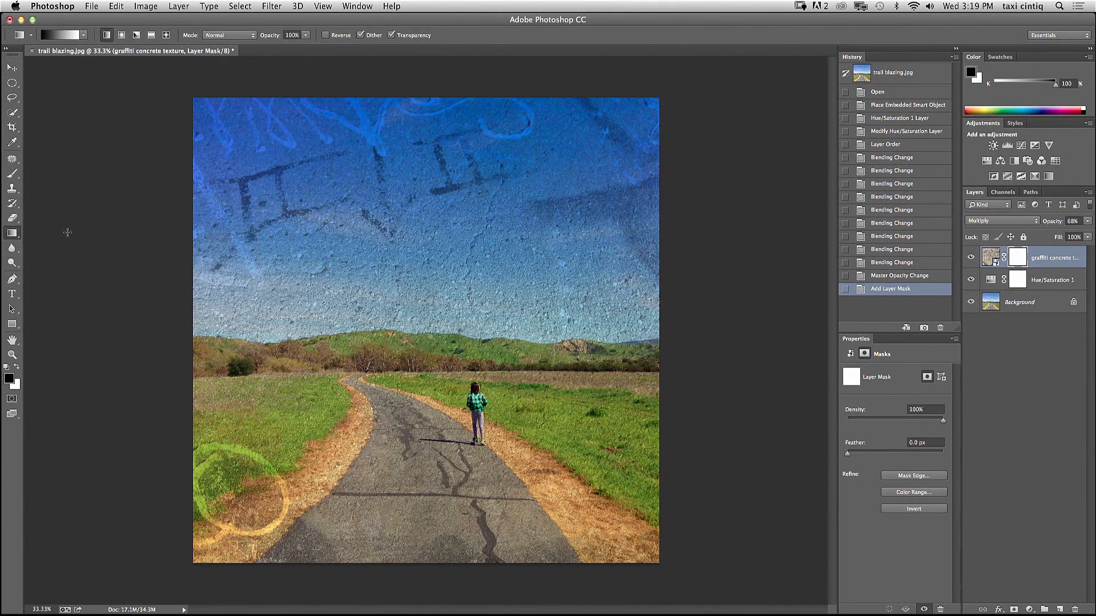
{"action": "left_click", "coordinate": [84, 35]}
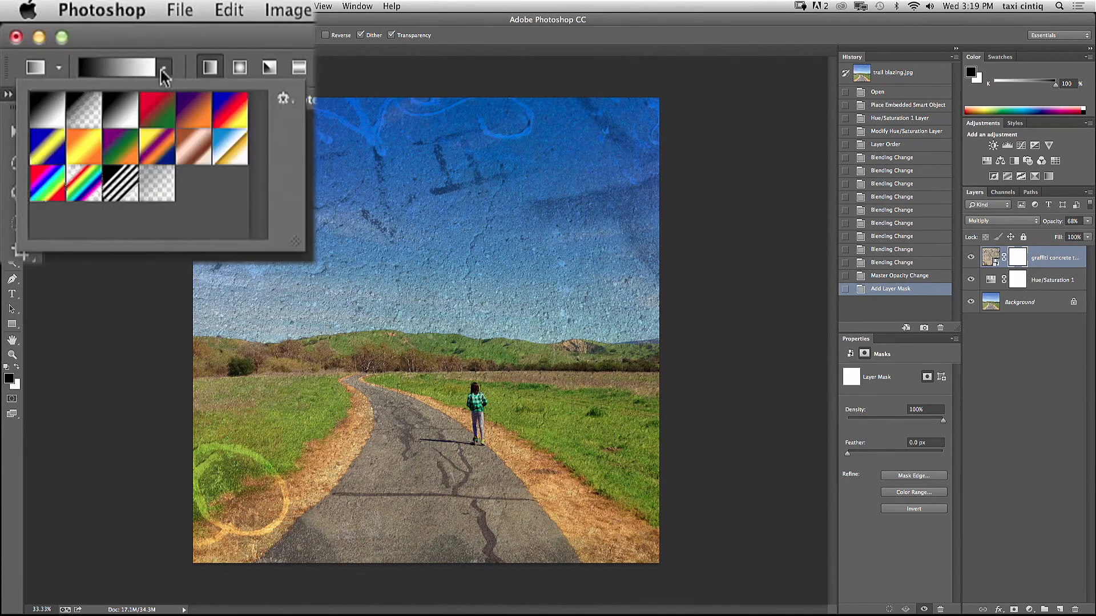
{"action": "left_click", "coordinate": [155, 185]}
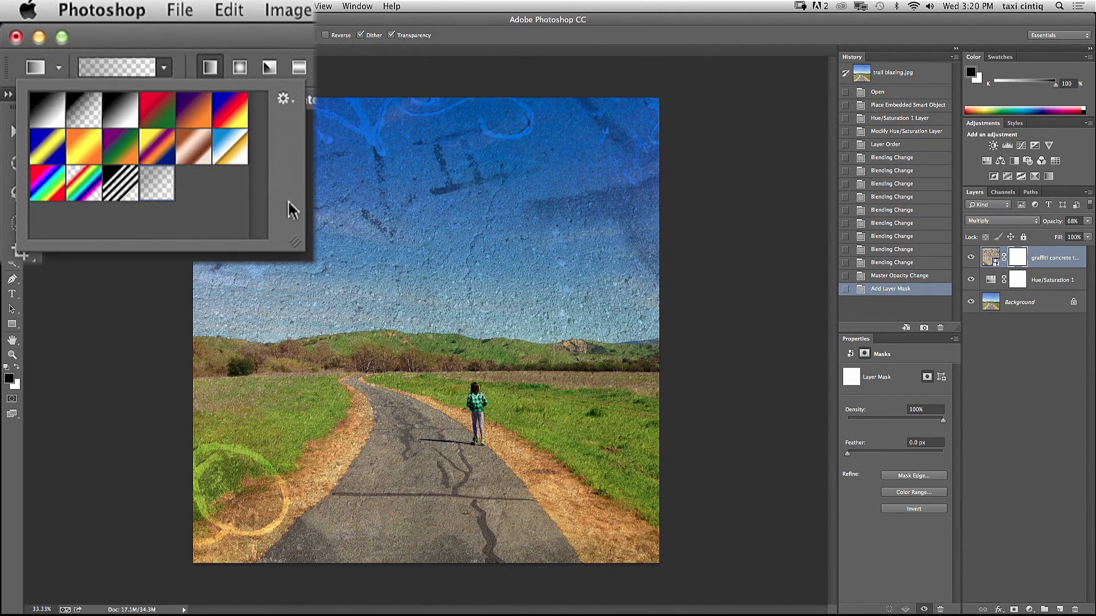
{"action": "left_click", "coordinate": [113, 174]}
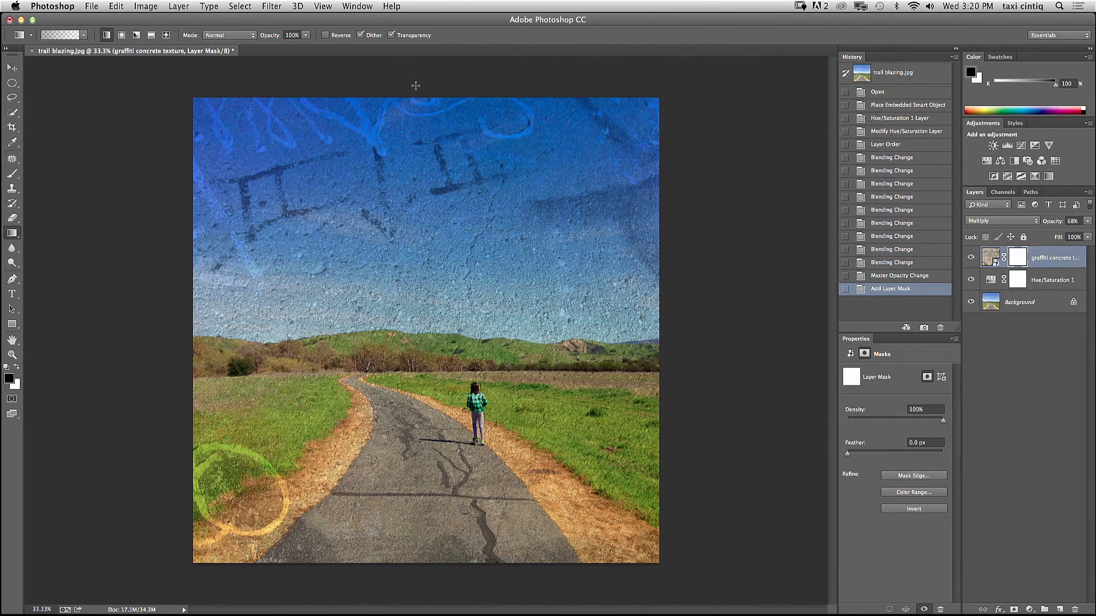
Step: Try a gradient on the texture layer's mask from the upper sky down to the path's lower end, and undo it
{"action": "left_click_drag", "start_coordinate": [429, 137], "coordinate": [415, 554]}
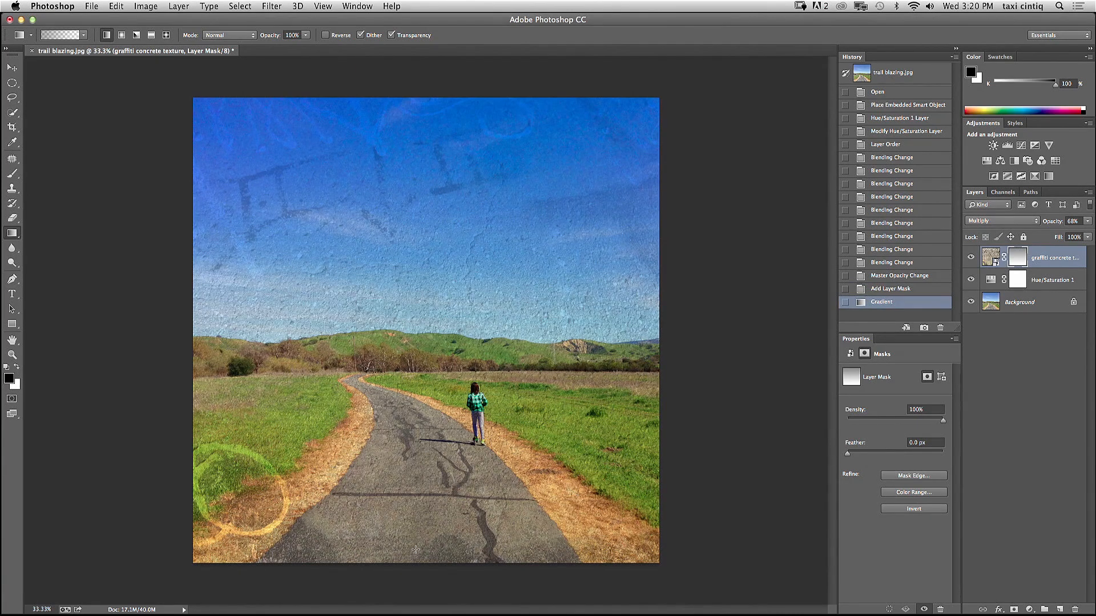
{"action": "key", "text": "super+z"}
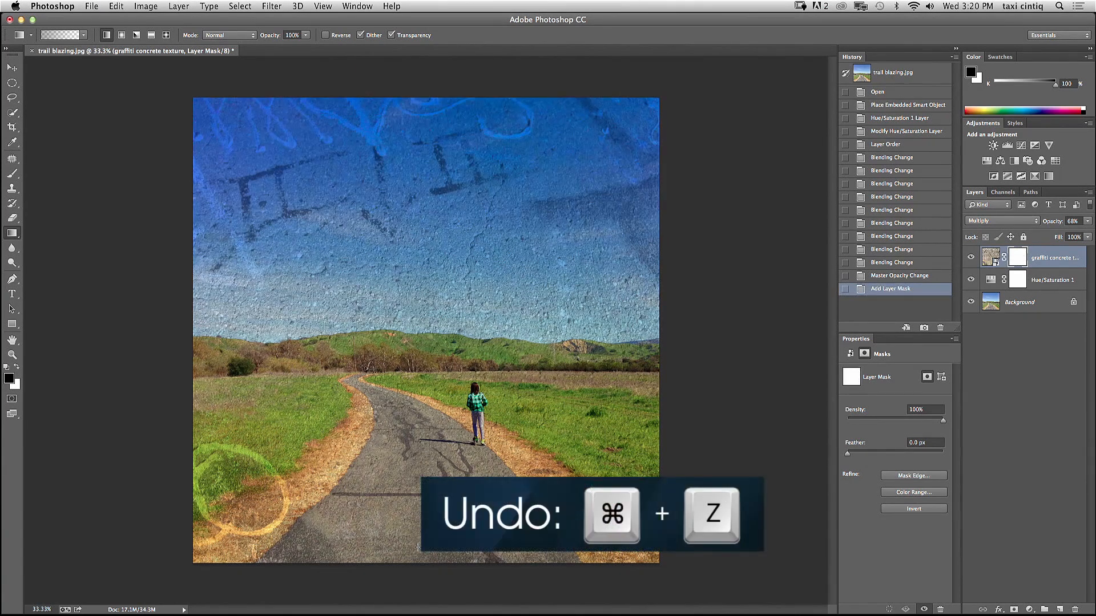
Step: Fade the texture out of the ground with mask gradients running upward from the image's bottom edge and across the horizon
{"action": "left_click_drag", "start_coordinate": [422, 570], "coordinate": [427, 91]}
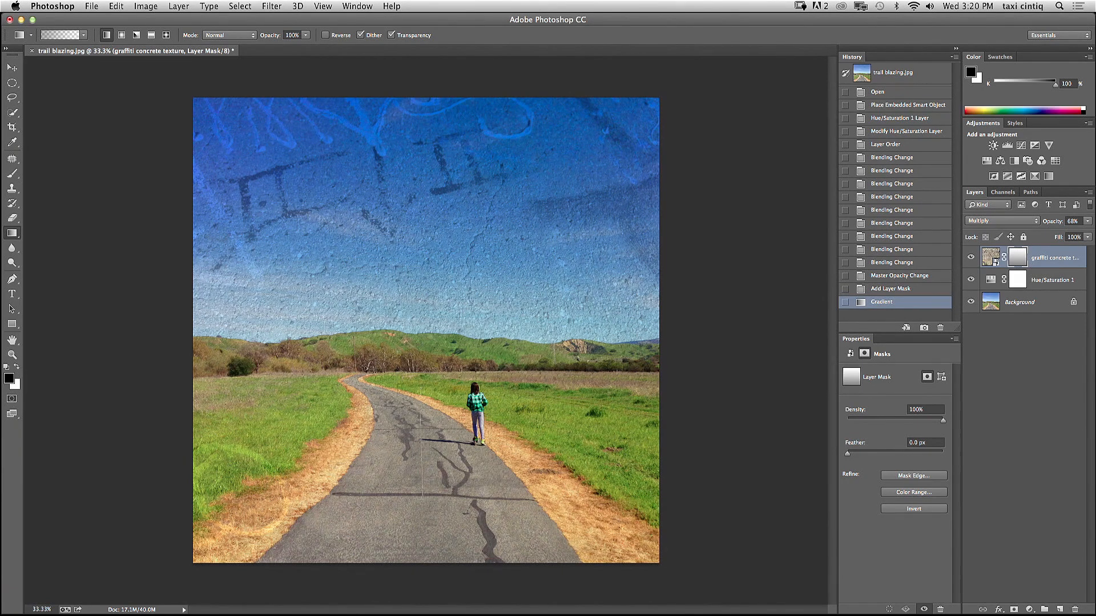
{"action": "left_click_drag", "start_coordinate": [421, 367], "coordinate": [423, 341]}
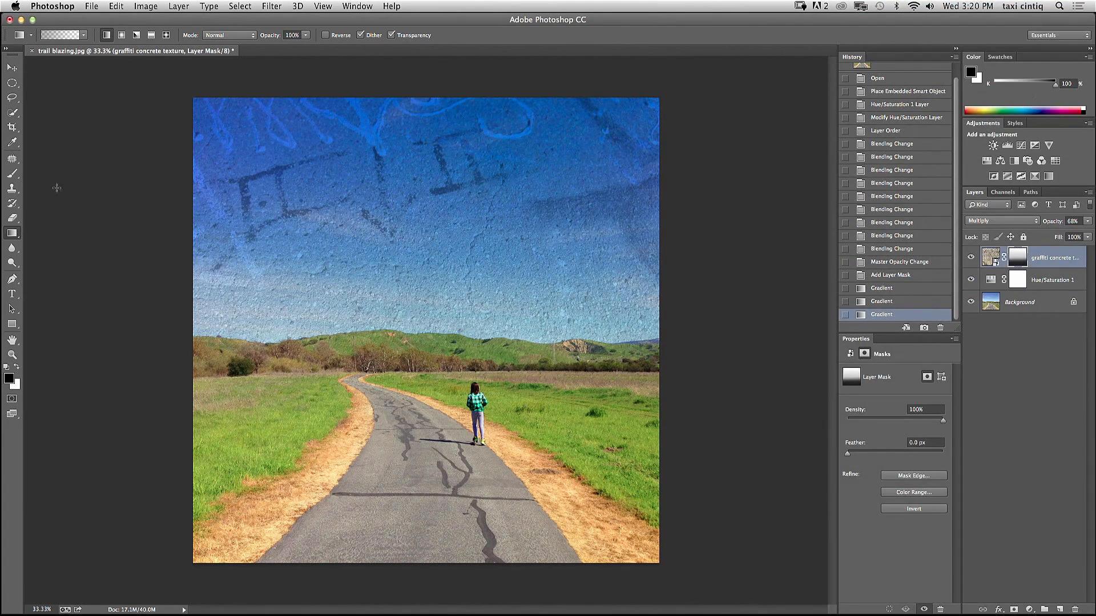
Step: Paint black on the texture layer's mask along the hills at the horizon with a 125 px brush
{"action": "left_click", "coordinate": [12, 173]}
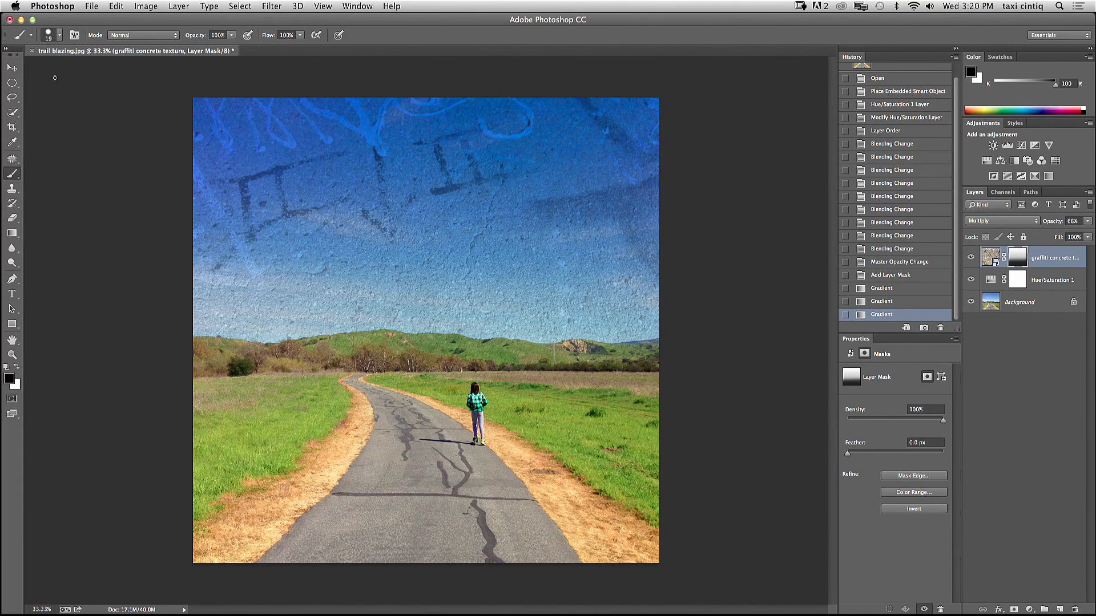
{"action": "left_click", "coordinate": [58, 36]}
{"action": "left_click_drag", "start_coordinate": [139, 139], "coordinate": [203, 139]}
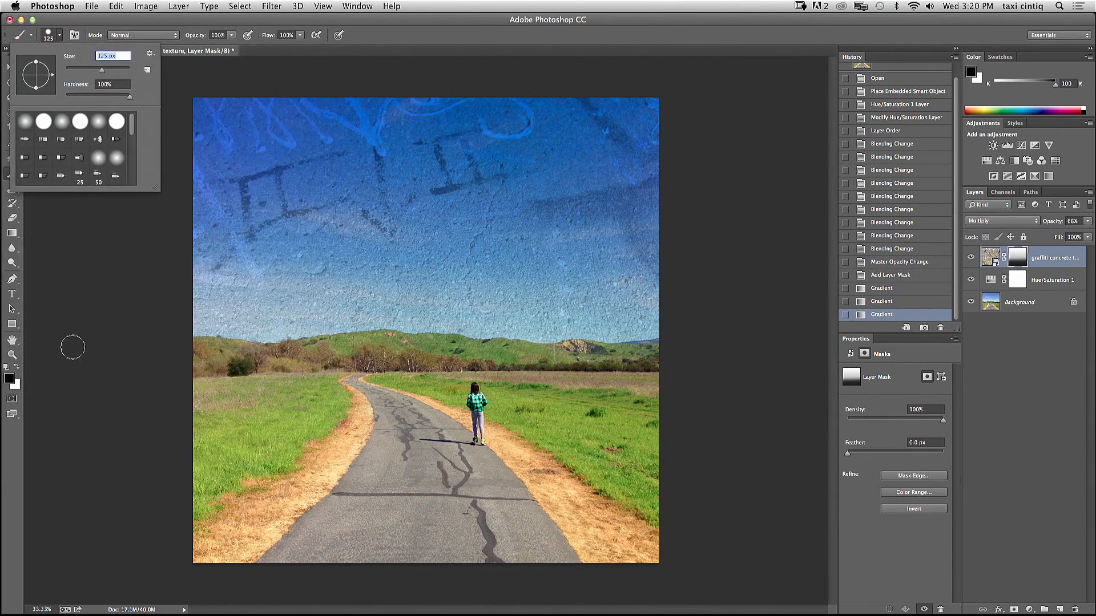
{"action": "mouse_move", "coordinate": [354, 359]}
{"action": "left_mouse_down"}
{"action": "mouse_move", "coordinate": [424, 356]}
{"action": "mouse_move", "coordinate": [356, 348]}
{"action": "mouse_move", "coordinate": [342, 358]}
{"action": "mouse_move", "coordinate": [619, 357]}
{"action": "mouse_move", "coordinate": [448, 356]}
{"action": "left_mouse_up"}
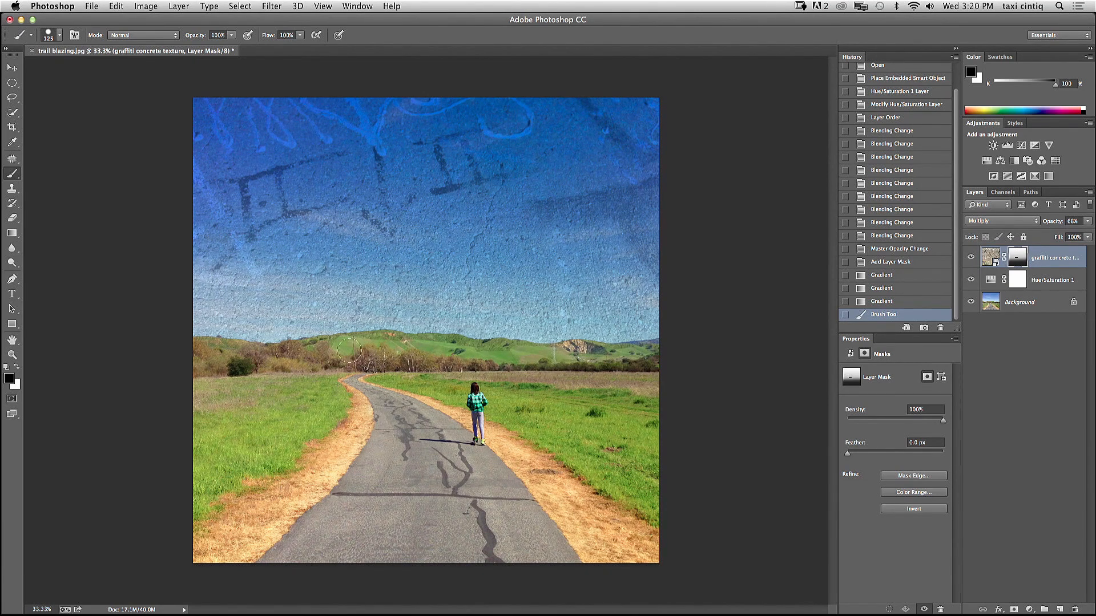
Step: Extend the black painting on the texture layer's mask over the trees and hills along the horizon's left and middle stretches
{"action": "left_click_drag", "start_coordinate": [350, 350], "coordinate": [284, 352]}
{"action": "left_click_drag", "start_coordinate": [356, 344], "coordinate": [365, 348]}
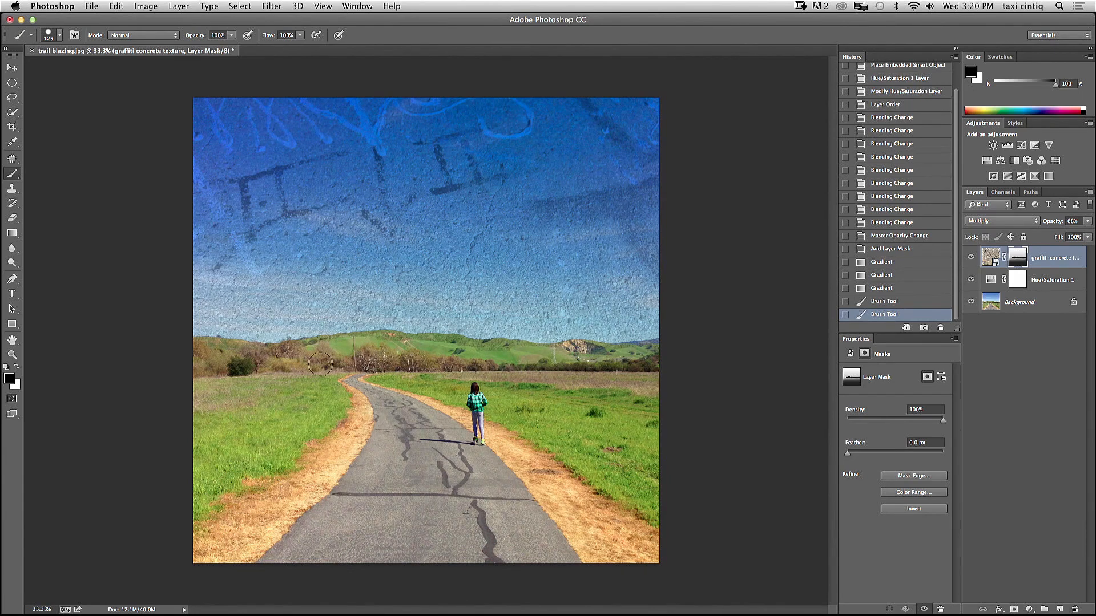
{"action": "left_click_drag", "start_coordinate": [242, 358], "coordinate": [248, 356]}
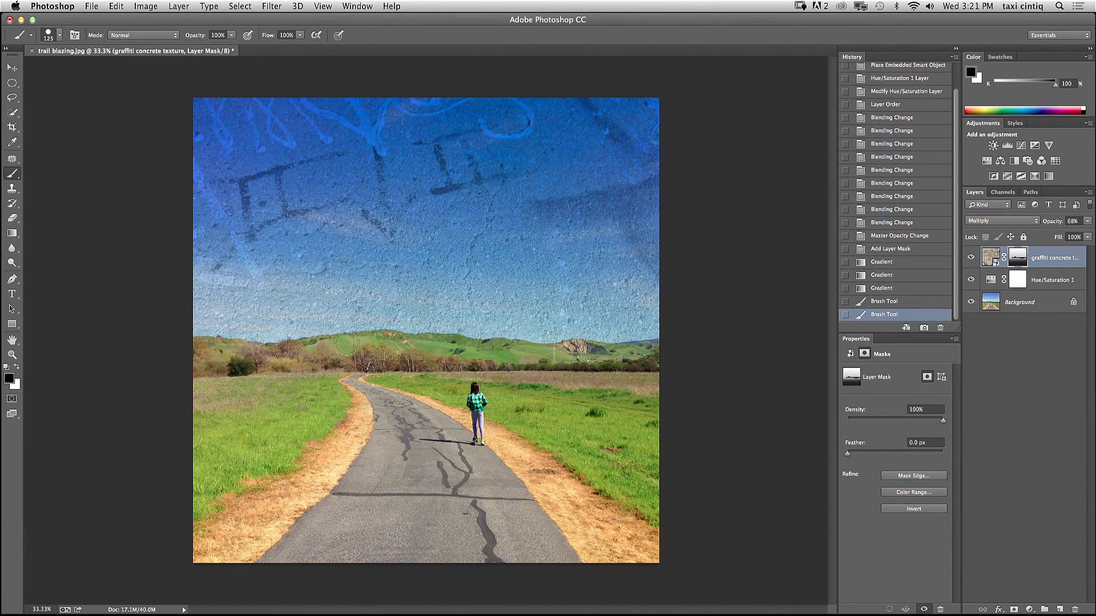
{"action": "left_click", "coordinate": [345, 344]}
{"action": "left_click", "coordinate": [419, 345]}
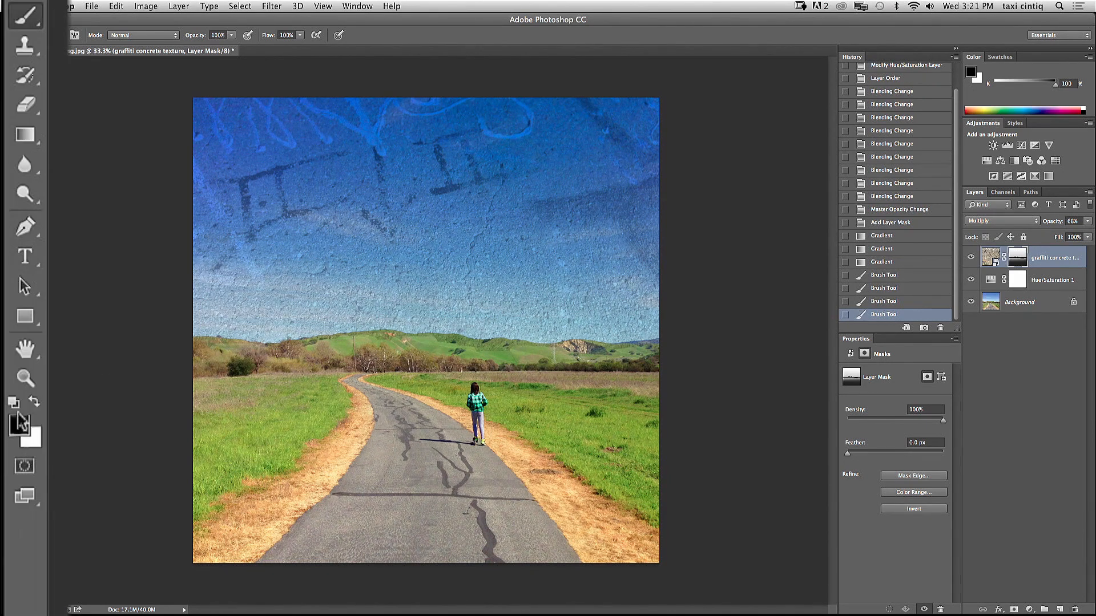
Step: Paint white on the texture layer's mask across the hills to bring the concrete texture back there
{"action": "key", "text": "x"}
{"action": "mouse_move", "coordinate": [232, 354]}
{"action": "left_mouse_down"}
{"action": "mouse_move", "coordinate": [295, 360]}
{"action": "mouse_move", "coordinate": [375, 332]}
{"action": "mouse_move", "coordinate": [740, 286]}
{"action": "mouse_move", "coordinate": [479, 327]}
{"action": "mouse_move", "coordinate": [444, 351]}
{"action": "mouse_move", "coordinate": [573, 363]}
{"action": "mouse_move", "coordinate": [507, 352]}
{"action": "mouse_move", "coordinate": [625, 360]}
{"action": "mouse_move", "coordinate": [645, 353]}
{"action": "mouse_move", "coordinate": [589, 349]}
{"action": "mouse_move", "coordinate": [658, 346]}
{"action": "mouse_move", "coordinate": [548, 360]}
{"action": "left_mouse_up"}
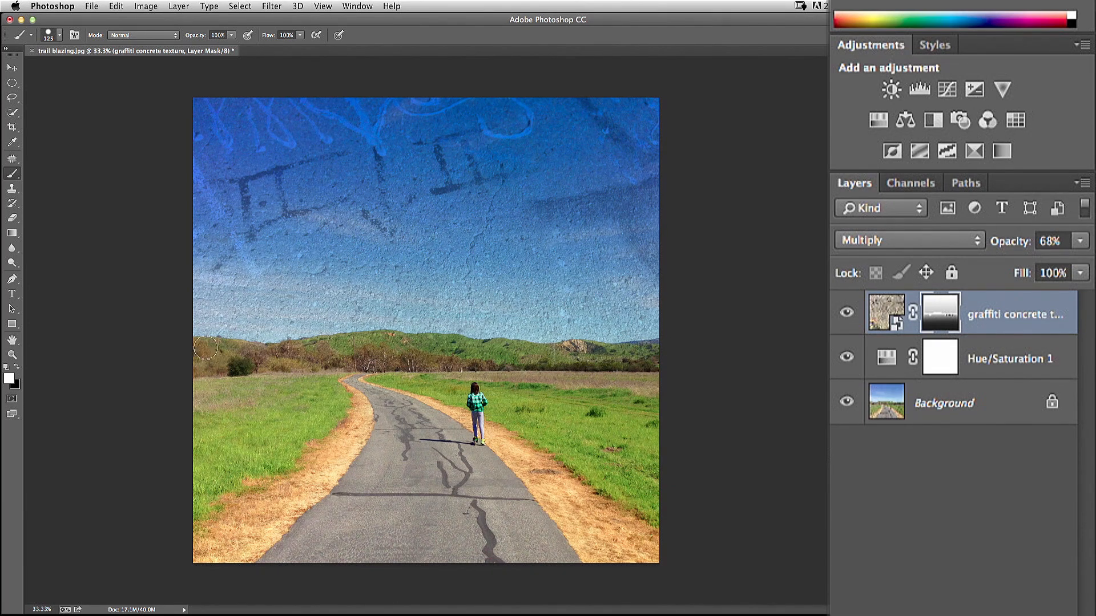
Step: Shift the hue of the Hue/Saturation 1 adjustment layer to -17
{"action": "left_click", "coordinate": [879, 314]}
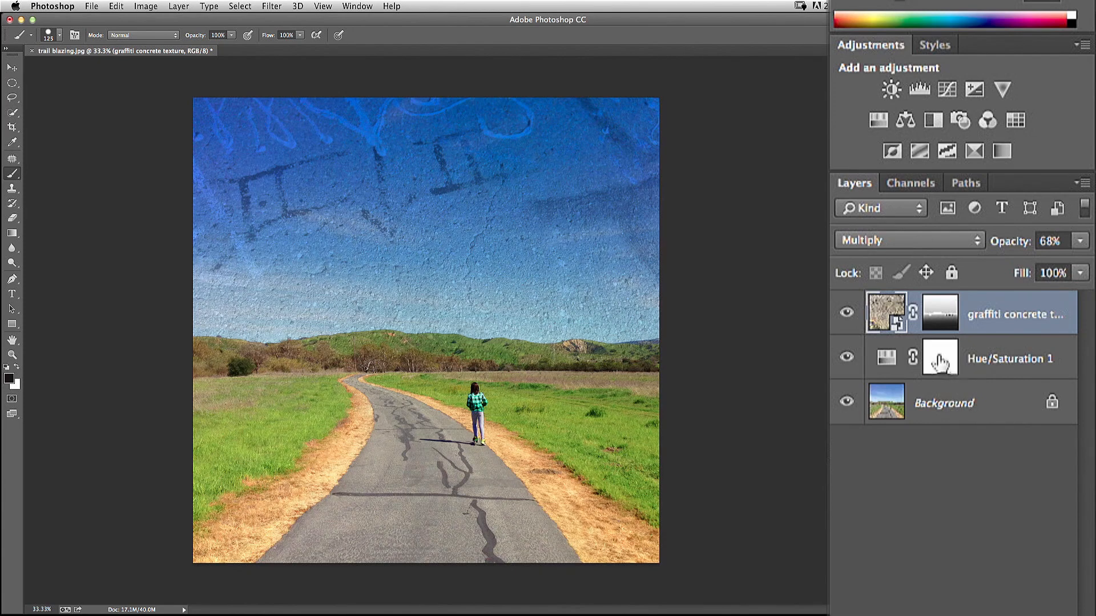
{"action": "left_click", "coordinate": [897, 356]}
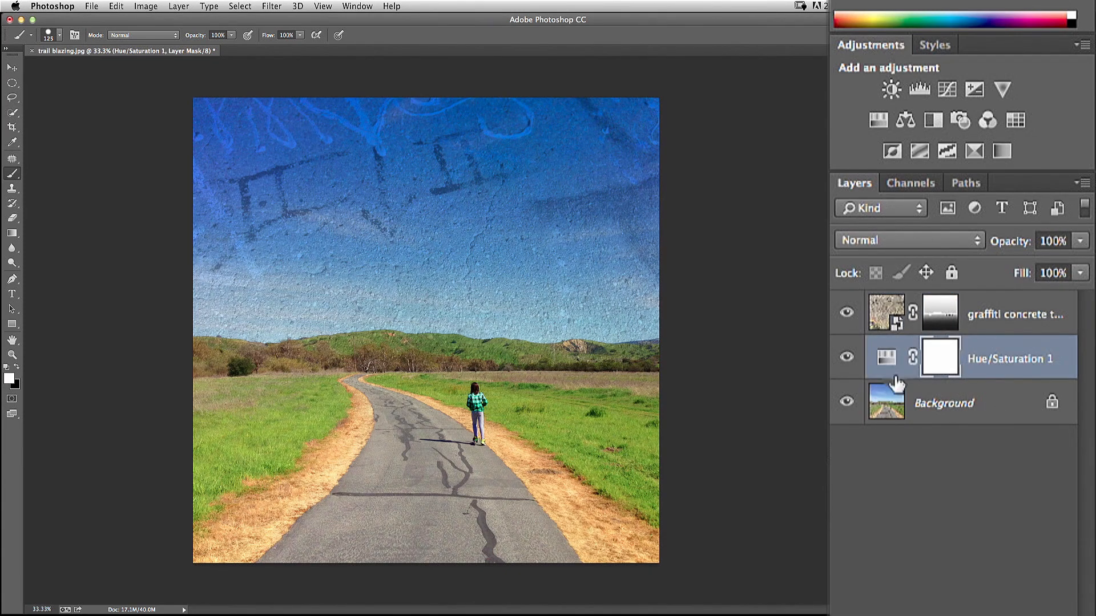
{"action": "left_click", "coordinate": [886, 357]}
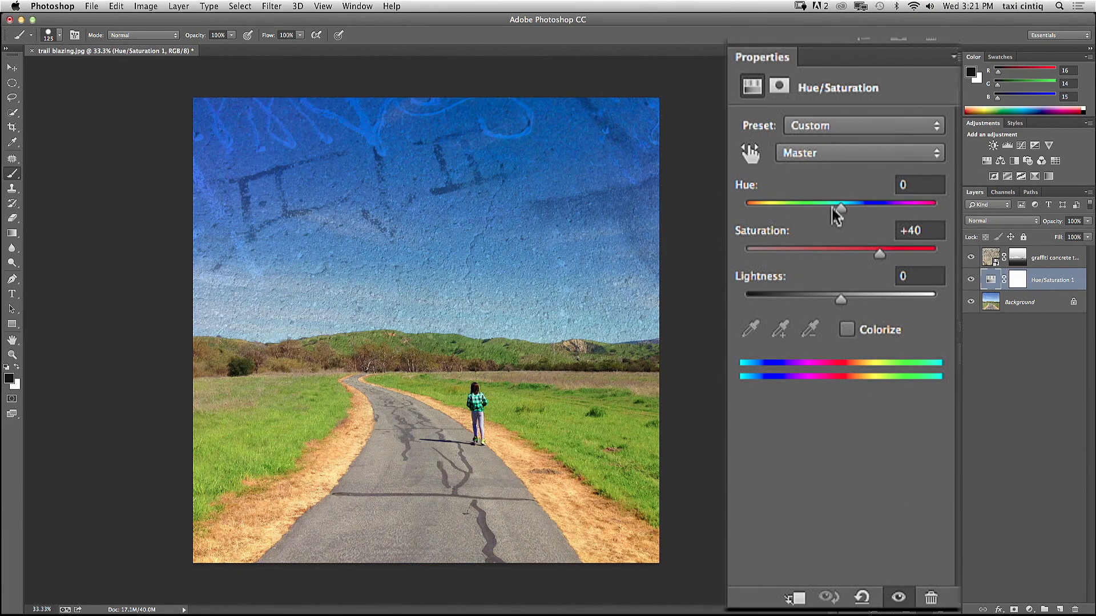
{"action": "left_click_drag", "start_coordinate": [842, 206], "coordinate": [822, 207]}
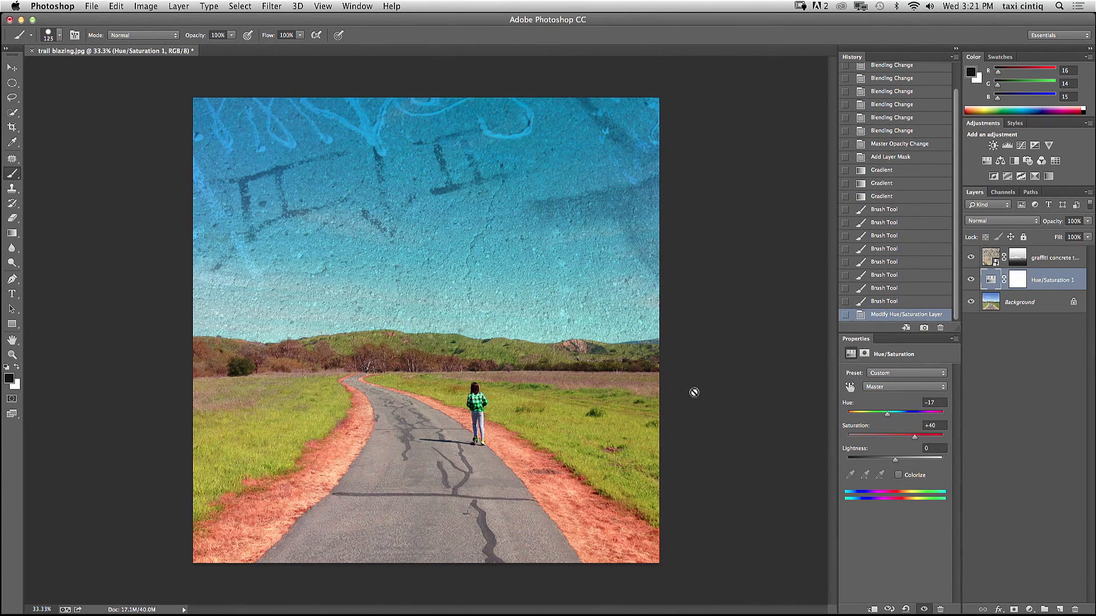
Step: Paint black on the Hue/Saturation 1 layer's mask over the dirt strips along both sides of the path
{"action": "left_click", "coordinate": [1017, 279]}
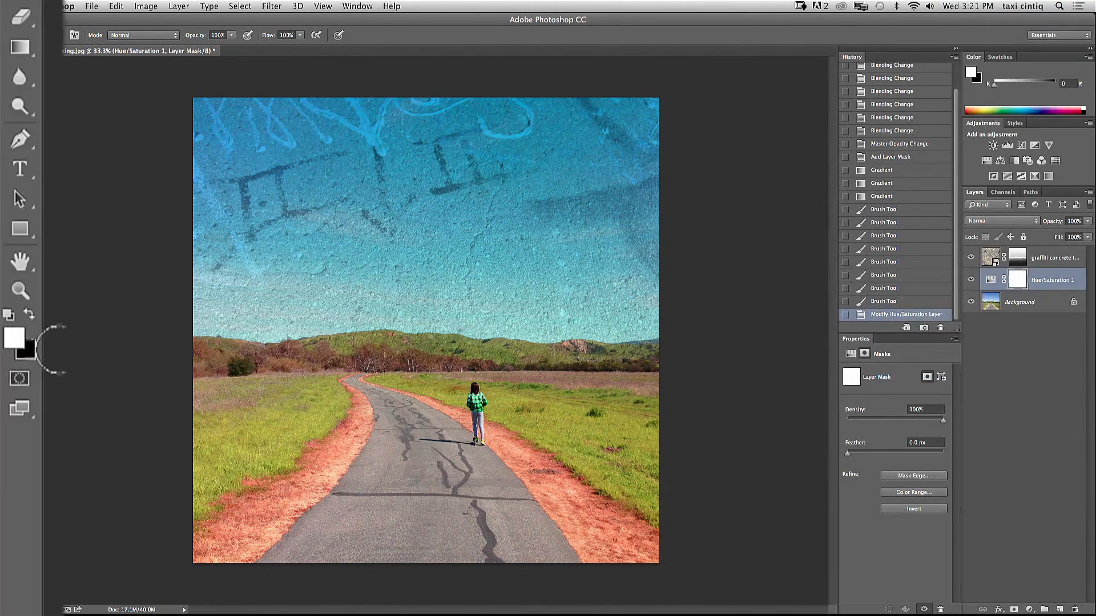
{"action": "key", "text": "x"}
{"action": "mouse_move", "coordinate": [552, 458]}
{"action": "left_mouse_down"}
{"action": "mouse_move", "coordinate": [503, 446]}
{"action": "mouse_move", "coordinate": [547, 491]}
{"action": "mouse_move", "coordinate": [565, 499]}
{"action": "mouse_move", "coordinate": [546, 459]}
{"action": "mouse_move", "coordinate": [630, 525]}
{"action": "mouse_move", "coordinate": [635, 540]}
{"action": "mouse_move", "coordinate": [609, 548]}
{"action": "mouse_move", "coordinate": [547, 499]}
{"action": "mouse_move", "coordinate": [598, 560]}
{"action": "mouse_move", "coordinate": [582, 534]}
{"action": "mouse_move", "coordinate": [635, 563]}
{"action": "mouse_move", "coordinate": [632, 540]}
{"action": "mouse_move", "coordinate": [651, 522]}
{"action": "left_mouse_up"}
{"action": "mouse_move", "coordinate": [507, 450]}
{"action": "left_mouse_down"}
{"action": "mouse_move", "coordinate": [479, 399]}
{"action": "mouse_move", "coordinate": [475, 306]}
{"action": "mouse_move", "coordinate": [487, 460]}
{"action": "mouse_move", "coordinate": [520, 470]}
{"action": "mouse_move", "coordinate": [594, 563]}
{"action": "mouse_move", "coordinate": [579, 544]}
{"action": "left_mouse_up"}
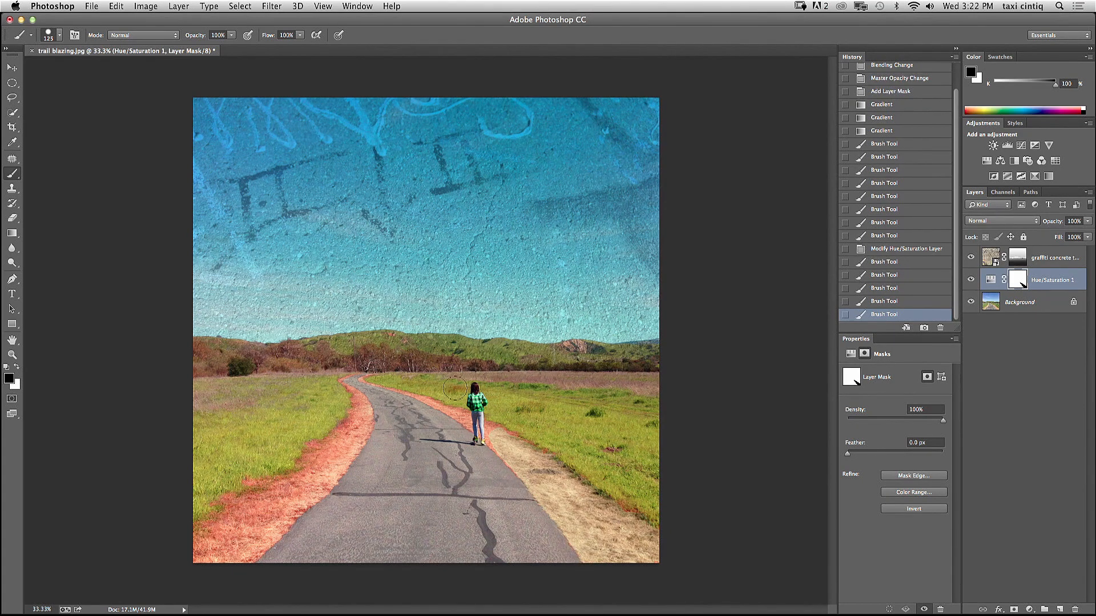
{"action": "mouse_move", "coordinate": [310, 471]}
{"action": "left_mouse_down"}
{"action": "mouse_move", "coordinate": [199, 552]}
{"action": "mouse_move", "coordinate": [238, 558]}
{"action": "mouse_move", "coordinate": [342, 439]}
{"action": "left_mouse_up"}
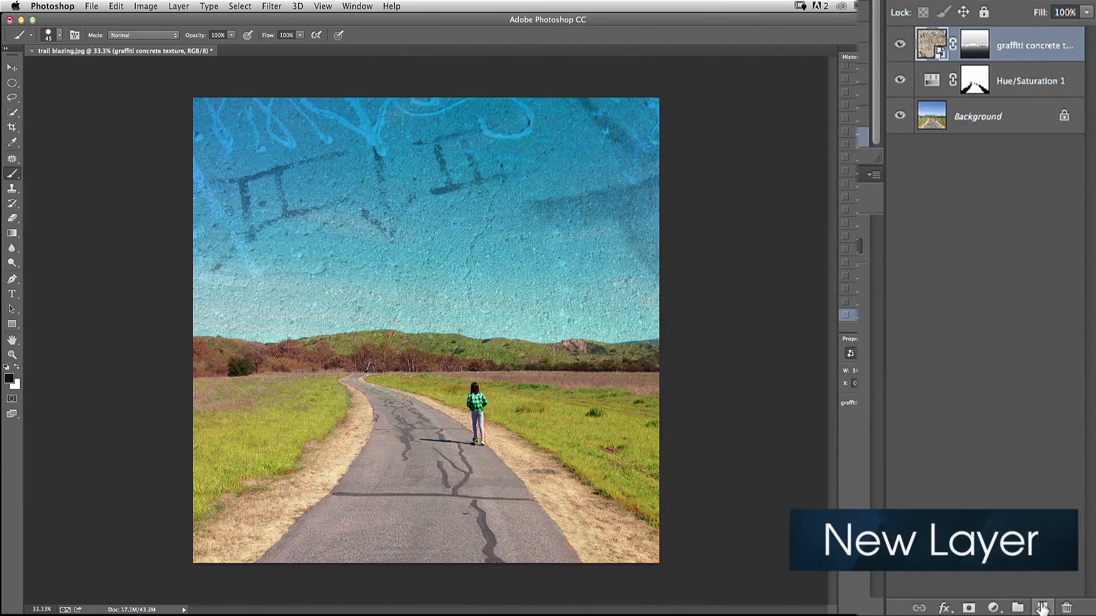
Step: Add a new layer above the graffiti concrete texture layer and name it sun
{"action": "left_click", "coordinate": [1042, 608]}
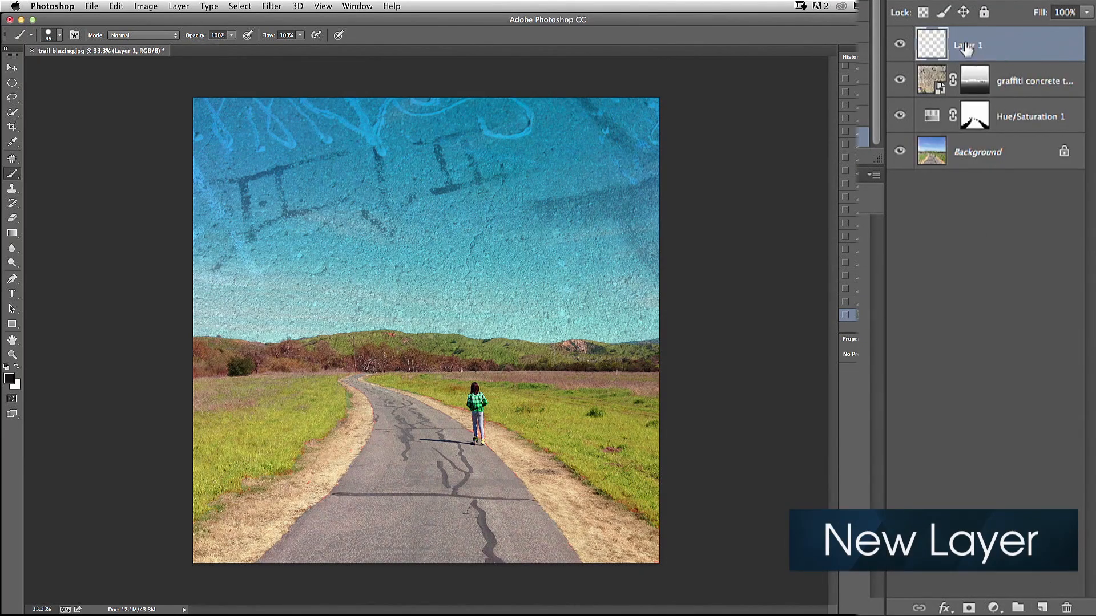
{"action": "double_click", "coordinate": [966, 45]}
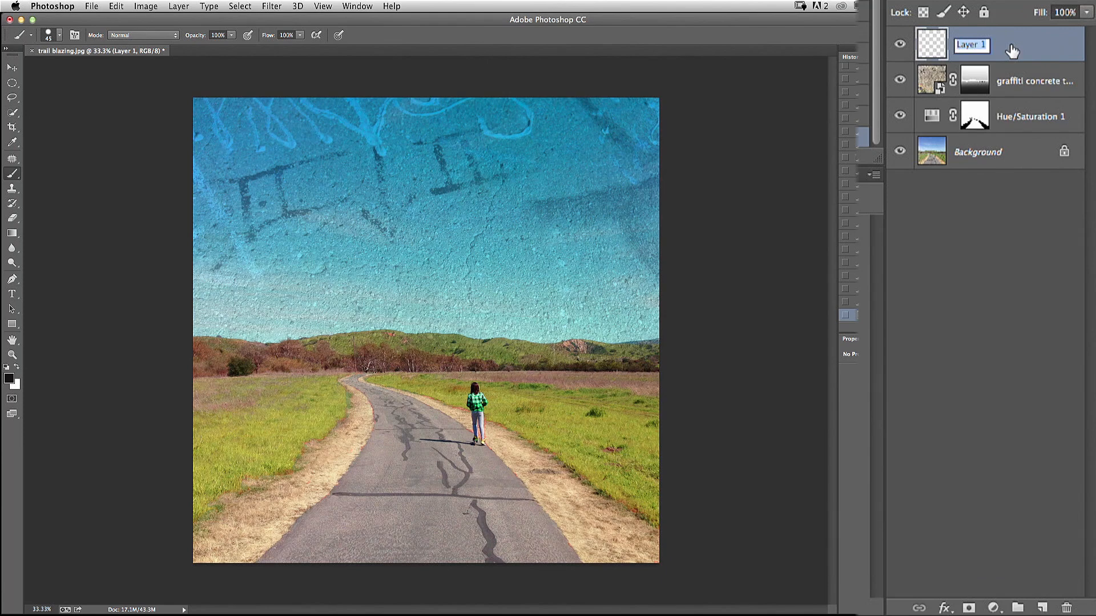
{"action": "key", "text": "BackSpace"}
{"action": "key", "text": "Return"}
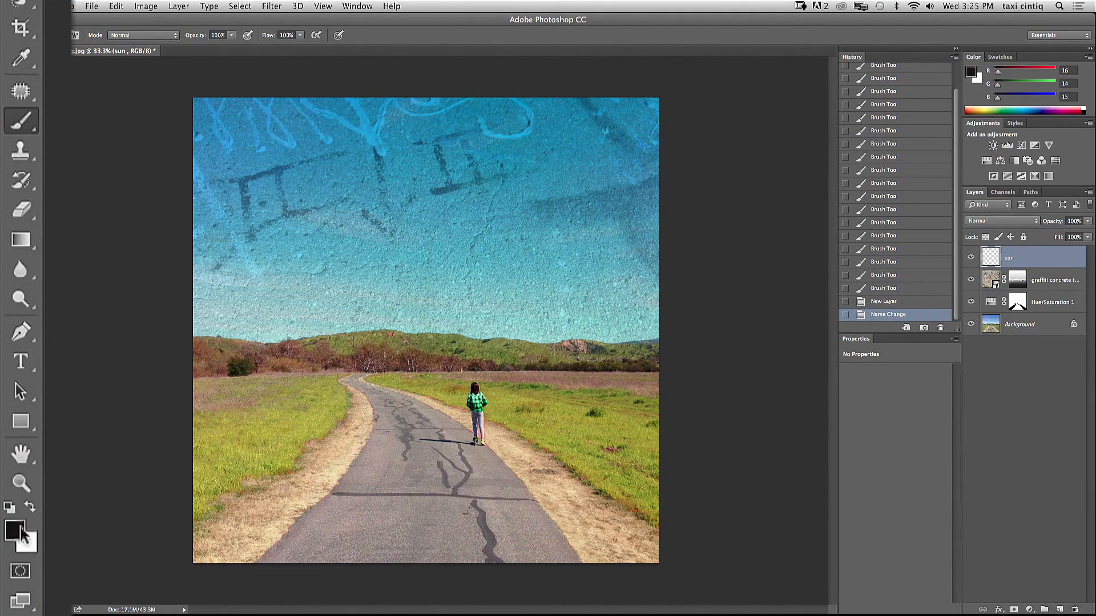
Step: Set the foreground color to yellow, f1d413
{"action": "left_click", "coordinate": [9, 378]}
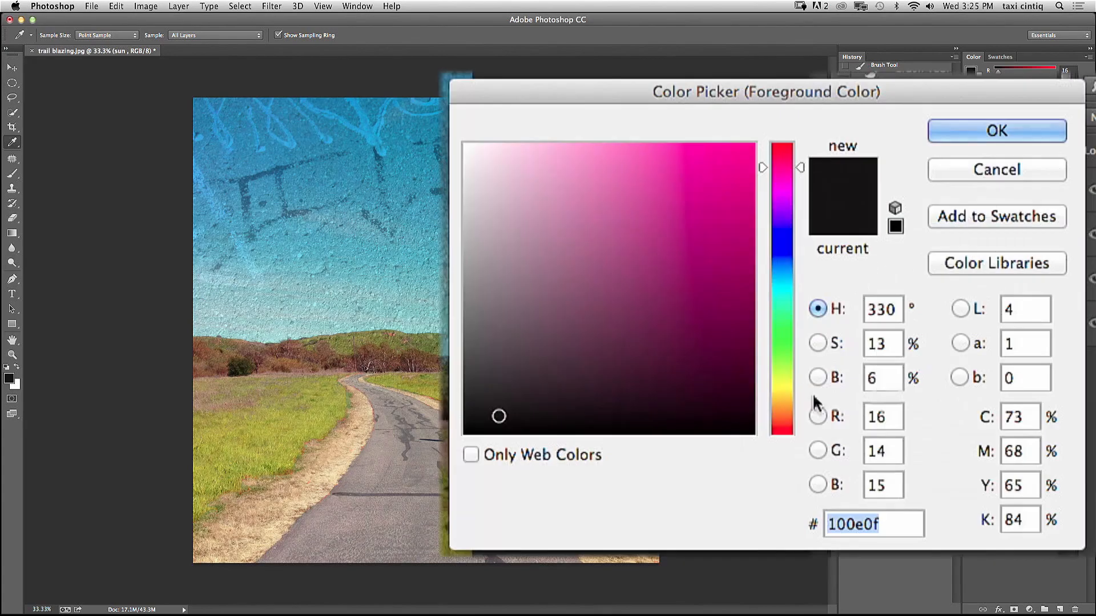
{"action": "left_click_drag", "start_coordinate": [813, 352], "coordinate": [814, 358]}
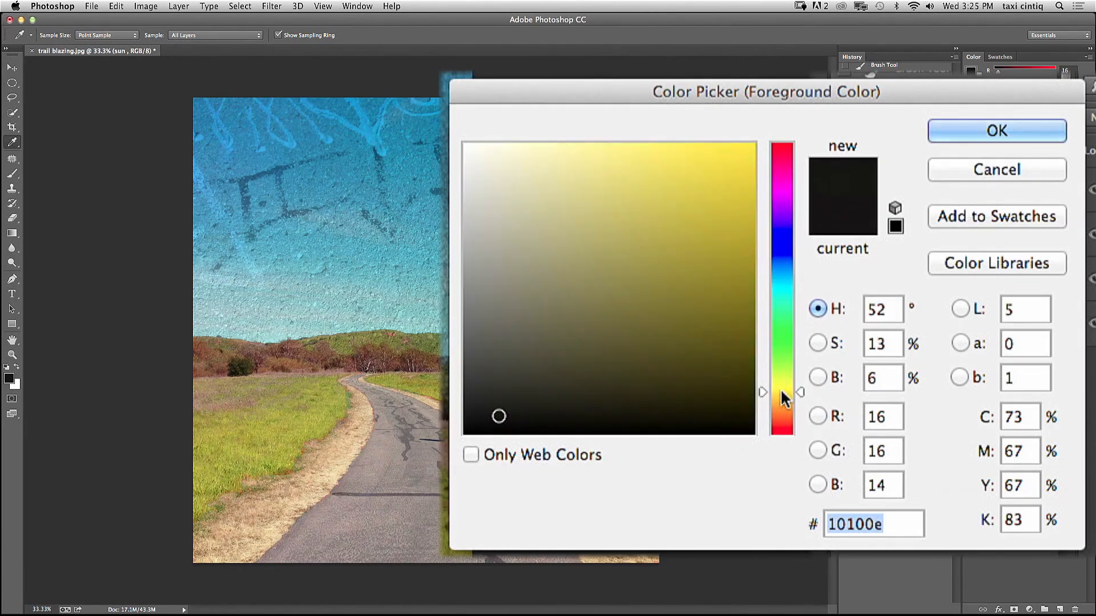
{"action": "left_click_drag", "start_coordinate": [700, 166], "coordinate": [732, 159]}
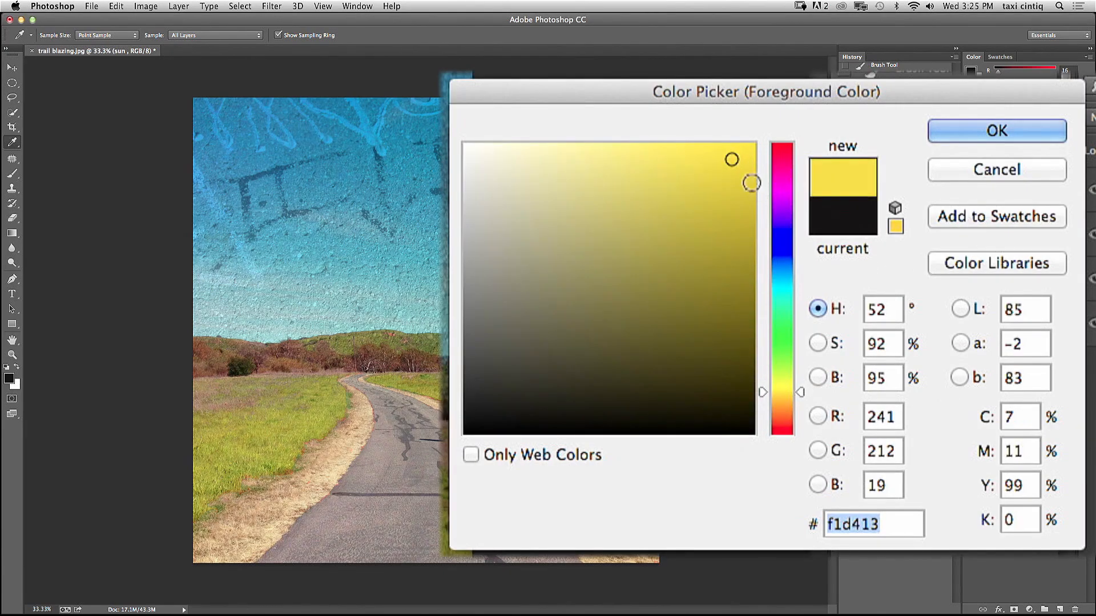
{"action": "left_click", "coordinate": [968, 141]}
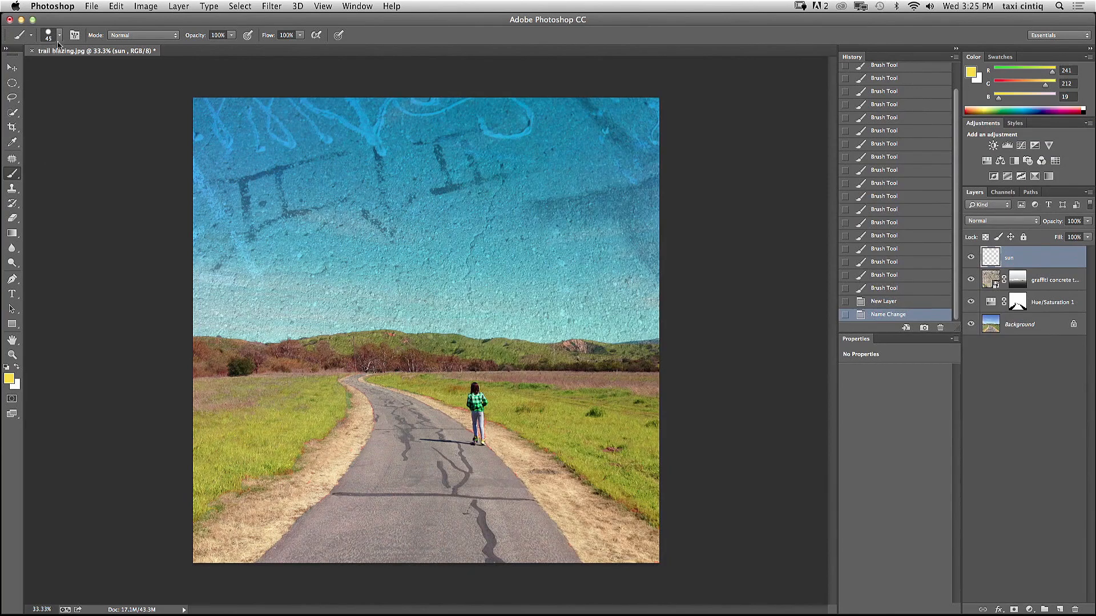
Step: Try a brush stroke in the sky on the sun layer with a 3 px brush, and undo it
{"action": "left_click", "coordinate": [59, 35]}
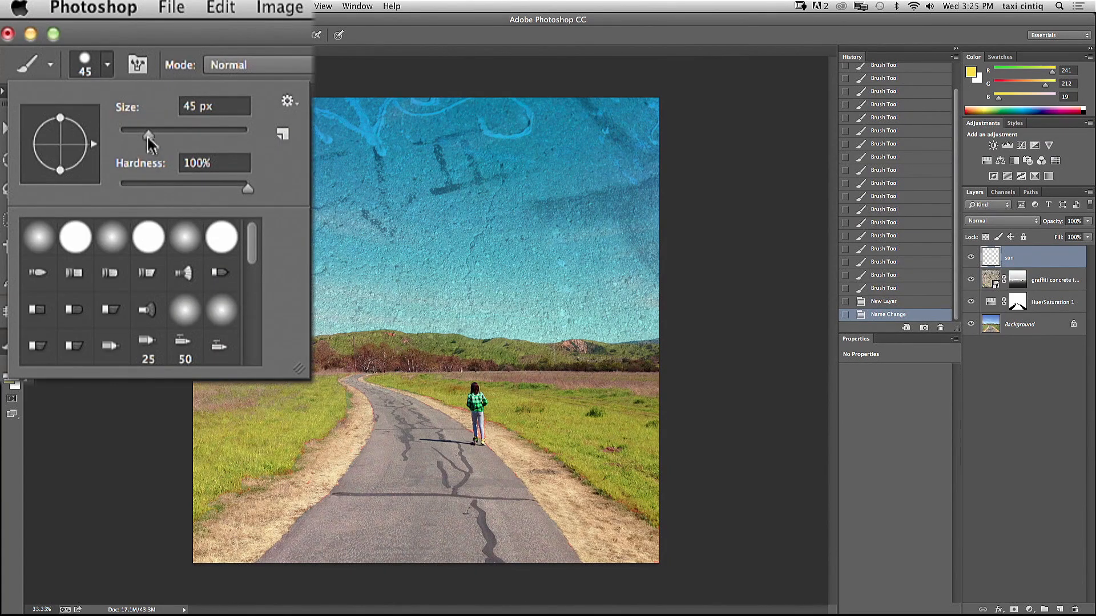
{"action": "left_click_drag", "start_coordinate": [147, 137], "coordinate": [120, 136]}
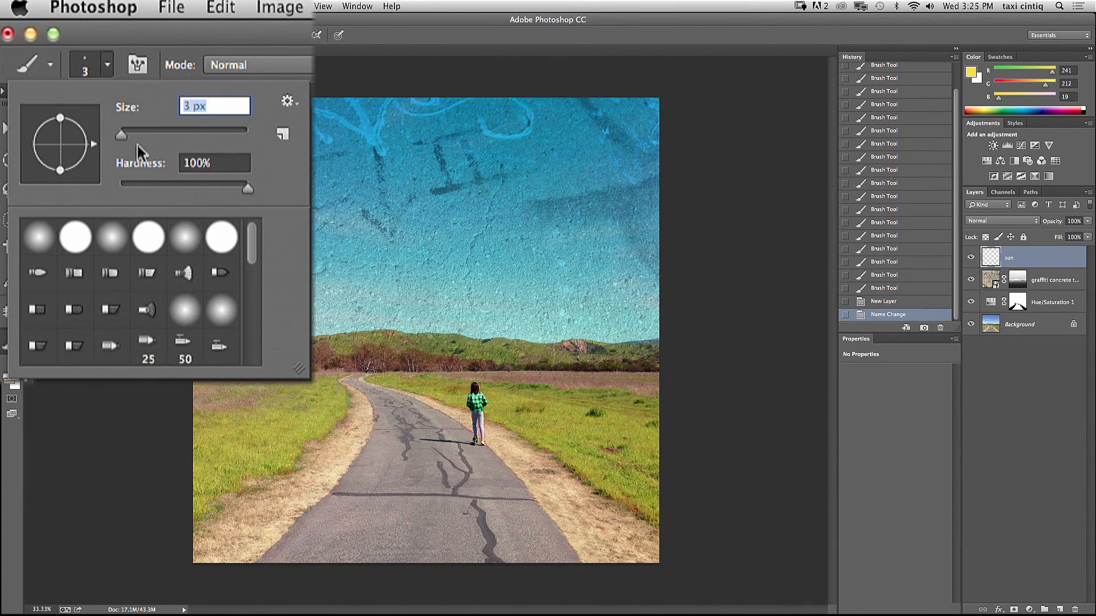
{"action": "left_click", "coordinate": [142, 233]}
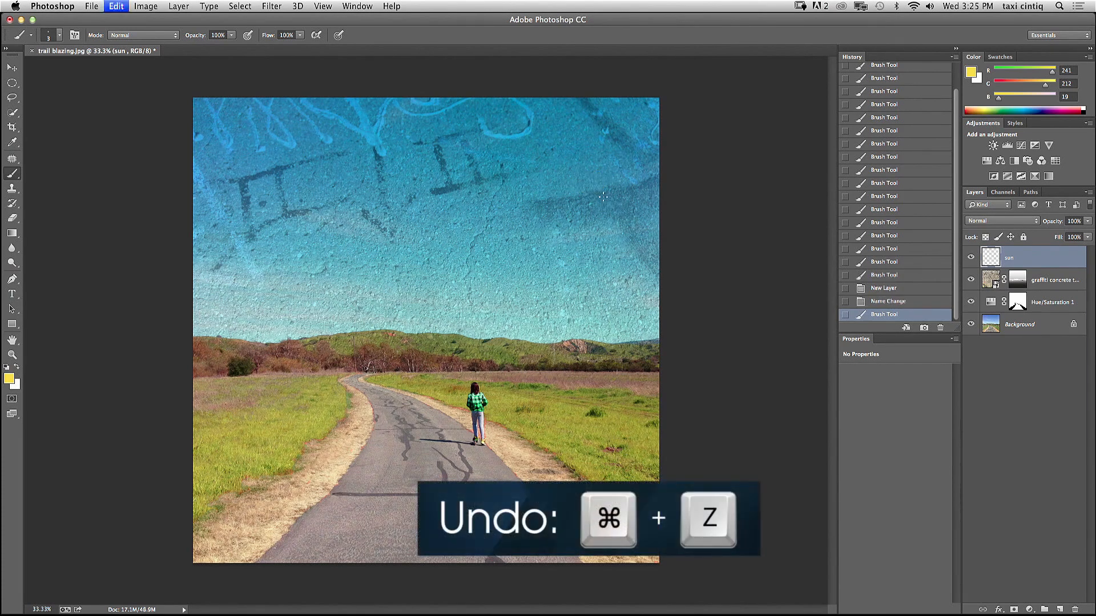
{"action": "key", "text": "super+z"}
Step: Draw a yellow spiral sun in the upper right of the sky on the sun layer with a 6 px hard brush
{"action": "left_click", "coordinate": [60, 39]}
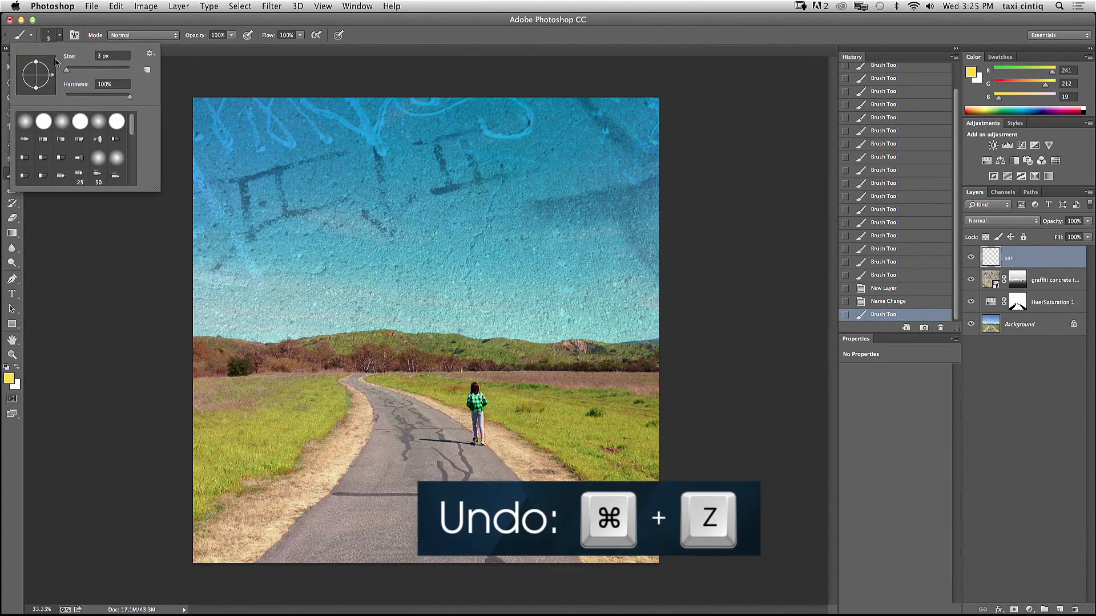
{"action": "left_click_drag", "start_coordinate": [65, 70], "coordinate": [67, 71]}
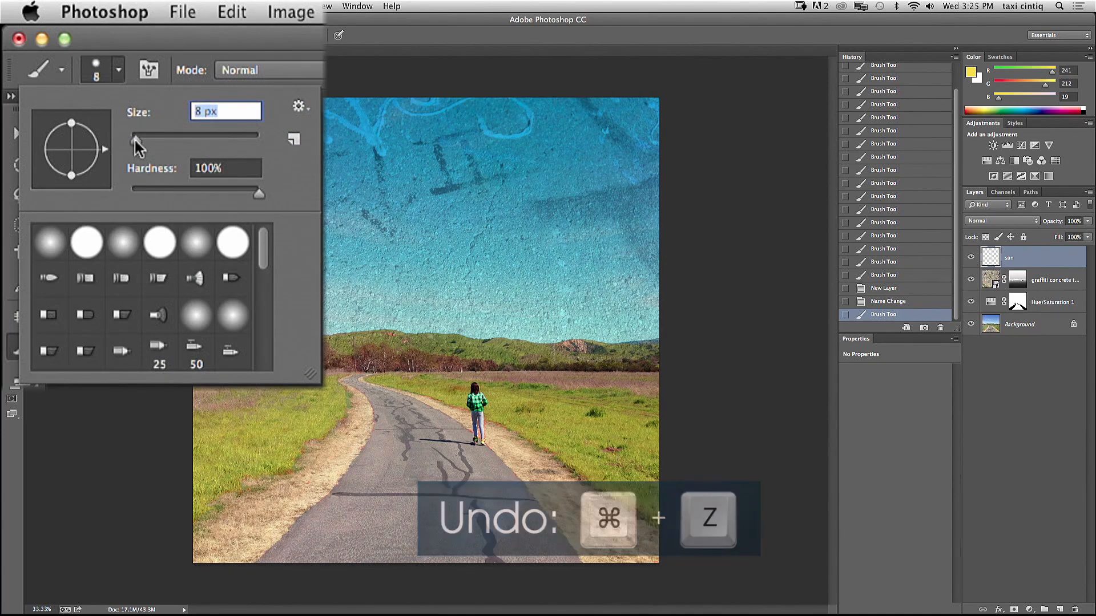
{"action": "left_click_drag", "start_coordinate": [135, 141], "coordinate": [134, 141]}
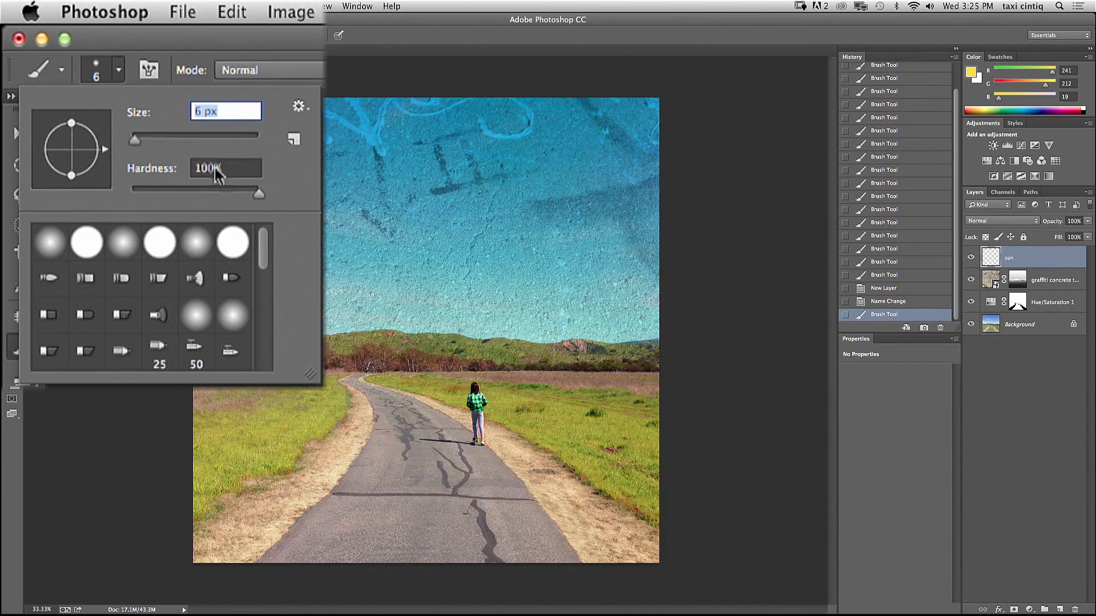
{"action": "left_click", "coordinate": [134, 229]}
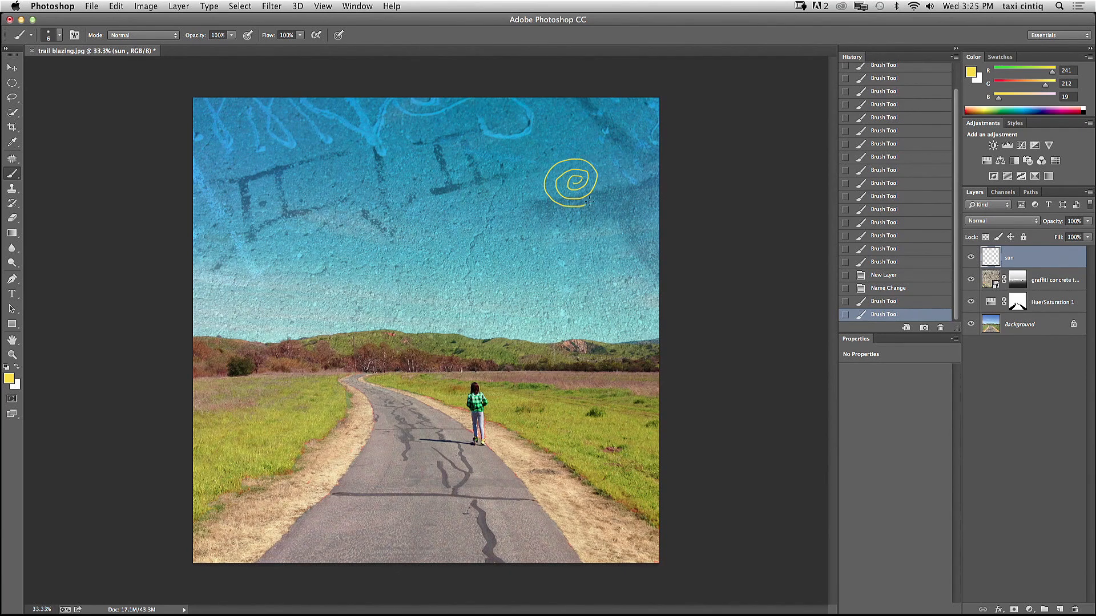
{"action": "left_click_drag", "start_coordinate": [593, 165], "coordinate": [598, 168]}
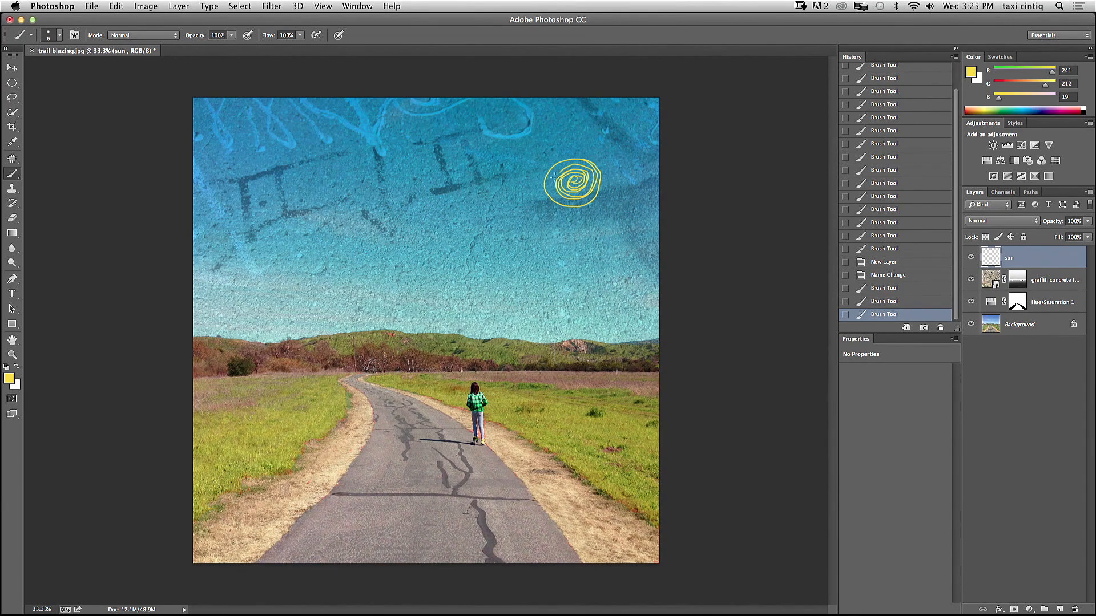
{"action": "left_click_drag", "start_coordinate": [587, 200], "coordinate": [596, 192]}
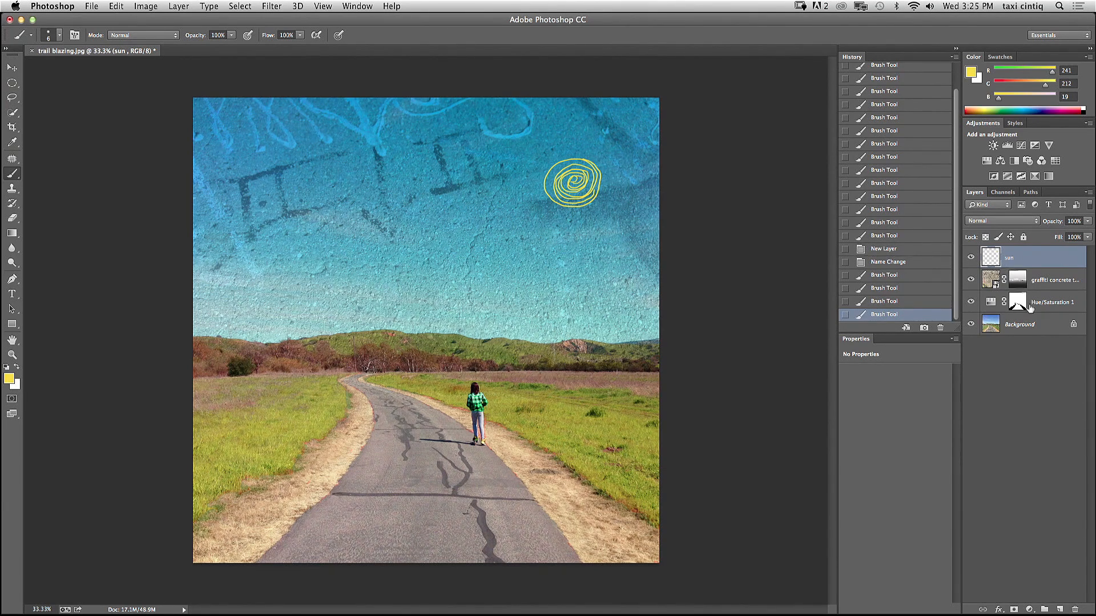
Step: Add a new layer above the sun layer and name it glow
{"action": "left_click", "coordinate": [1059, 610]}
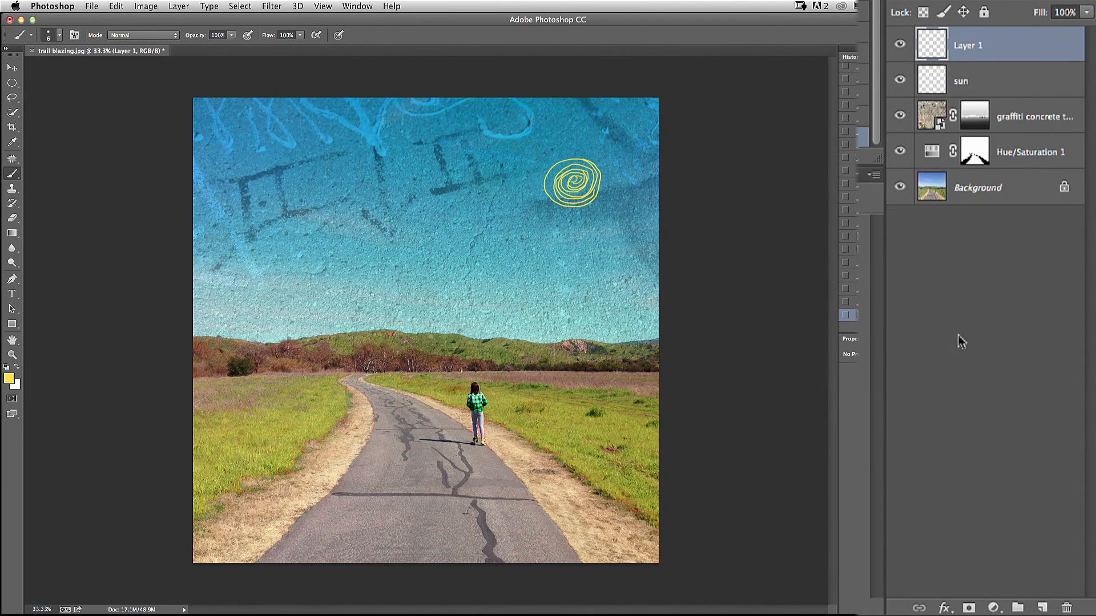
{"action": "double_click", "coordinate": [968, 47]}
{"action": "type", "text": "glow"}
{"action": "key", "text": "Return"}
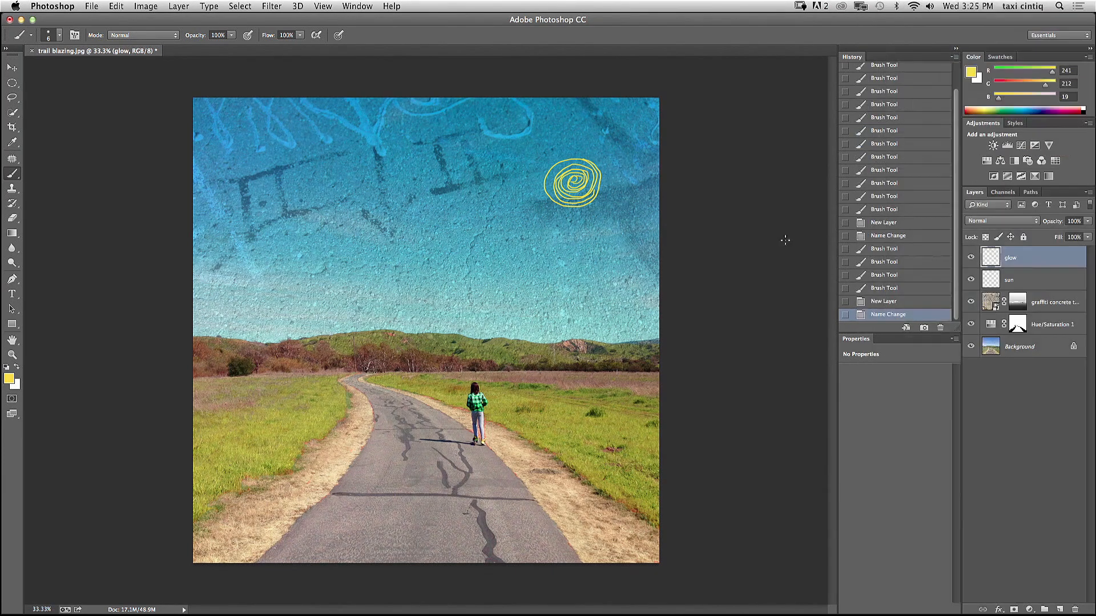
Step: Fill the sun spiral with yellow on the glow layer using a 111 px, 0% hardness brush, and lower the layer's opacity to 53%
{"action": "left_click", "coordinate": [58, 35]}
{"action": "left_click_drag", "start_coordinate": [128, 97], "coordinate": [61, 99]}
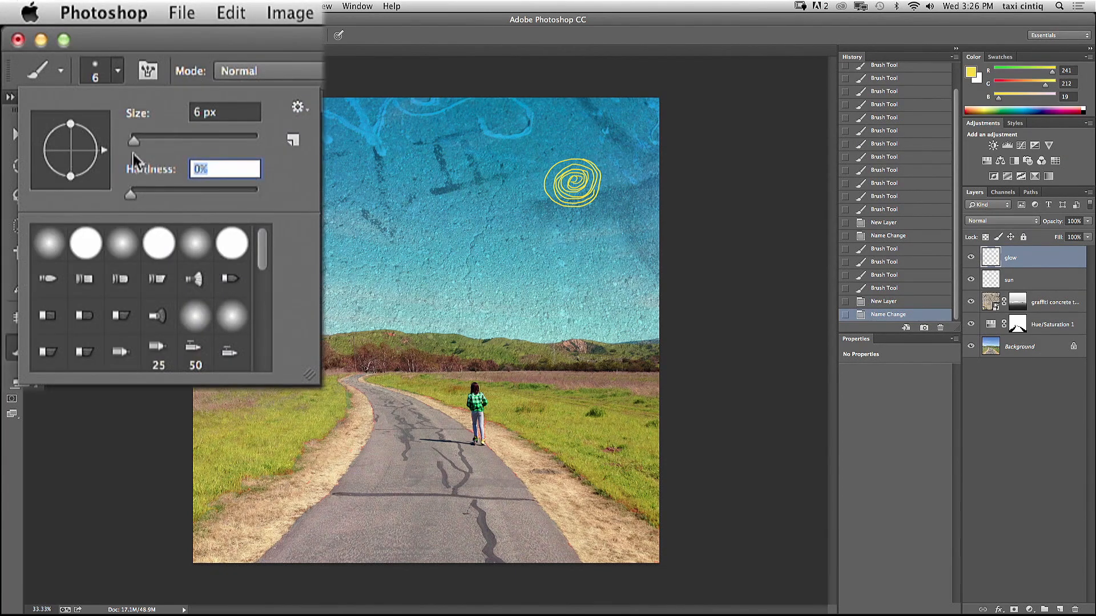
{"action": "left_click_drag", "start_coordinate": [133, 139], "coordinate": [199, 141]}
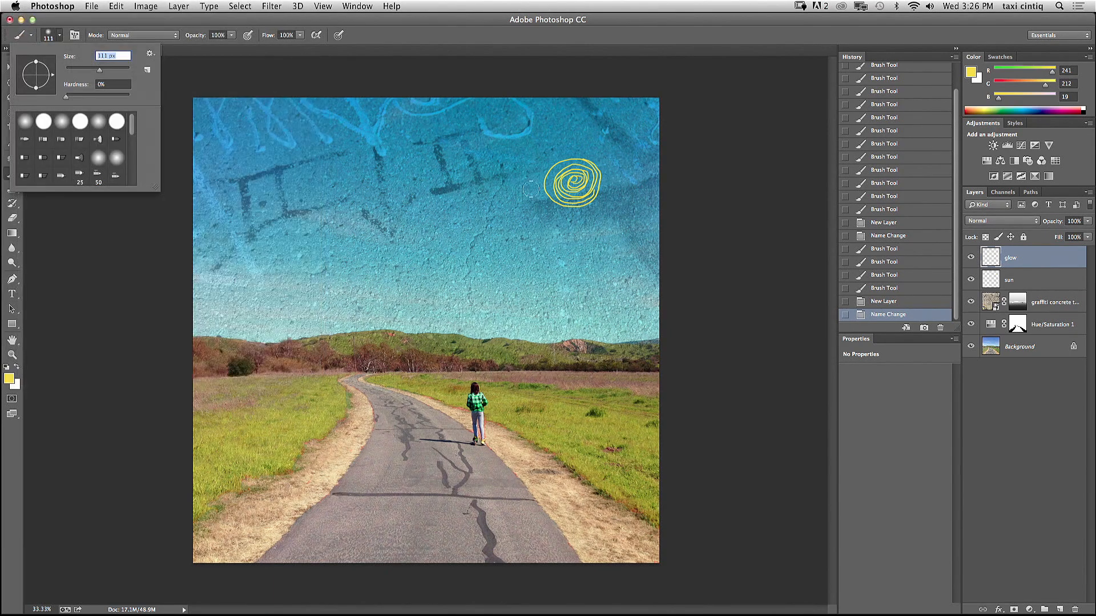
{"action": "mouse_move", "coordinate": [571, 182]}
{"action": "left_mouse_down"}
{"action": "mouse_move", "coordinate": [576, 171]}
{"action": "mouse_move", "coordinate": [563, 197]}
{"action": "mouse_move", "coordinate": [571, 171]}
{"action": "mouse_move", "coordinate": [569, 193]}
{"action": "mouse_move", "coordinate": [579, 183]}
{"action": "left_mouse_up"}
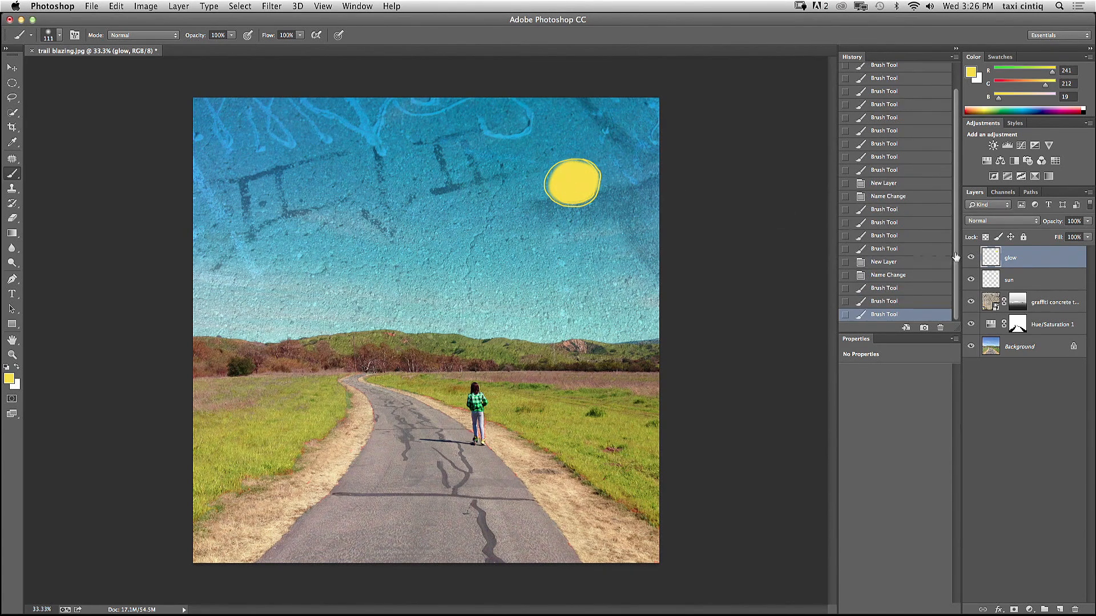
{"action": "left_click_drag", "start_coordinate": [1086, 227], "coordinate": [1063, 238]}
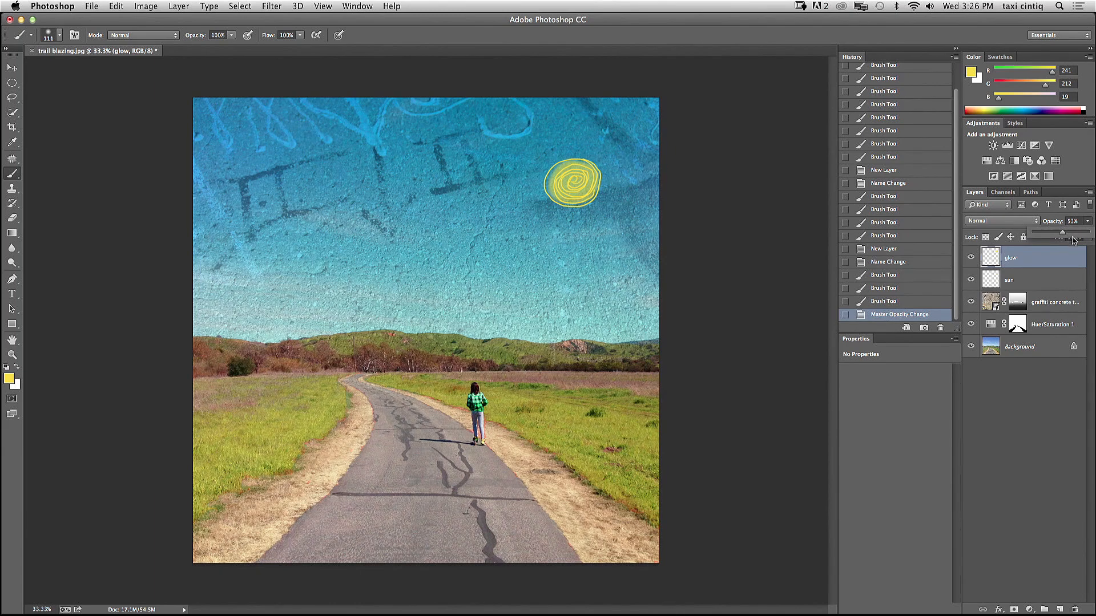
Step: Draw wavy yellow rays all around the spiral sun on the sun layer with a 6 px, 100% hardness brush
{"action": "left_click", "coordinate": [1029, 284]}
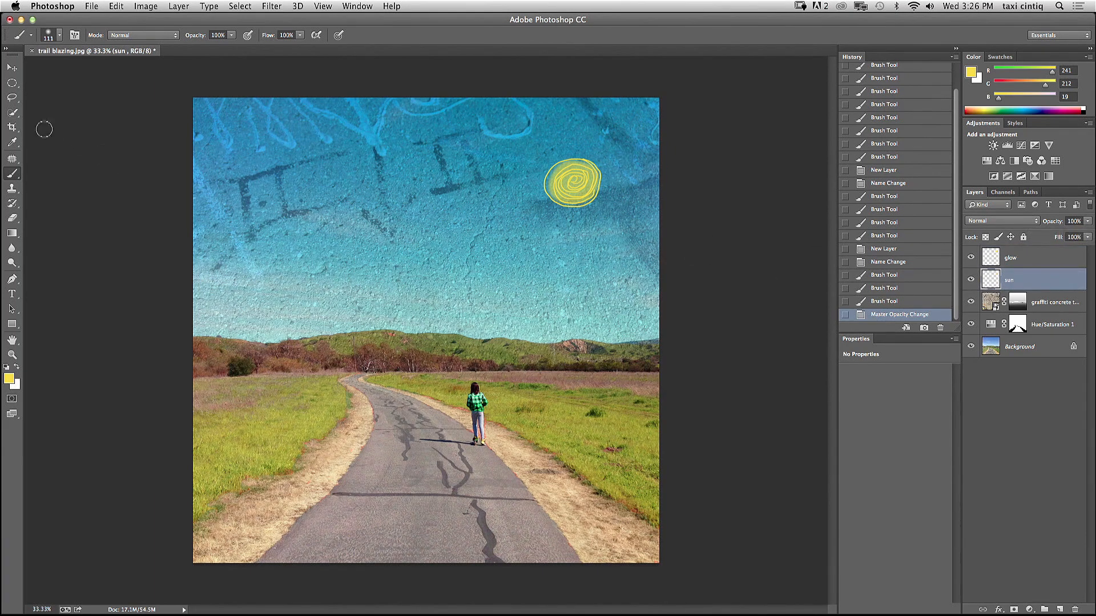
{"action": "left_click", "coordinate": [60, 37]}
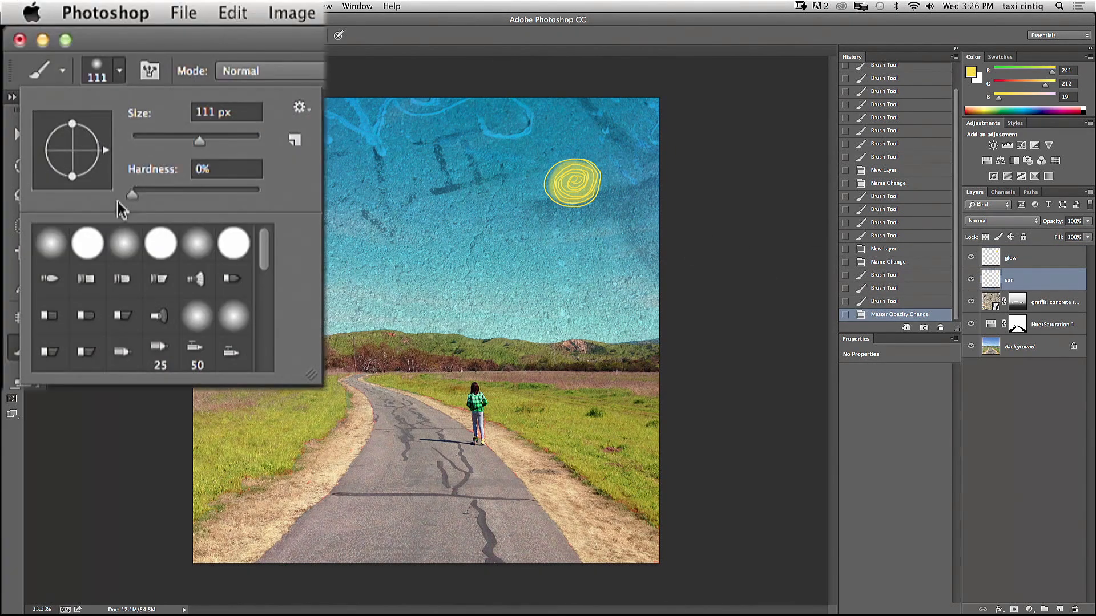
{"action": "mouse_move", "coordinate": [61, 98]}
{"action": "left_mouse_down"}
{"action": "mouse_move", "coordinate": [141, 96]}
{"action": "mouse_move", "coordinate": [74, 71]}
{"action": "left_mouse_up"}
{"action": "left_click_drag", "start_coordinate": [148, 146], "coordinate": [135, 146]}
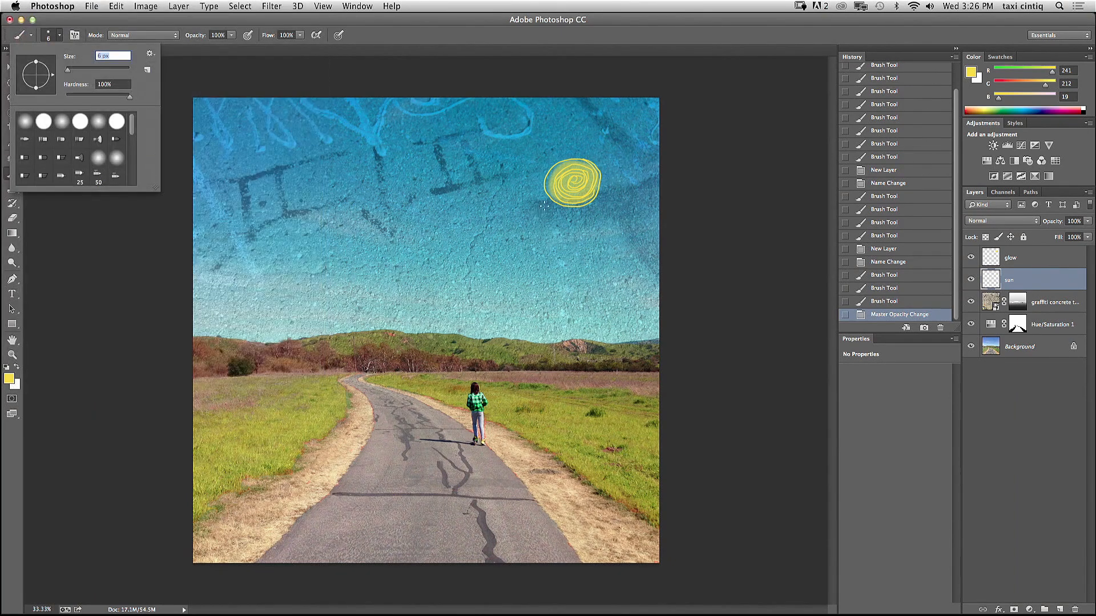
{"action": "left_click_drag", "start_coordinate": [547, 206], "coordinate": [519, 251]}
{"action": "left_click", "coordinate": [535, 186]}
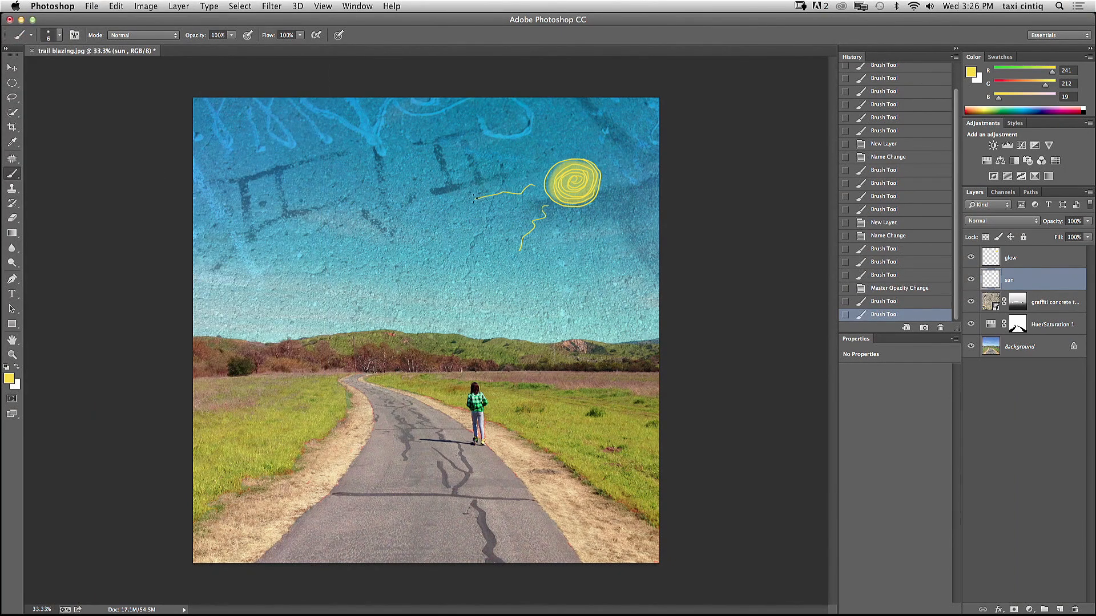
{"action": "mouse_move", "coordinate": [536, 164]}
{"action": "left_mouse_down"}
{"action": "mouse_move", "coordinate": [530, 123]}
{"action": "mouse_move", "coordinate": [575, 117]}
{"action": "mouse_move", "coordinate": [619, 125]}
{"action": "left_mouse_up"}
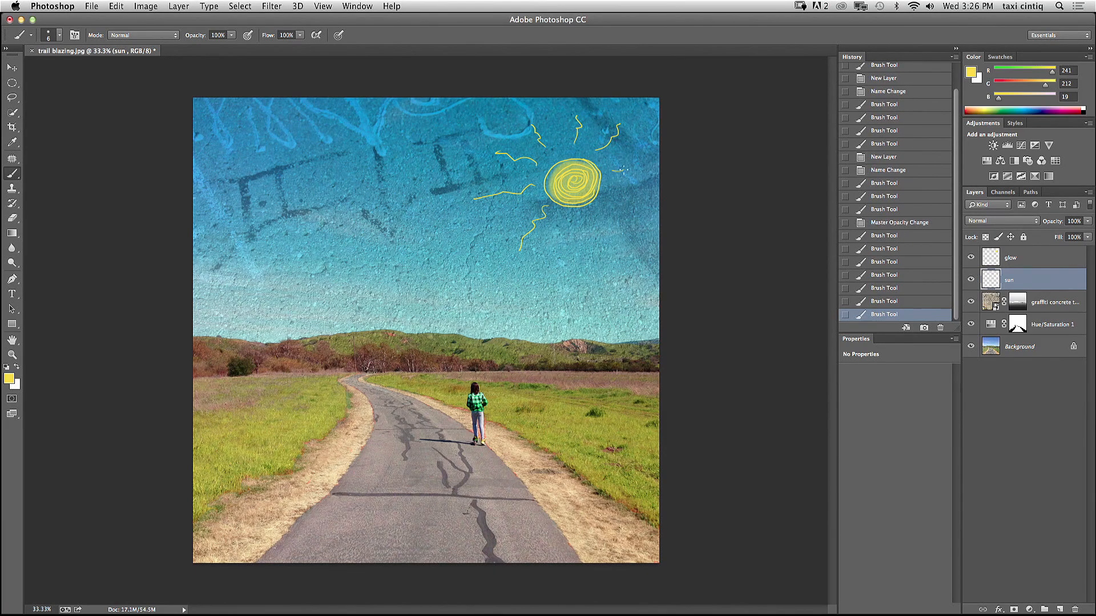
{"action": "left_click_drag", "start_coordinate": [622, 170], "coordinate": [653, 174]}
{"action": "left_click_drag", "start_coordinate": [624, 216], "coordinate": [635, 223]}
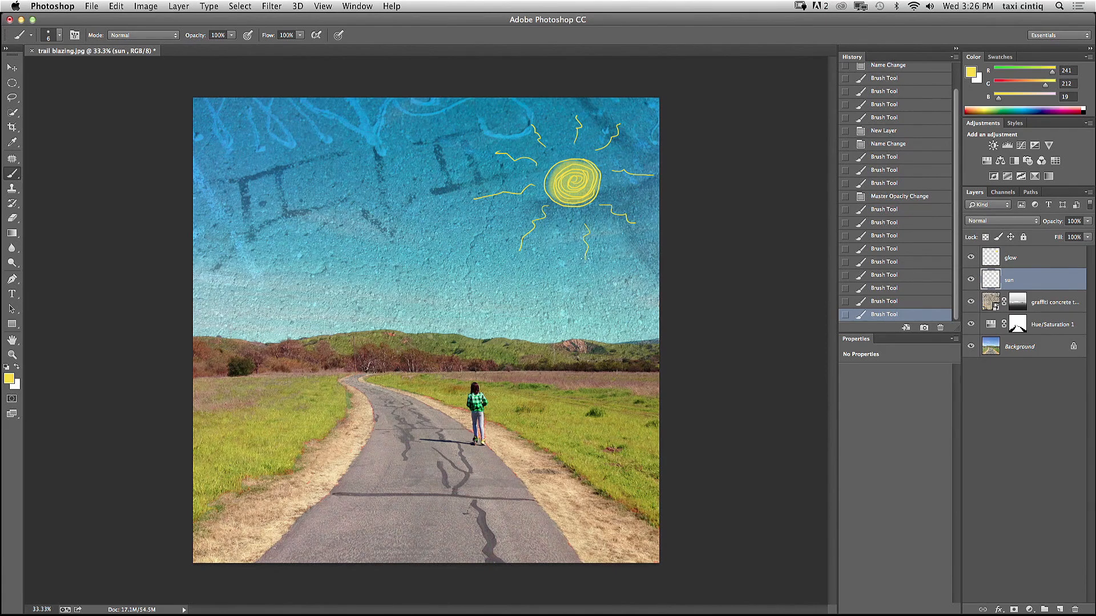
{"action": "left_click_drag", "start_coordinate": [566, 216], "coordinate": [561, 249]}
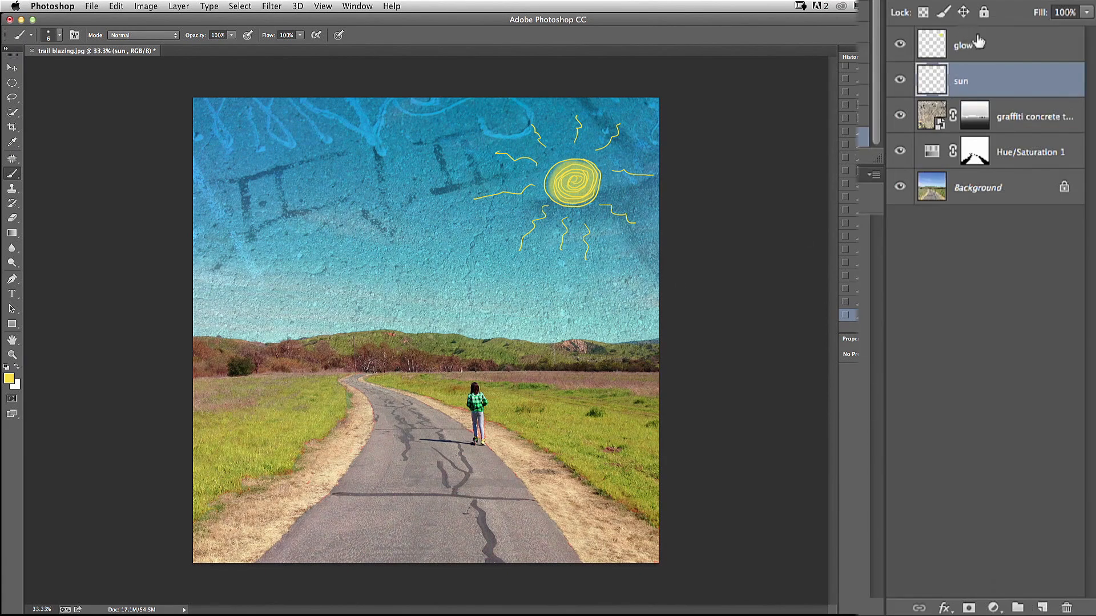
Step: Add a new layer above the glow layer and name it clouds
{"action": "left_click", "coordinate": [1007, 258]}
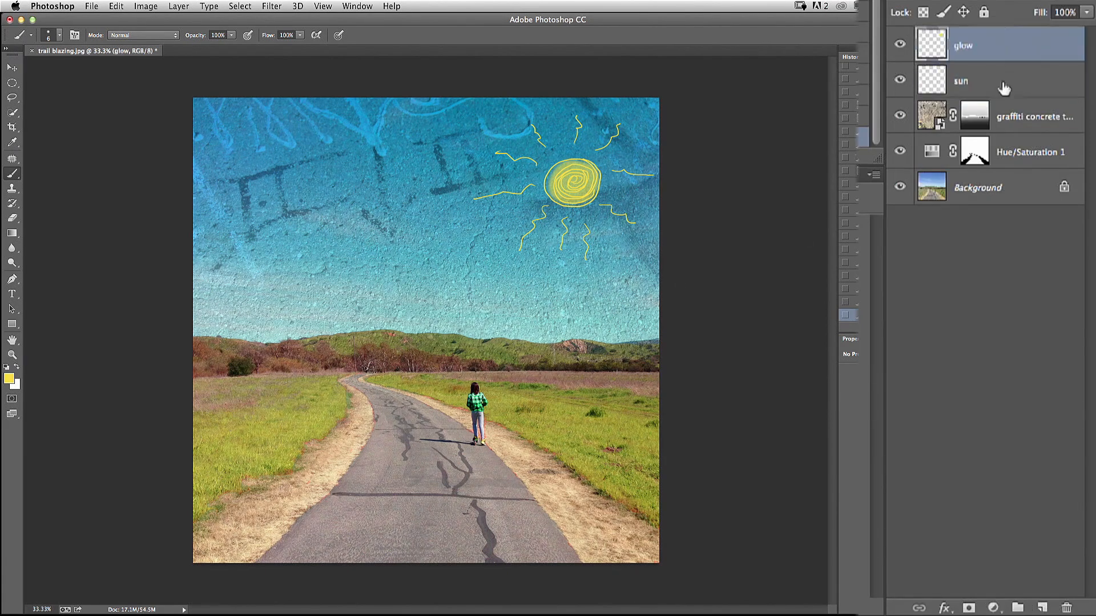
{"action": "left_click", "coordinate": [1042, 608]}
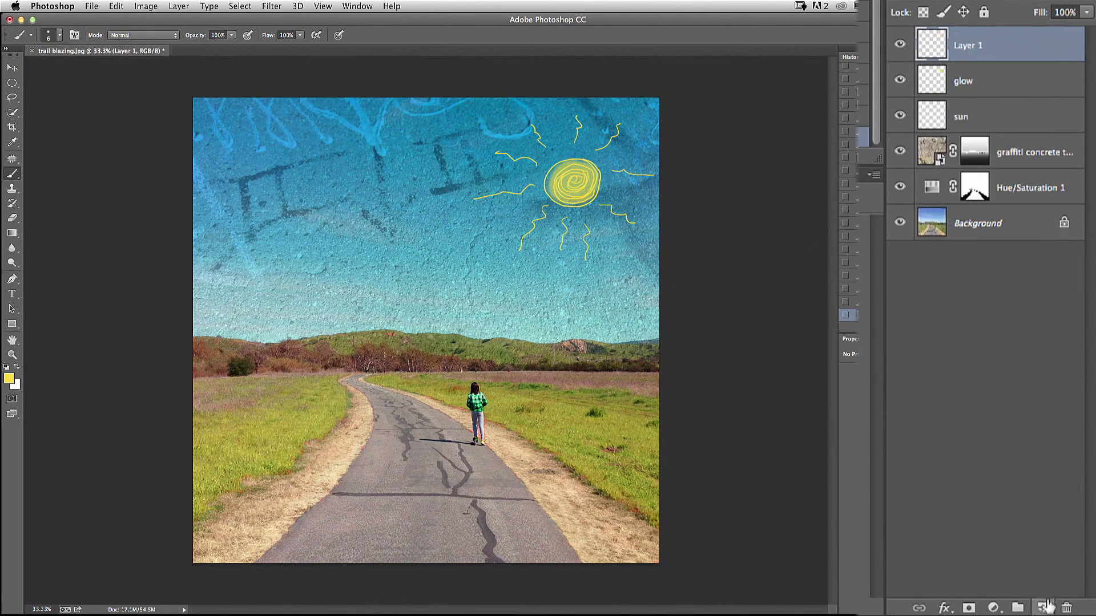
{"action": "double_click", "coordinate": [963, 45]}
{"action": "type", "text": "c"}
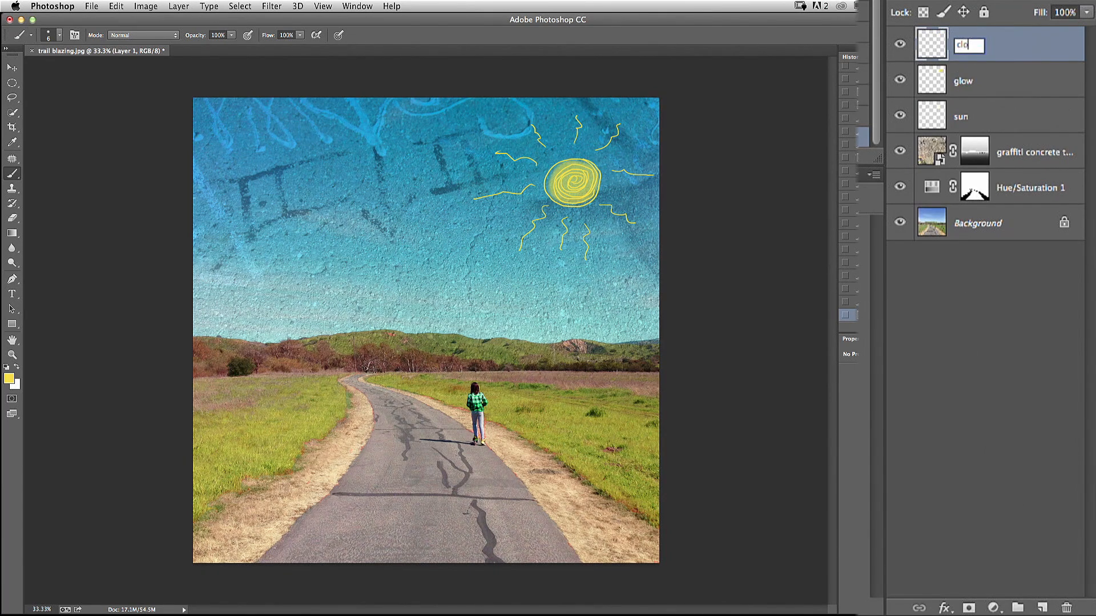
{"action": "type", "text": "louds"}
{"action": "key", "text": "Return"}
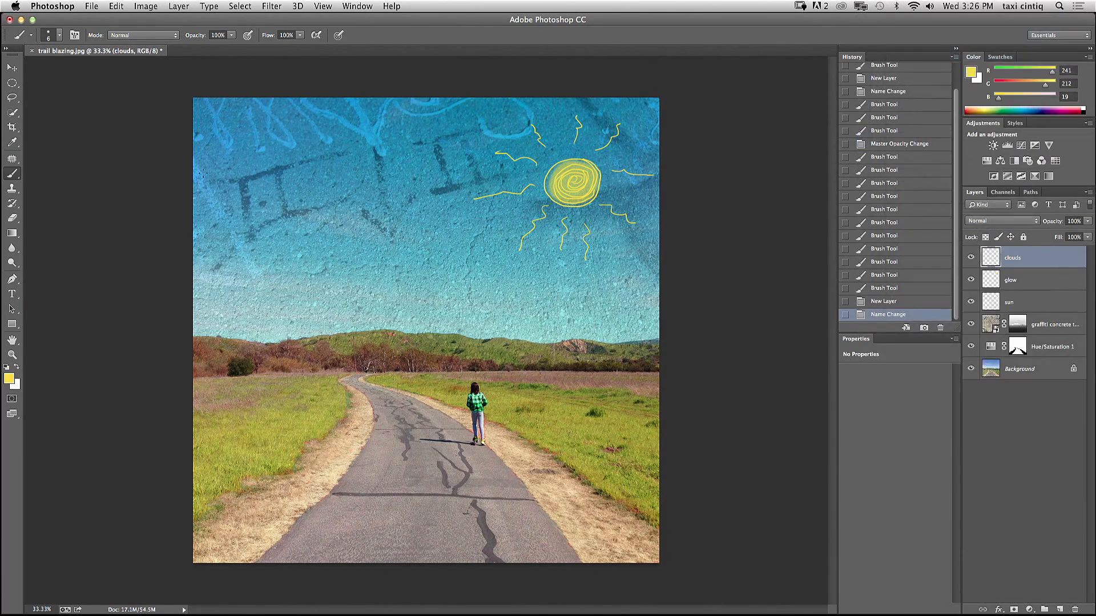
Step: Make white the foreground color and set the brush size to 65 px
{"action": "key", "text": "x"}
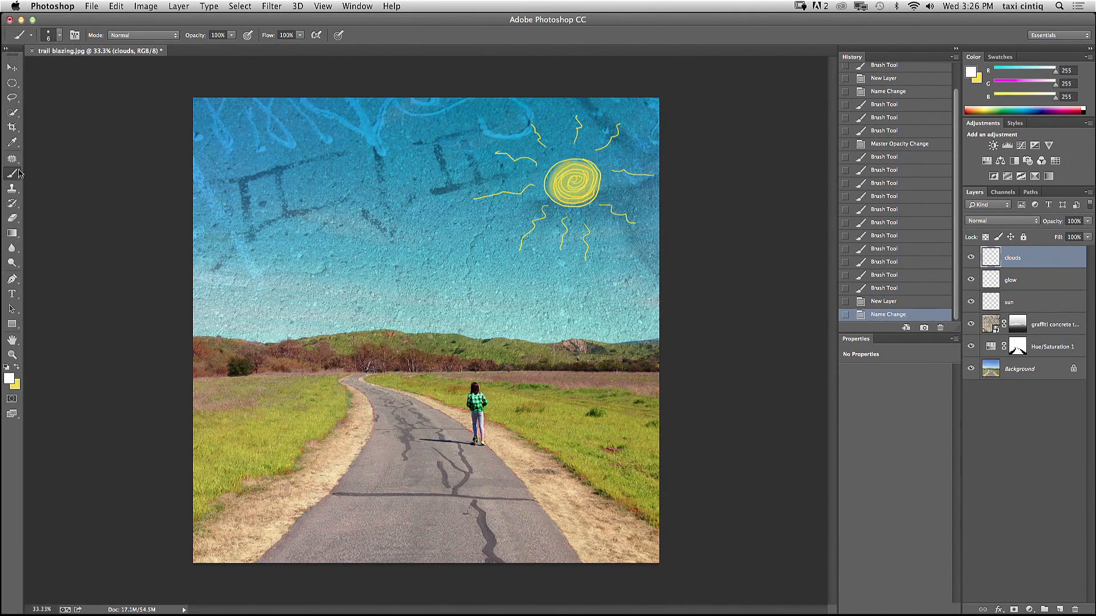
{"action": "left_click", "coordinate": [61, 36]}
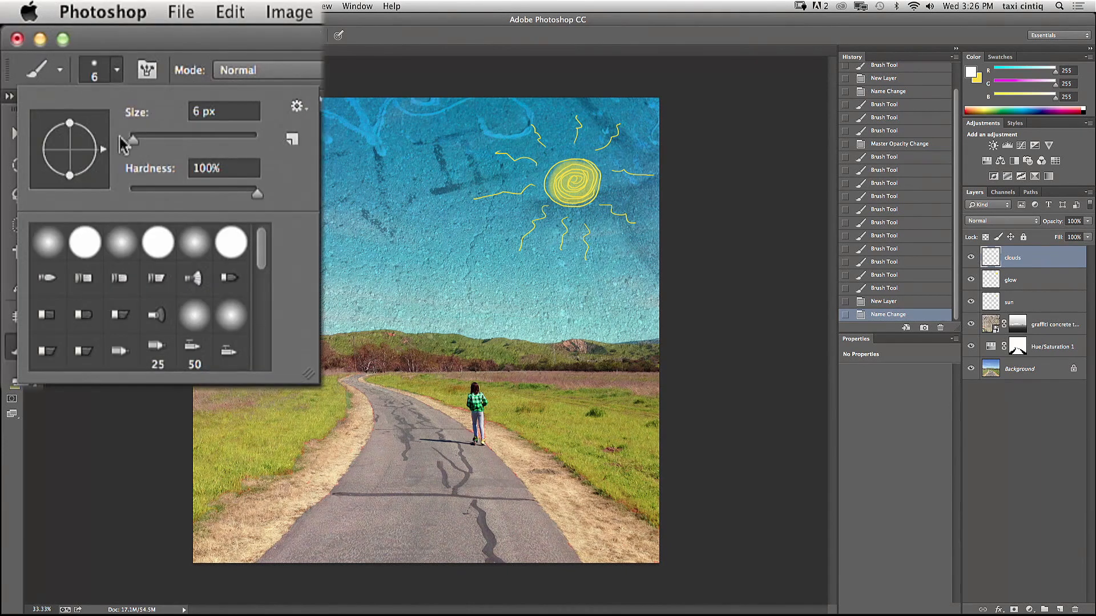
{"action": "left_click_drag", "start_coordinate": [71, 73], "coordinate": [80, 73]}
{"action": "mouse_move", "coordinate": [153, 136]}
{"action": "left_mouse_down"}
{"action": "mouse_move", "coordinate": [142, 137]}
{"action": "mouse_move", "coordinate": [173, 148]}
{"action": "left_mouse_up"}
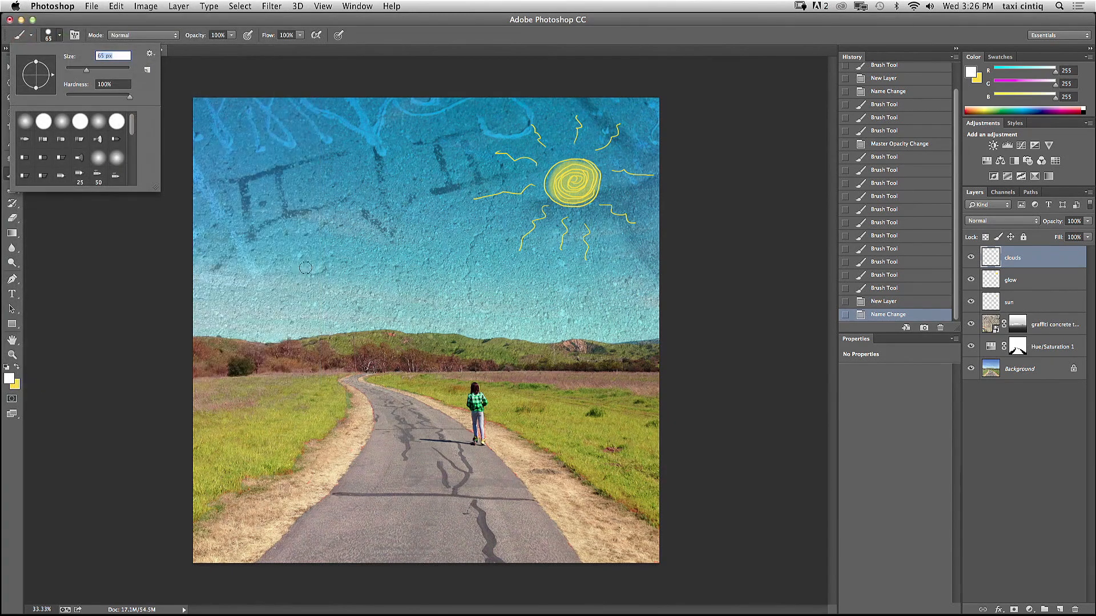
Step: Try a white cloud outline in the left part of the sky with the hard 65 px brush, and undo it
{"action": "mouse_move", "coordinate": [282, 258]}
{"action": "left_mouse_down"}
{"action": "mouse_move", "coordinate": [261, 265]}
{"action": "mouse_move", "coordinate": [286, 257]}
{"action": "left_mouse_up"}
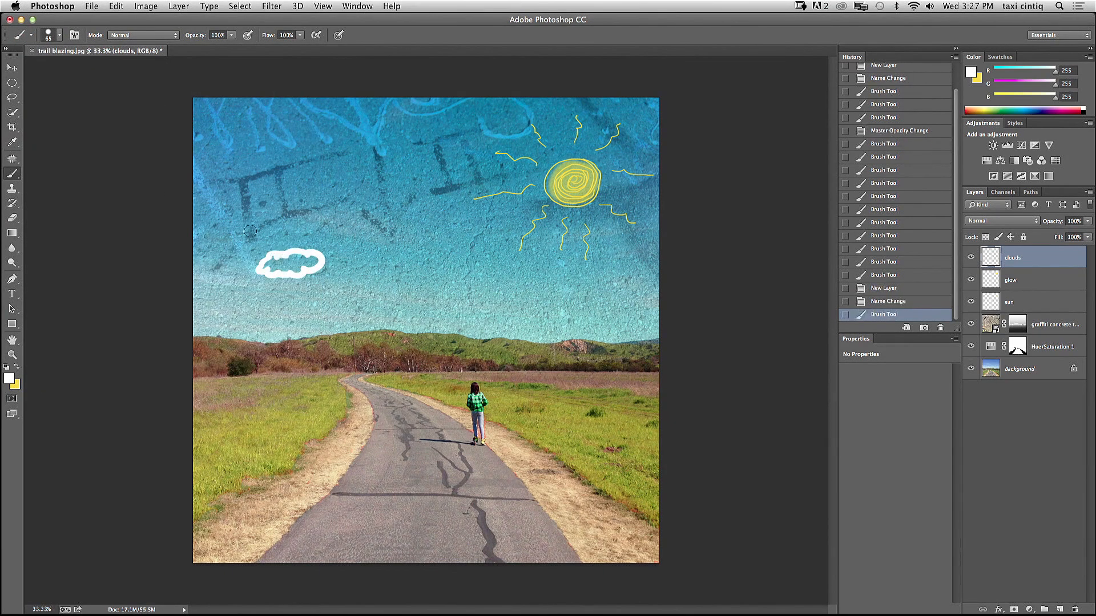
{"action": "left_click", "coordinate": [59, 38]}
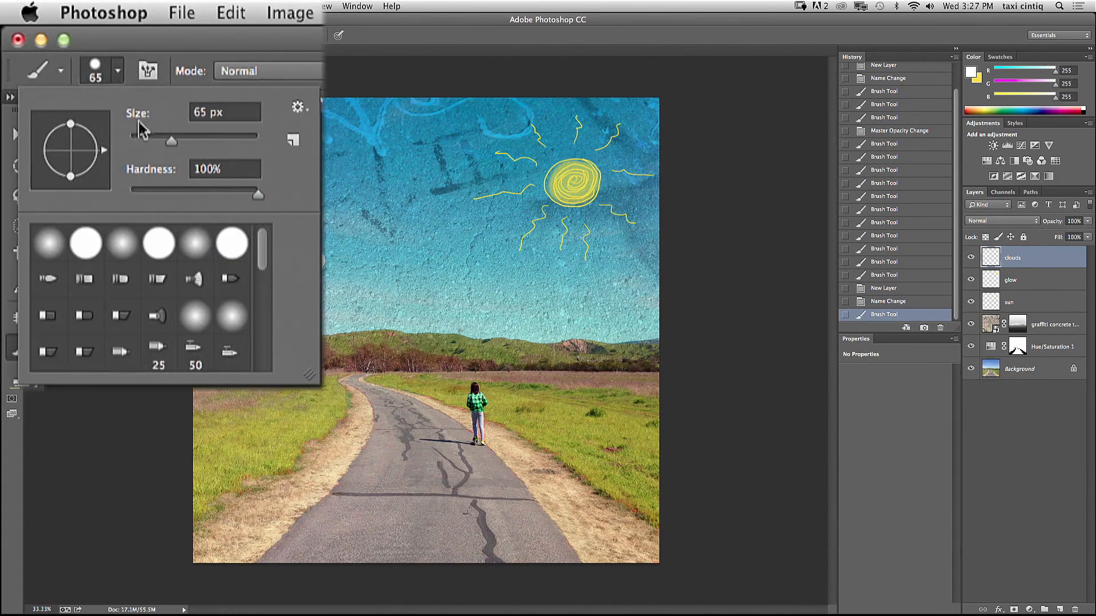
{"action": "left_click", "coordinate": [74, 39]}
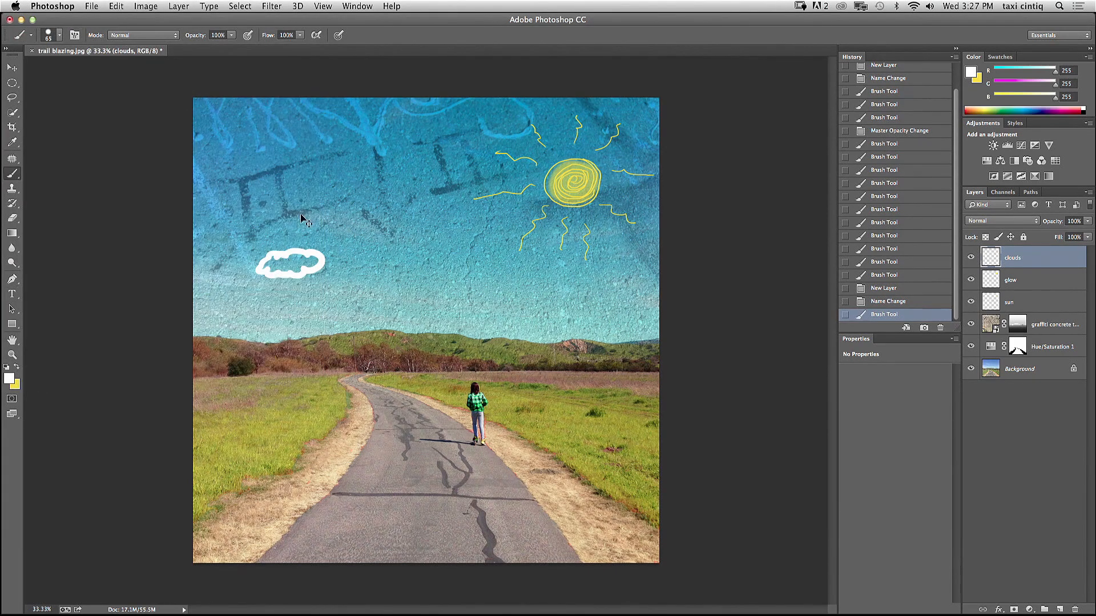
{"action": "key", "text": "super+z"}
Step: Lower the brush hardness and paint a filled white cloud in the left part of the sky on the clouds layer
{"action": "left_click", "coordinate": [59, 37]}
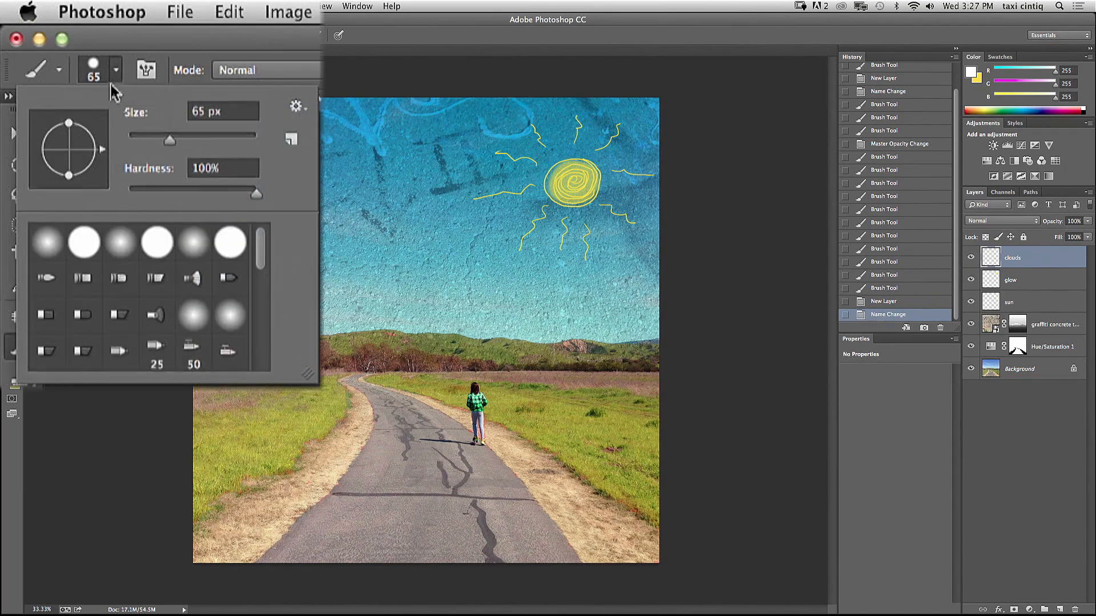
{"action": "left_click_drag", "start_coordinate": [256, 189], "coordinate": [125, 187]}
{"action": "left_click", "coordinate": [101, 237]}
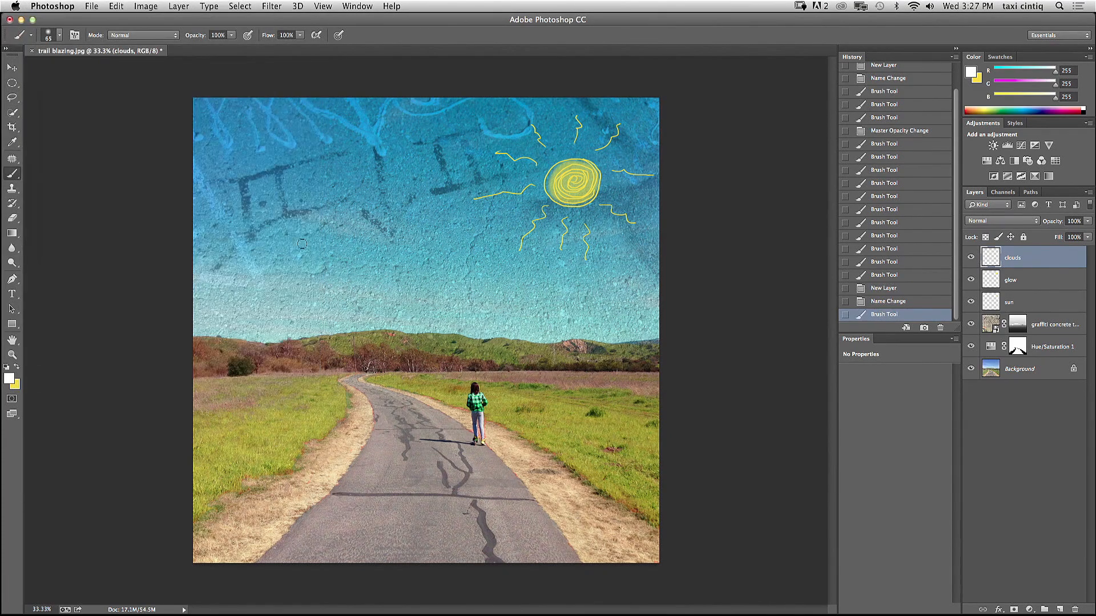
{"action": "mouse_move", "coordinate": [271, 255]}
{"action": "left_mouse_down"}
{"action": "mouse_move", "coordinate": [302, 264]}
{"action": "mouse_move", "coordinate": [313, 250]}
{"action": "mouse_move", "coordinate": [280, 256]}
{"action": "mouse_move", "coordinate": [311, 253]}
{"action": "mouse_move", "coordinate": [277, 243]}
{"action": "mouse_move", "coordinate": [268, 254]}
{"action": "mouse_move", "coordinate": [296, 237]}
{"action": "left_mouse_up"}
{"action": "left_click", "coordinate": [302, 252]}
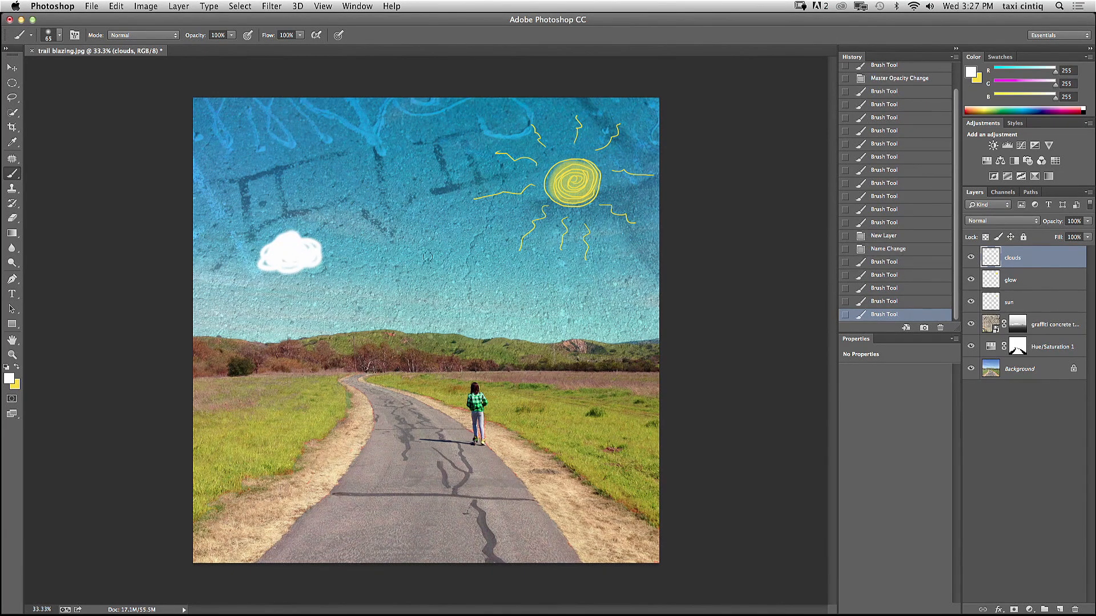
Step: Lower the opacity of the clouds layer to 61%
{"action": "left_click", "coordinate": [1087, 221]}
{"action": "left_click_drag", "start_coordinate": [1082, 232], "coordinate": [1017, 257]}
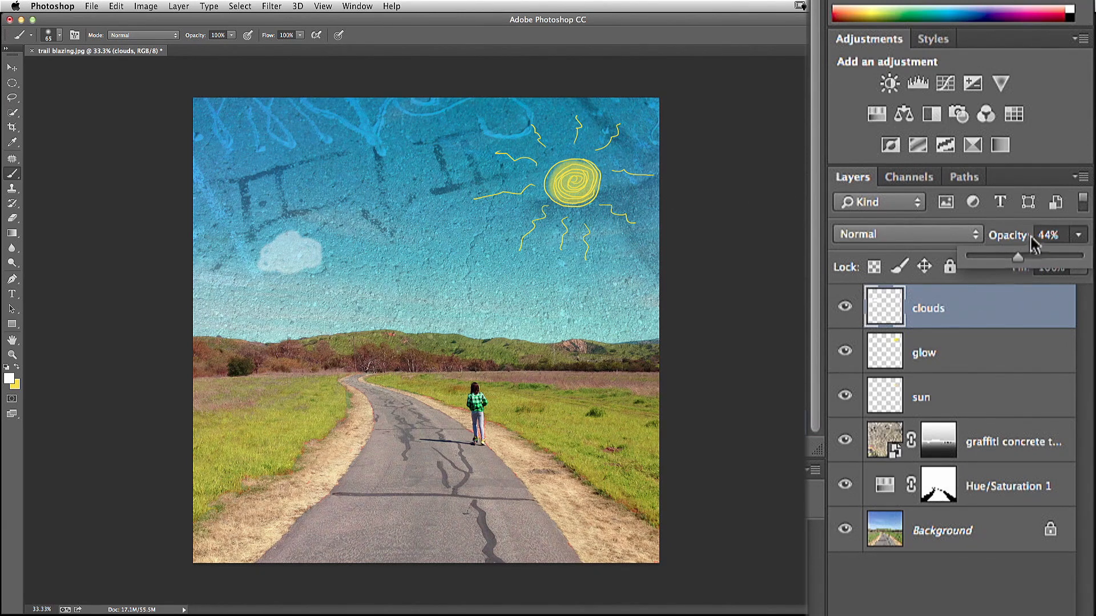
{"action": "mouse_move", "coordinate": [1016, 258]}
{"action": "left_mouse_down"}
{"action": "mouse_move", "coordinate": [1038, 264]}
{"action": "mouse_move", "coordinate": [1009, 265]}
{"action": "left_mouse_up"}
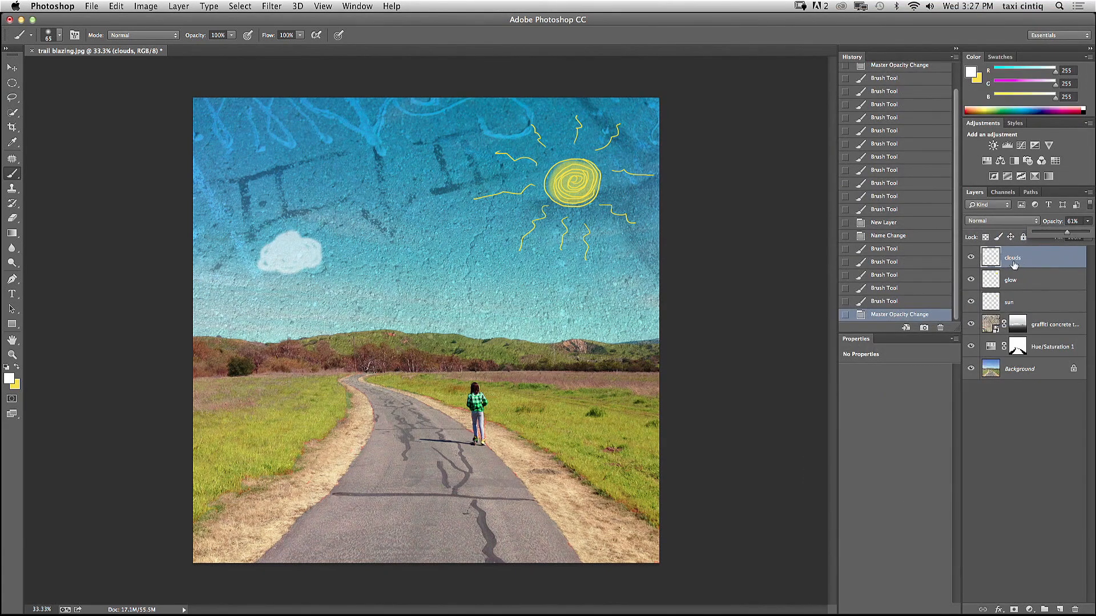
Step: Add a new layer above the clouds layer and name it cloud outline
{"action": "left_click", "coordinate": [1059, 610]}
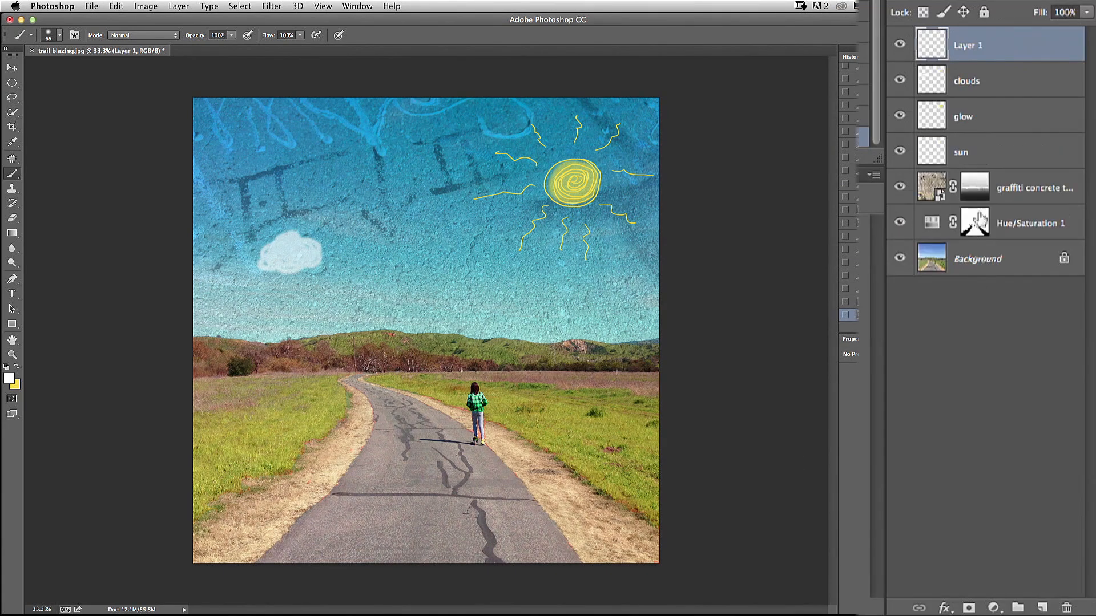
{"action": "double_click", "coordinate": [1012, 257]}
{"action": "type", "text": "c"}
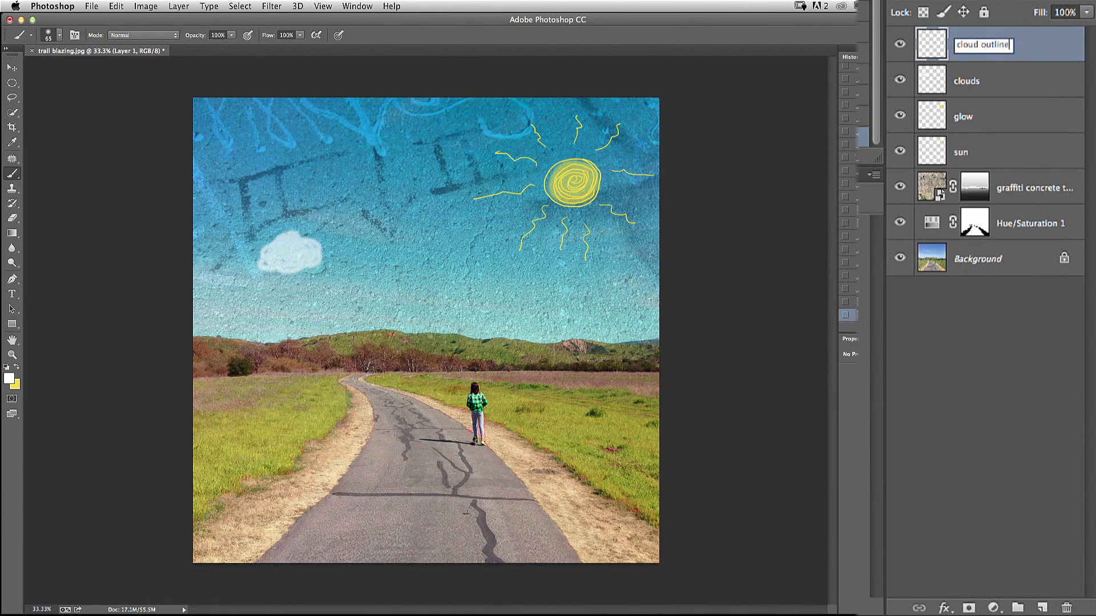
{"action": "type", "text": "loud outline"}
{"action": "key", "text": "Return"}
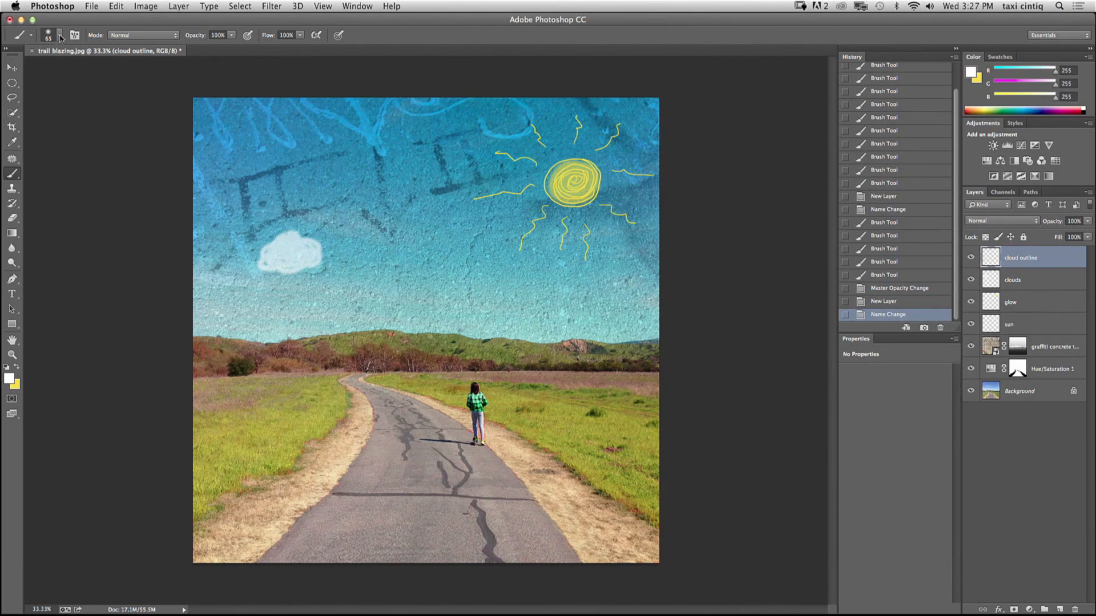
Step: Trace a white outline around the cloud on the cloud outline layer with an 8 px, 100% hardness brush
{"action": "left_click", "coordinate": [60, 36]}
{"action": "key", "text": "Tab"}
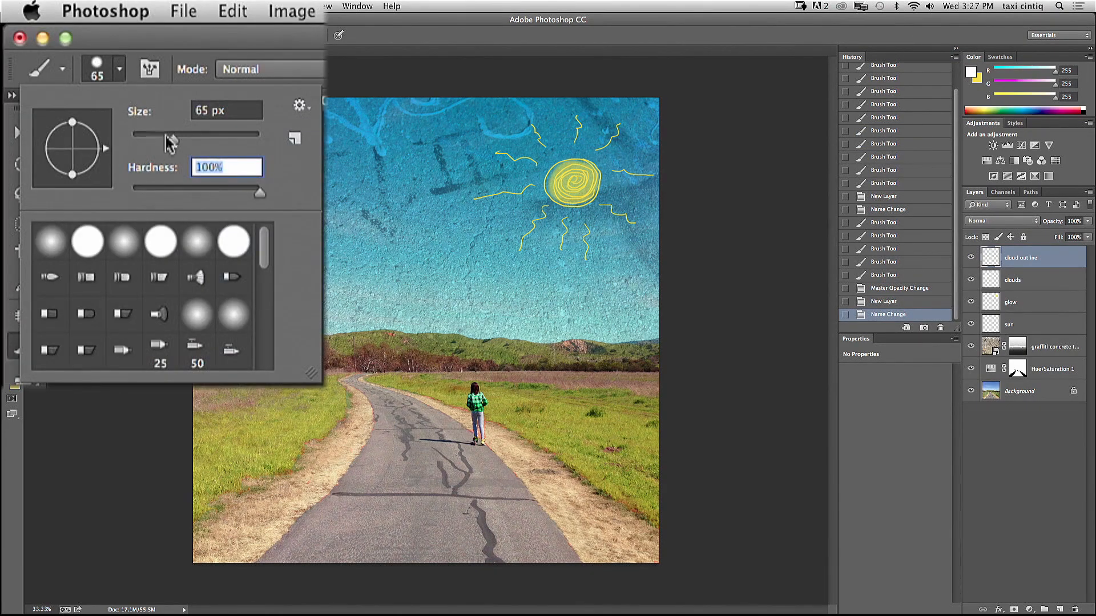
{"action": "left_click_drag", "start_coordinate": [171, 142], "coordinate": [139, 147]}
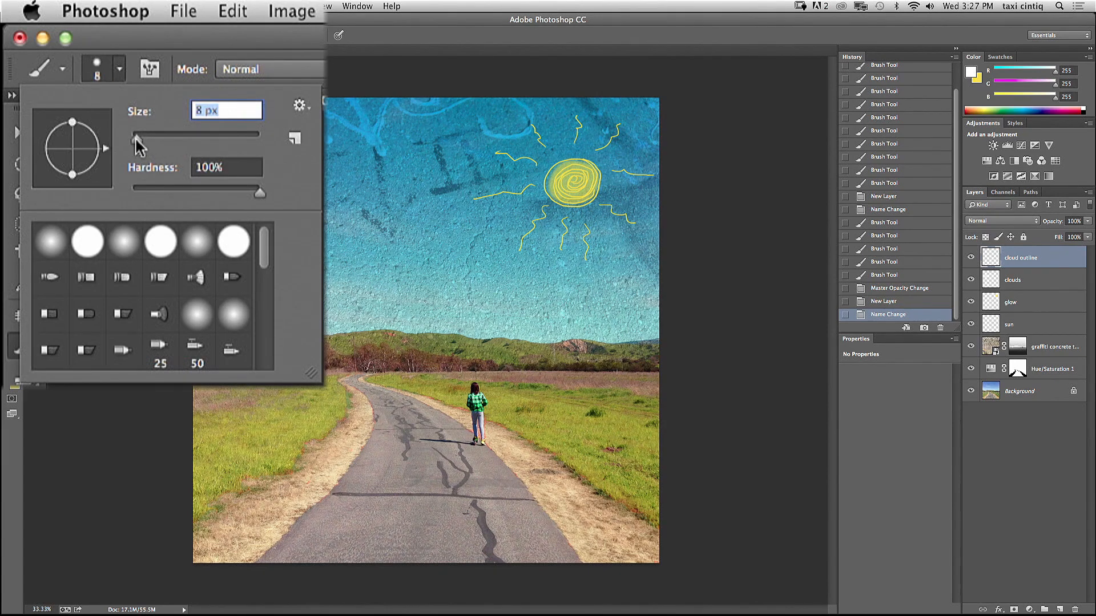
{"action": "left_click", "coordinate": [298, 234]}
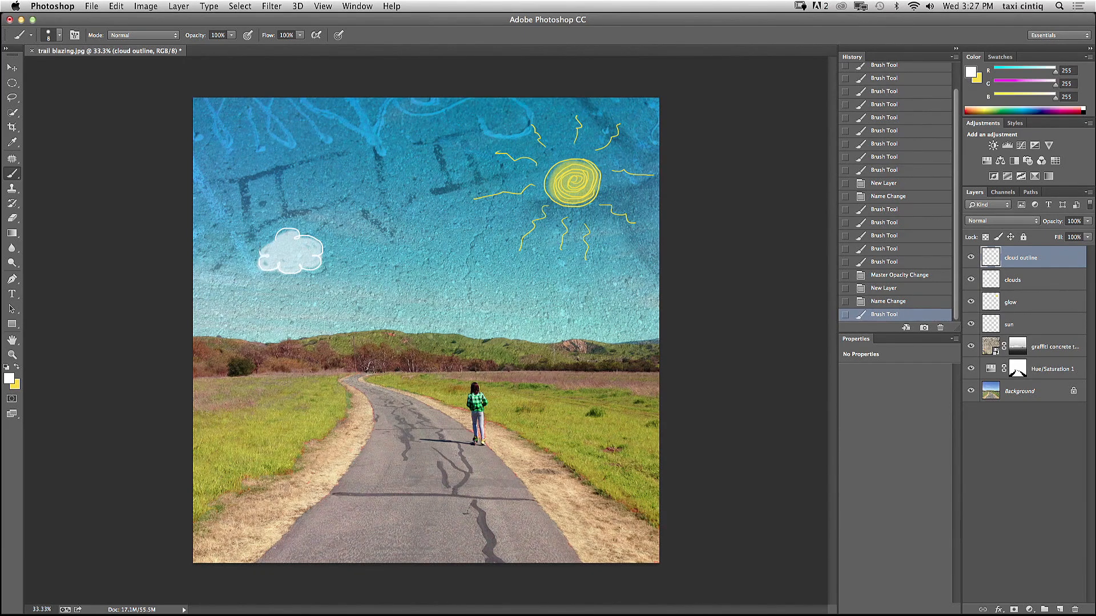
{"action": "left_click", "coordinate": [277, 235]}
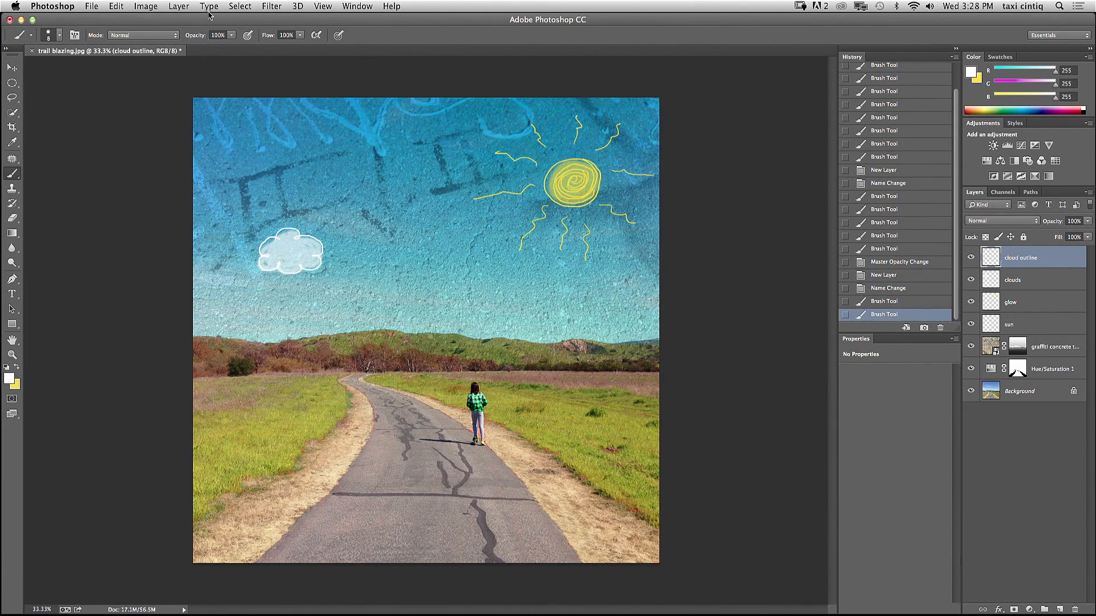
Step: Merge the cloud outline layer down into the clouds layer and duplicate the merged layer
{"action": "left_click", "coordinate": [178, 7]}
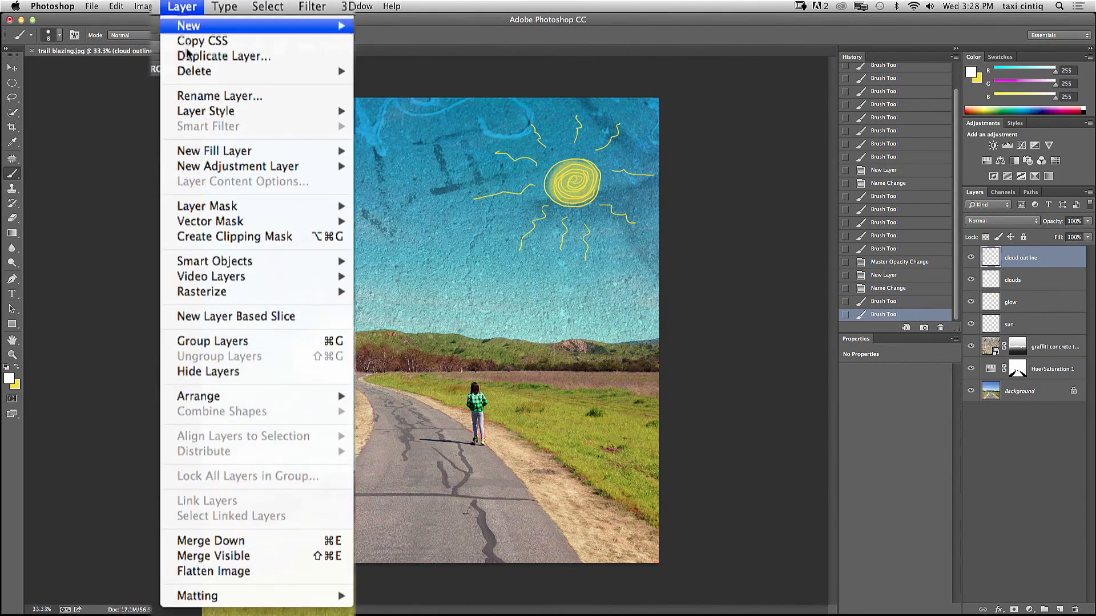
{"action": "left_click", "coordinate": [209, 541]}
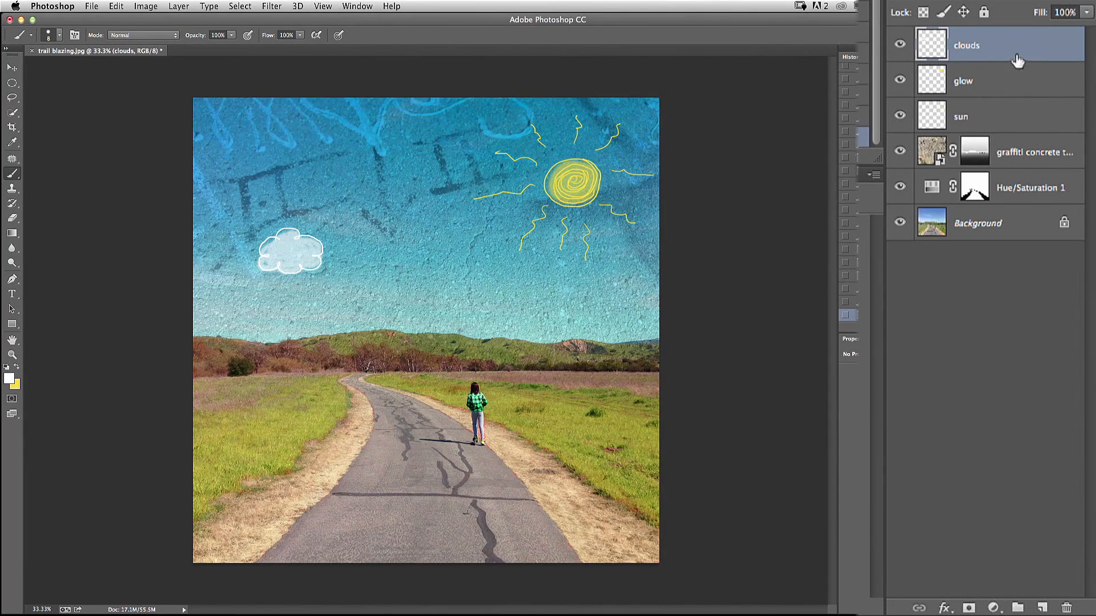
{"action": "left_click_drag", "start_coordinate": [1023, 45], "coordinate": [1042, 608]}
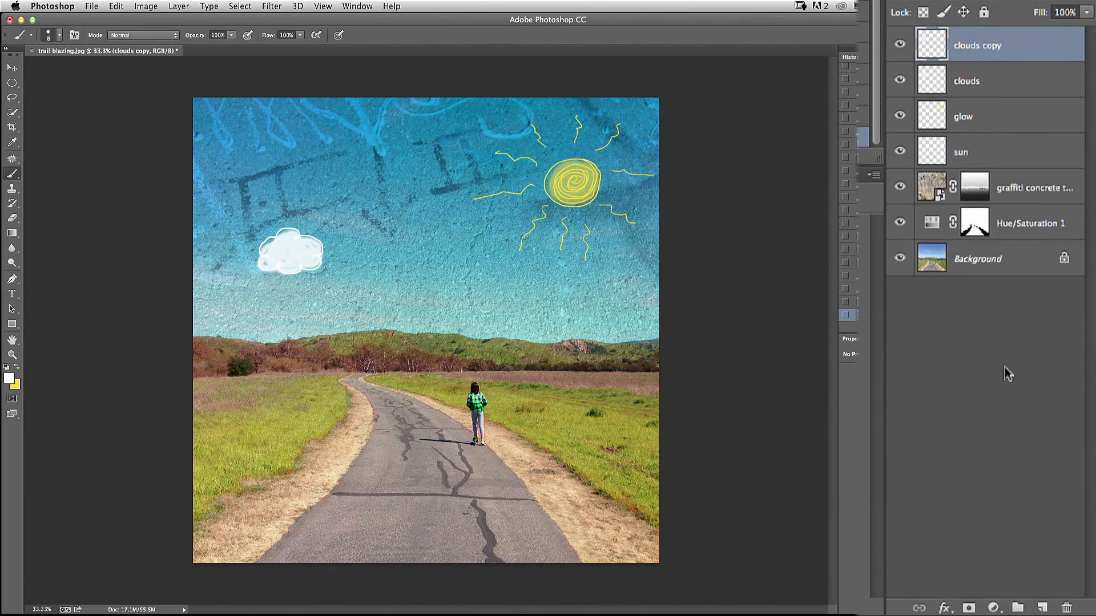
Step: Move the duplicated cloud between the original cloud and the sun, and enlarge it to 113.64%
{"action": "left_click", "coordinate": [14, 69]}
{"action": "left_click_drag", "start_coordinate": [302, 279], "coordinate": [415, 245]}
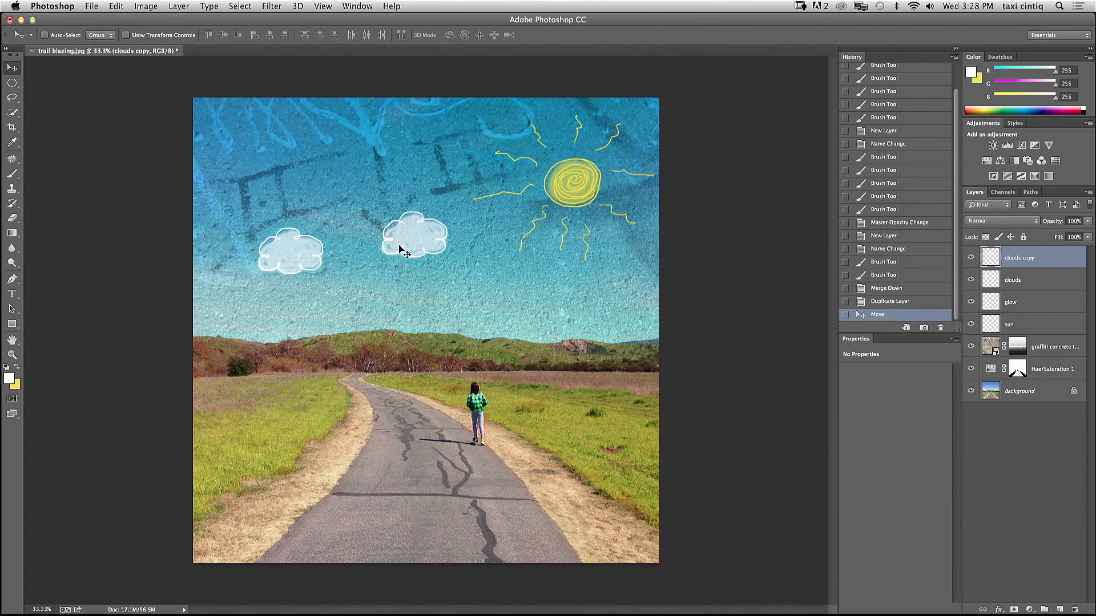
{"action": "key", "text": "super+t"}
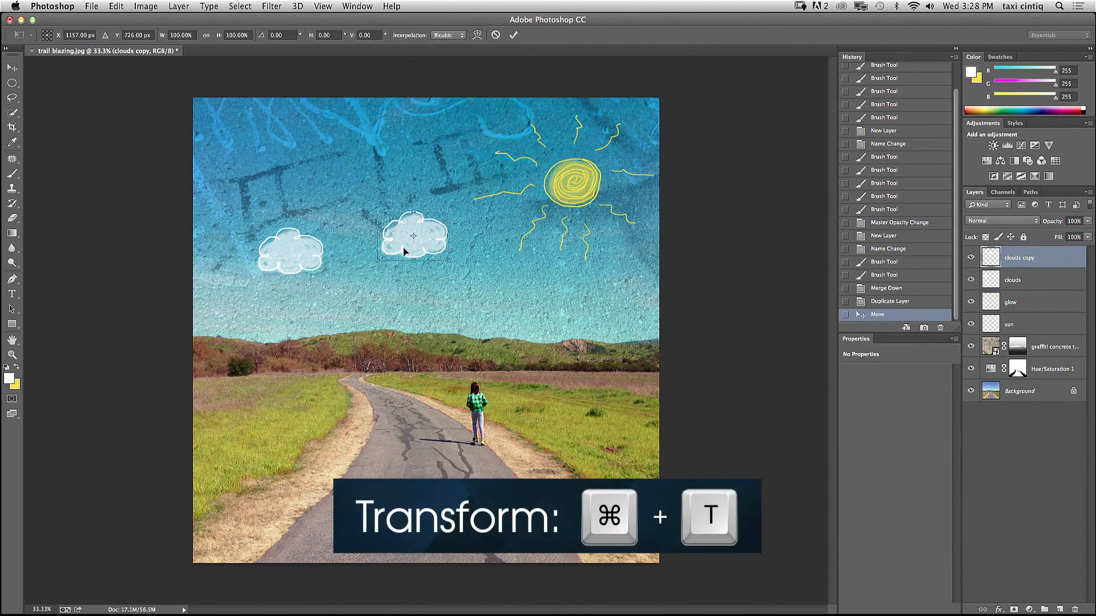
{"action": "left_click_drag", "start_coordinate": [375, 213], "coordinate": [368, 205]}
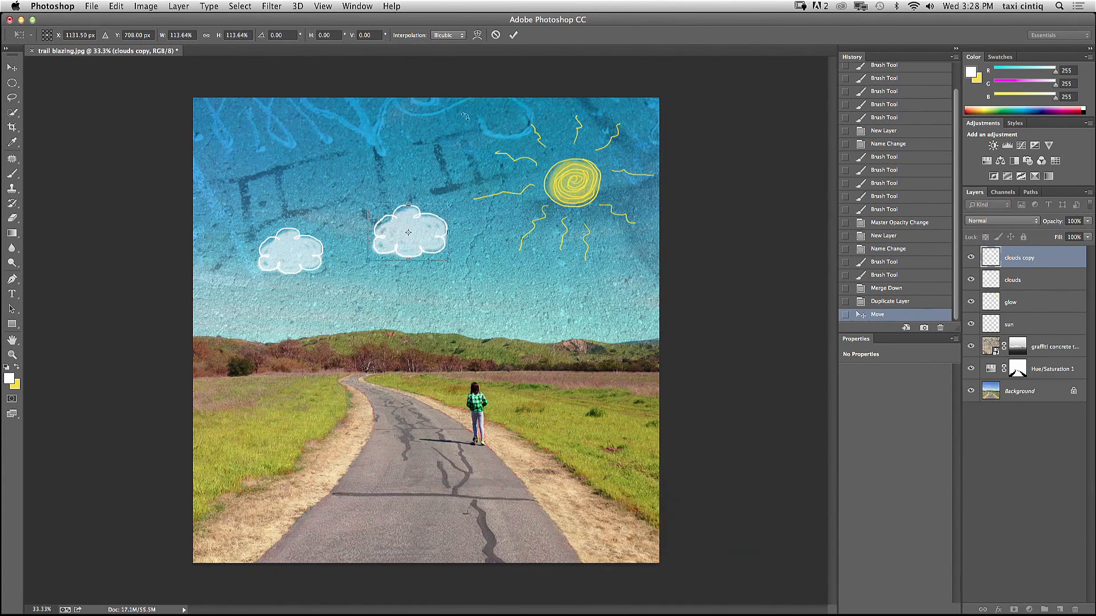
{"action": "left_click", "coordinate": [513, 35]}
Step: Lower the opacity of the clouds copy layer
{"action": "left_click", "coordinate": [1087, 221]}
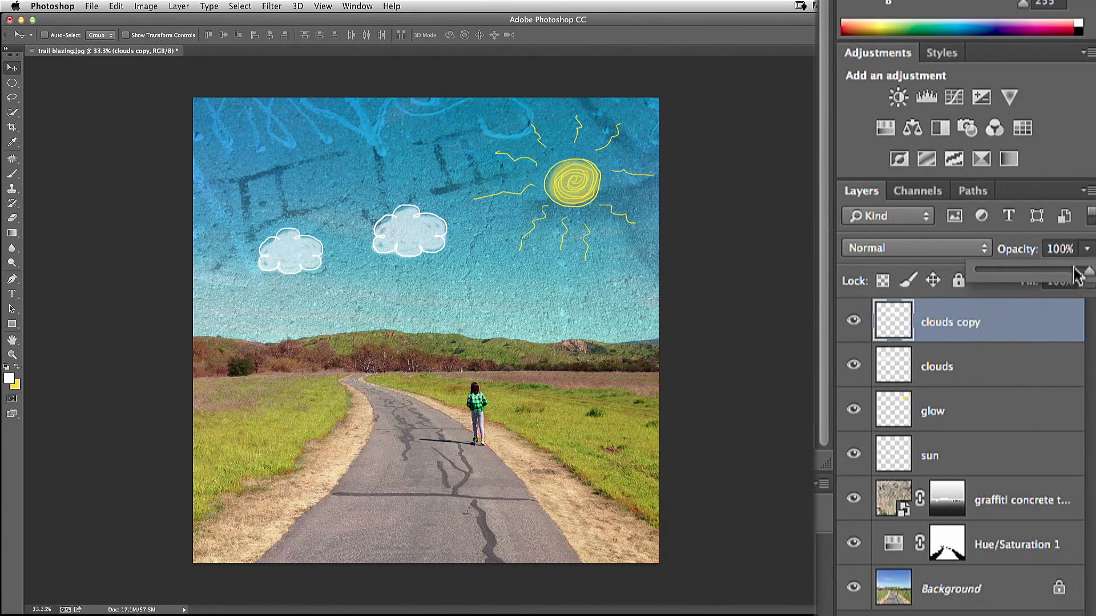
{"action": "left_click_drag", "start_coordinate": [1087, 234], "coordinate": [1074, 235]}
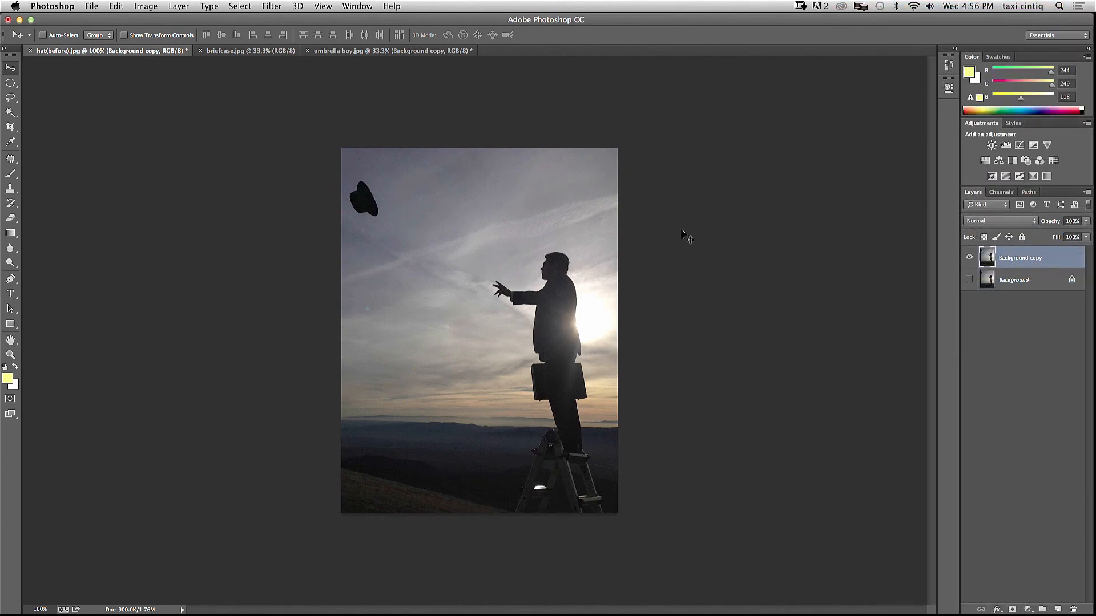
Step: Open the Liquify filter on the Background copy layer of hat(before).jpg and reduce the brush size to 100
{"action": "left_click", "coordinate": [268, 8]}
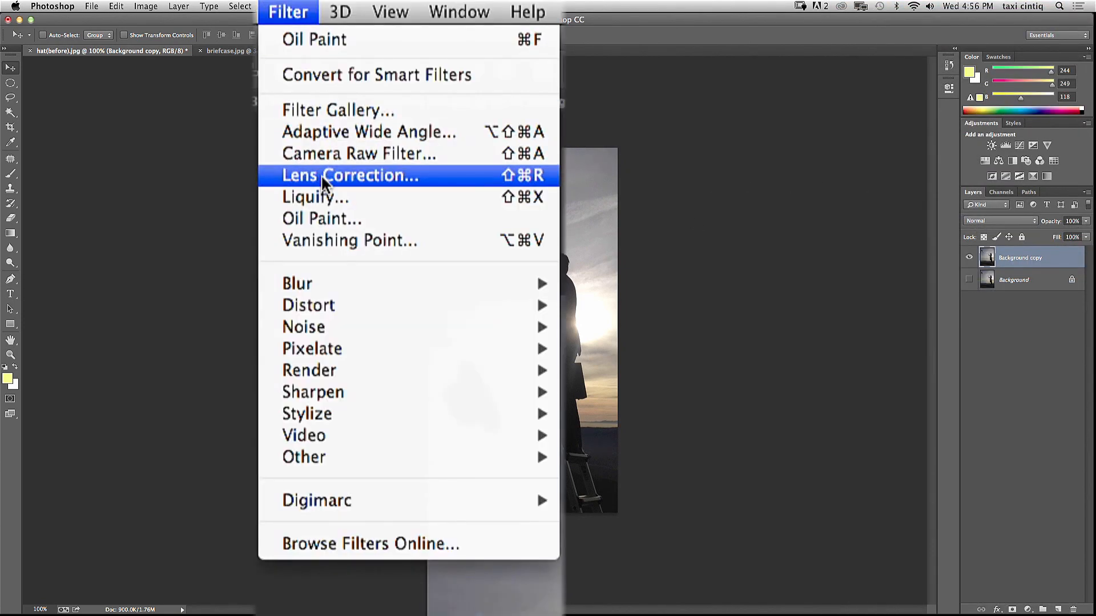
{"action": "left_click", "coordinate": [323, 193]}
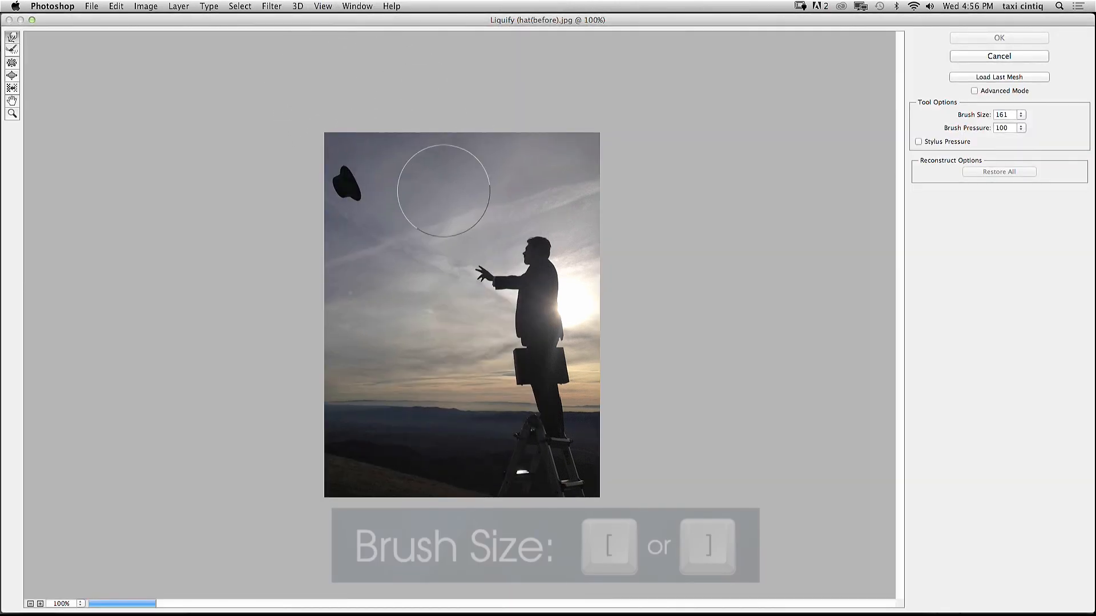
{"action": "key", "text": "bracketleft"}
{"action": "key", "text": "bracketleft"}
{"action": "key", "text": "bracketleft"}
{"action": "key", "text": "bracketleft"}
{"action": "key", "text": "bracketleft"}
{"action": "key", "text": "bracketleft"}
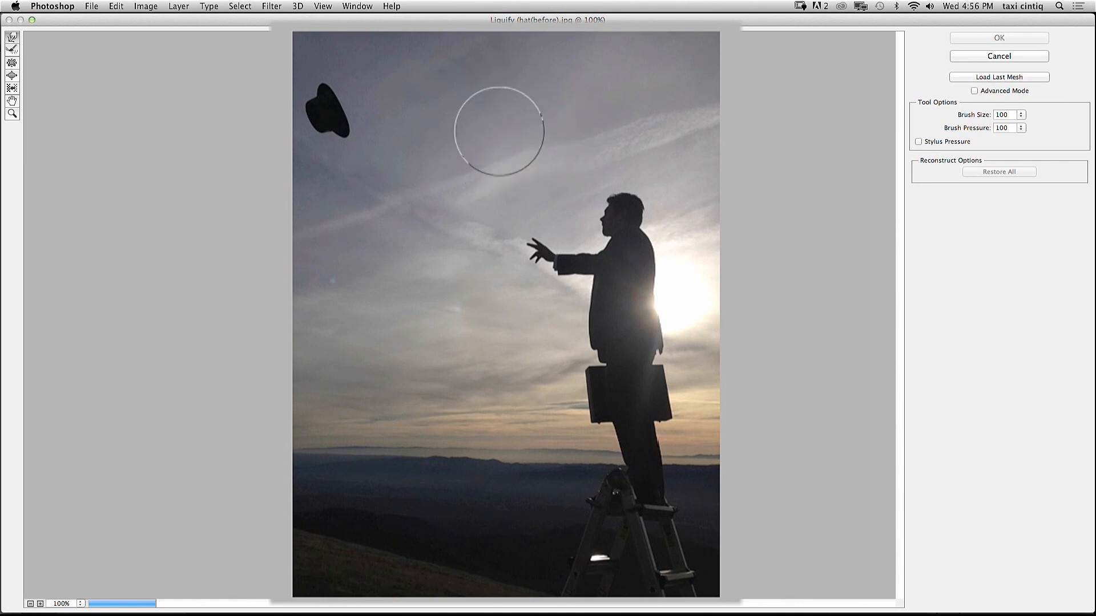
Step: Warp the clouds into three spiral swirls: above the man's hand, below and beside his outstretched arm, and above his head
{"action": "mouse_move", "coordinate": [509, 138]}
{"action": "left_mouse_down"}
{"action": "mouse_move", "coordinate": [457, 118]}
{"action": "mouse_move", "coordinate": [512, 138]}
{"action": "mouse_move", "coordinate": [459, 111]}
{"action": "mouse_move", "coordinate": [496, 142]}
{"action": "mouse_move", "coordinate": [502, 116]}
{"action": "left_mouse_up"}
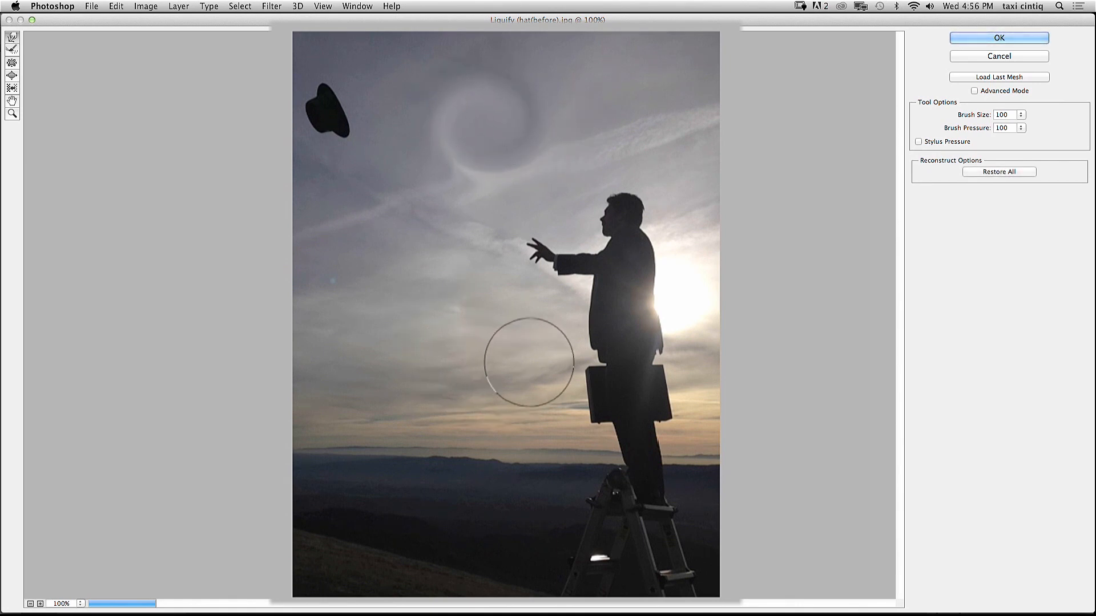
{"action": "mouse_move", "coordinate": [526, 359]}
{"action": "left_mouse_down"}
{"action": "mouse_move", "coordinate": [466, 386]}
{"action": "mouse_move", "coordinate": [337, 335]}
{"action": "mouse_move", "coordinate": [368, 257]}
{"action": "mouse_move", "coordinate": [465, 287]}
{"action": "mouse_move", "coordinate": [403, 346]}
{"action": "mouse_move", "coordinate": [413, 283]}
{"action": "mouse_move", "coordinate": [414, 334]}
{"action": "mouse_move", "coordinate": [429, 289]}
{"action": "mouse_move", "coordinate": [404, 311]}
{"action": "left_mouse_up"}
{"action": "mouse_move", "coordinate": [694, 61]}
{"action": "left_mouse_down"}
{"action": "mouse_move", "coordinate": [679, 118]}
{"action": "mouse_move", "coordinate": [585, 115]}
{"action": "mouse_move", "coordinate": [591, 38]}
{"action": "mouse_move", "coordinate": [675, 80]}
{"action": "mouse_move", "coordinate": [580, 96]}
{"action": "mouse_move", "coordinate": [617, 64]}
{"action": "mouse_move", "coordinate": [622, 103]}
{"action": "mouse_move", "coordinate": [642, 71]}
{"action": "mouse_move", "coordinate": [598, 89]}
{"action": "mouse_move", "coordinate": [633, 80]}
{"action": "mouse_move", "coordinate": [687, 107]}
{"action": "mouse_move", "coordinate": [651, 69]}
{"action": "mouse_move", "coordinate": [666, 72]}
{"action": "mouse_move", "coordinate": [669, 34]}
{"action": "mouse_move", "coordinate": [685, 68]}
{"action": "mouse_move", "coordinate": [676, 49]}
{"action": "mouse_move", "coordinate": [642, 156]}
{"action": "mouse_move", "coordinate": [653, 126]}
{"action": "mouse_move", "coordinate": [604, 110]}
{"action": "mouse_move", "coordinate": [643, 92]}
{"action": "mouse_move", "coordinate": [598, 100]}
{"action": "mouse_move", "coordinate": [612, 118]}
{"action": "mouse_move", "coordinate": [628, 98]}
{"action": "mouse_move", "coordinate": [575, 80]}
{"action": "mouse_move", "coordinate": [607, 75]}
{"action": "mouse_move", "coordinate": [586, 96]}
{"action": "mouse_move", "coordinate": [601, 107]}
{"action": "mouse_move", "coordinate": [608, 94]}
{"action": "mouse_move", "coordinate": [697, 131]}
{"action": "mouse_move", "coordinate": [726, 128]}
{"action": "left_mouse_up"}
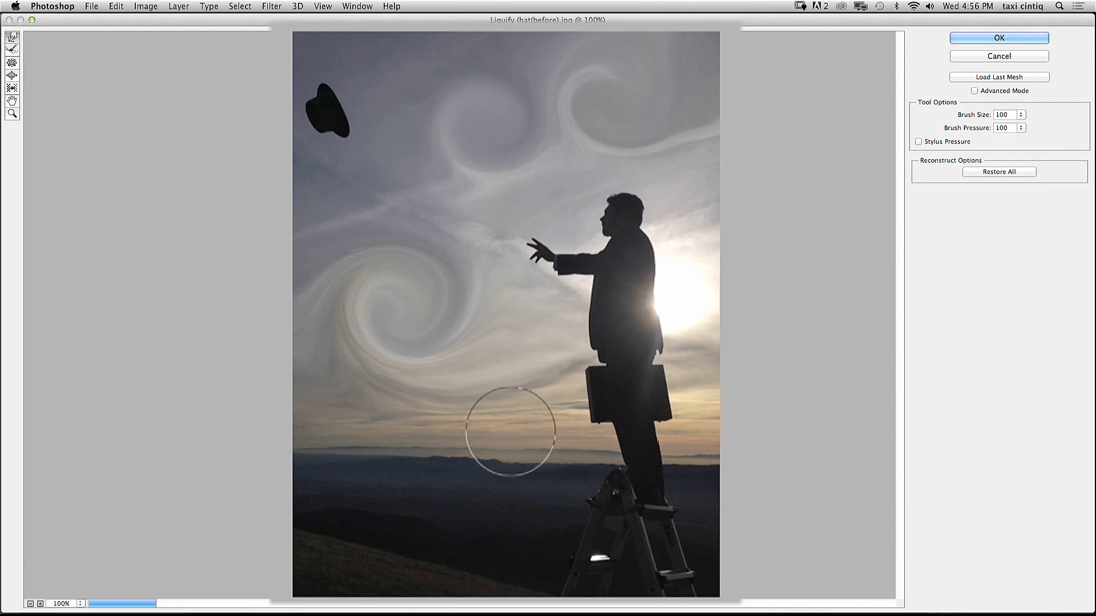
Step: Warp wavy cloud streaks above the horizon and around the hat, tighten the swirl above the hand, and apply Liquify
{"action": "mouse_move", "coordinate": [508, 428]}
{"action": "left_mouse_down"}
{"action": "mouse_move", "coordinate": [539, 419]}
{"action": "mouse_move", "coordinate": [515, 430]}
{"action": "mouse_move", "coordinate": [408, 407]}
{"action": "mouse_move", "coordinate": [322, 408]}
{"action": "mouse_move", "coordinate": [349, 395]}
{"action": "mouse_move", "coordinate": [303, 407]}
{"action": "mouse_move", "coordinate": [411, 444]}
{"action": "mouse_move", "coordinate": [726, 413]}
{"action": "mouse_move", "coordinate": [720, 427]}
{"action": "mouse_move", "coordinate": [718, 326]}
{"action": "mouse_move", "coordinate": [707, 320]}
{"action": "mouse_move", "coordinate": [705, 334]}
{"action": "mouse_move", "coordinate": [737, 335]}
{"action": "mouse_move", "coordinate": [710, 315]}
{"action": "mouse_move", "coordinate": [723, 302]}
{"action": "mouse_move", "coordinate": [720, 210]}
{"action": "left_mouse_up"}
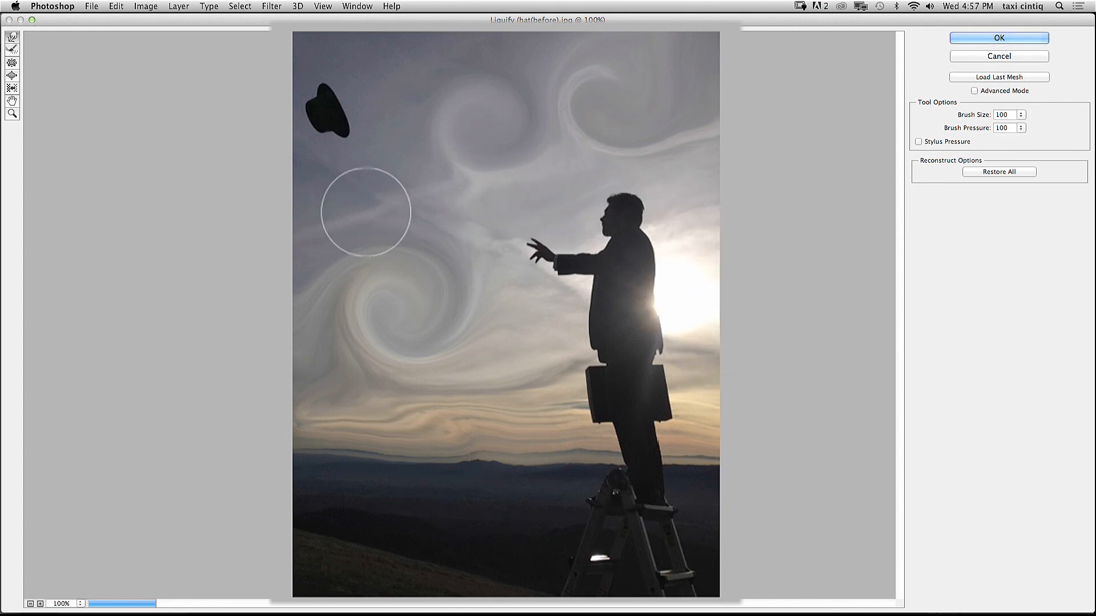
{"action": "left_click_drag", "start_coordinate": [365, 213], "coordinate": [286, 218]}
{"action": "left_click_drag", "start_coordinate": [350, 196], "coordinate": [301, 189]}
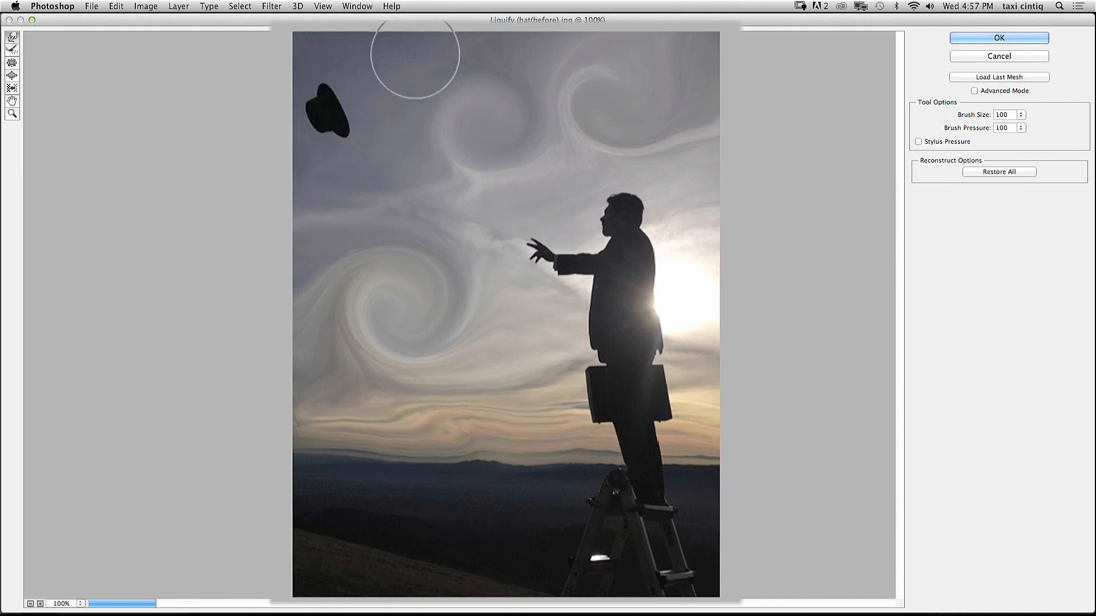
{"action": "left_click_drag", "start_coordinate": [416, 54], "coordinate": [304, 45]}
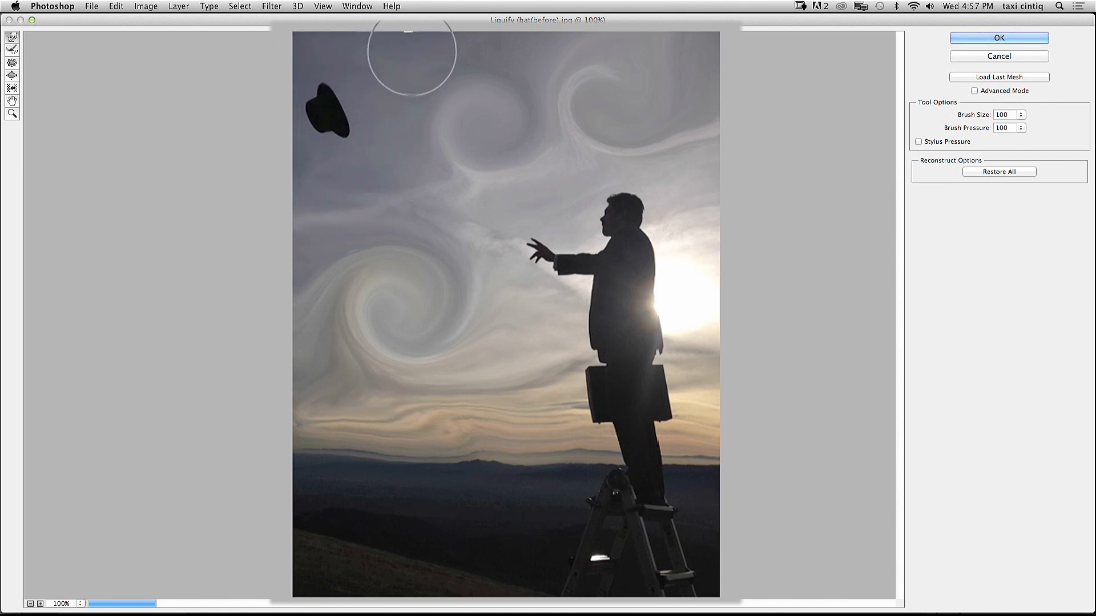
{"action": "mouse_move", "coordinate": [480, 178]}
{"action": "left_mouse_down"}
{"action": "mouse_move", "coordinate": [439, 168]}
{"action": "mouse_move", "coordinate": [424, 111]}
{"action": "mouse_move", "coordinate": [471, 81]}
{"action": "mouse_move", "coordinate": [499, 154]}
{"action": "mouse_move", "coordinate": [439, 112]}
{"action": "mouse_move", "coordinate": [485, 148]}
{"action": "mouse_move", "coordinate": [456, 101]}
{"action": "mouse_move", "coordinate": [416, 127]}
{"action": "mouse_move", "coordinate": [419, 161]}
{"action": "mouse_move", "coordinate": [415, 98]}
{"action": "mouse_move", "coordinate": [473, 100]}
{"action": "mouse_move", "coordinate": [446, 150]}
{"action": "mouse_move", "coordinate": [447, 100]}
{"action": "mouse_move", "coordinate": [456, 143]}
{"action": "mouse_move", "coordinate": [465, 117]}
{"action": "mouse_move", "coordinate": [419, 142]}
{"action": "mouse_move", "coordinate": [414, 165]}
{"action": "mouse_move", "coordinate": [433, 101]}
{"action": "mouse_move", "coordinate": [464, 148]}
{"action": "mouse_move", "coordinate": [477, 126]}
{"action": "mouse_move", "coordinate": [440, 139]}
{"action": "mouse_move", "coordinate": [448, 127]}
{"action": "mouse_move", "coordinate": [416, 110]}
{"action": "mouse_move", "coordinate": [441, 94]}
{"action": "mouse_move", "coordinate": [517, 194]}
{"action": "mouse_move", "coordinate": [449, 187]}
{"action": "mouse_move", "coordinate": [429, 125]}
{"action": "mouse_move", "coordinate": [482, 119]}
{"action": "mouse_move", "coordinate": [445, 164]}
{"action": "mouse_move", "coordinate": [498, 136]}
{"action": "mouse_move", "coordinate": [456, 136]}
{"action": "mouse_move", "coordinate": [454, 110]}
{"action": "mouse_move", "coordinate": [476, 151]}
{"action": "mouse_move", "coordinate": [485, 135]}
{"action": "mouse_move", "coordinate": [459, 129]}
{"action": "mouse_move", "coordinate": [470, 154]}
{"action": "mouse_move", "coordinate": [393, 82]}
{"action": "mouse_move", "coordinate": [470, 137]}
{"action": "left_mouse_up"}
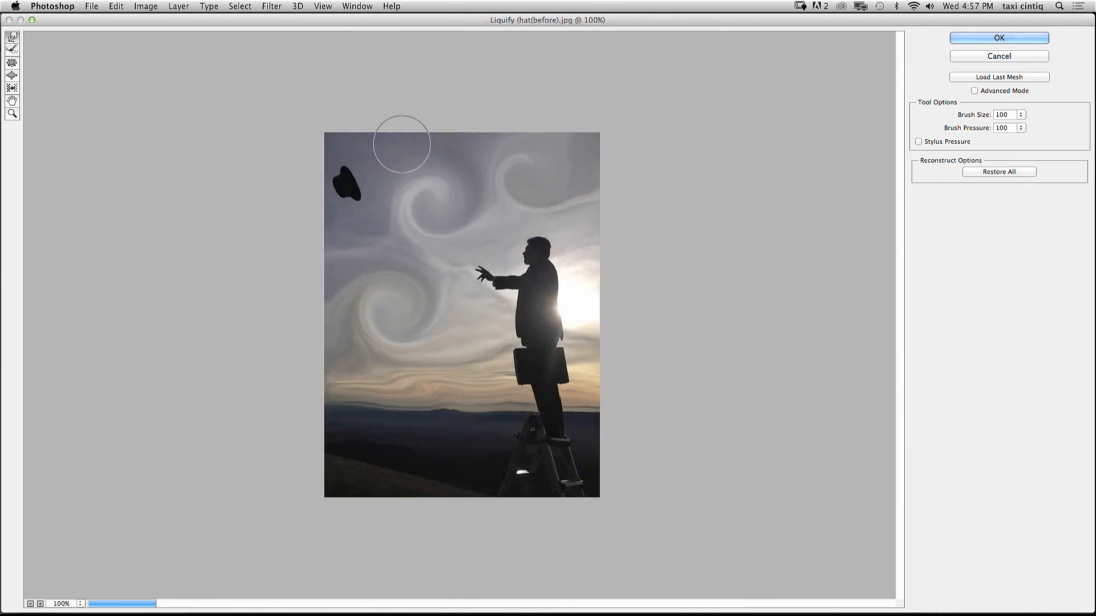
{"action": "left_click", "coordinate": [968, 44]}
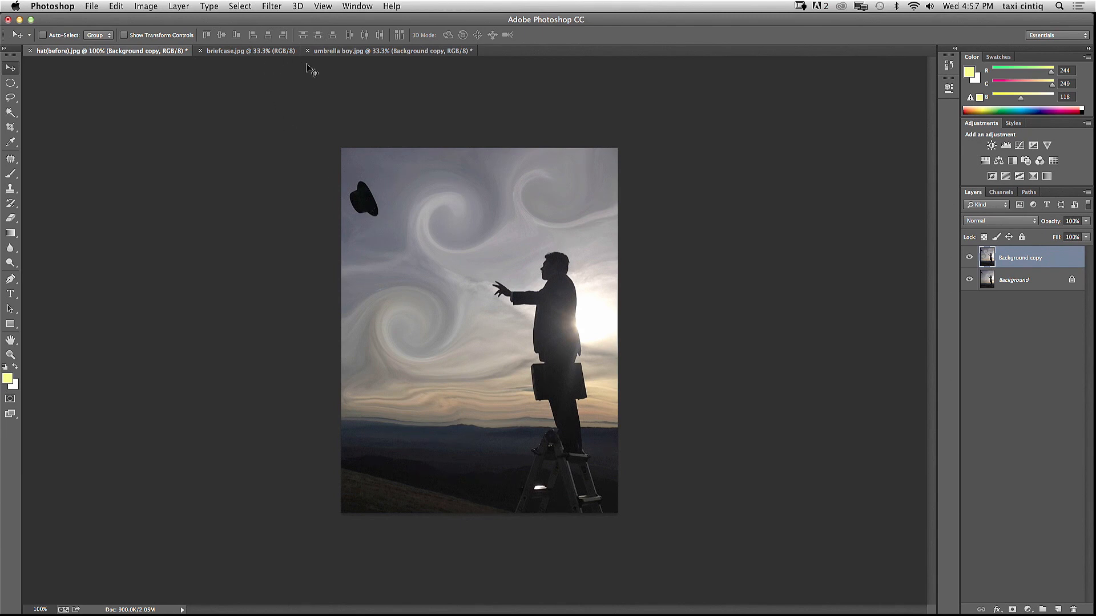
Step: Duplicate the Background copy layer in hat(before).jpg
{"action": "left_click", "coordinate": [328, 51]}
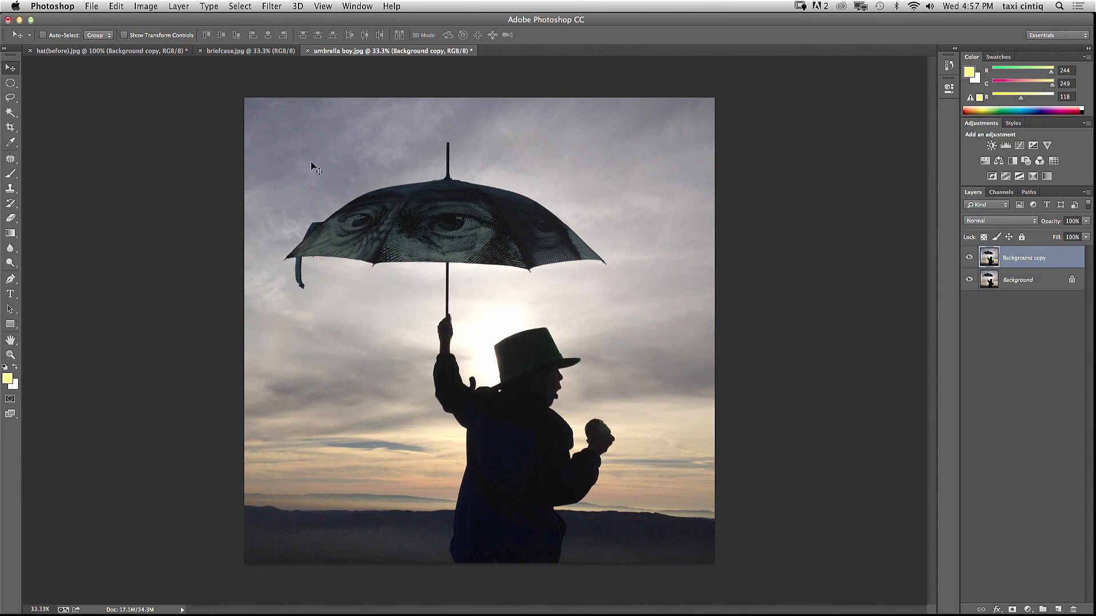
{"action": "left_click", "coordinate": [123, 53]}
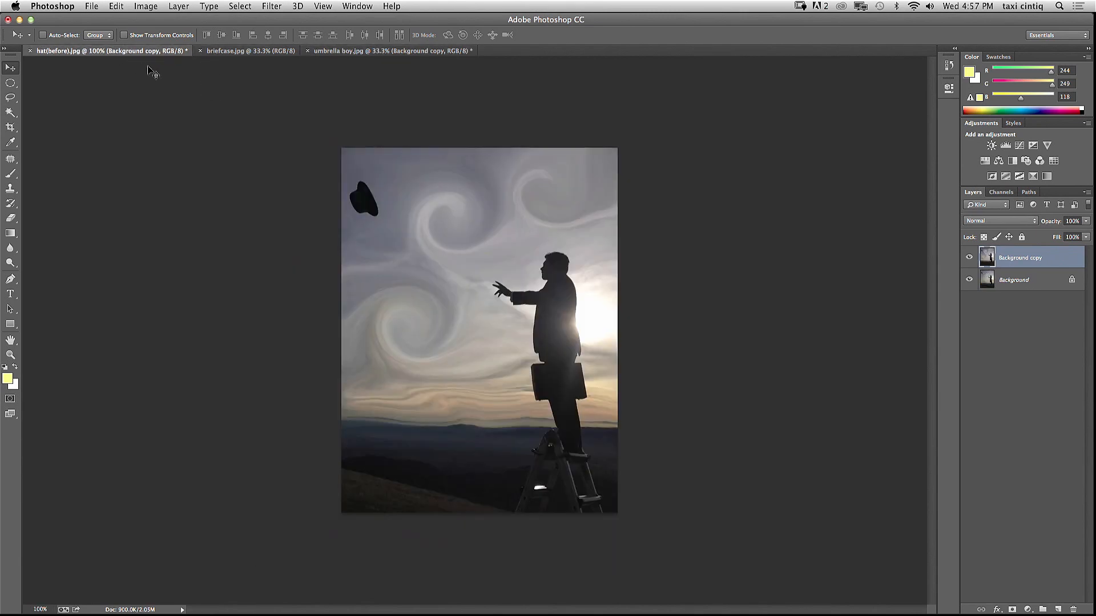
{"action": "left_click", "coordinate": [1027, 282]}
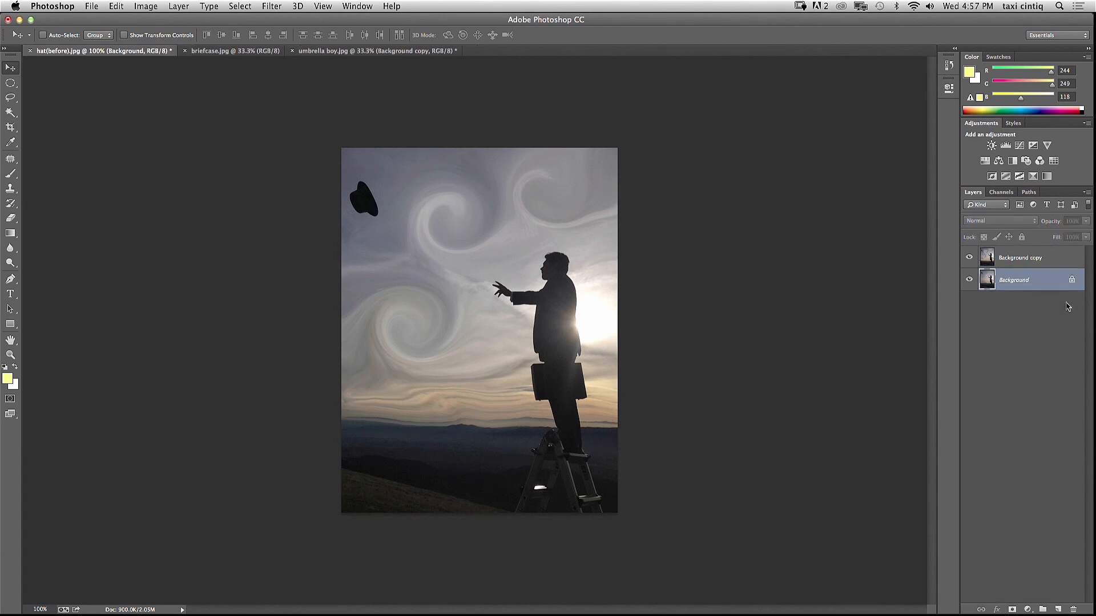
{"action": "left_click", "coordinate": [1006, 260]}
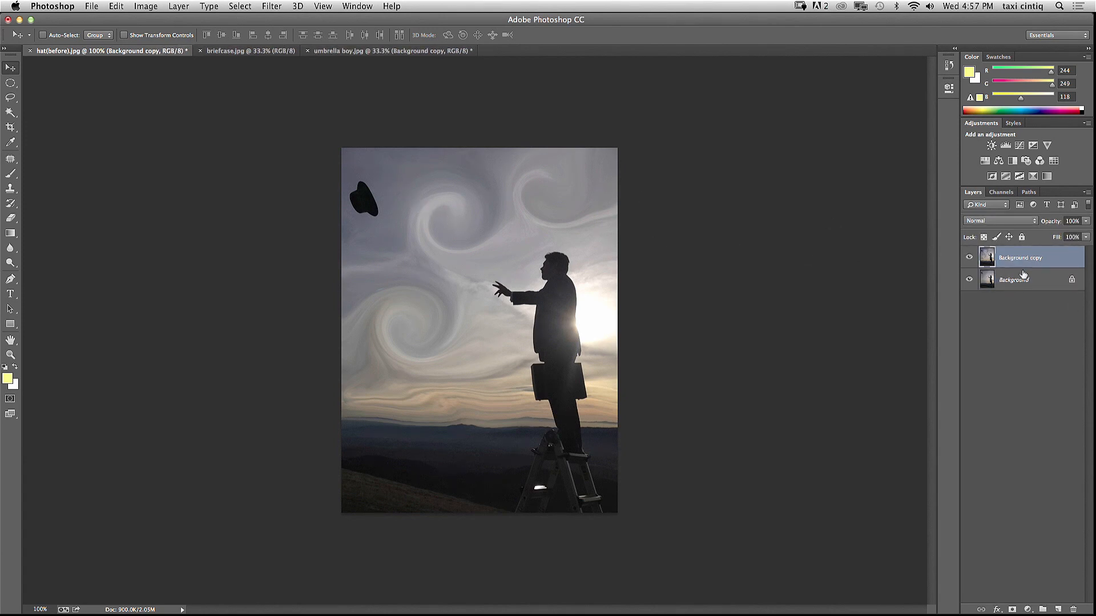
{"action": "left_click_drag", "start_coordinate": [1038, 258], "coordinate": [1058, 609]}
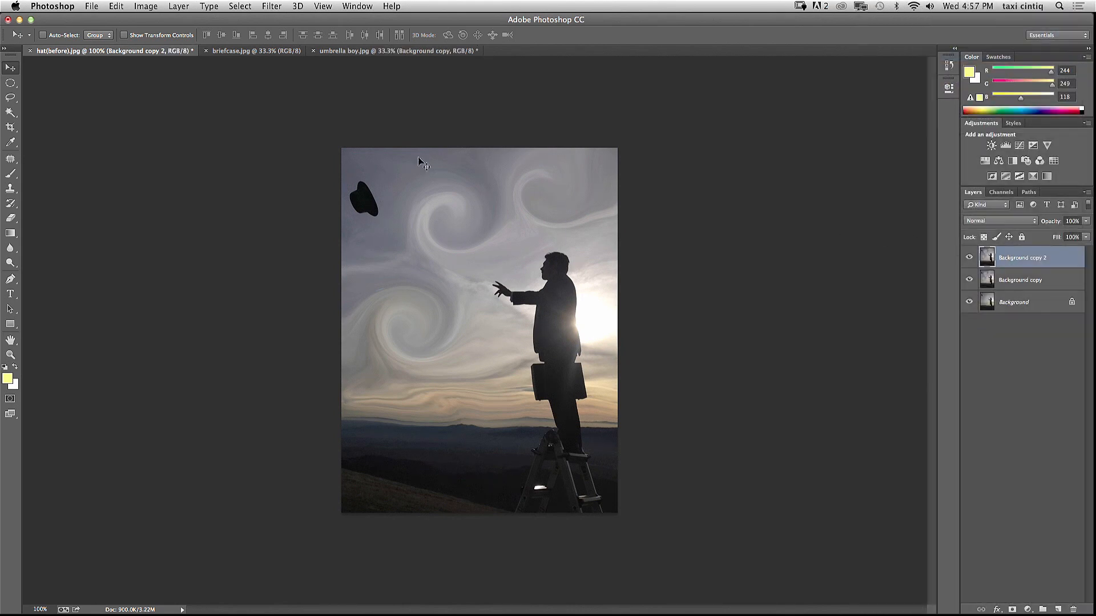
Step: Select the flying hat with the Magic Wand at tolerance 32 and hide the two layers beneath the duplicate
{"action": "left_click", "coordinate": [10, 112]}
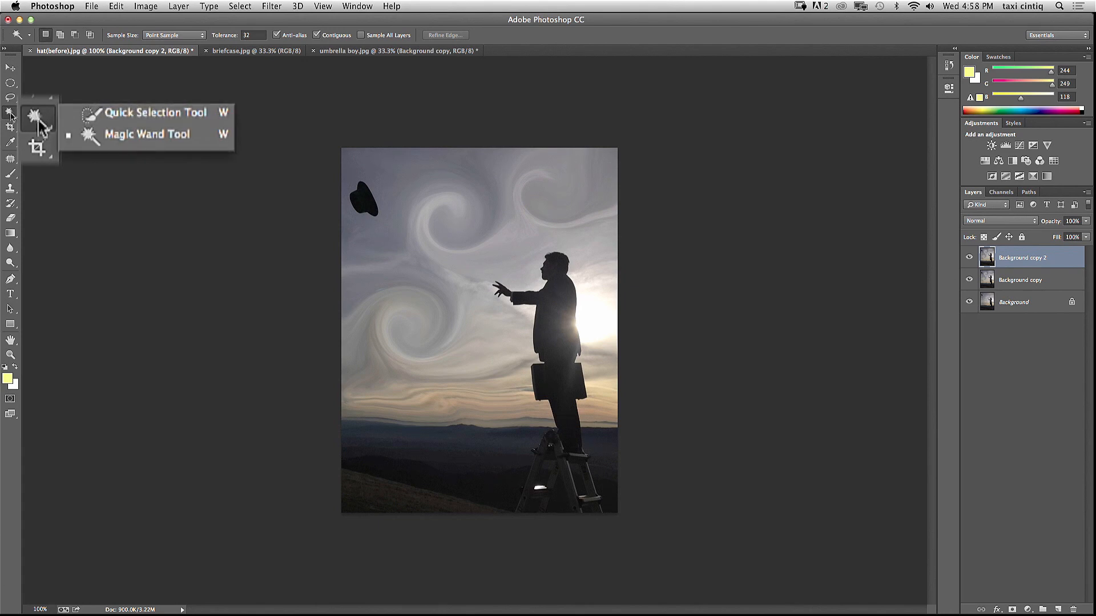
{"action": "left_click", "coordinate": [94, 137]}
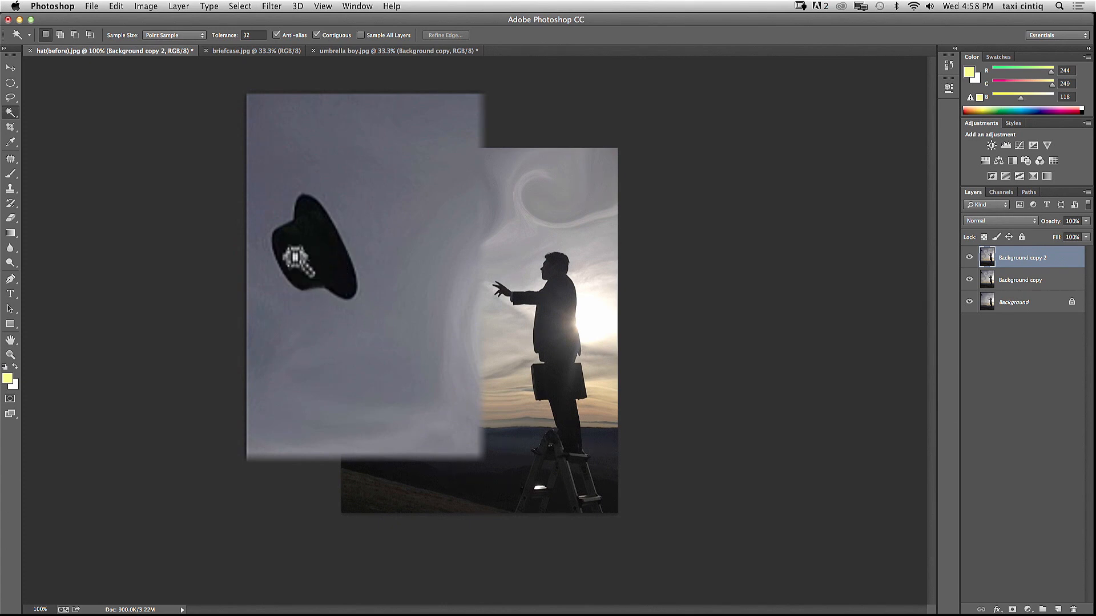
{"action": "left_click", "coordinate": [360, 200]}
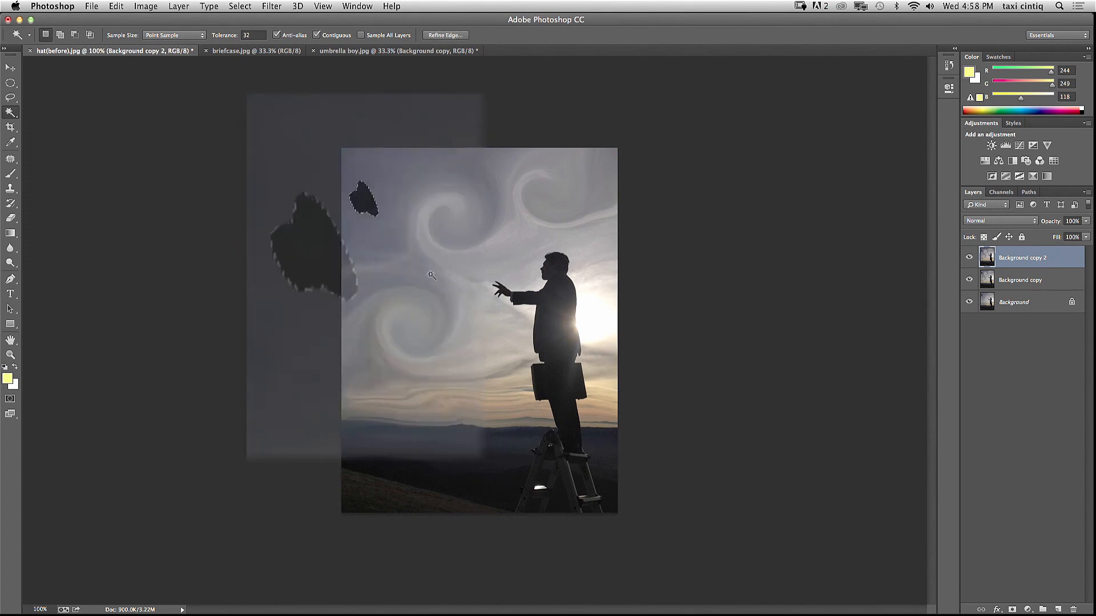
{"action": "left_click", "coordinate": [968, 279]}
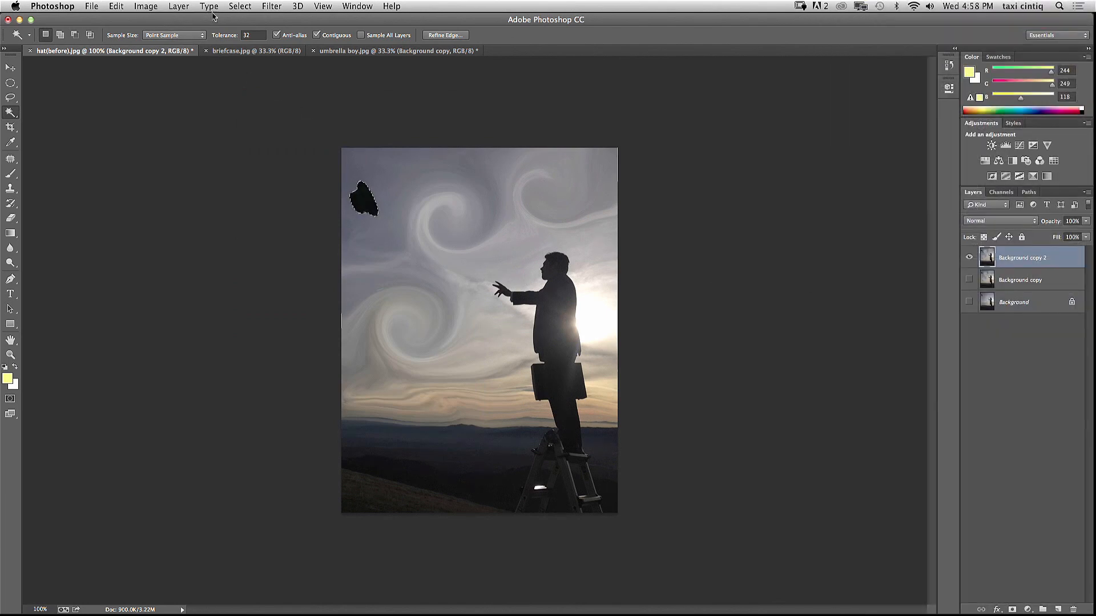
Step: Invert the selection to delete everything around the hat, and clear the selection
{"action": "left_click", "coordinate": [238, 7]}
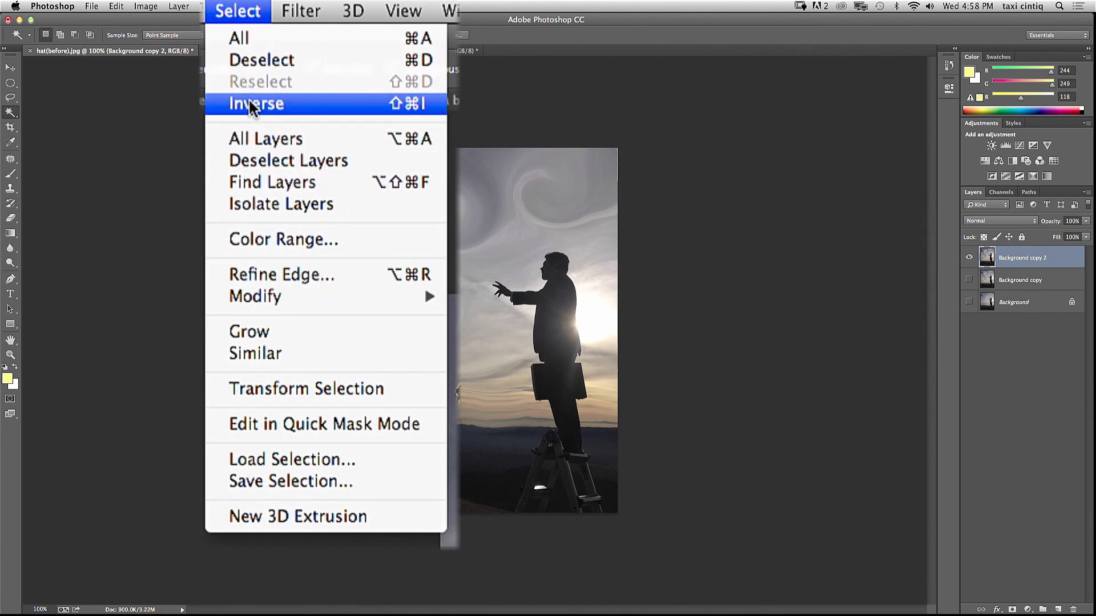
{"action": "left_click", "coordinate": [270, 64]}
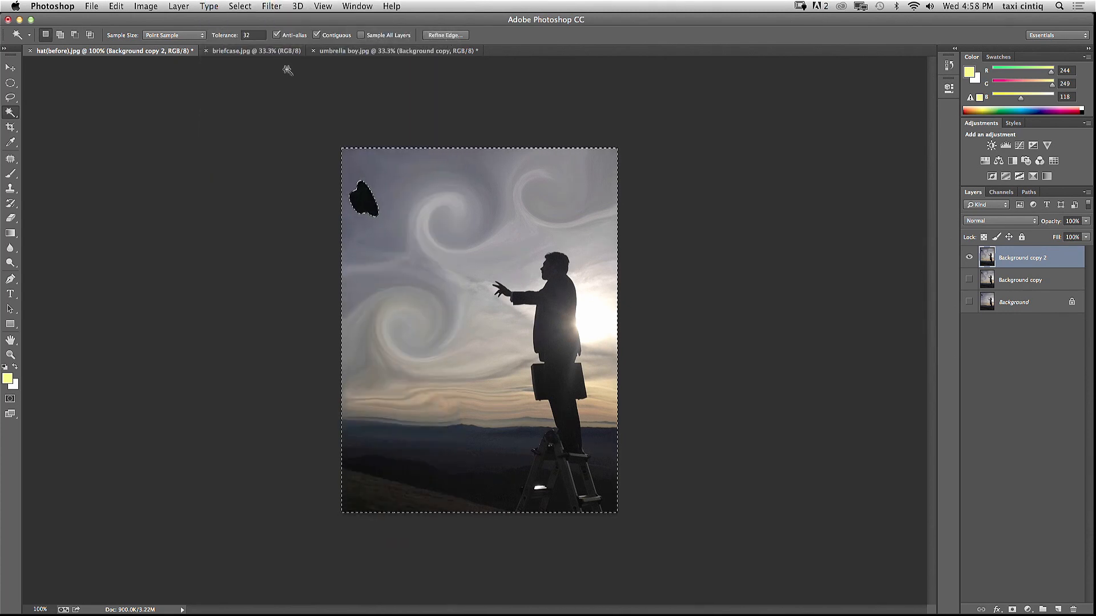
{"action": "key", "text": "Delete"}
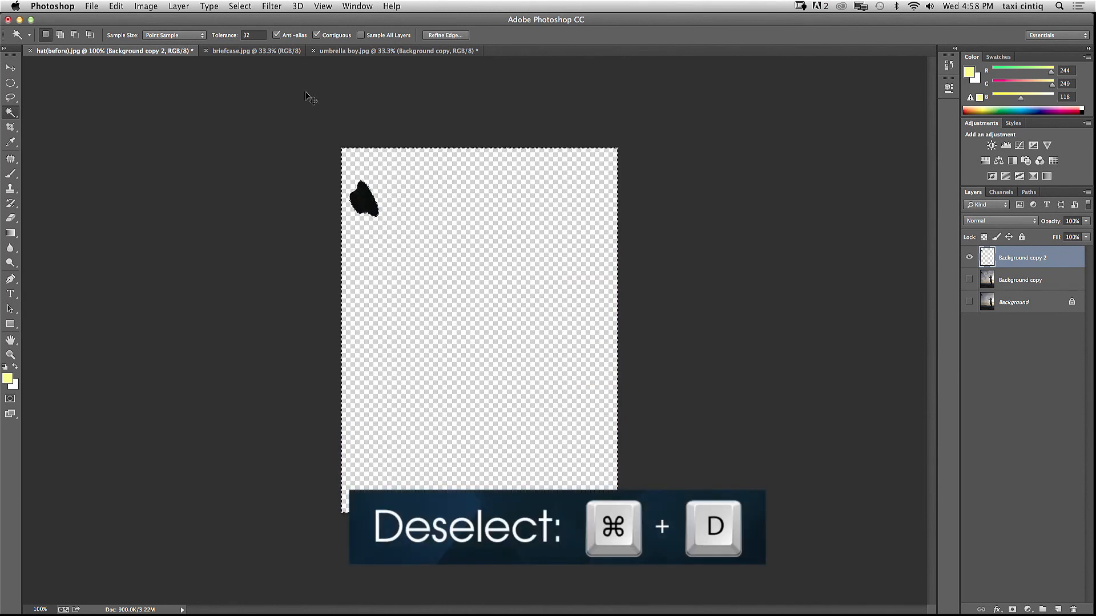
{"action": "key", "text": "super+d"}
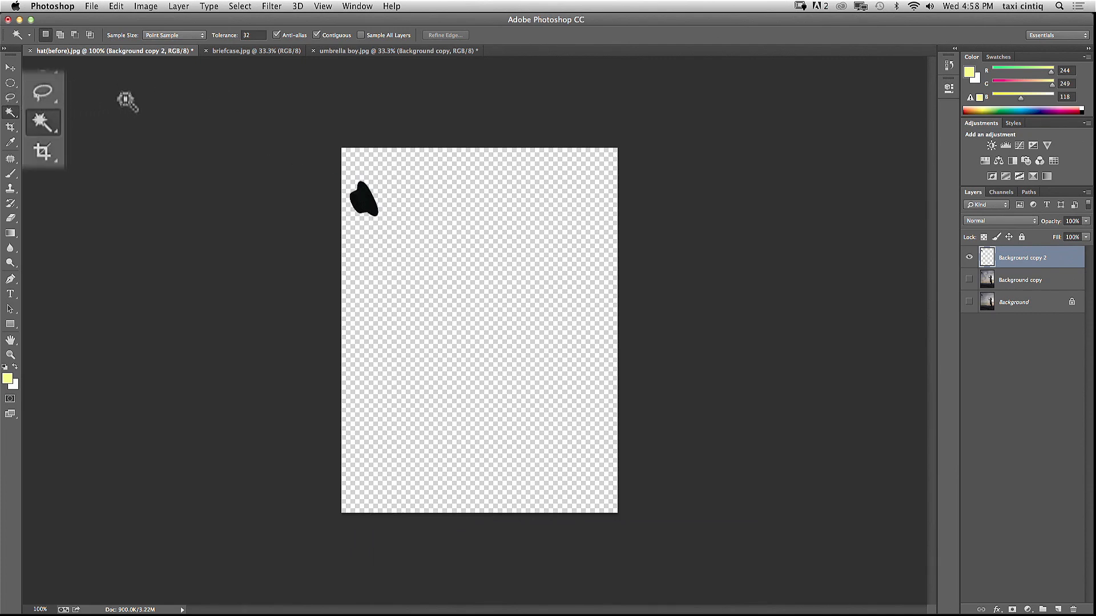
Step: Lasso loosely around the isolated hat and copy it
{"action": "left_click", "coordinate": [10, 98]}
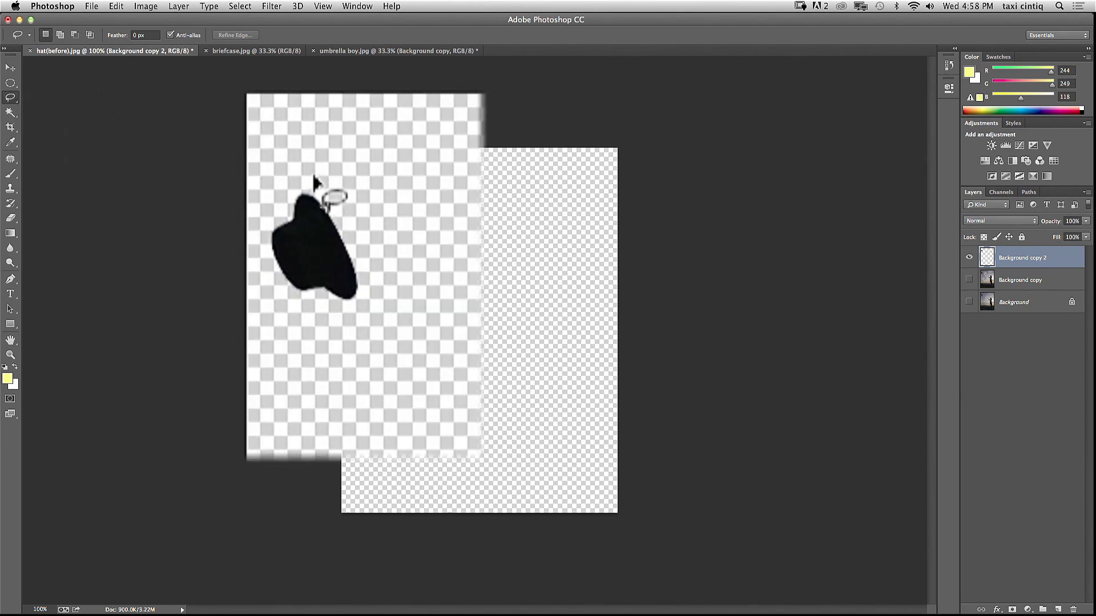
{"action": "mouse_move", "coordinate": [315, 179]}
{"action": "left_mouse_down"}
{"action": "mouse_move", "coordinate": [381, 309]}
{"action": "mouse_move", "coordinate": [332, 339]}
{"action": "mouse_move", "coordinate": [276, 329]}
{"action": "mouse_move", "coordinate": [247, 302]}
{"action": "mouse_move", "coordinate": [239, 270]}
{"action": "mouse_move", "coordinate": [239, 223]}
{"action": "mouse_move", "coordinate": [274, 182]}
{"action": "mouse_move", "coordinate": [308, 180]}
{"action": "left_mouse_up"}
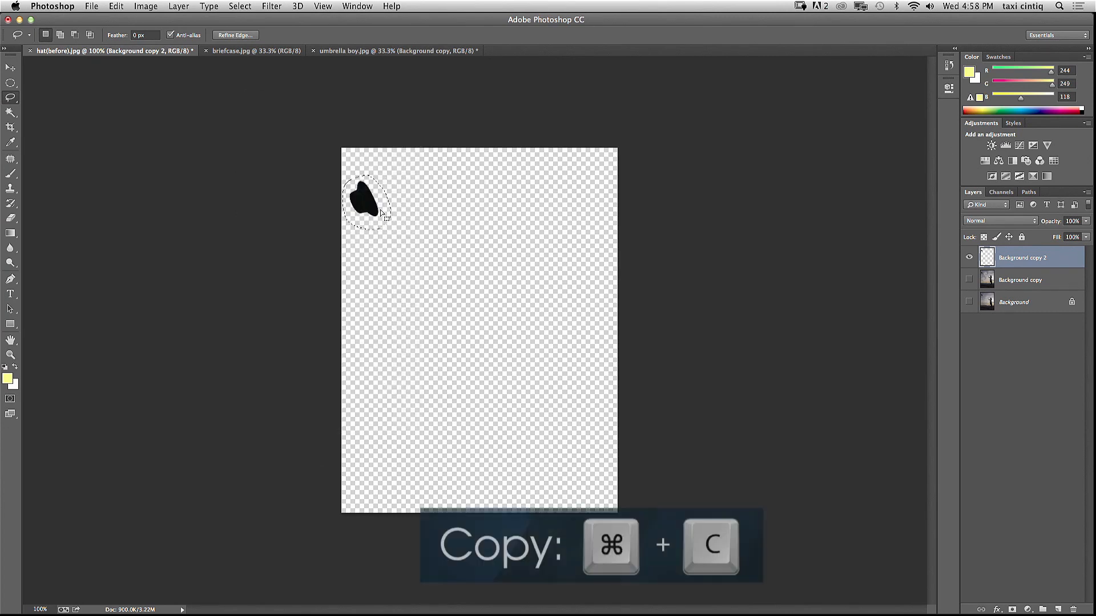
{"action": "key", "text": "super+c"}
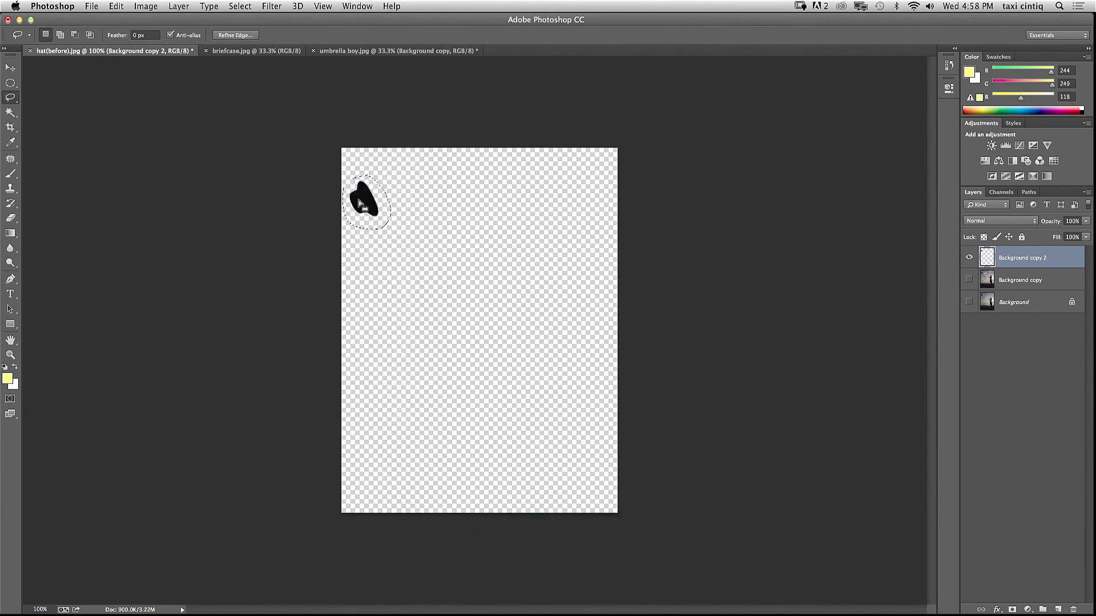
Step: Add a new layer named hat in umbrella boy.jpg and paste the copied hat onto it
{"action": "left_click", "coordinate": [352, 52]}
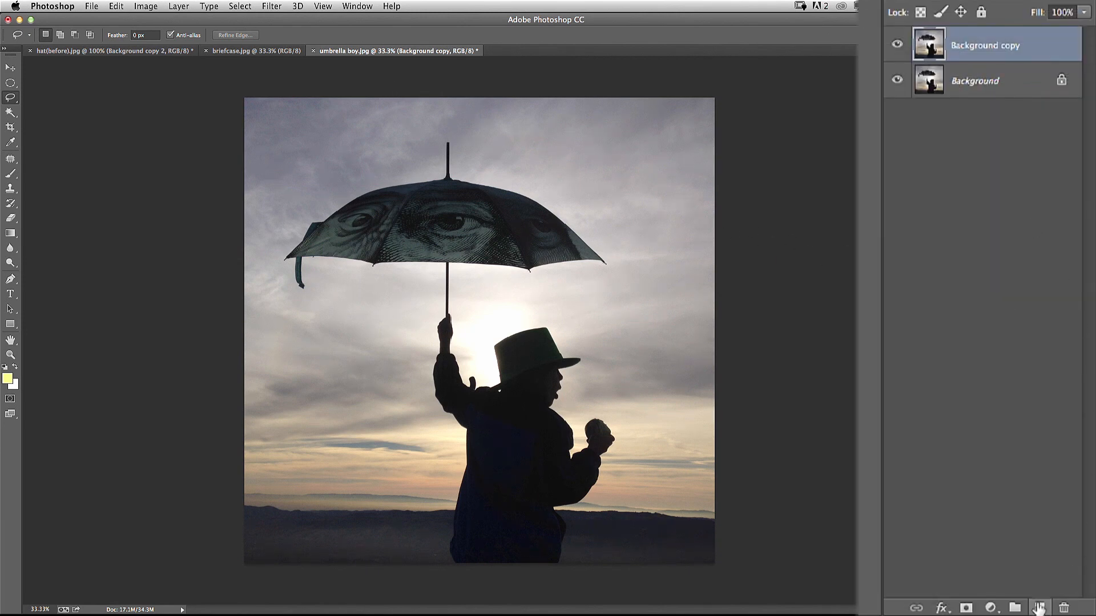
{"action": "left_click", "coordinate": [1038, 608]}
{"action": "double_click", "coordinate": [966, 49]}
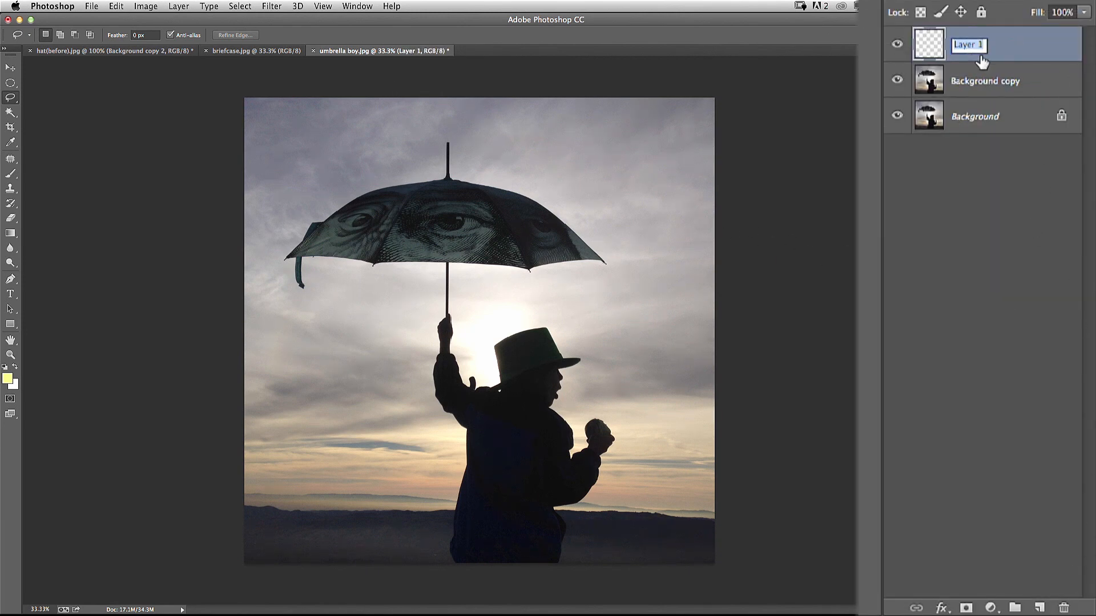
{"action": "type", "text": "hat"}
{"action": "key", "text": "Return"}
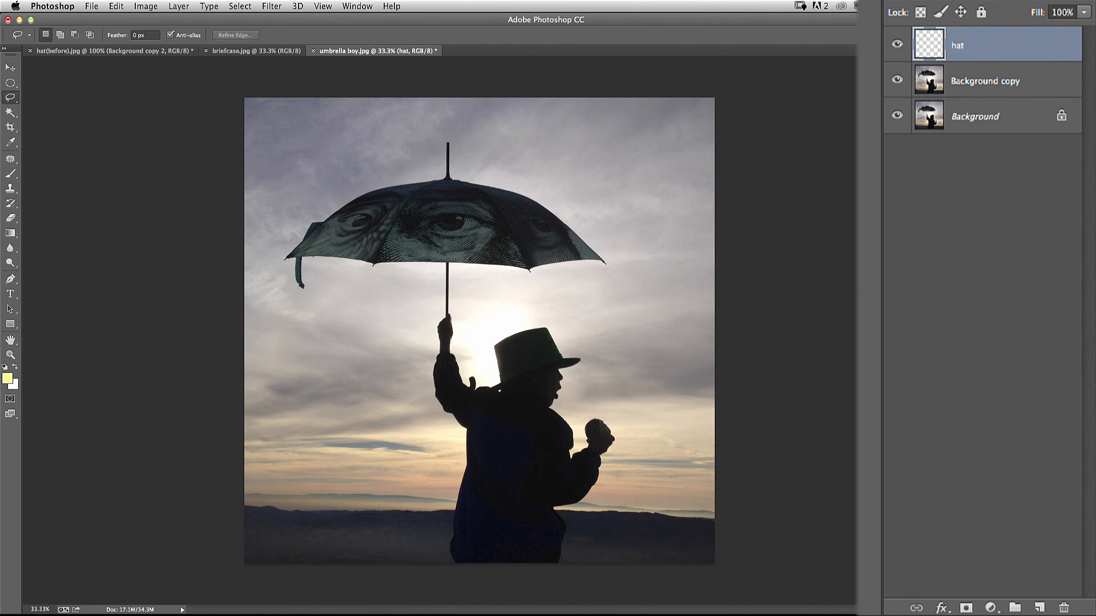
{"action": "key", "text": "super+v"}
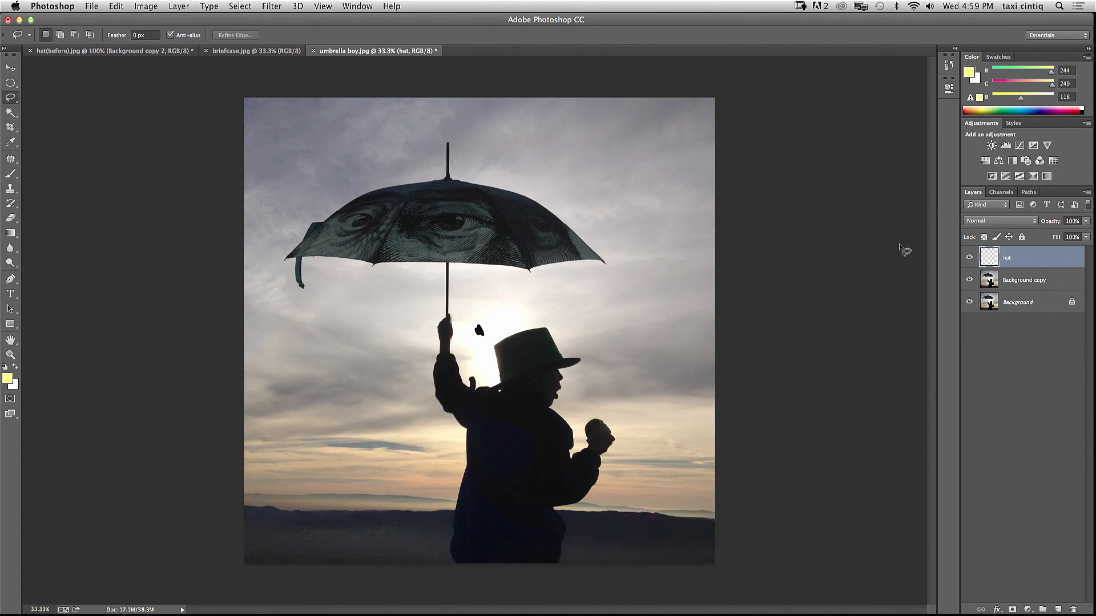
Step: Lower the hat layer's opacity to 67%
{"action": "left_click", "coordinate": [1086, 221]}
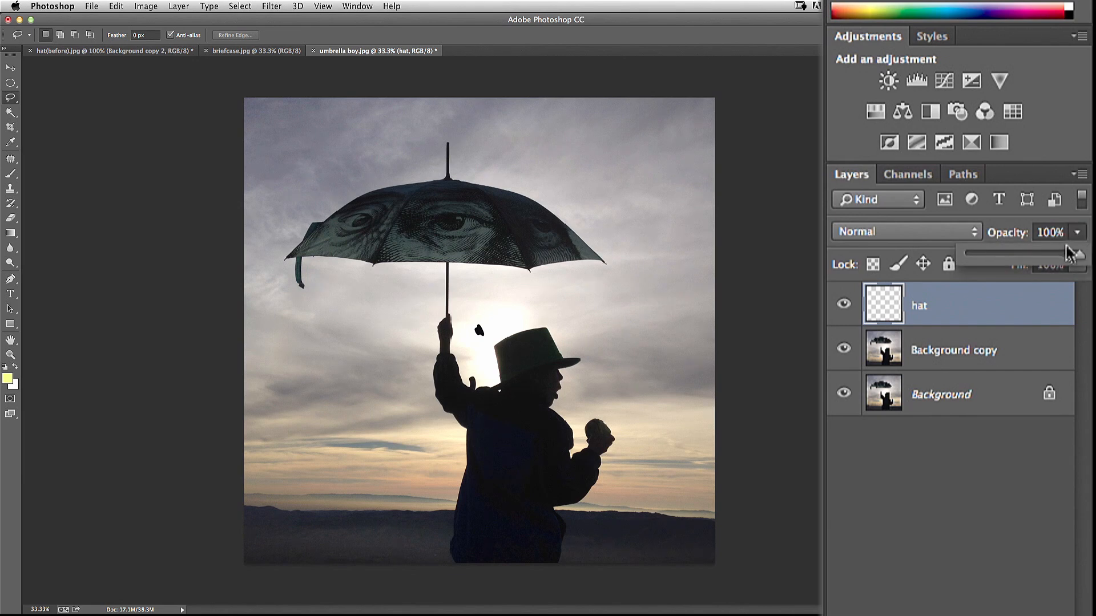
{"action": "left_click_drag", "start_coordinate": [1069, 253], "coordinate": [1027, 254]}
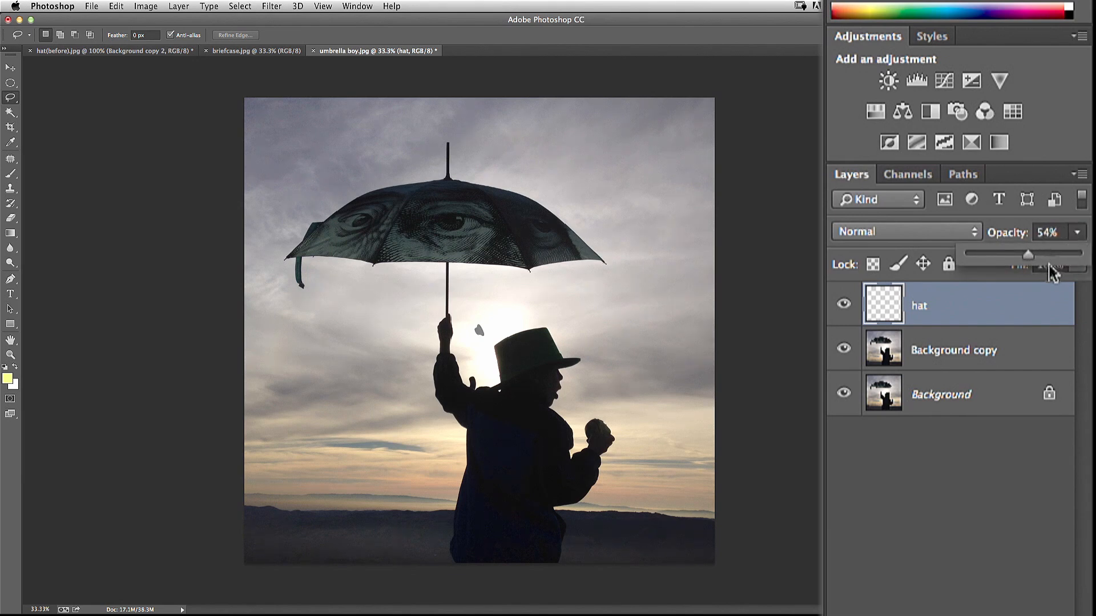
{"action": "left_click_drag", "start_coordinate": [1027, 254], "coordinate": [1035, 254]}
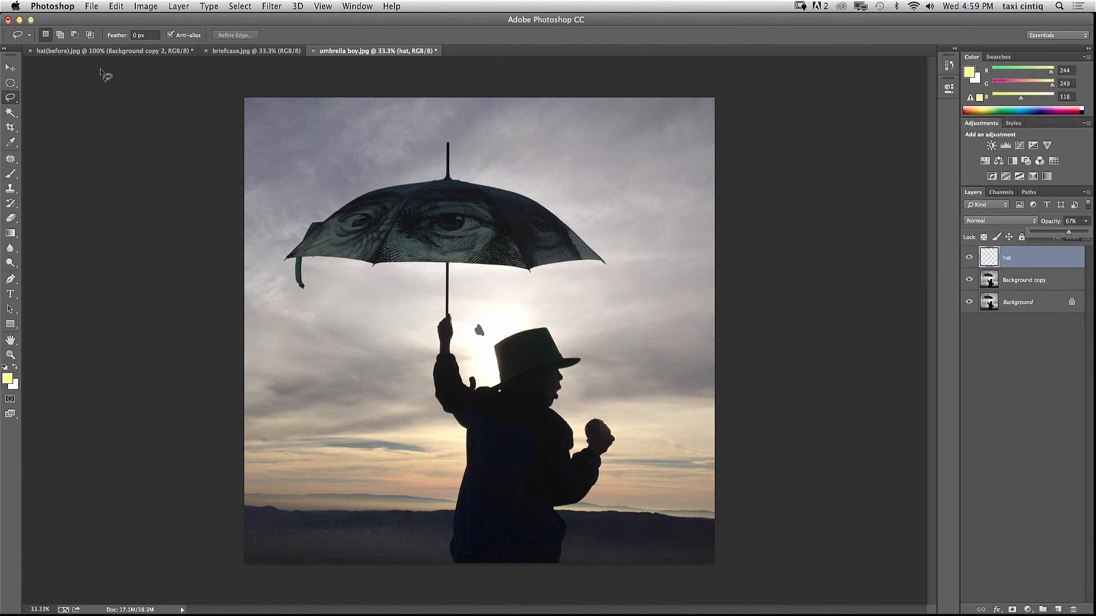
Step: Switch to briefcase.jpg, duplicate its Background layer, and hide the original
{"action": "left_click", "coordinate": [254, 52]}
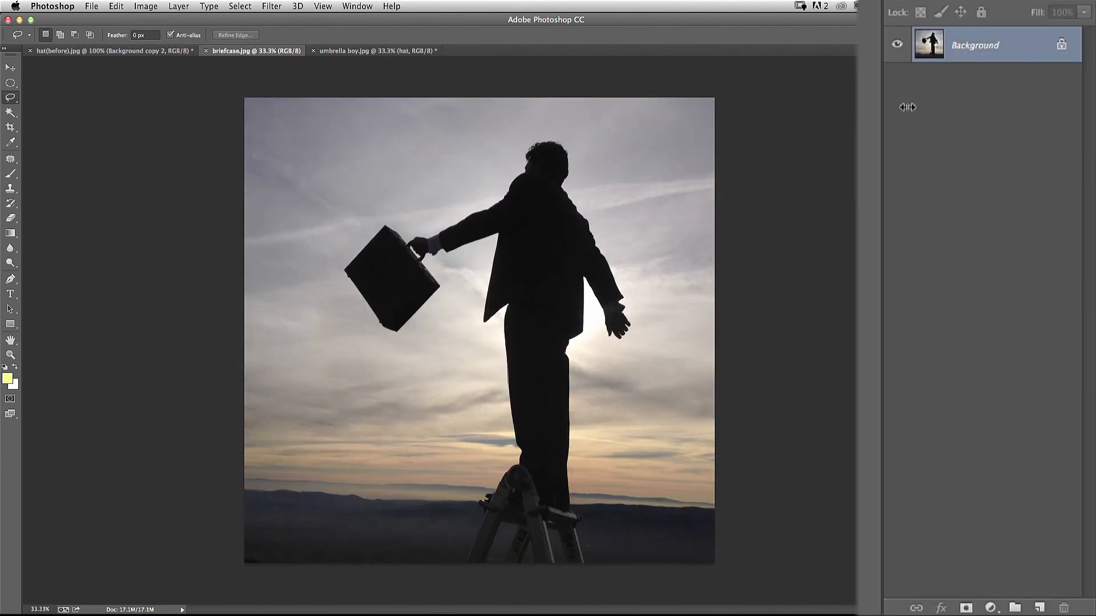
{"action": "left_click_drag", "start_coordinate": [1046, 260], "coordinate": [1037, 604]}
{"action": "left_click", "coordinate": [897, 80]}
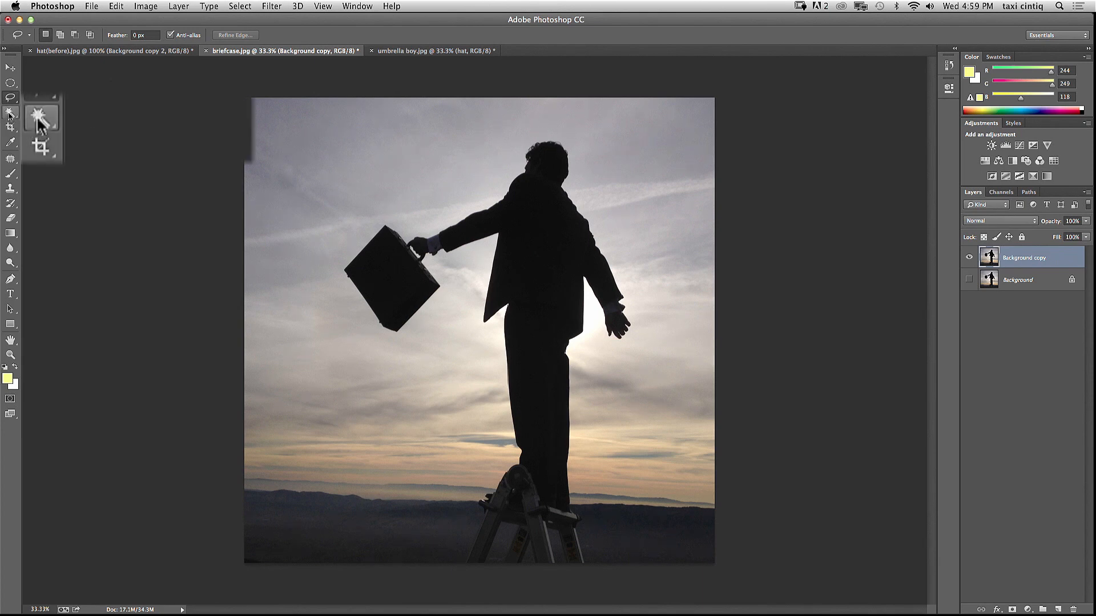
Step: Lasso loosely around the briefcase and the hand holding its handle on the duplicate layer
{"action": "left_click_drag", "start_coordinate": [9, 114], "coordinate": [45, 124]}
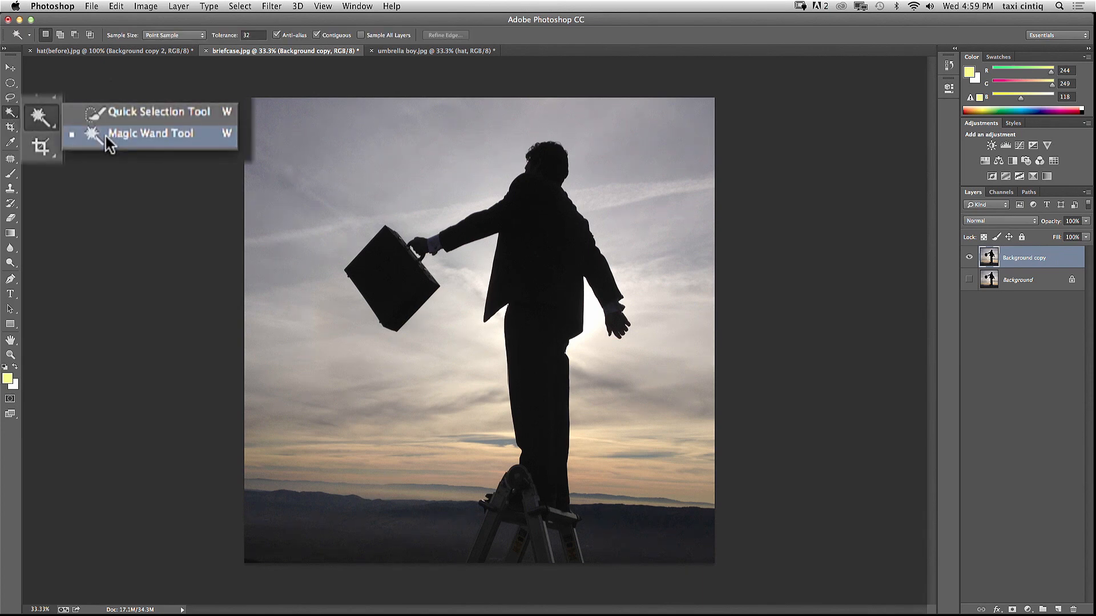
{"action": "left_click", "coordinate": [107, 137]}
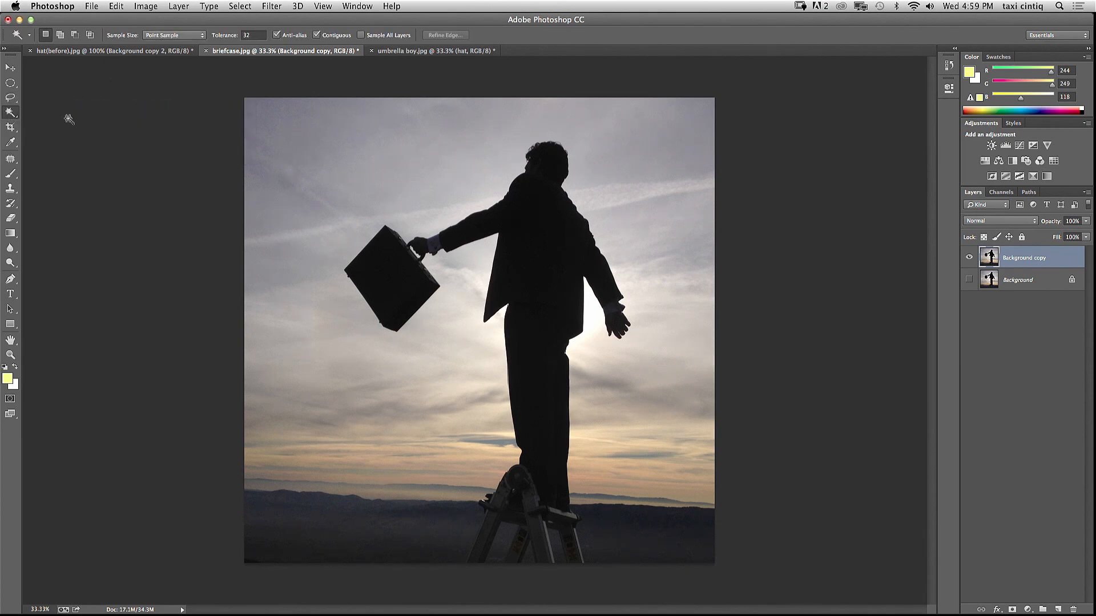
{"action": "left_click", "coordinate": [11, 99]}
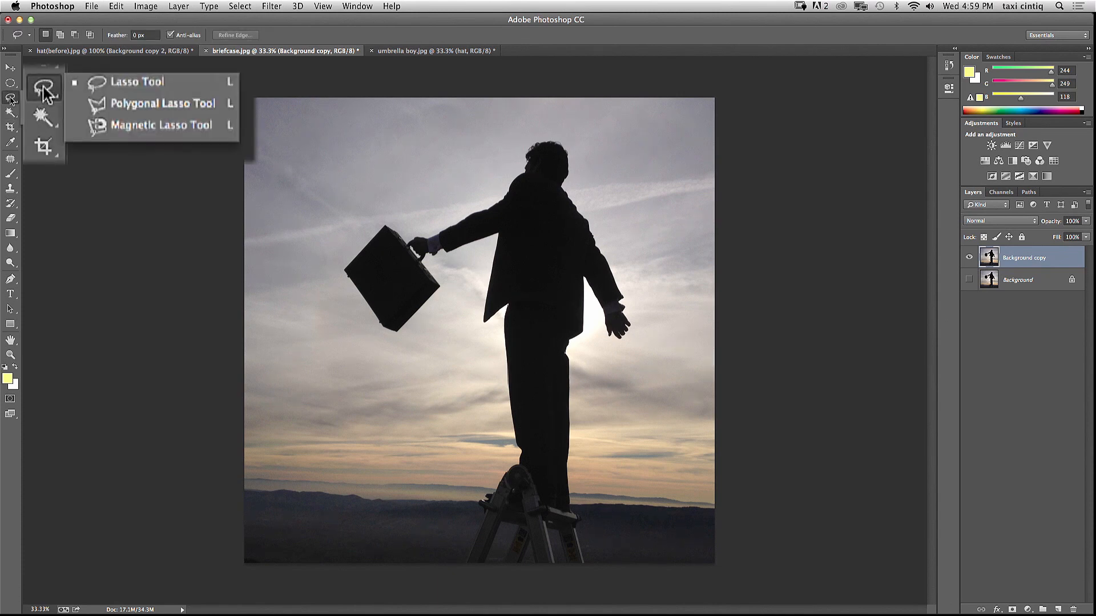
{"action": "left_click", "coordinate": [105, 88]}
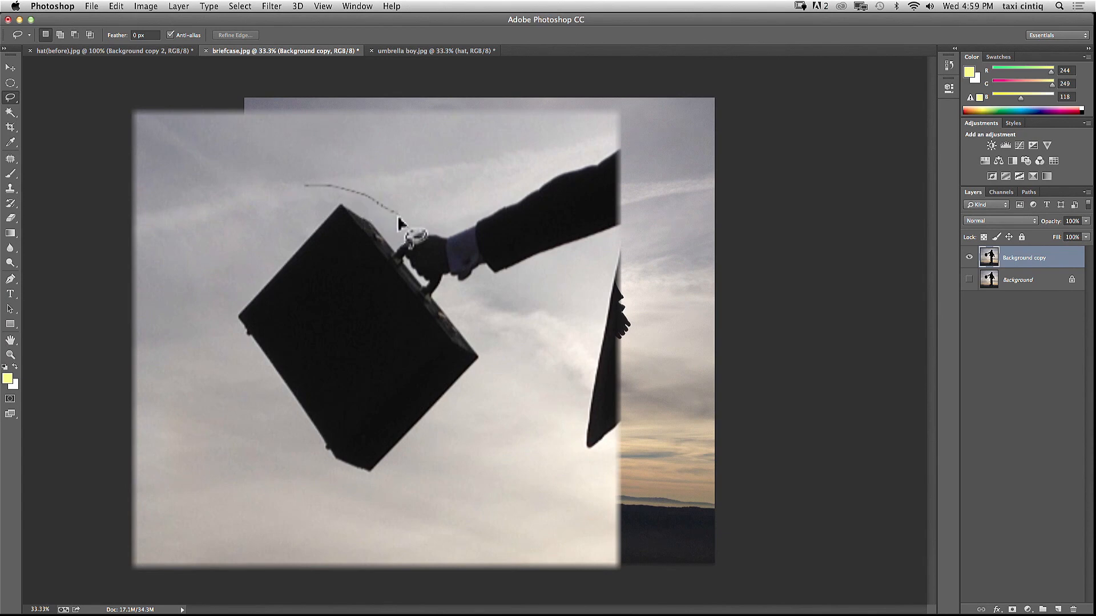
{"action": "mouse_move", "coordinate": [397, 215]}
{"action": "left_mouse_down"}
{"action": "mouse_move", "coordinate": [519, 377]}
{"action": "mouse_move", "coordinate": [449, 492]}
{"action": "mouse_move", "coordinate": [357, 512]}
{"action": "mouse_move", "coordinate": [283, 489]}
{"action": "mouse_move", "coordinate": [193, 398]}
{"action": "left_mouse_up"}
{"action": "left_click_drag", "start_coordinate": [313, 193], "coordinate": [315, 188]}
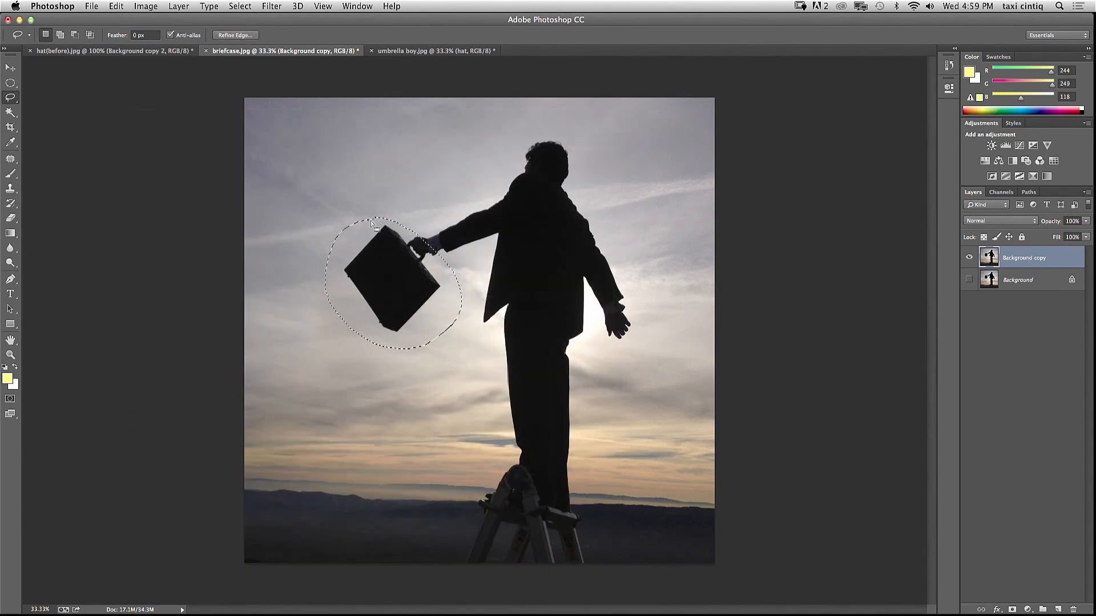
Step: Invert the selection to delete everything around the briefcase area, and clear the selection
{"action": "left_click", "coordinate": [240, 6]}
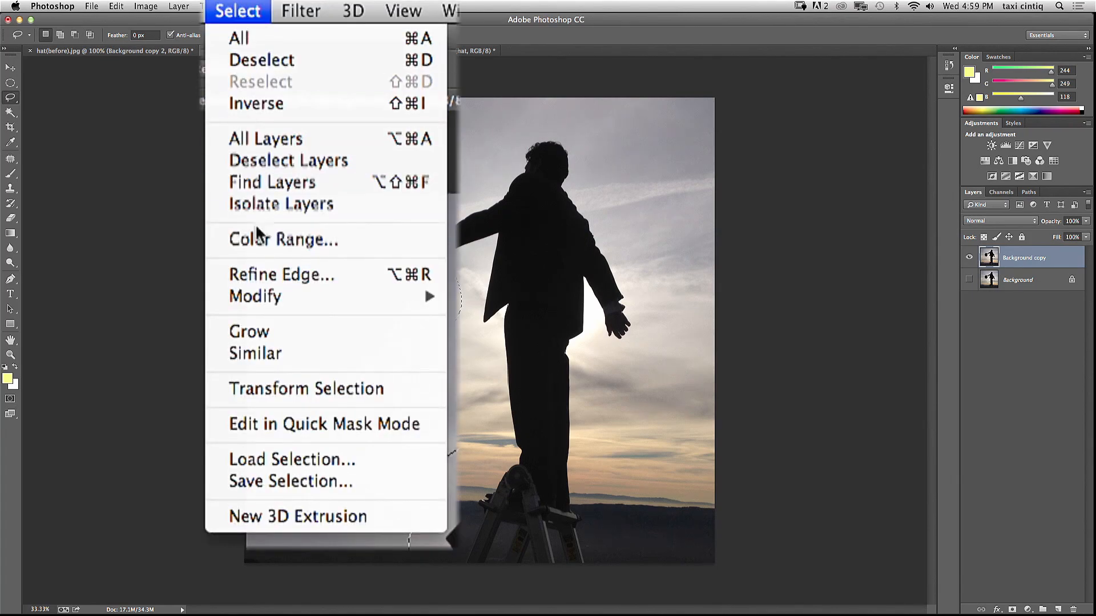
{"action": "left_click", "coordinate": [259, 51]}
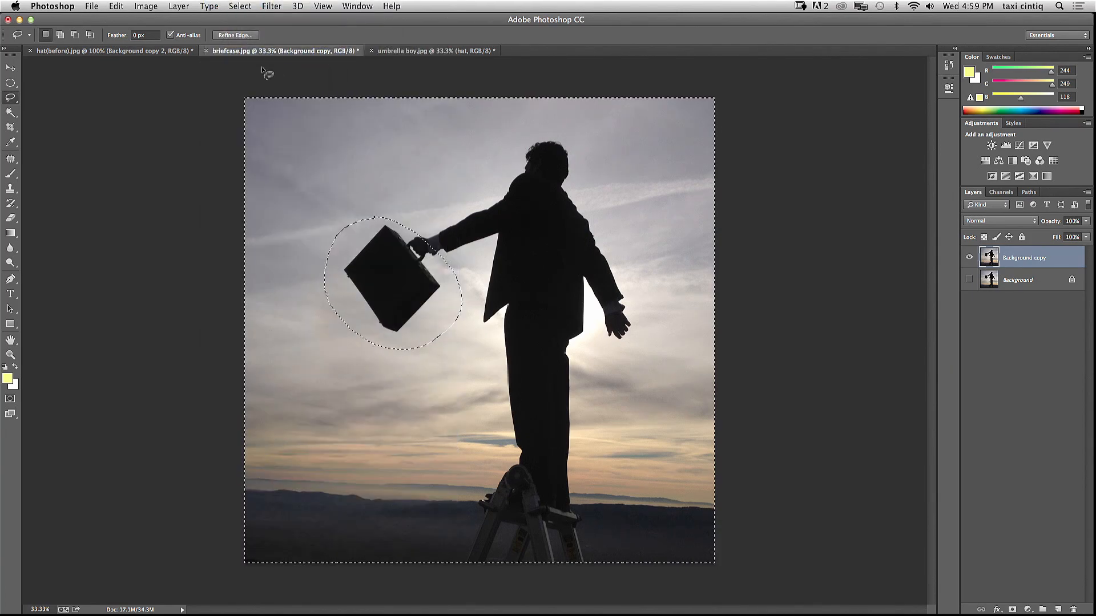
{"action": "key", "text": "BackSpace"}
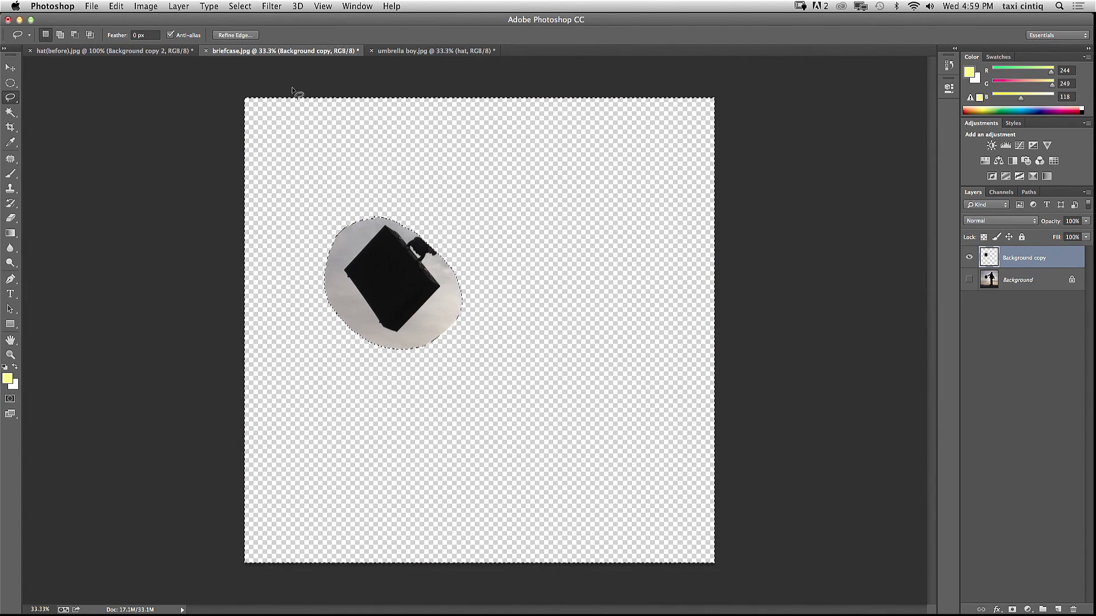
{"action": "key", "text": "super+d"}
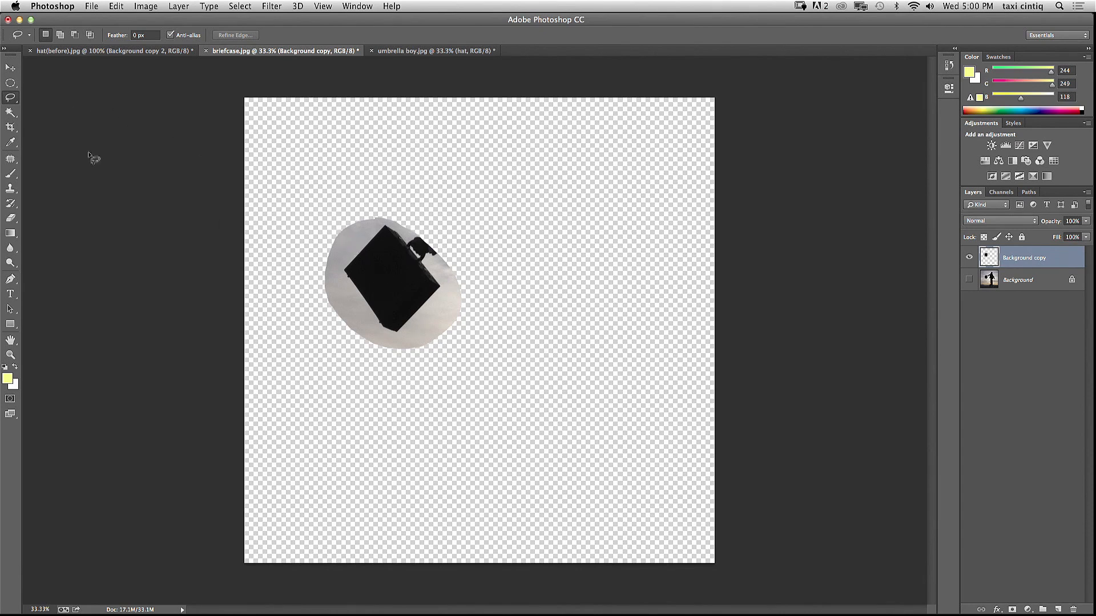
Step: Erase the sleeve and the part of the hand outside the briefcase handle with an 80 px Eraser
{"action": "left_click", "coordinate": [10, 218]}
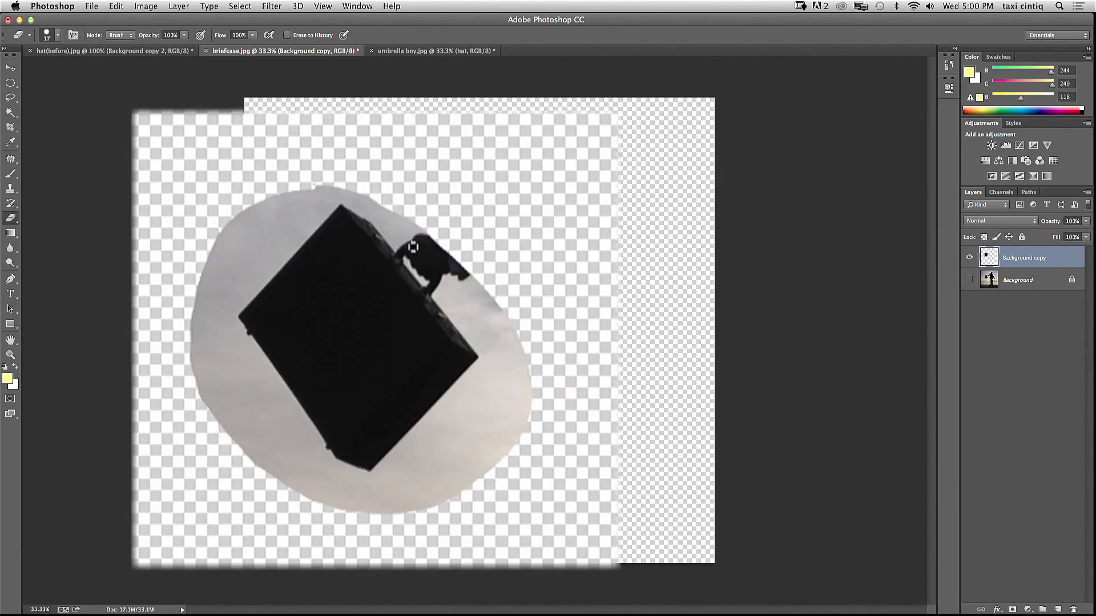
{"action": "key", "text": "bracketright"}
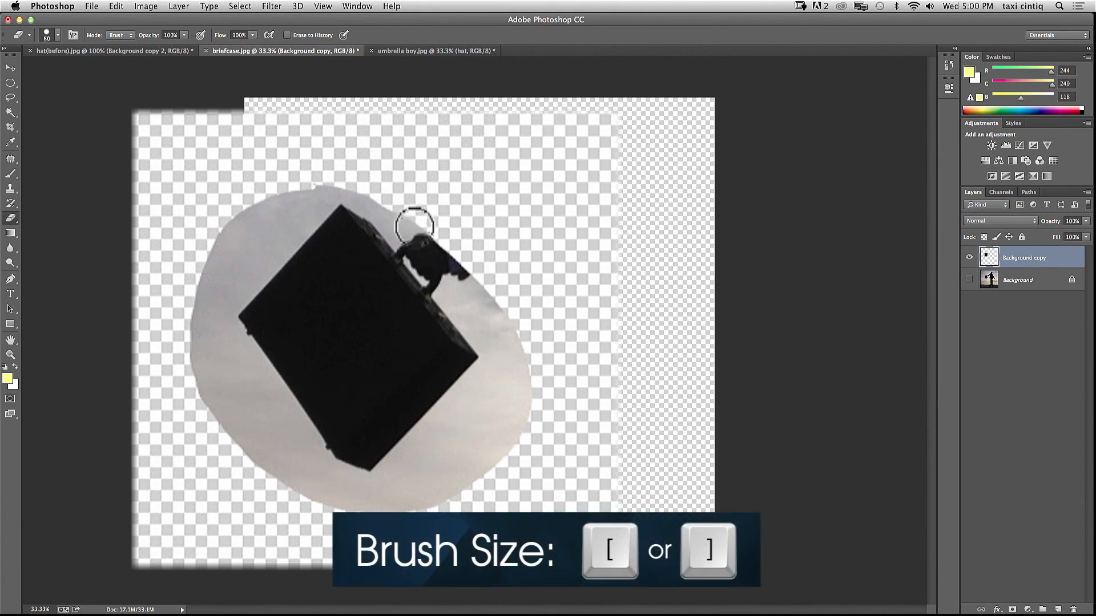
{"action": "key", "text": "bracketright"}
{"action": "key", "text": "bracketright"}
{"action": "key", "text": "bracketright"}
{"action": "mouse_move", "coordinate": [434, 237]}
{"action": "left_mouse_down"}
{"action": "mouse_move", "coordinate": [408, 228]}
{"action": "mouse_move", "coordinate": [448, 247]}
{"action": "mouse_move", "coordinate": [453, 277]}
{"action": "mouse_move", "coordinate": [439, 247]}
{"action": "mouse_move", "coordinate": [416, 227]}
{"action": "mouse_move", "coordinate": [394, 229]}
{"action": "mouse_move", "coordinate": [452, 245]}
{"action": "mouse_move", "coordinate": [467, 289]}
{"action": "mouse_move", "coordinate": [457, 279]}
{"action": "left_mouse_up"}
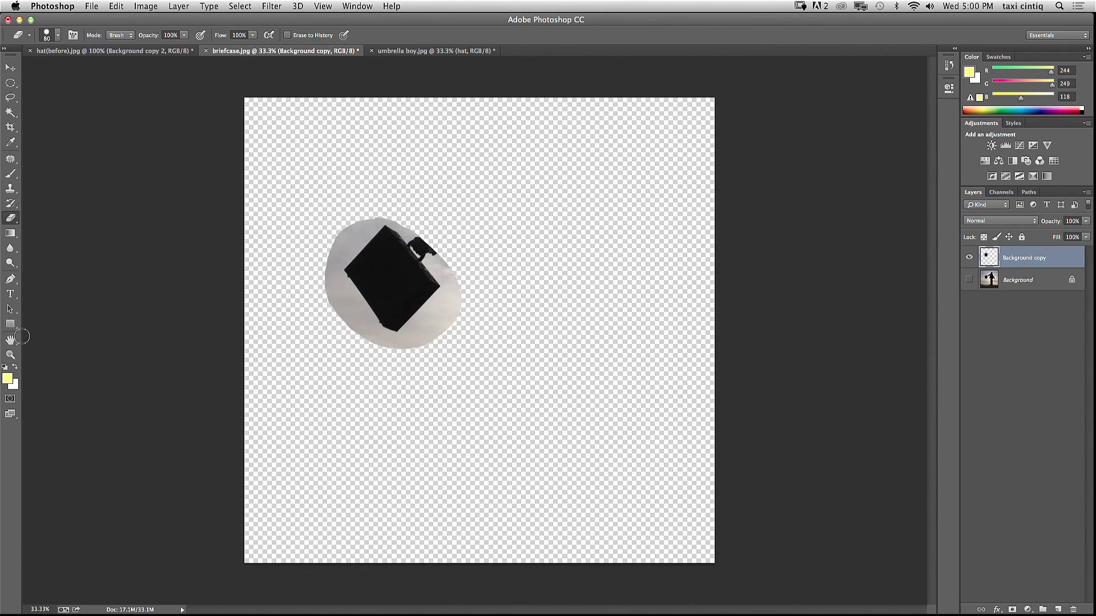
{"action": "left_click", "coordinate": [10, 354]}
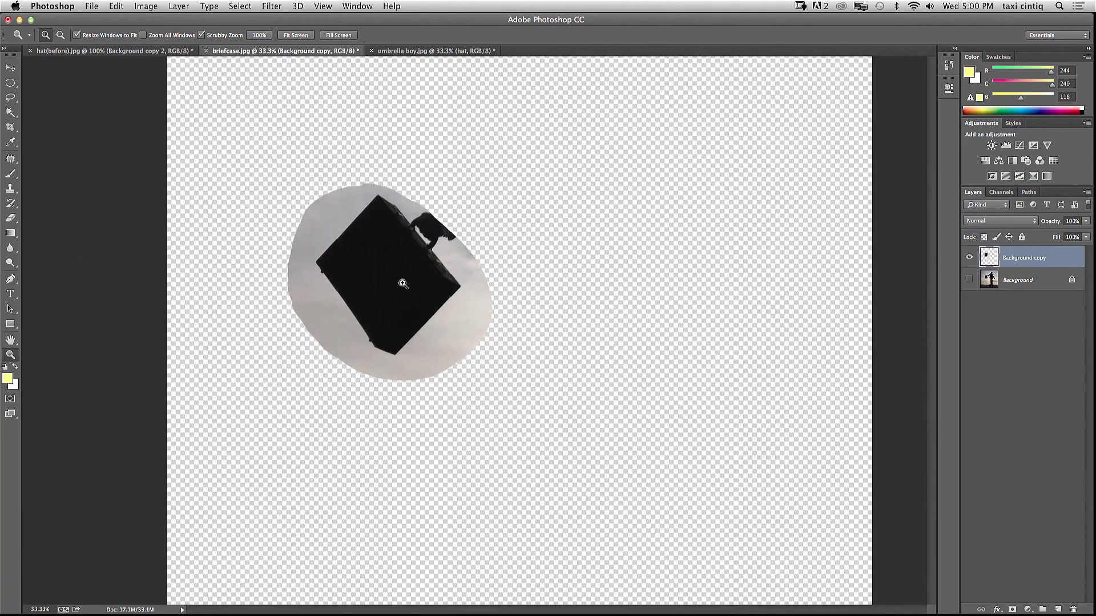
{"action": "left_click", "coordinate": [394, 279]}
{"action": "left_click", "coordinate": [391, 276]}
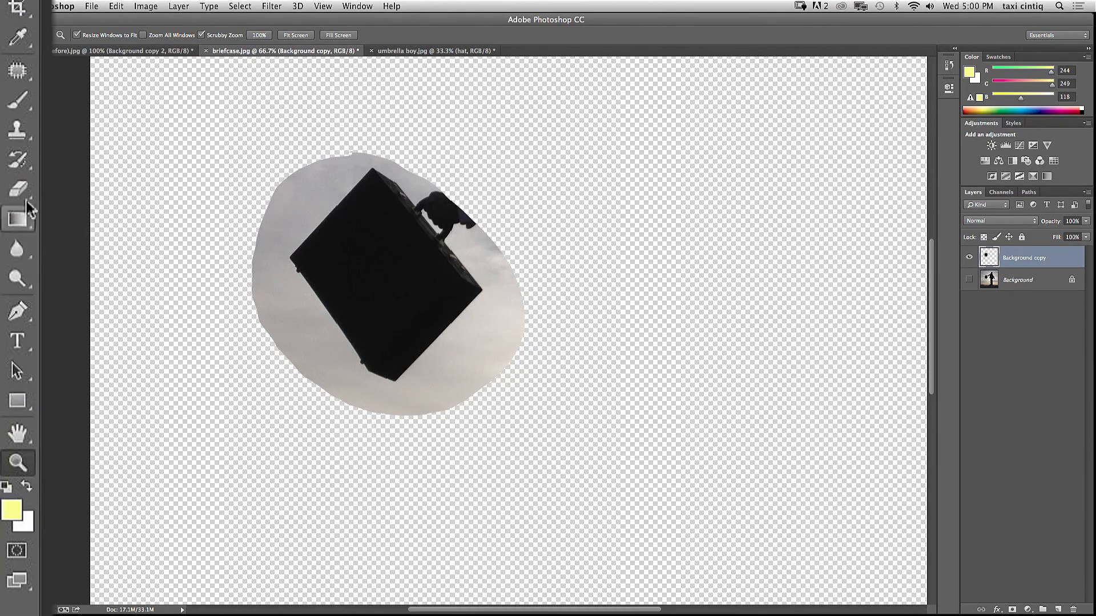
{"action": "left_click", "coordinate": [10, 218]}
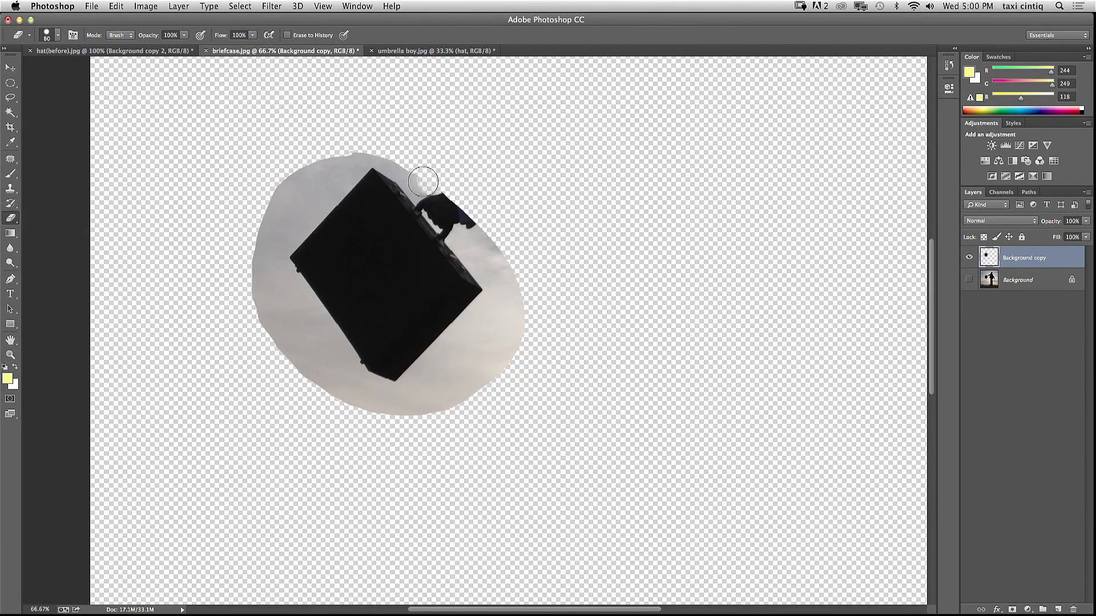
{"action": "mouse_move", "coordinate": [430, 179]}
{"action": "left_mouse_down"}
{"action": "mouse_move", "coordinate": [450, 186]}
{"action": "mouse_move", "coordinate": [469, 222]}
{"action": "mouse_move", "coordinate": [444, 216]}
{"action": "mouse_move", "coordinate": [479, 227]}
{"action": "left_mouse_up"}
{"action": "key", "text": "super+z"}
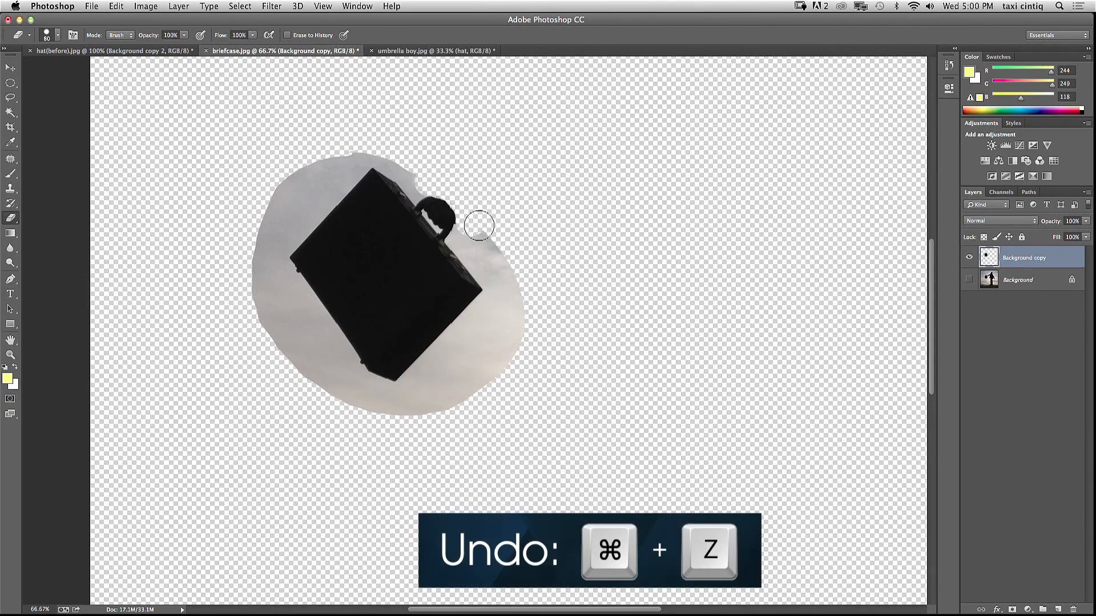
Step: Reduce the Eraser to 15 px and clean away the fingers left in and around the briefcase handle
{"action": "key", "text": "bracketleft"}
{"action": "key", "text": "bracketleft"}
{"action": "key", "text": "bracketleft"}
{"action": "key", "text": "bracketleft"}
{"action": "key", "text": "bracketleft"}
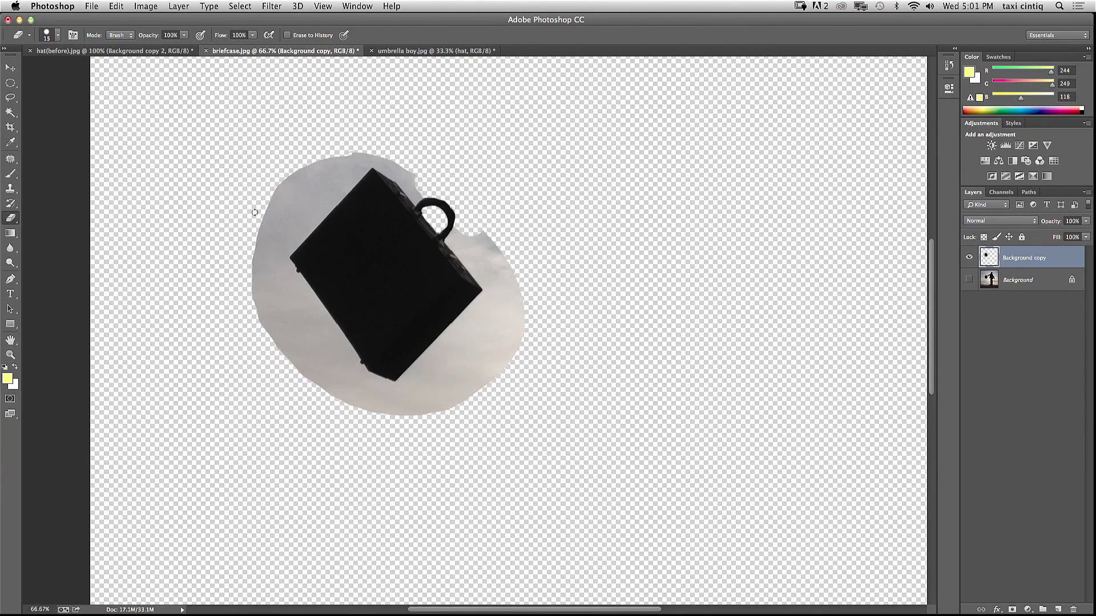
Step: Delete both remaining sky areas around the briefcase using the Magic Wand at tolerance 32, and clear the selection
{"action": "left_click", "coordinate": [10, 113]}
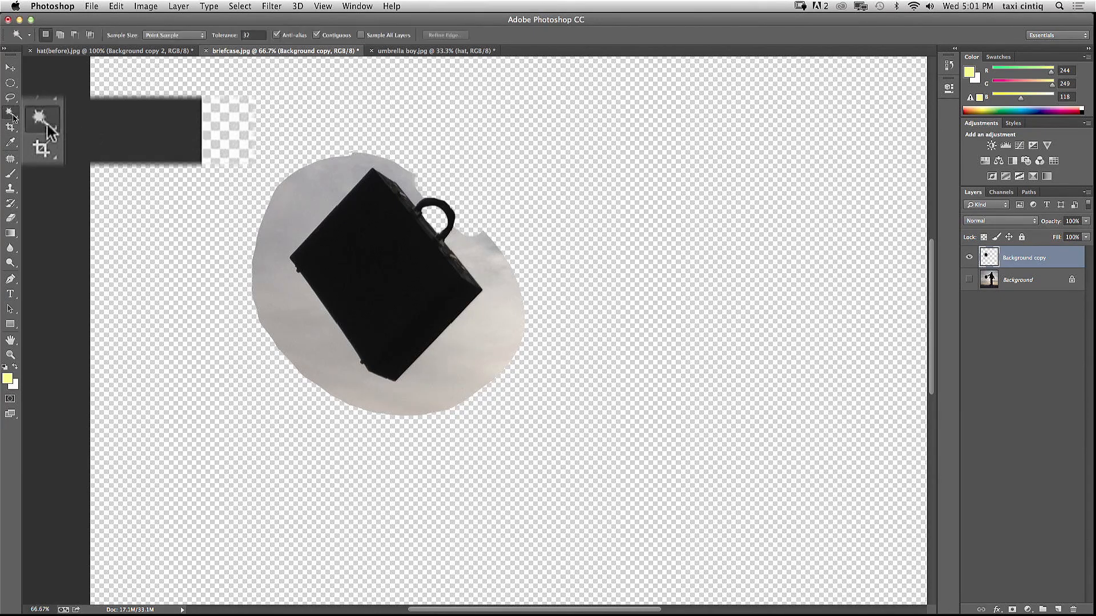
{"action": "left_click", "coordinate": [101, 142]}
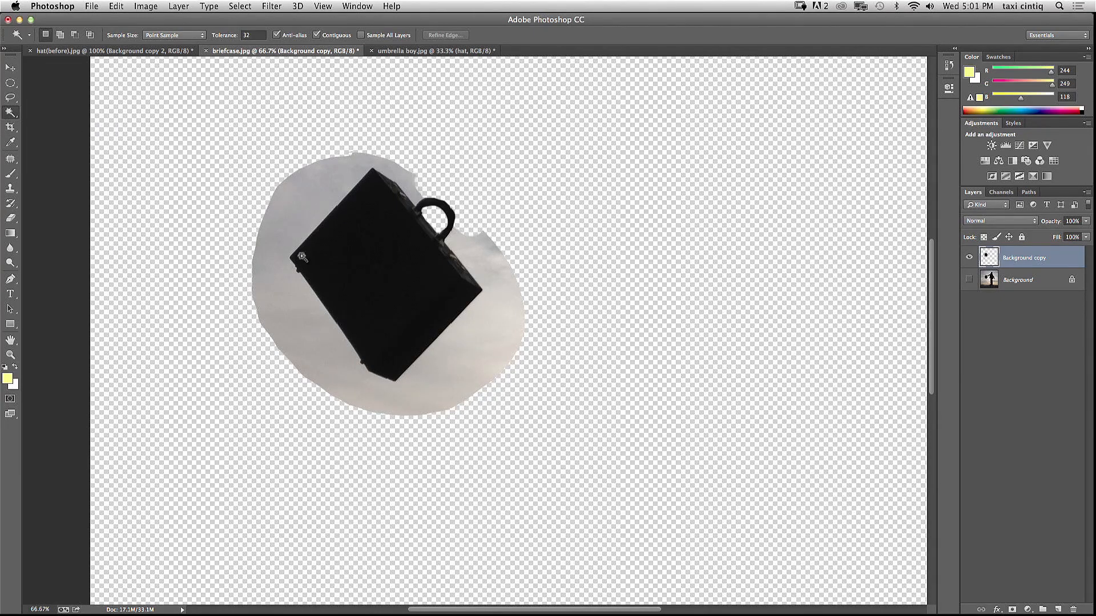
{"action": "left_click", "coordinate": [309, 202]}
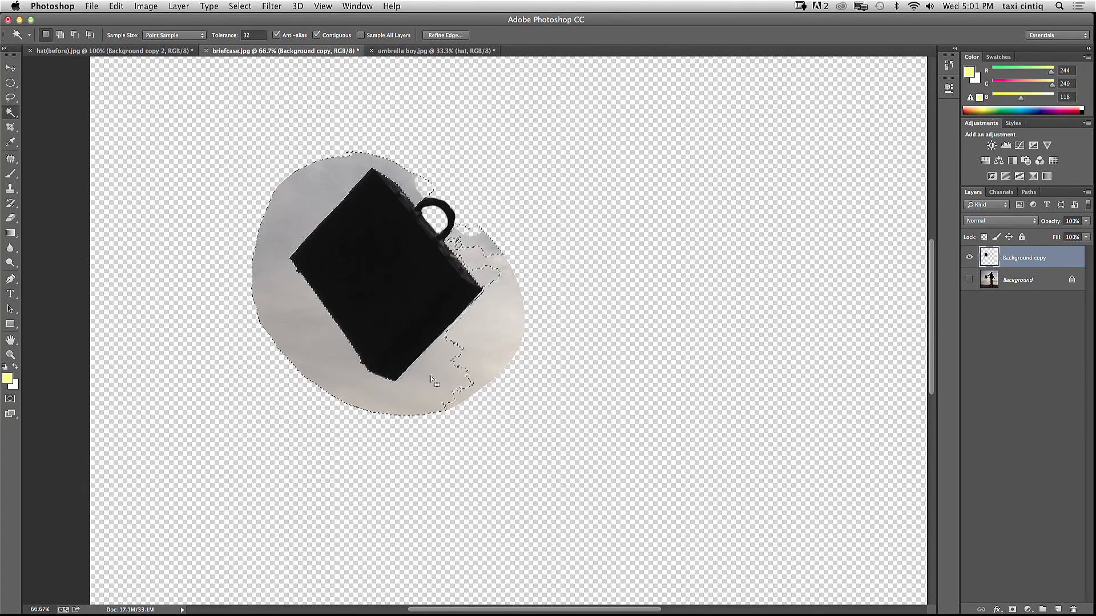
{"action": "key", "text": "Delete"}
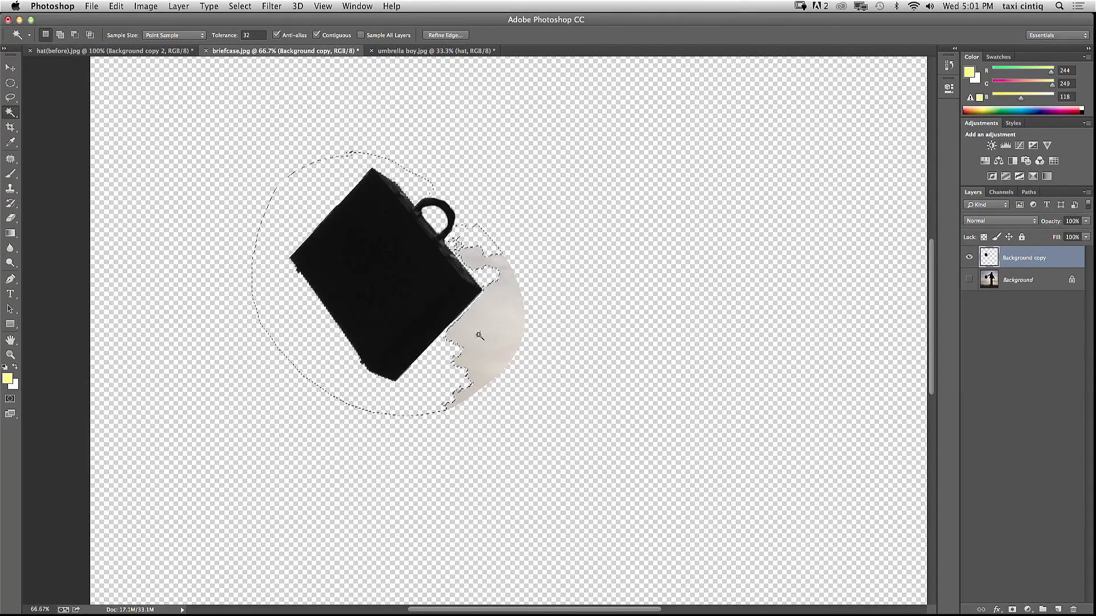
{"action": "left_click", "coordinate": [485, 359]}
{"action": "key", "text": "Delete"}
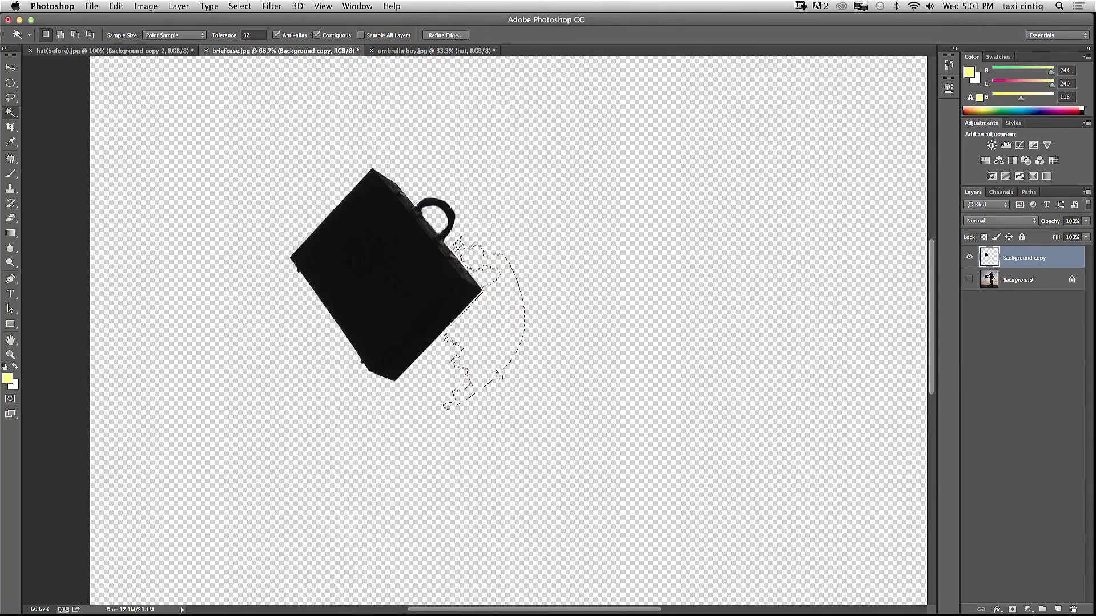
{"action": "key", "text": "super+d"}
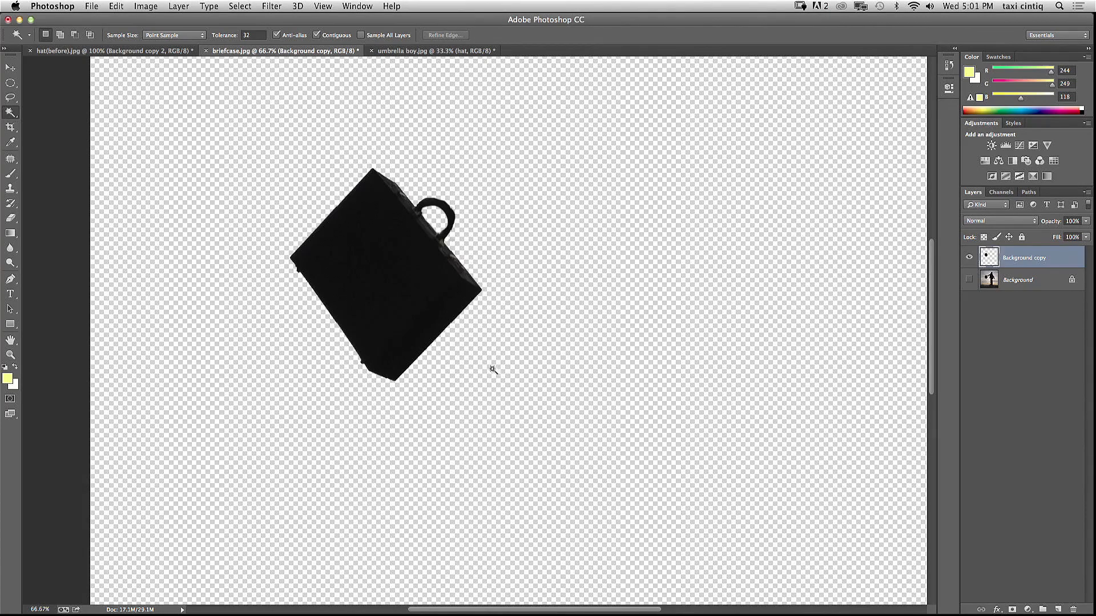
Step: Lasso loosely around the isolated briefcase and copy it
{"action": "left_click", "coordinate": [10, 97]}
{"action": "left_click", "coordinate": [120, 98]}
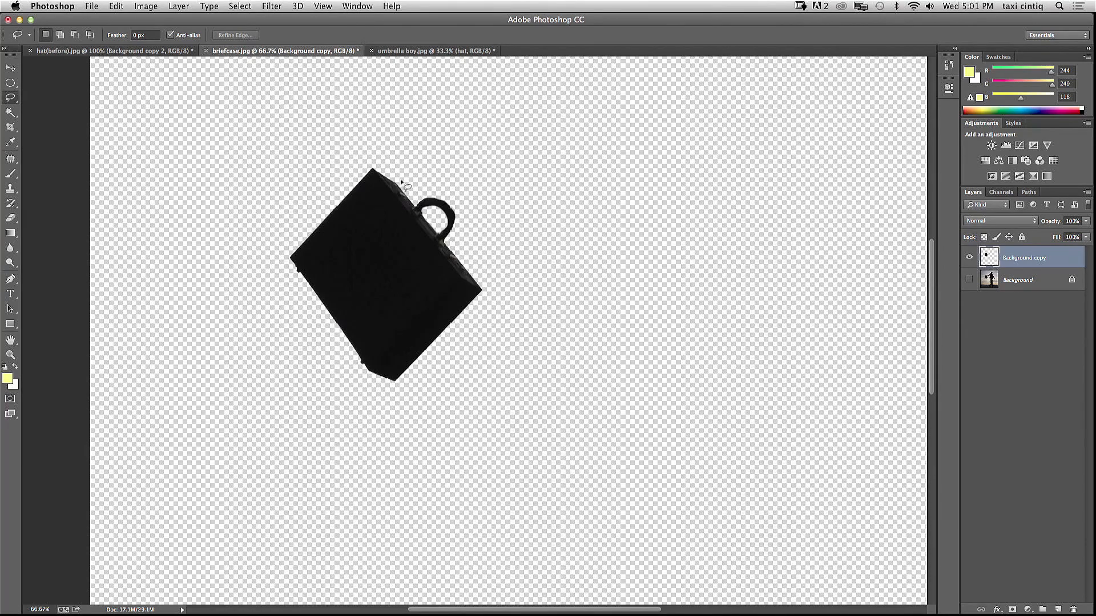
{"action": "mouse_move", "coordinate": [424, 192]}
{"action": "left_mouse_down"}
{"action": "mouse_move", "coordinate": [448, 195]}
{"action": "mouse_move", "coordinate": [491, 261]}
{"action": "mouse_move", "coordinate": [493, 305]}
{"action": "mouse_move", "coordinate": [446, 369]}
{"action": "mouse_move", "coordinate": [407, 389]}
{"action": "mouse_move", "coordinate": [346, 376]}
{"action": "mouse_move", "coordinate": [261, 284]}
{"action": "mouse_move", "coordinate": [258, 244]}
{"action": "mouse_move", "coordinate": [278, 187]}
{"action": "mouse_move", "coordinate": [325, 165]}
{"action": "mouse_move", "coordinate": [378, 166]}
{"action": "mouse_move", "coordinate": [408, 190]}
{"action": "left_mouse_up"}
Step: Add a new layer named briefcase in umbrella boy.jpg and paste the copied briefcase onto it
{"action": "left_click", "coordinate": [386, 51]}
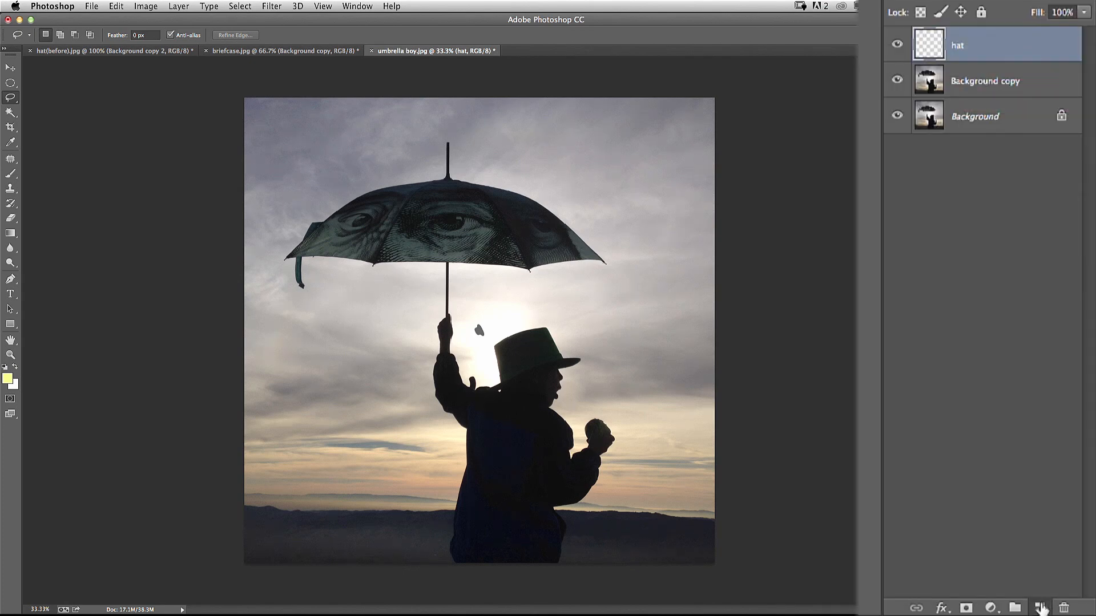
{"action": "left_click", "coordinate": [1057, 609]}
{"action": "double_click", "coordinate": [964, 45]}
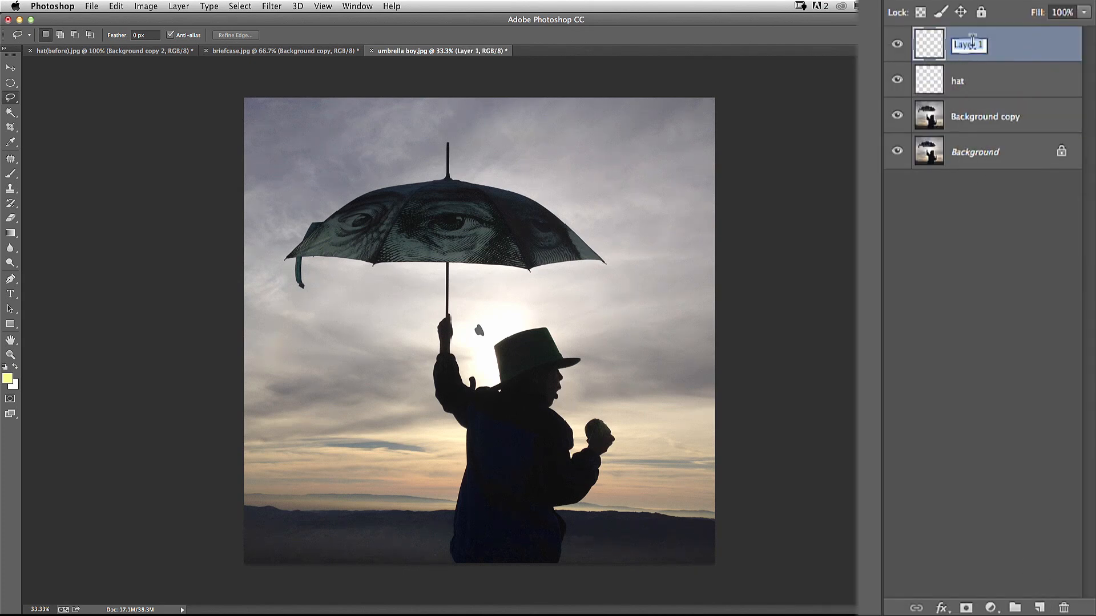
{"action": "type", "text": "h"}
{"action": "type", "text": "riefcase"}
{"action": "key", "text": "Return"}
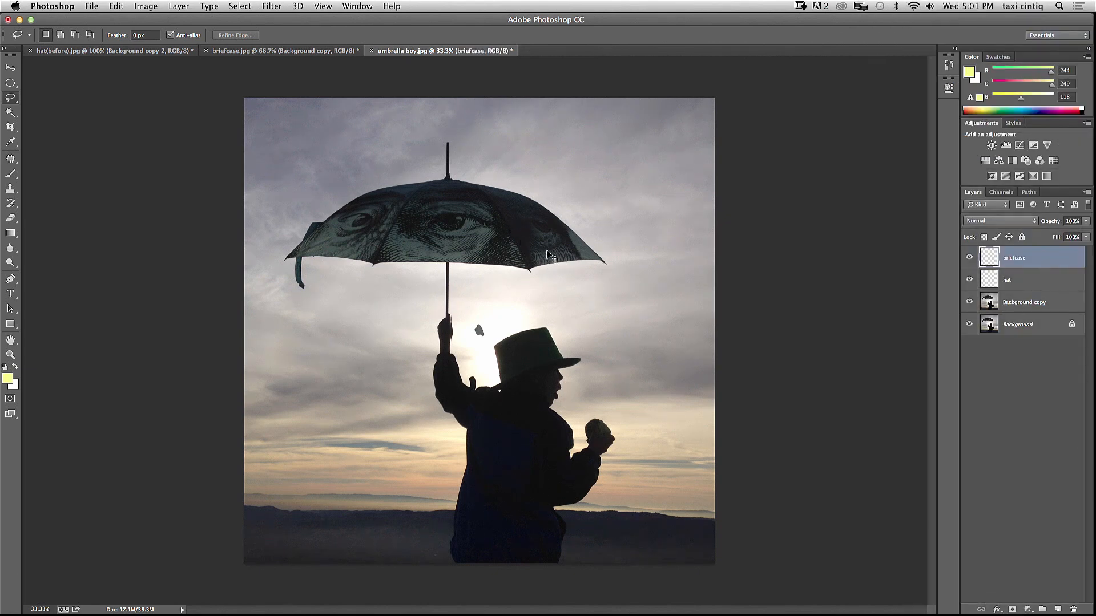
{"action": "key", "text": "super+v"}
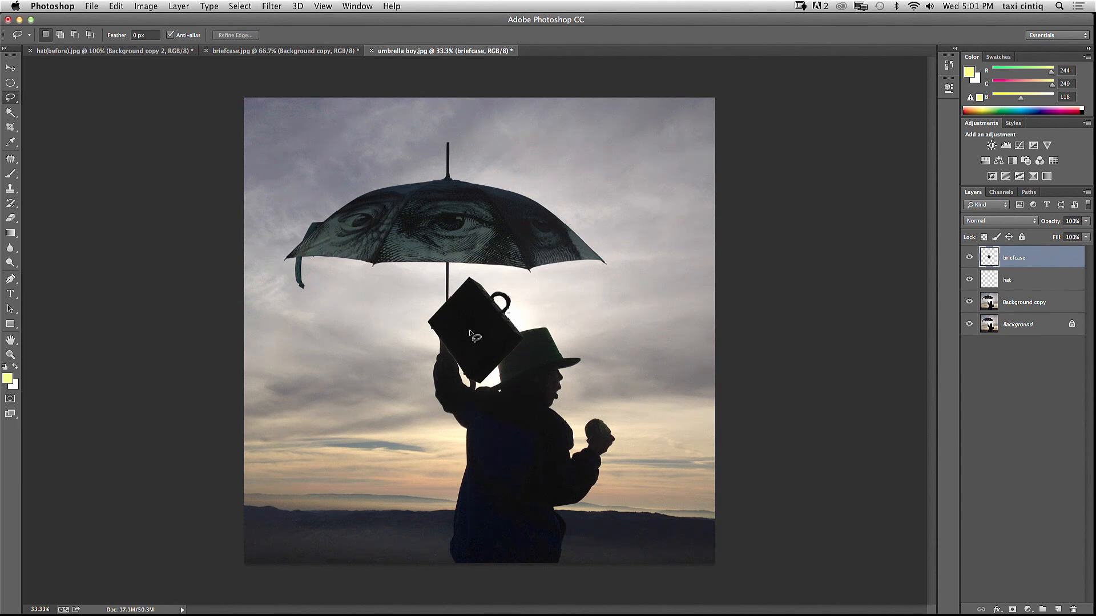
Step: Scale the briefcase to about 38% in the sky in front of the boy's face and slightly lower its layer's opacity
{"action": "key", "text": "super+t"}
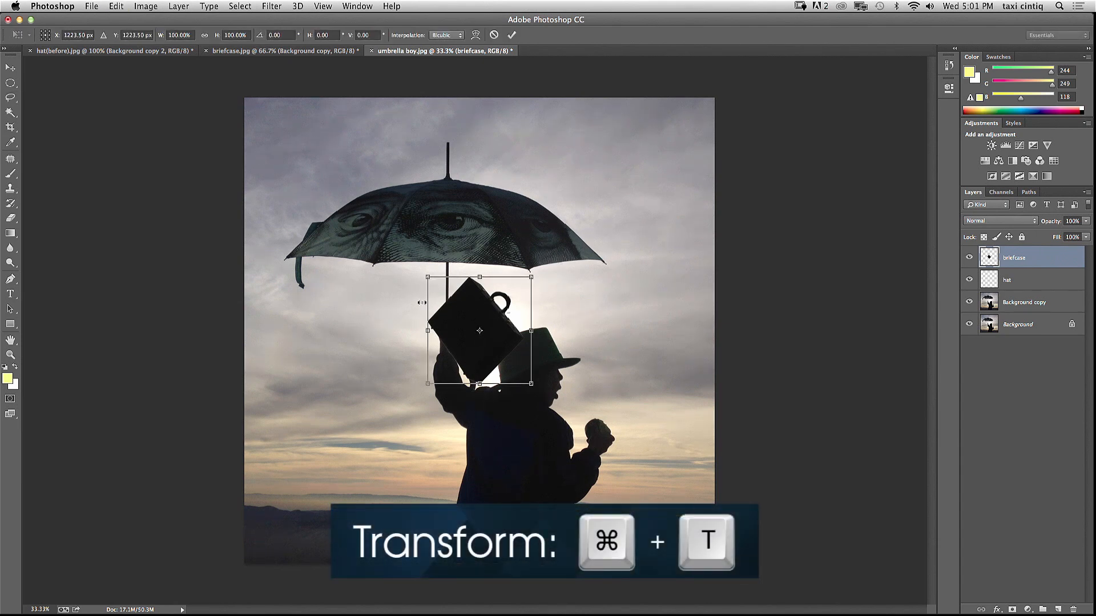
{"action": "left_click_drag", "start_coordinate": [423, 276], "coordinate": [597, 341]}
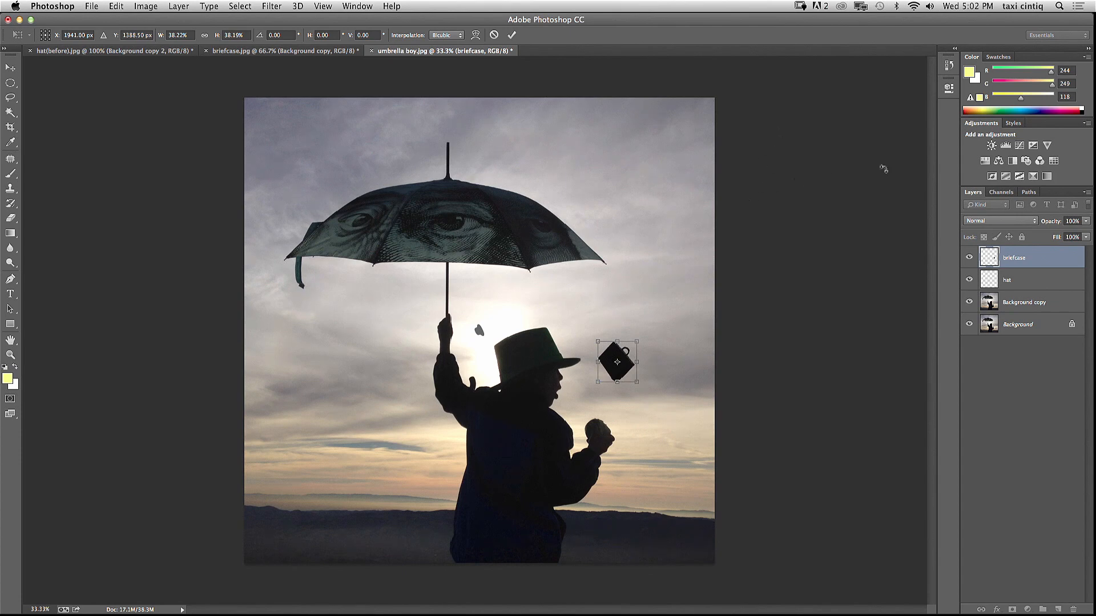
{"action": "left_click", "coordinate": [510, 36]}
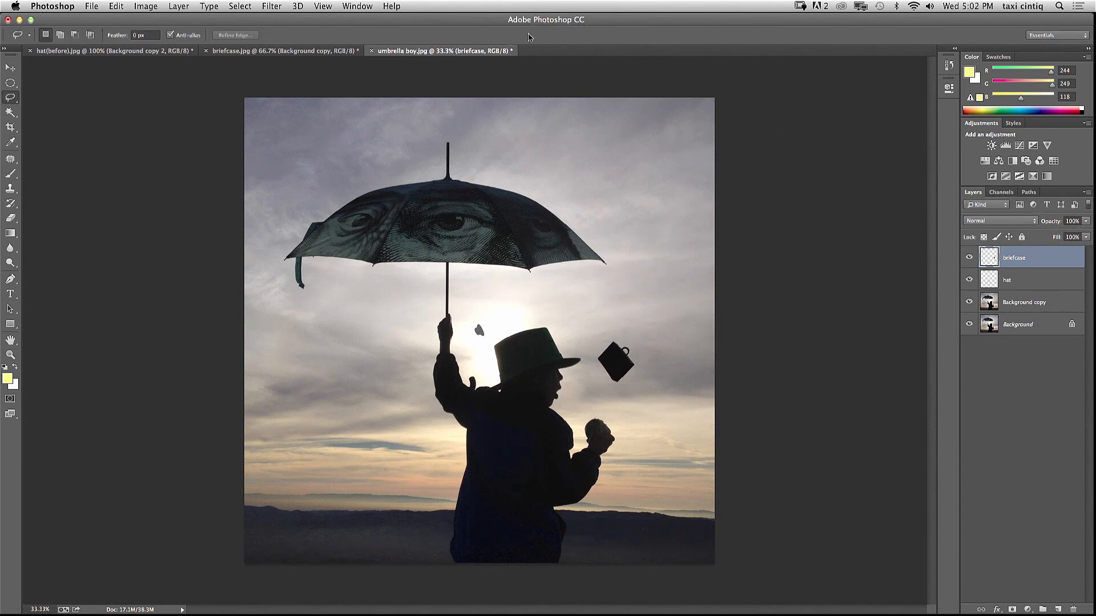
{"action": "left_click", "coordinate": [1086, 222]}
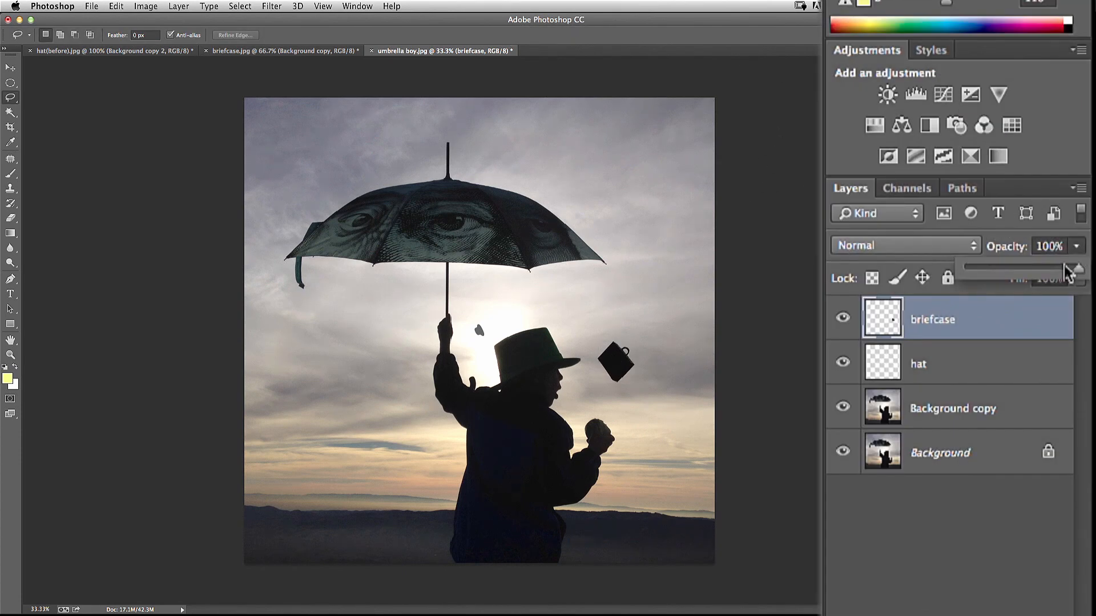
{"action": "left_click_drag", "start_coordinate": [1064, 269], "coordinate": [1037, 269]}
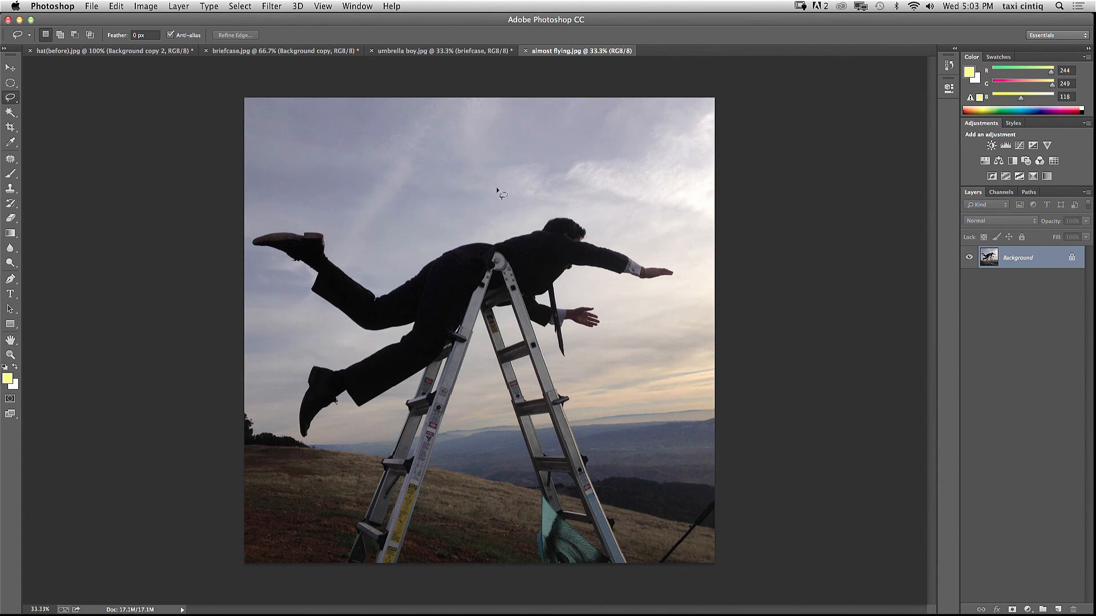
Step: In almost flying.jpg, duplicate the Background layer and lasso loosely around the man on the ladder
{"action": "left_click_drag", "start_coordinate": [1045, 260], "coordinate": [1038, 608]}
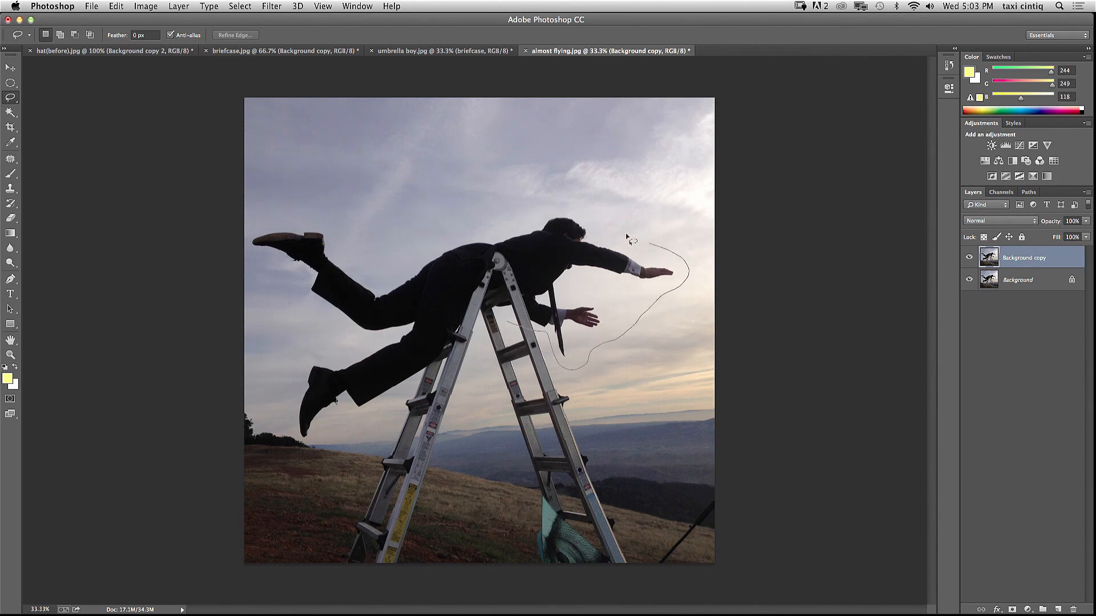
{"action": "mouse_move", "coordinate": [485, 213]}
{"action": "left_mouse_down"}
{"action": "mouse_move", "coordinate": [420, 243]}
{"action": "mouse_move", "coordinate": [349, 230]}
{"action": "left_mouse_up"}
{"action": "mouse_move", "coordinate": [271, 400]}
{"action": "left_mouse_down"}
{"action": "mouse_move", "coordinate": [294, 451]}
{"action": "mouse_move", "coordinate": [379, 401]}
{"action": "left_mouse_up"}
{"action": "left_click_drag", "start_coordinate": [506, 324], "coordinate": [506, 326]}
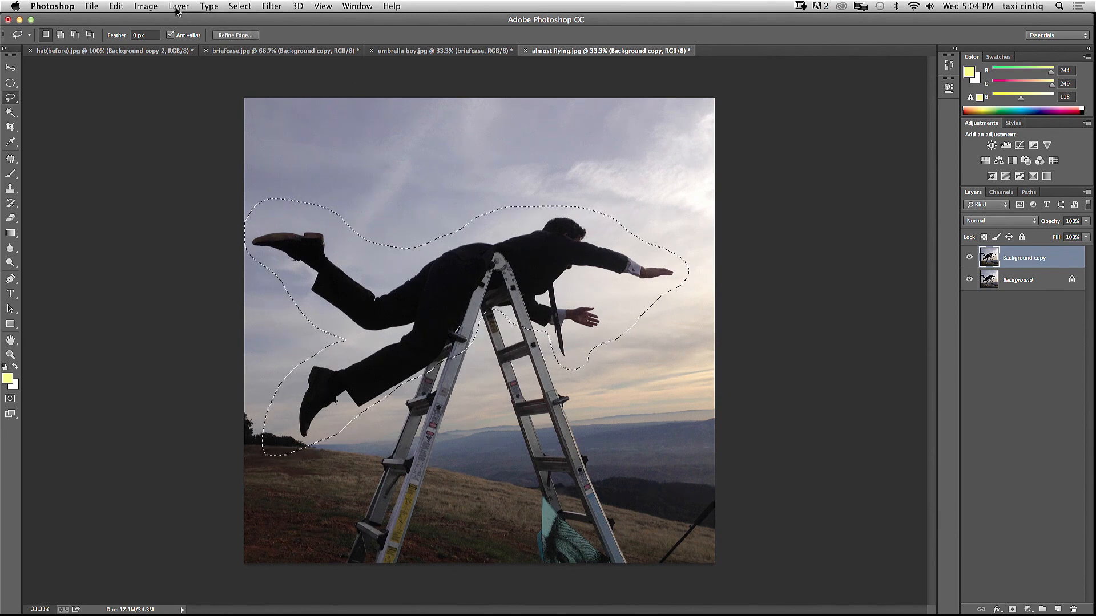
Step: Delete everything outside the lassoed man on the duplicate layer, hide the original Background layer, and clear the selection
{"action": "left_click", "coordinate": [239, 5]}
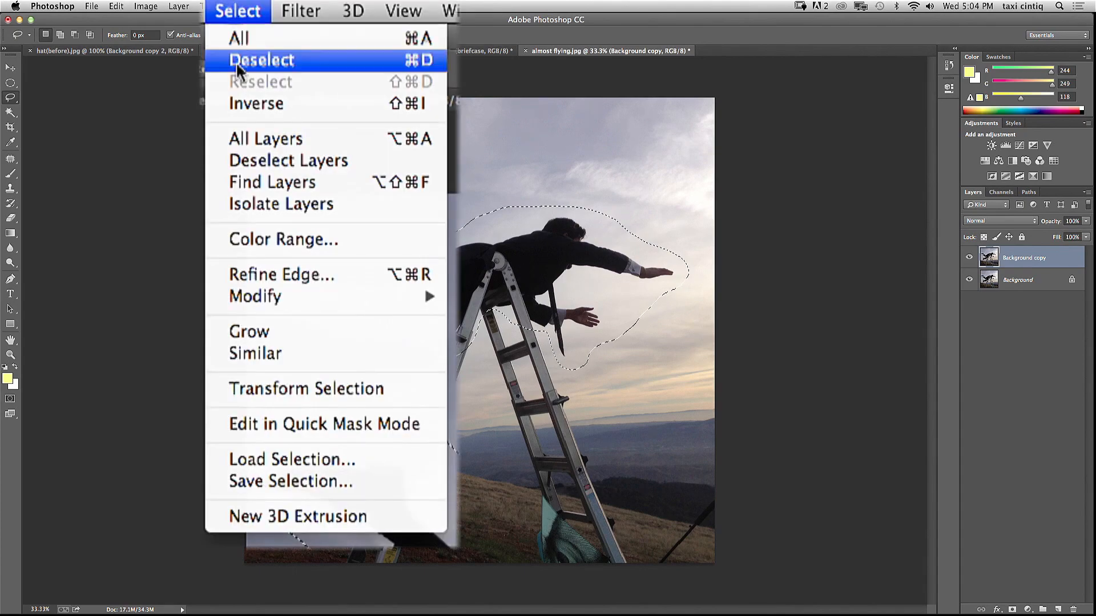
{"action": "left_click", "coordinate": [252, 104]}
{"action": "key", "text": "Delete"}
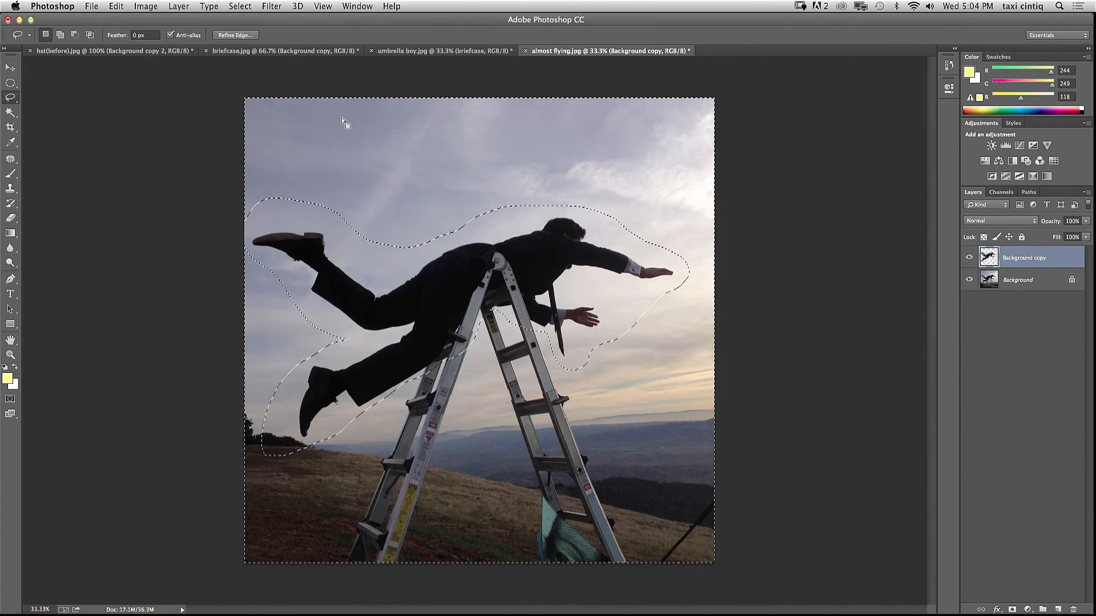
{"action": "left_click", "coordinate": [969, 279]}
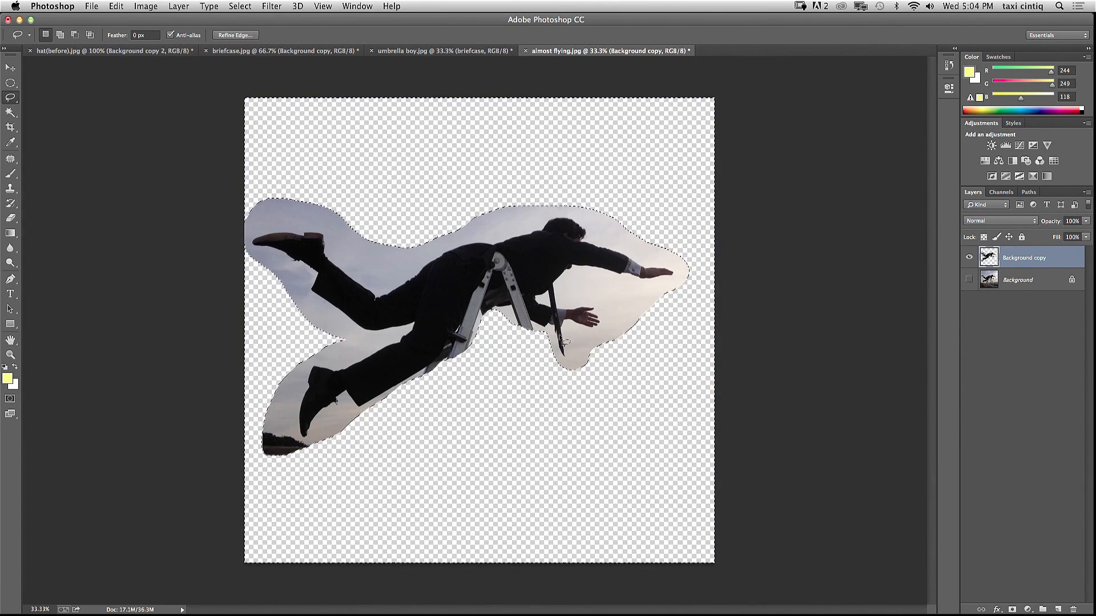
{"action": "key", "text": "super+d"}
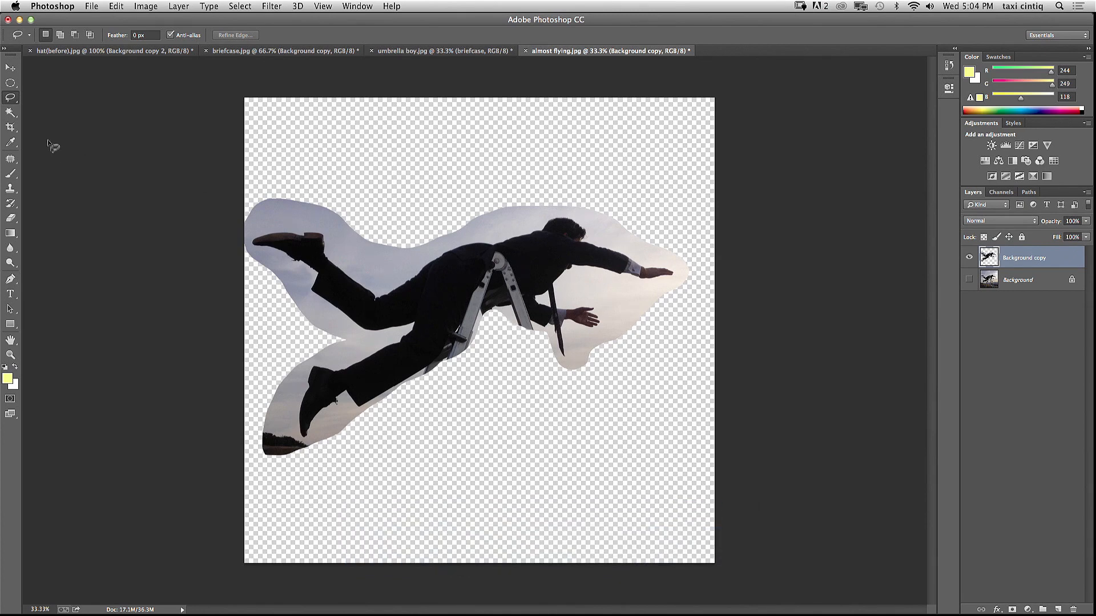
Step: Set the Eraser to 89 px and erase the ladder parts protruding below the man's torso and leg
{"action": "left_click", "coordinate": [10, 218]}
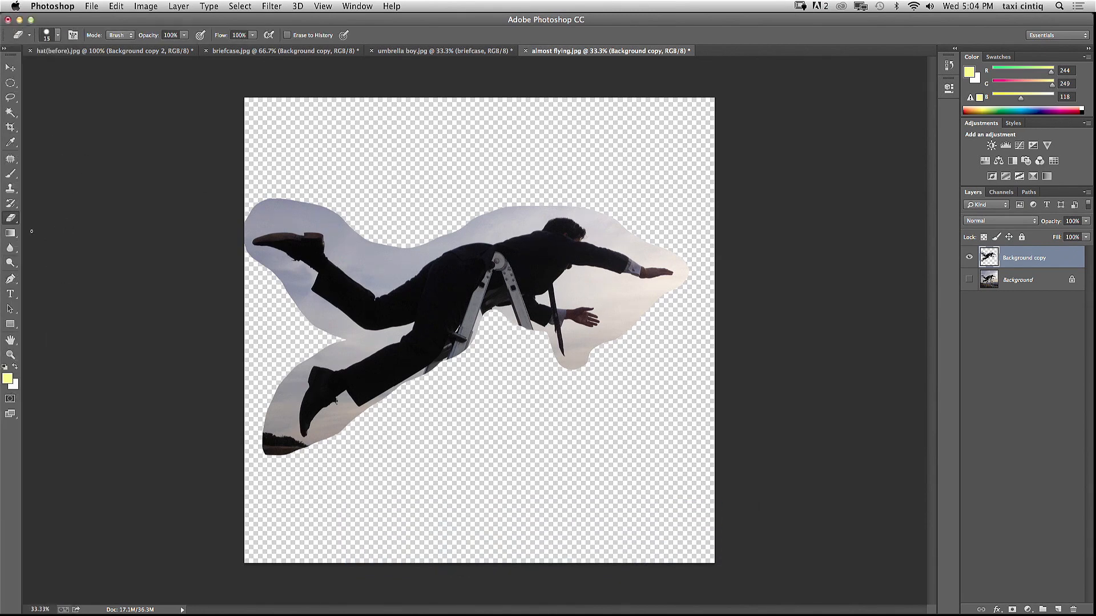
{"action": "left_click", "coordinate": [57, 35]}
{"action": "left_click_drag", "start_coordinate": [67, 69], "coordinate": [92, 69]}
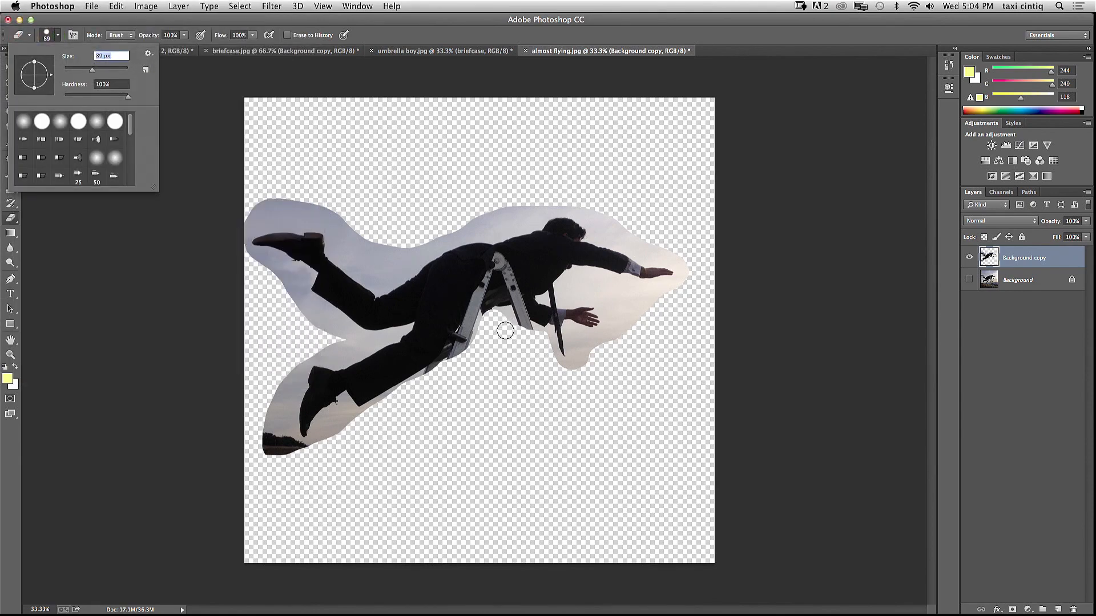
{"action": "left_click_drag", "start_coordinate": [519, 331], "coordinate": [504, 314]}
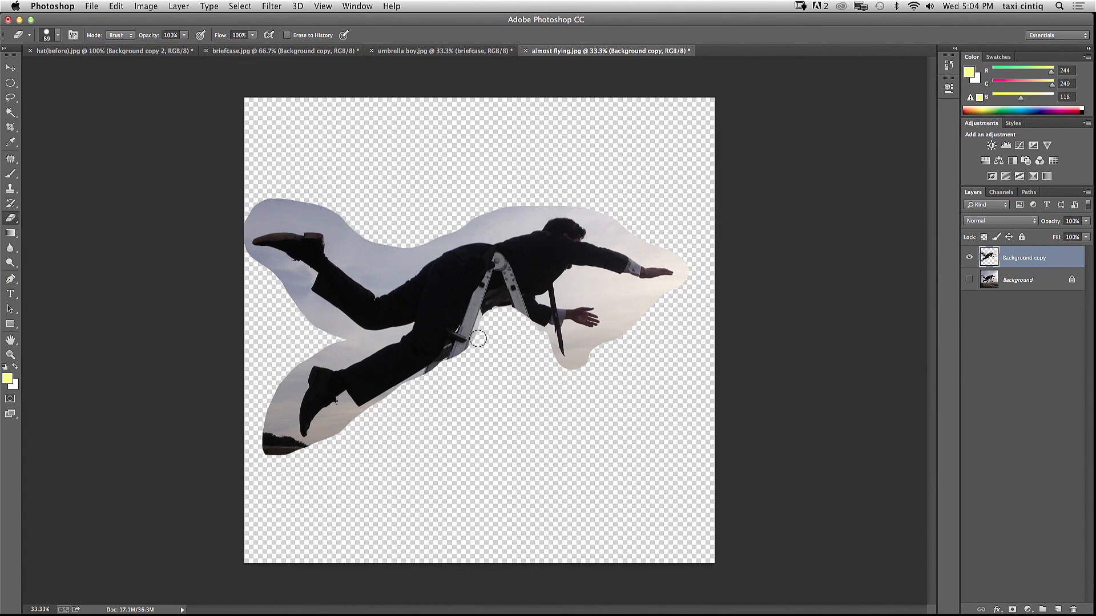
{"action": "mouse_move", "coordinate": [478, 339]}
{"action": "left_mouse_down"}
{"action": "mouse_move", "coordinate": [485, 318]}
{"action": "mouse_move", "coordinate": [503, 314]}
{"action": "mouse_move", "coordinate": [487, 315]}
{"action": "left_mouse_up"}
{"action": "mouse_move", "coordinate": [418, 384]}
{"action": "left_mouse_down"}
{"action": "mouse_move", "coordinate": [456, 357]}
{"action": "mouse_move", "coordinate": [478, 316]}
{"action": "mouse_move", "coordinate": [425, 376]}
{"action": "left_mouse_up"}
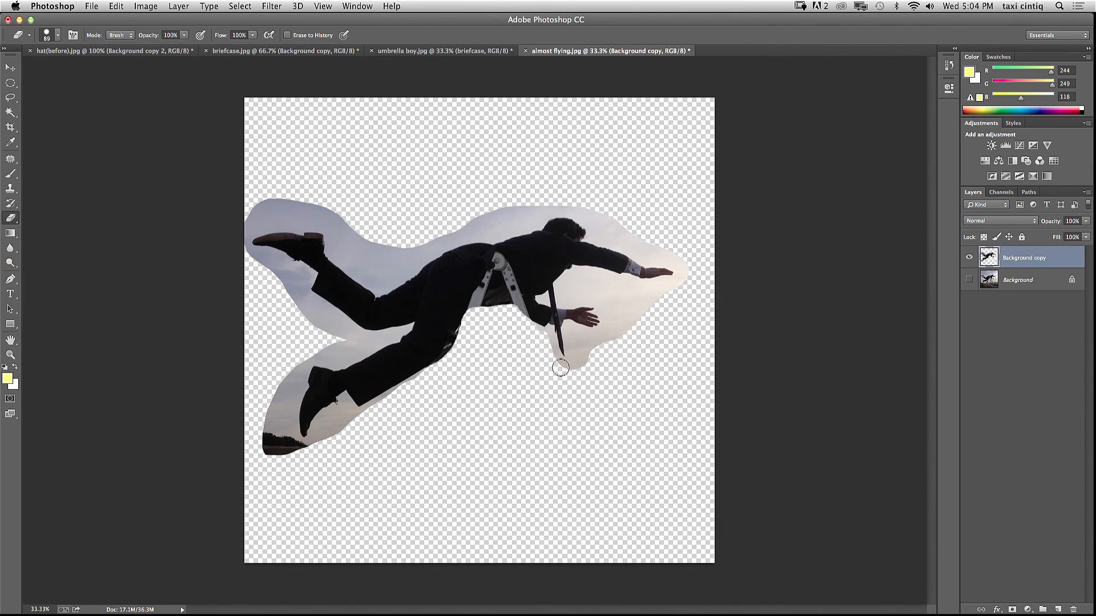
Step: Delete the sky above the man's back, around his raised leg and around his hands using the Magic Wand at tolerance 32
{"action": "left_click", "coordinate": [11, 112]}
{"action": "left_click", "coordinate": [92, 137]}
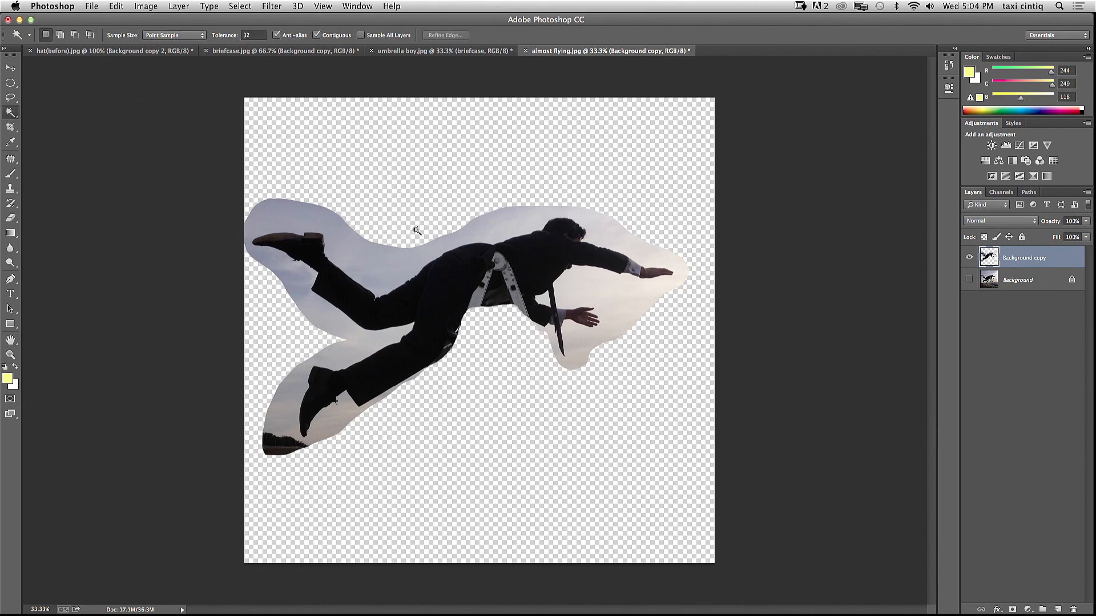
{"action": "left_click", "coordinate": [502, 230]}
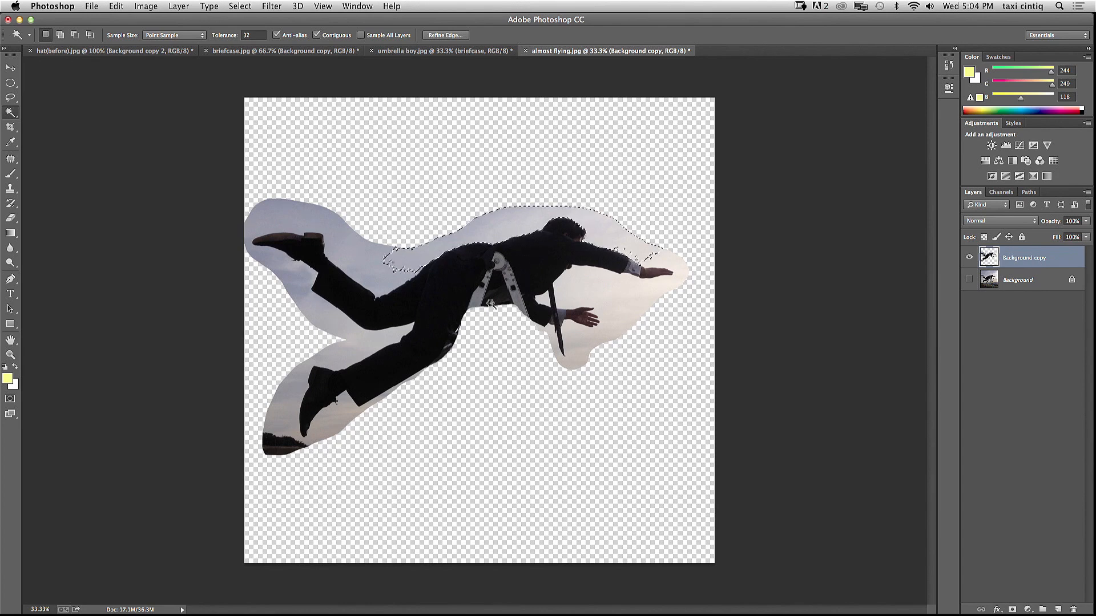
{"action": "key", "text": "Delete"}
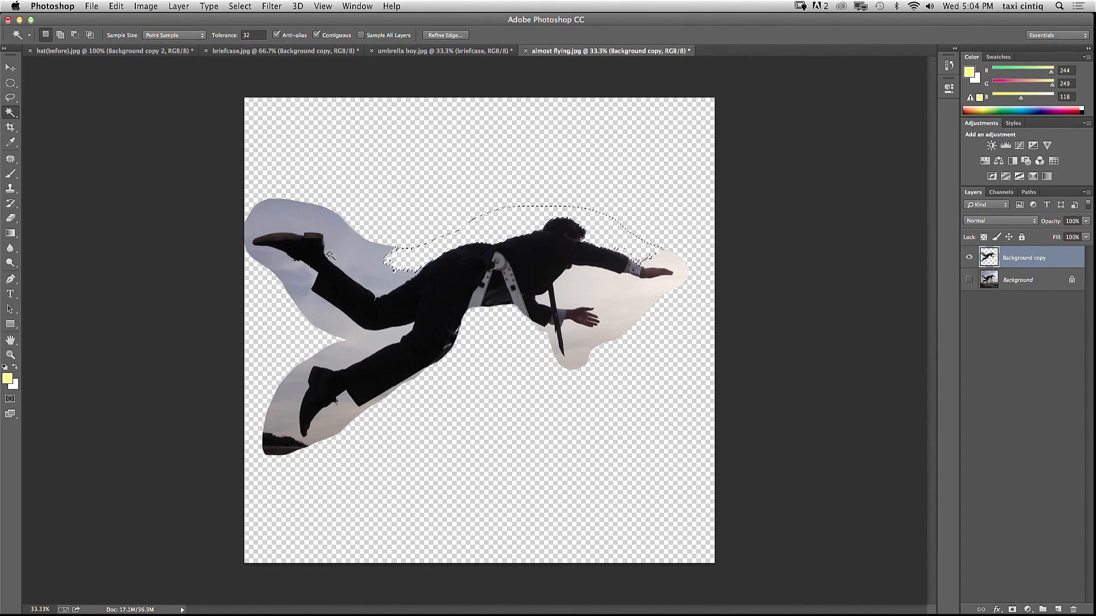
{"action": "left_click", "coordinate": [358, 276]}
{"action": "key", "text": "Delete"}
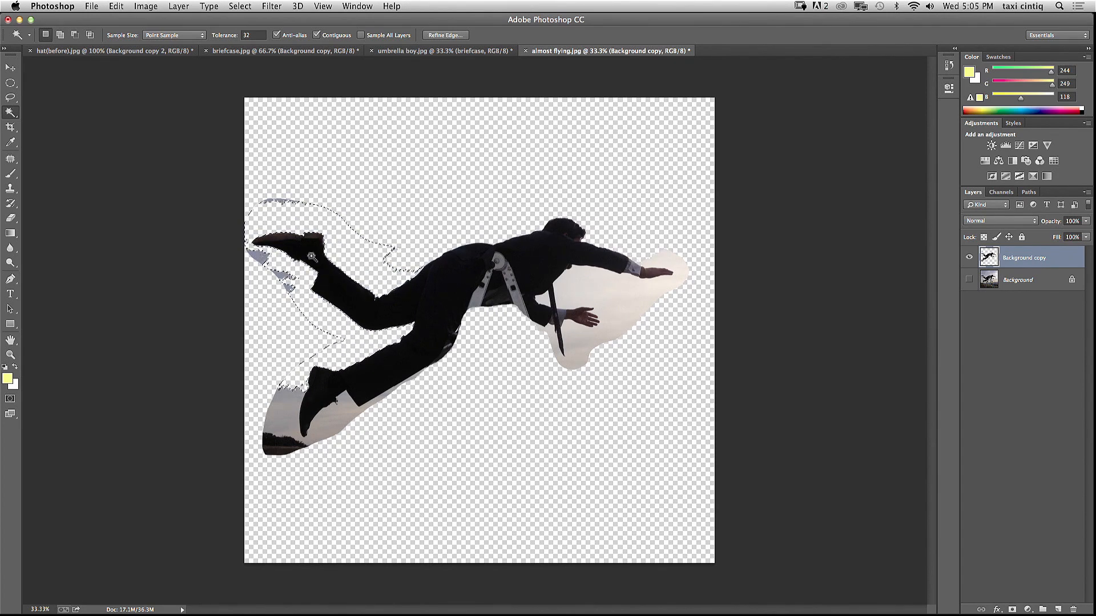
{"action": "left_click", "coordinate": [574, 293]}
{"action": "key", "text": "Delete"}
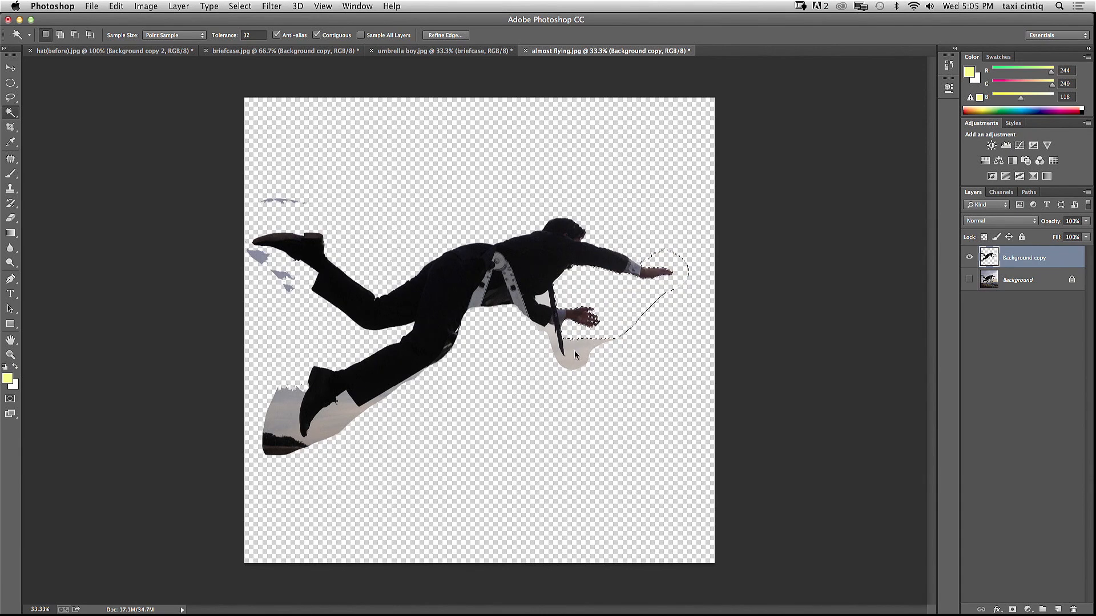
Step: Delete the sky below the tie and around the lower shoe plus the dark ground patch with the Magic Wand, and clear the selection
{"action": "left_click", "coordinate": [569, 364]}
{"action": "key", "text": "Delete"}
{"action": "left_click", "coordinate": [322, 442]}
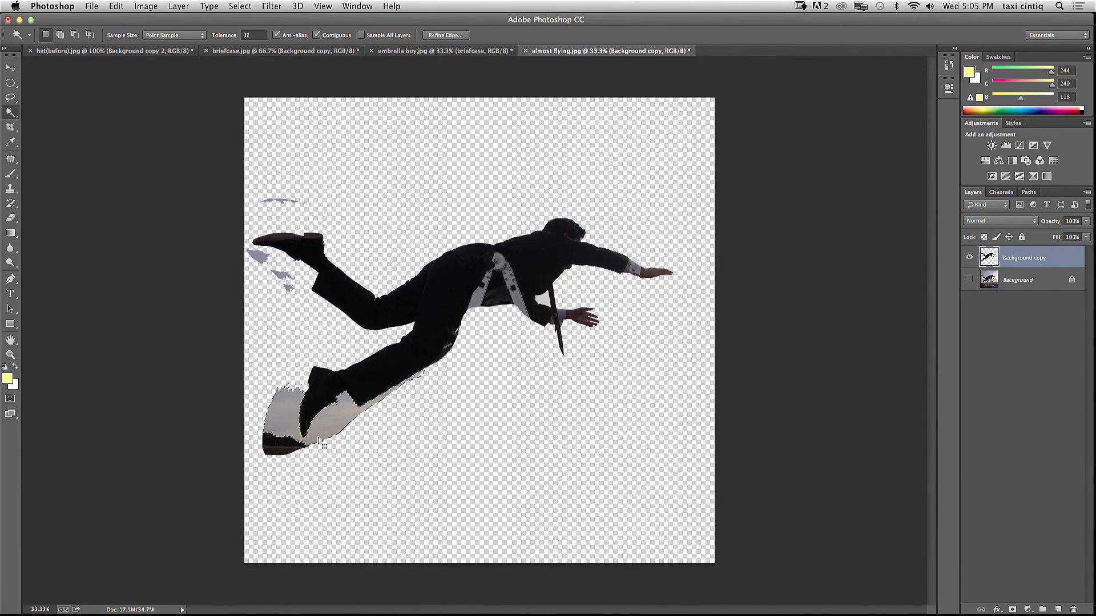
{"action": "key", "text": "Delete"}
{"action": "left_click", "coordinate": [280, 447]}
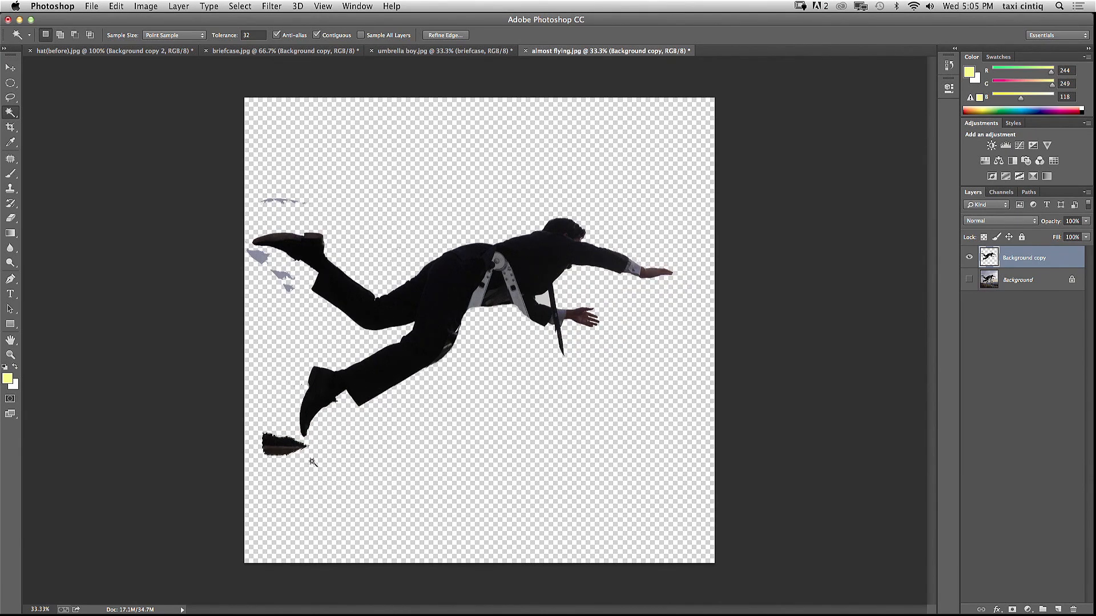
{"action": "key", "text": "Delete"}
{"action": "key", "text": "super+d"}
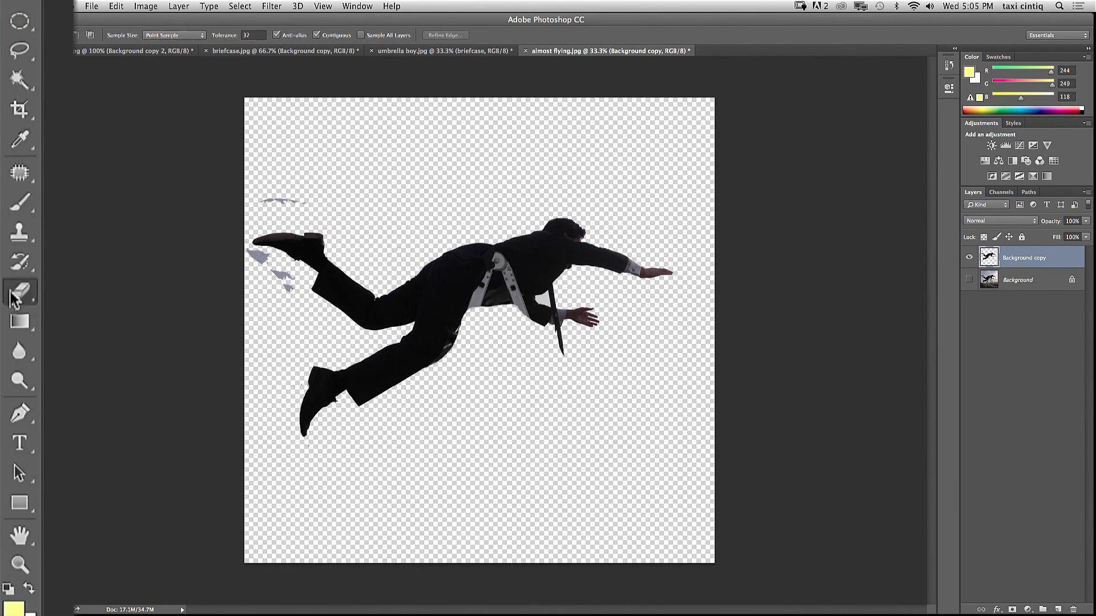
Step: Erase the leftover sky fragments above and below the man's raised shoe with the Eraser
{"action": "left_click", "coordinate": [10, 218]}
{"action": "left_click_drag", "start_coordinate": [295, 201], "coordinate": [251, 198]}
{"action": "mouse_move", "coordinate": [221, 244]}
{"action": "left_mouse_down"}
{"action": "mouse_move", "coordinate": [260, 260]}
{"action": "mouse_move", "coordinate": [289, 291]}
{"action": "left_mouse_up"}
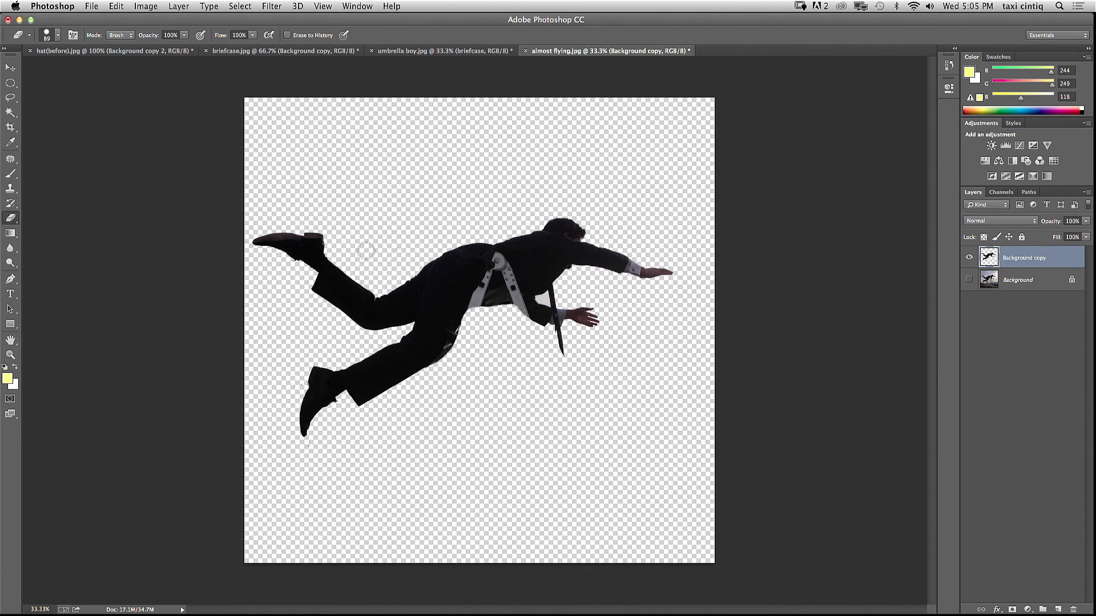
Step: Remove the small sky patch between the man's chest and tie using the Magic Wand, and clear the selection
{"action": "left_click", "coordinate": [10, 113]}
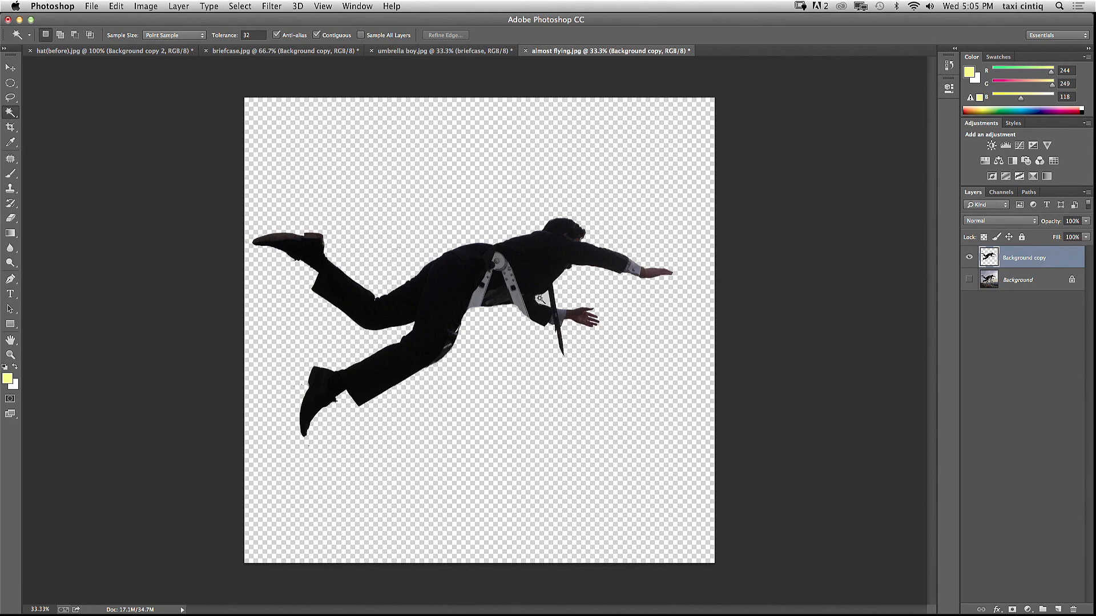
{"action": "left_click", "coordinate": [540, 298]}
{"action": "key", "text": "super+d"}
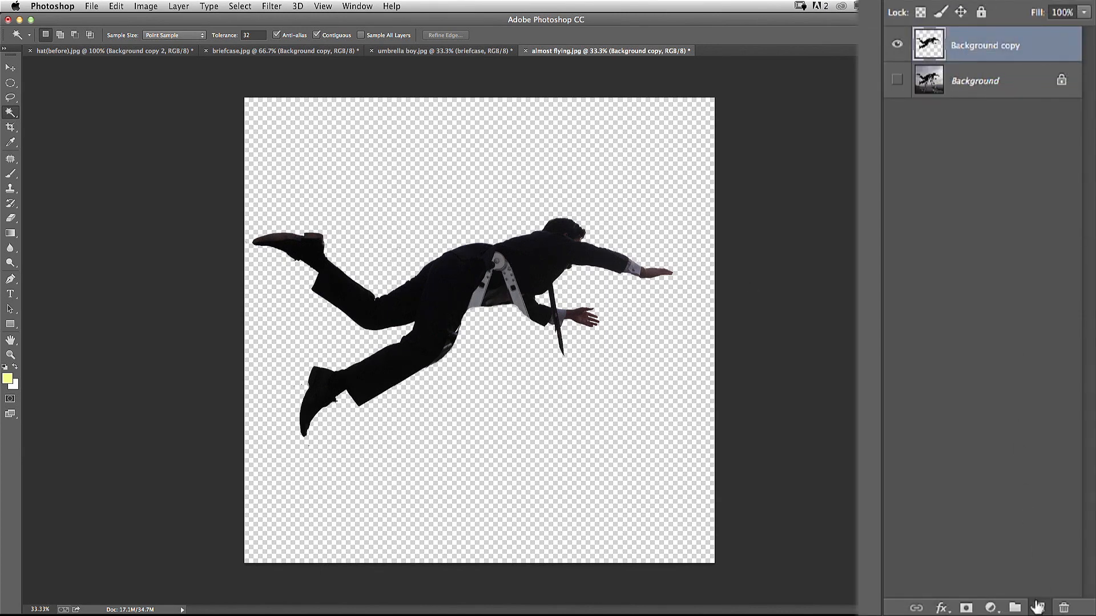
Step: Add a new layer named black above the man's cutout layer
{"action": "left_click", "coordinate": [1057, 609]}
{"action": "double_click", "coordinate": [967, 46]}
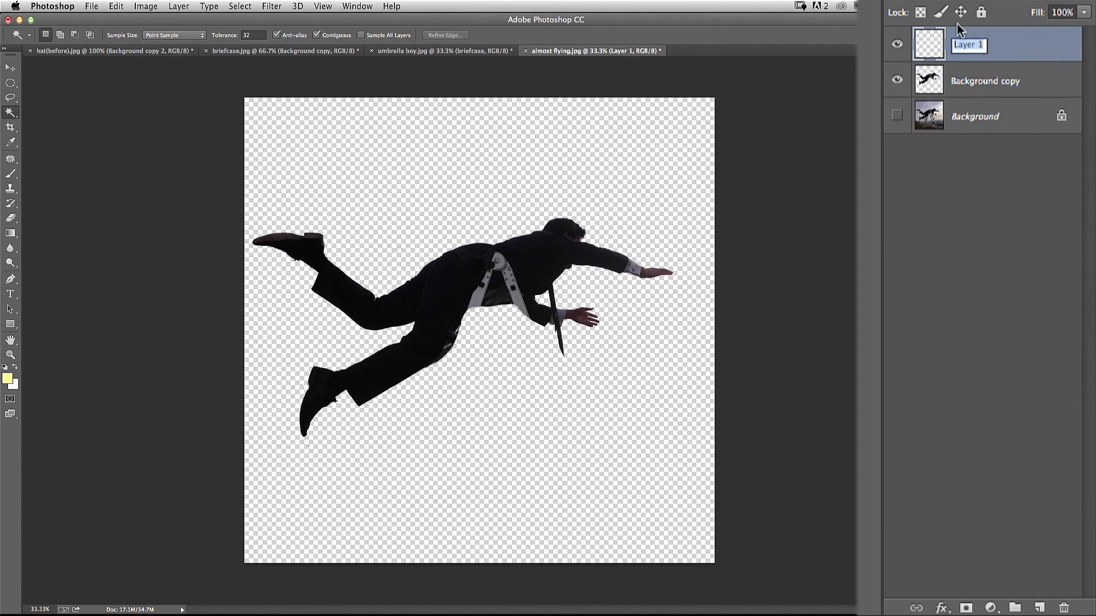
{"action": "type", "text": "black"}
{"action": "key", "text": "Return"}
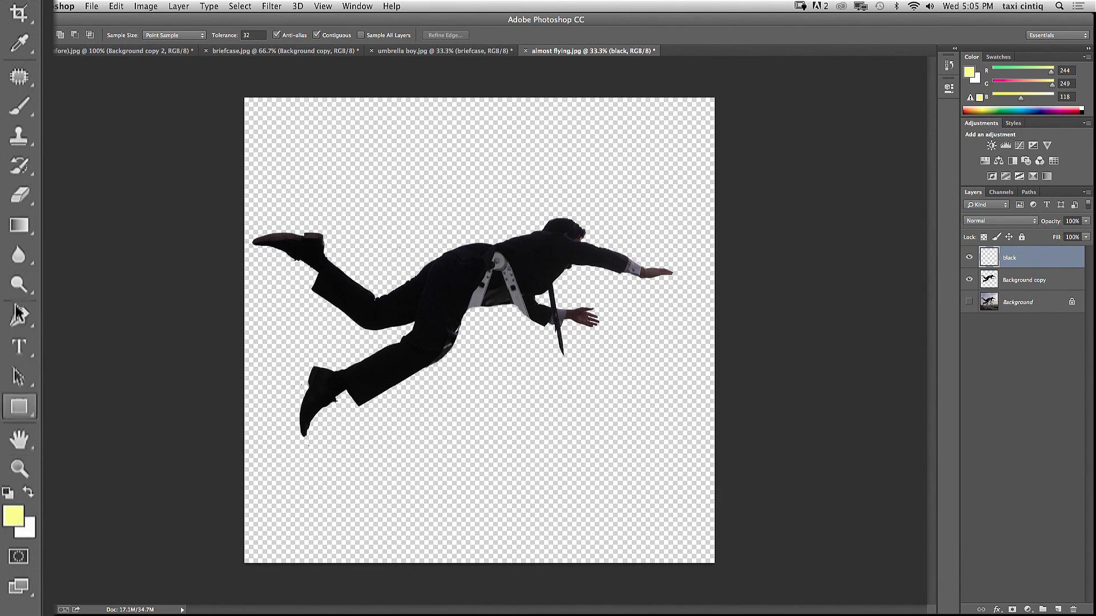
Step: Sample the suit's black and paint over the ladder remains on the man's body, reducing the brush to 70 px for finer areas
{"action": "left_click", "coordinate": [20, 44]}
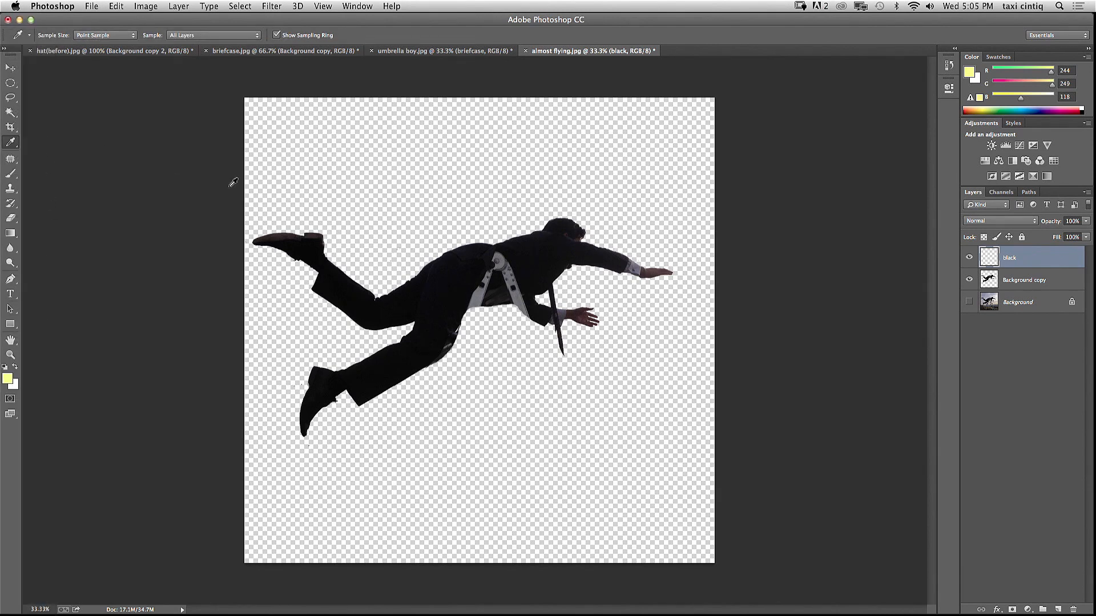
{"action": "left_click", "coordinate": [478, 266]}
{"action": "left_click", "coordinate": [11, 173]}
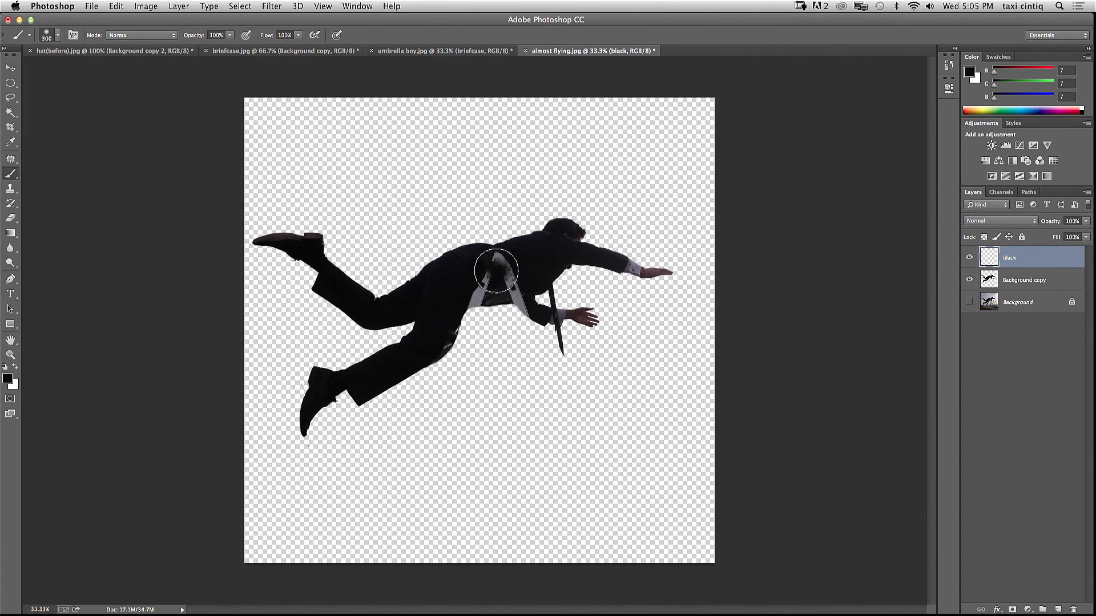
{"action": "mouse_move", "coordinate": [496, 271]}
{"action": "left_mouse_down"}
{"action": "mouse_move", "coordinate": [484, 264]}
{"action": "mouse_move", "coordinate": [497, 282]}
{"action": "mouse_move", "coordinate": [531, 282]}
{"action": "mouse_move", "coordinate": [519, 284]}
{"action": "left_mouse_up"}
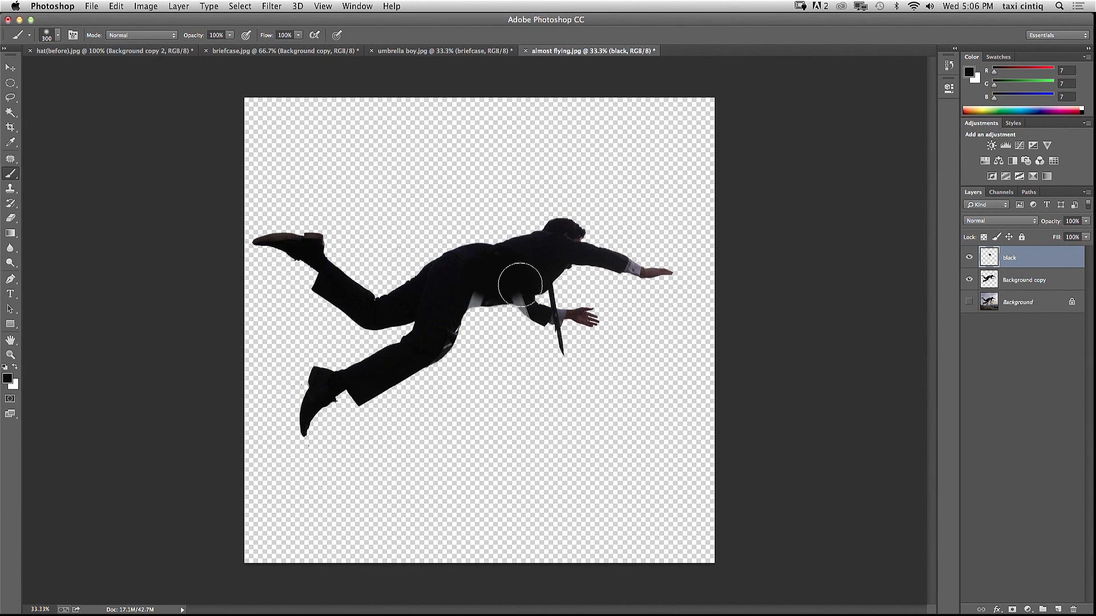
{"action": "key", "text": "bracketleft"}
{"action": "key", "text": "bracketleft"}
{"action": "key", "text": "bracketleft"}
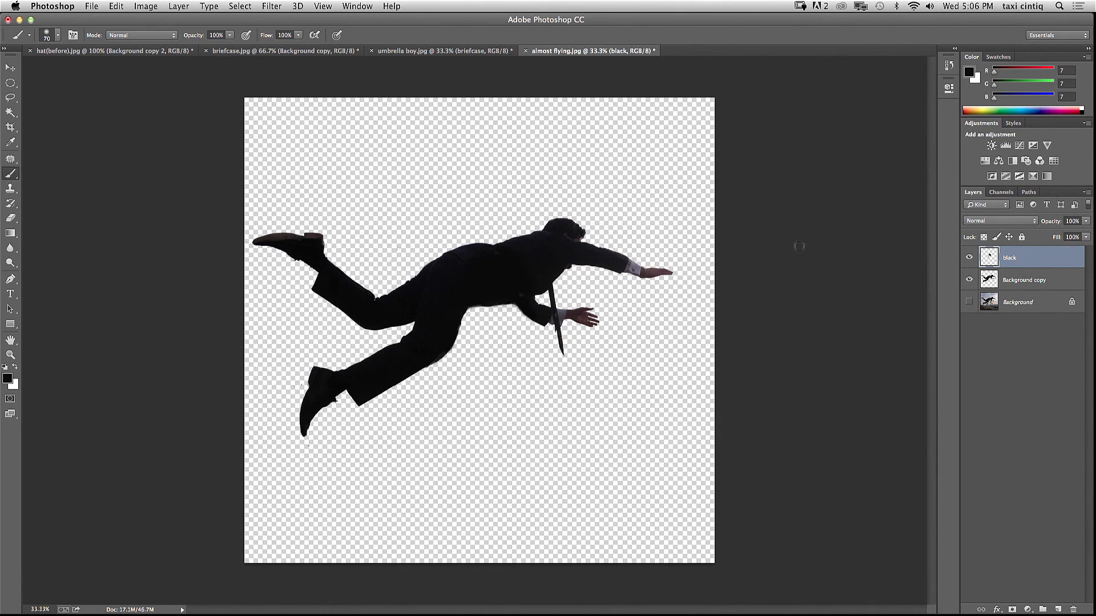
Step: Merge the black layer down into the Background copy layer
{"action": "left_click", "coordinate": [180, 6]}
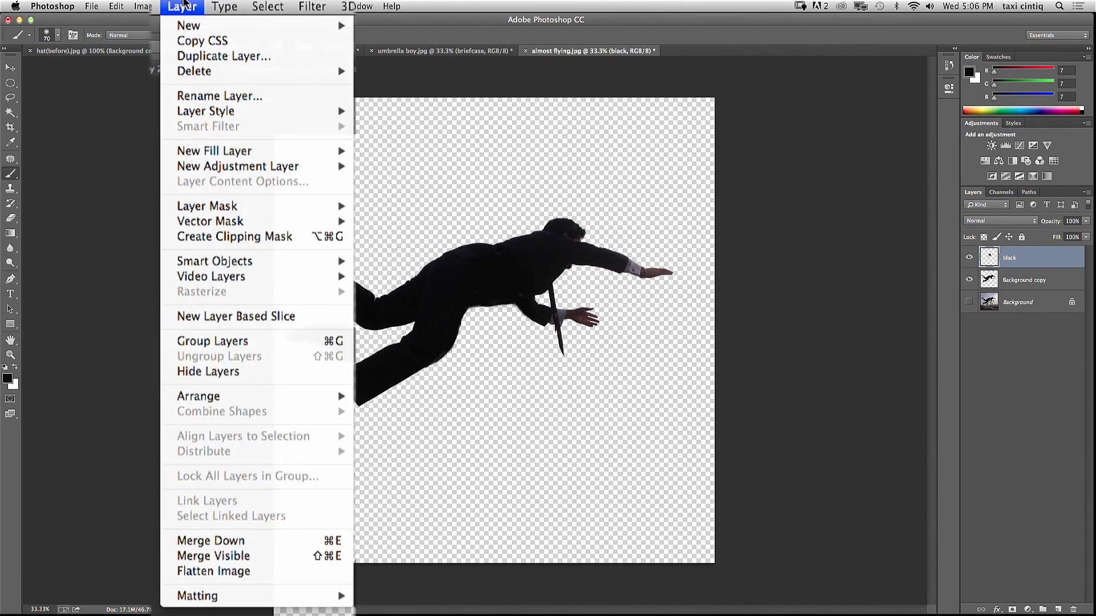
{"action": "left_click", "coordinate": [211, 540]}
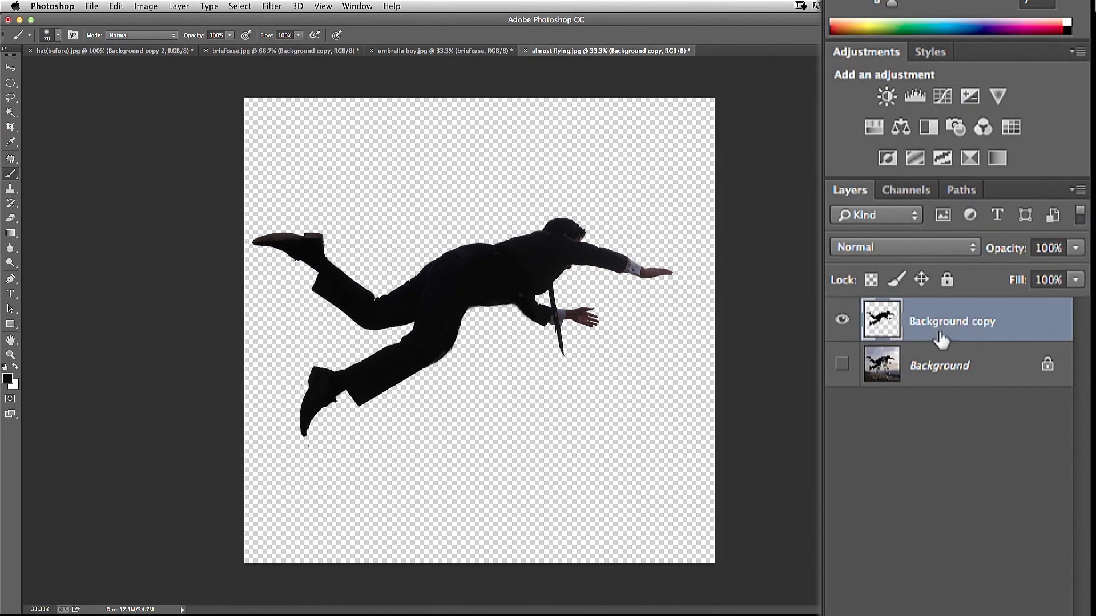
Step: Draw a loose Lasso selection all the way around the flying man's cutout
{"action": "left_click", "coordinate": [7, 97]}
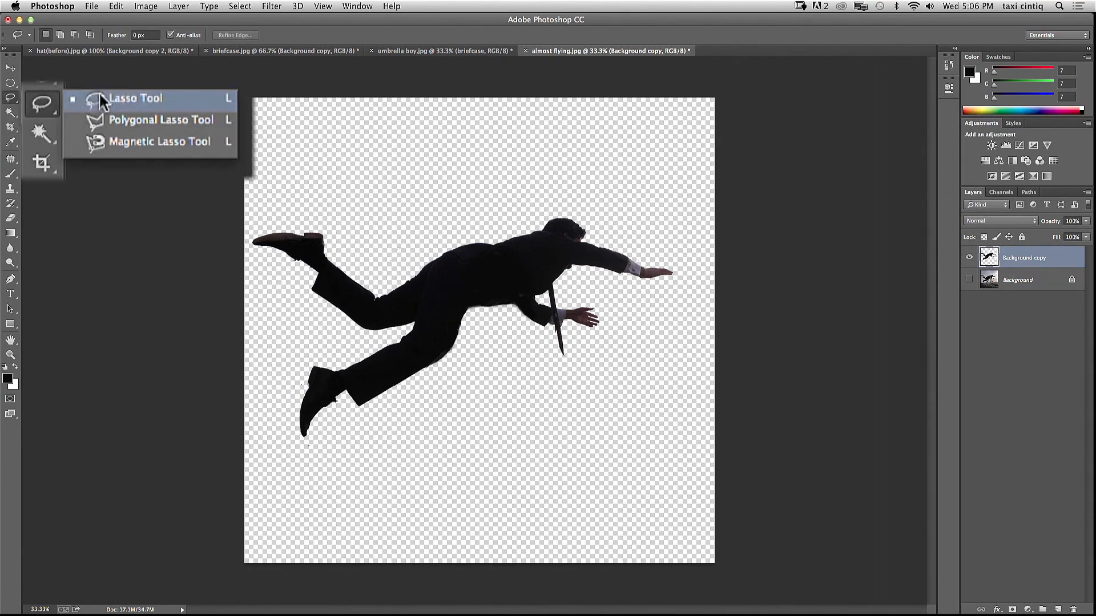
{"action": "left_click_drag", "start_coordinate": [532, 224], "coordinate": [562, 209]}
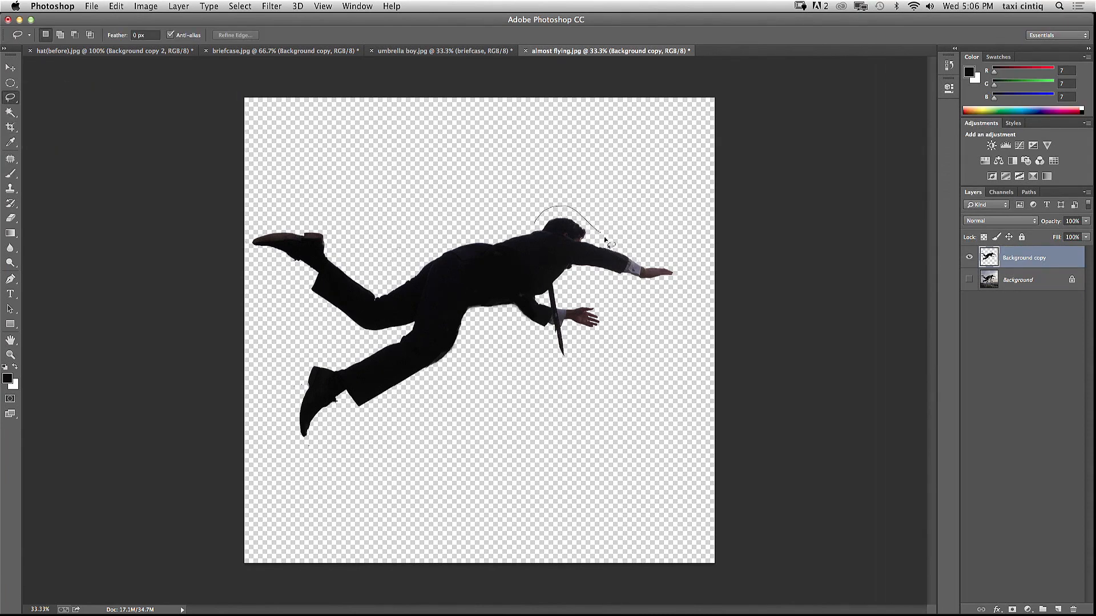
{"action": "mouse_move", "coordinate": [607, 241]}
{"action": "left_mouse_down"}
{"action": "mouse_move", "coordinate": [669, 261]}
{"action": "mouse_move", "coordinate": [673, 278]}
{"action": "mouse_move", "coordinate": [621, 285]}
{"action": "mouse_move", "coordinate": [572, 272]}
{"action": "mouse_move", "coordinate": [562, 299]}
{"action": "mouse_move", "coordinate": [597, 313]}
{"action": "left_mouse_up"}
{"action": "left_click_drag", "start_coordinate": [461, 340], "coordinate": [368, 415]}
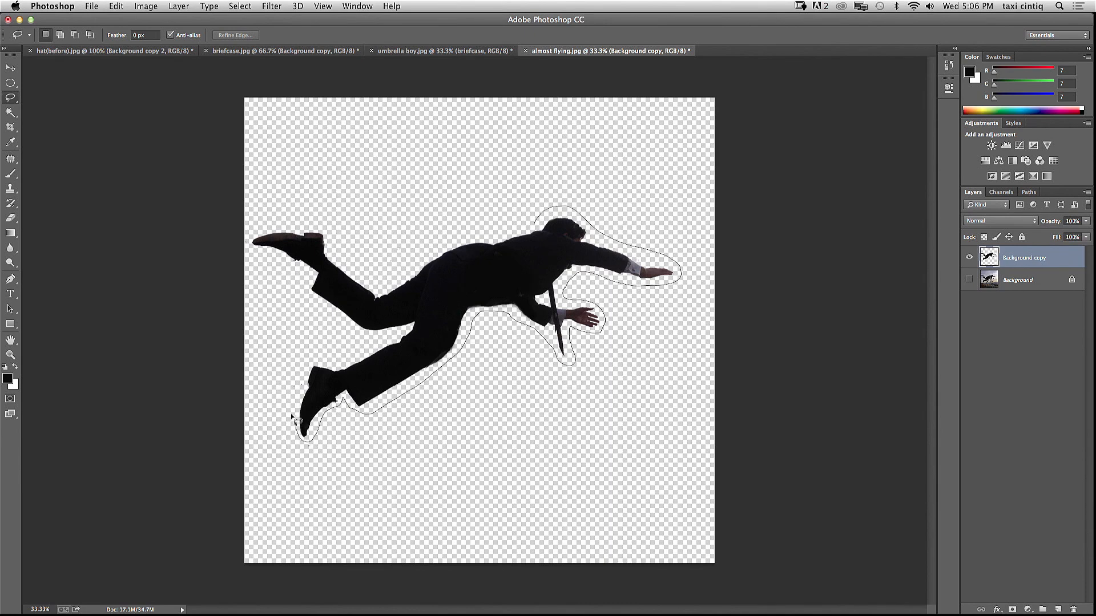
{"action": "mouse_move", "coordinate": [308, 365]}
{"action": "left_mouse_down"}
{"action": "mouse_move", "coordinate": [348, 359]}
{"action": "mouse_move", "coordinate": [372, 338]}
{"action": "mouse_move", "coordinate": [351, 337]}
{"action": "left_mouse_up"}
{"action": "left_click_drag", "start_coordinate": [446, 243], "coordinate": [535, 228]}
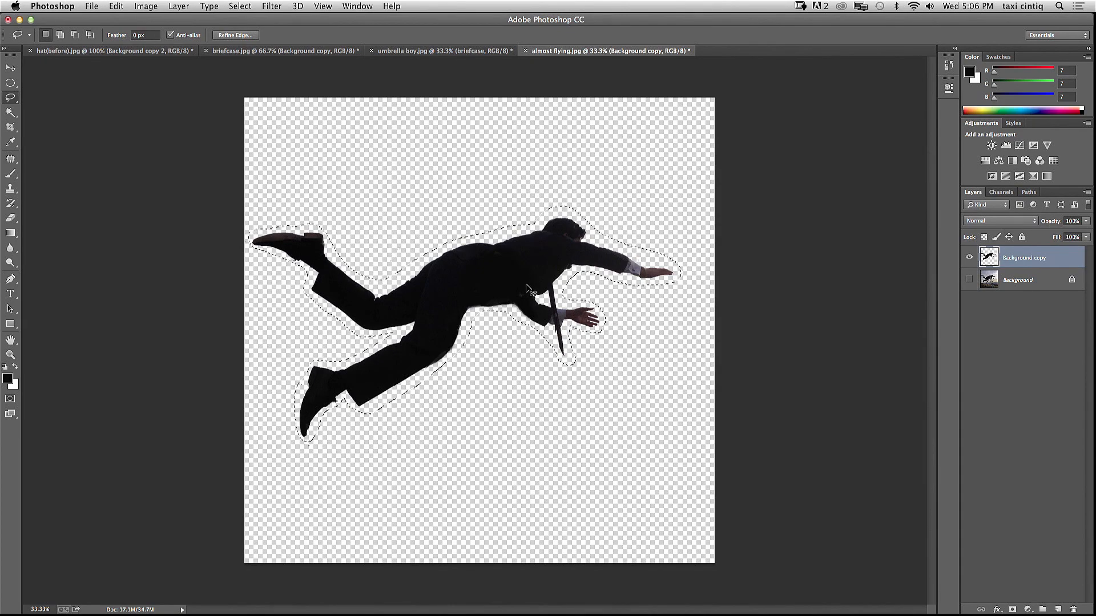
Step: Add a new layer named flying man at the top of the layer stack in umbrella boy.jpg
{"action": "left_click", "coordinate": [415, 51]}
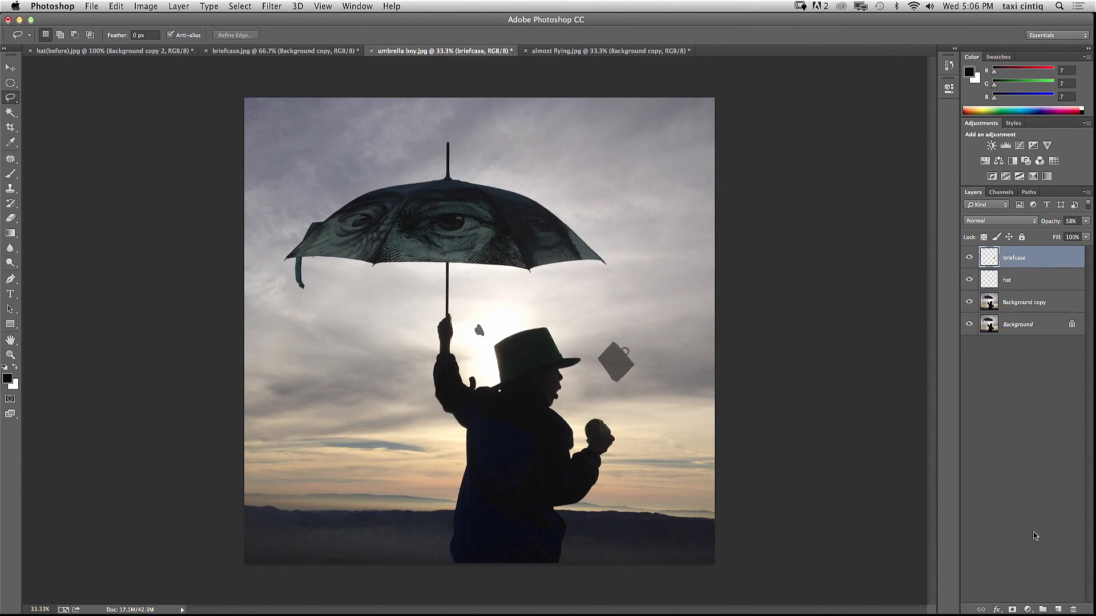
{"action": "left_click", "coordinate": [1040, 609]}
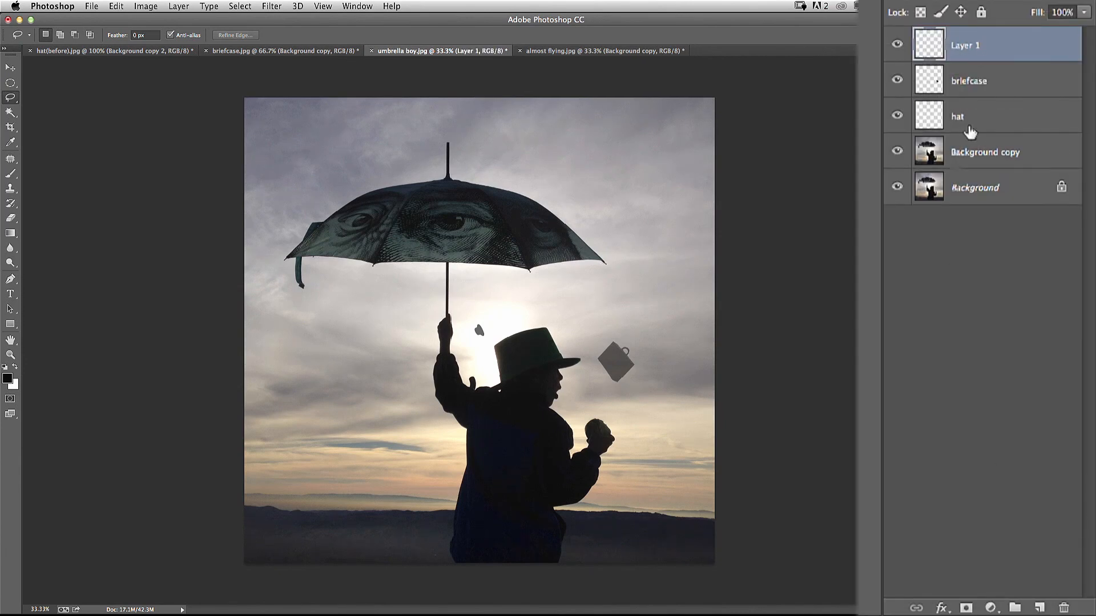
{"action": "double_click", "coordinate": [967, 44]}
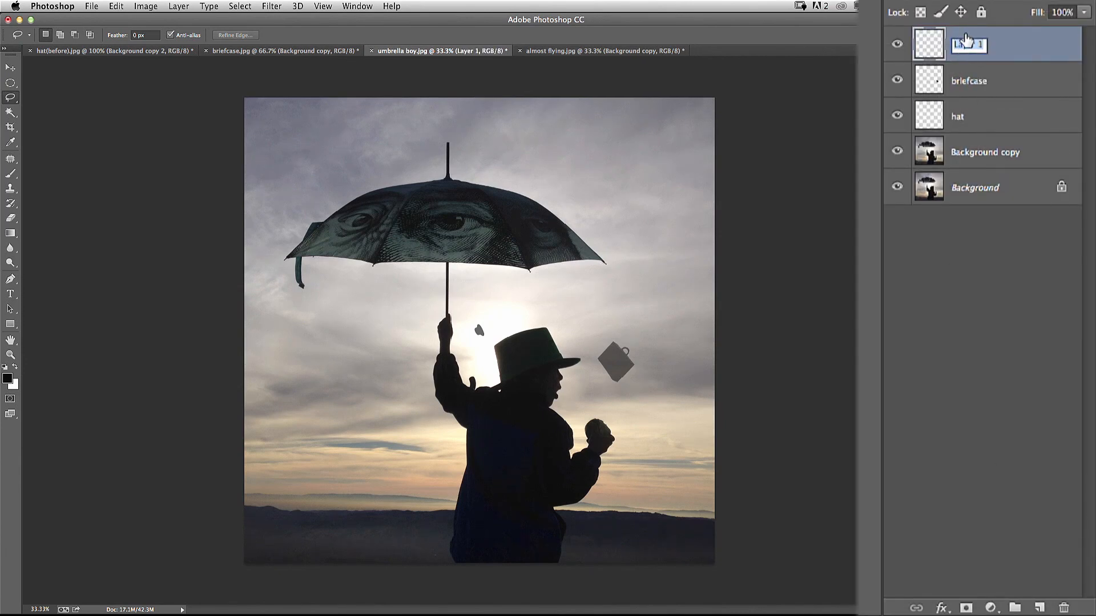
{"action": "key", "text": "BackSpace"}
{"action": "type", "text": "flying man"}
{"action": "key", "text": "Return"}
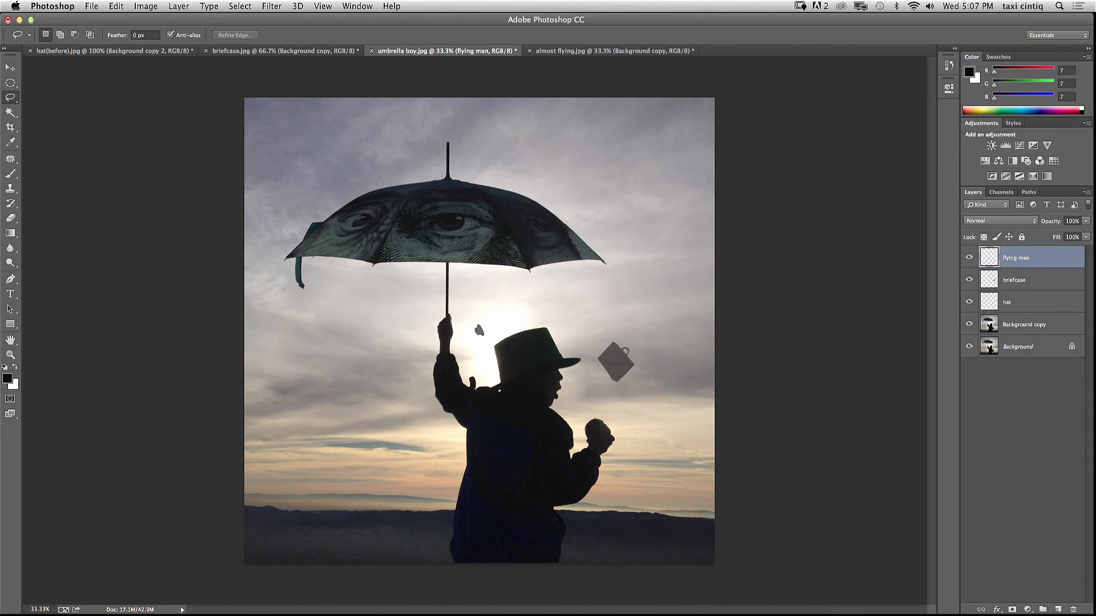
Step: Paste the man's cutout into the flying man layer and erase the stray specks above his outstretched sleeve
{"action": "key", "text": "super+v"}
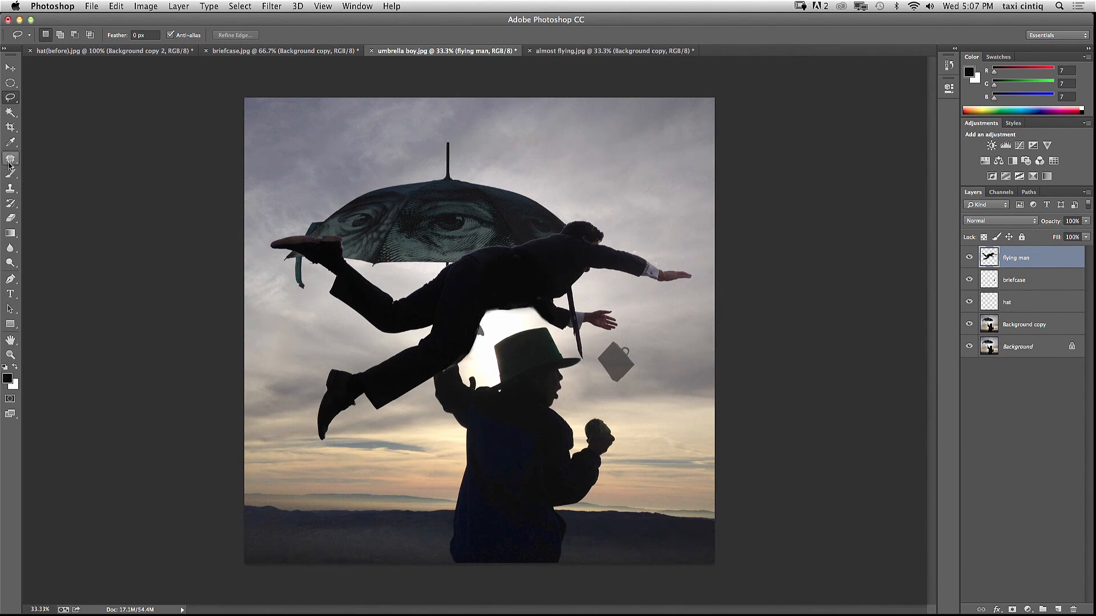
{"action": "left_click", "coordinate": [10, 218]}
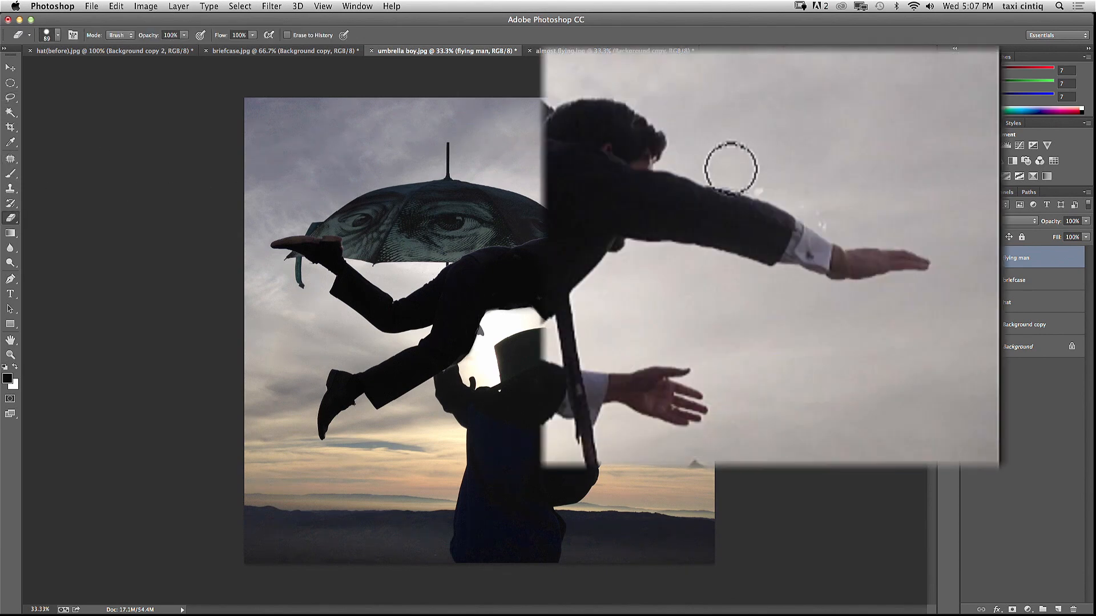
{"action": "mouse_move", "coordinate": [743, 174]}
{"action": "left_mouse_down"}
{"action": "mouse_move", "coordinate": [795, 189]}
{"action": "mouse_move", "coordinate": [811, 208]}
{"action": "mouse_move", "coordinate": [801, 198]}
{"action": "left_mouse_up"}
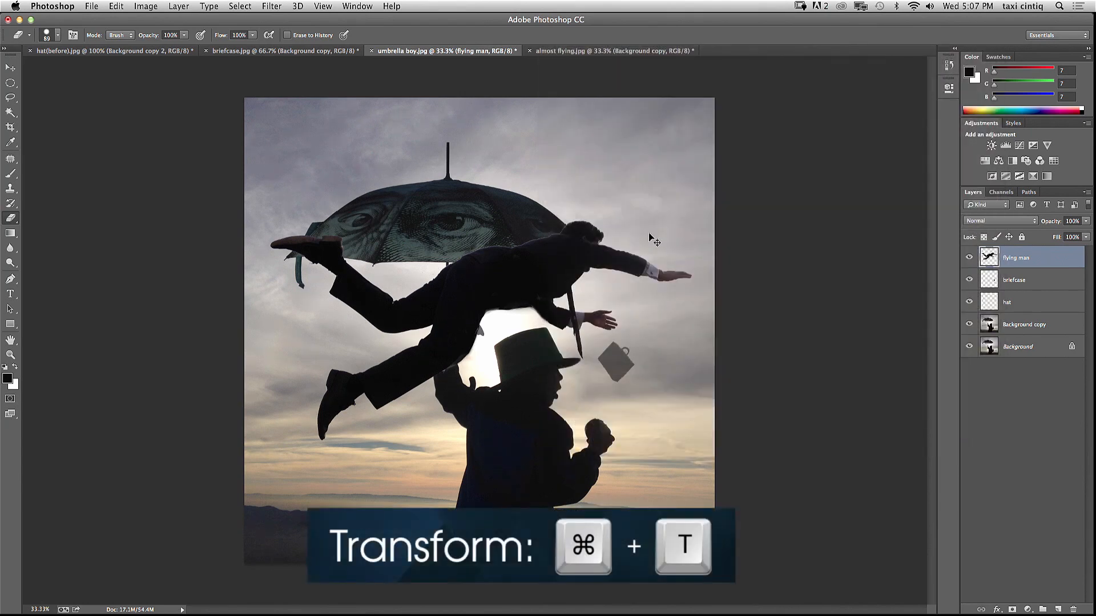
Step: Scale the flying man down to about 29% and place him in the sky above the umbrella's right edge
{"action": "key", "text": "super+t"}
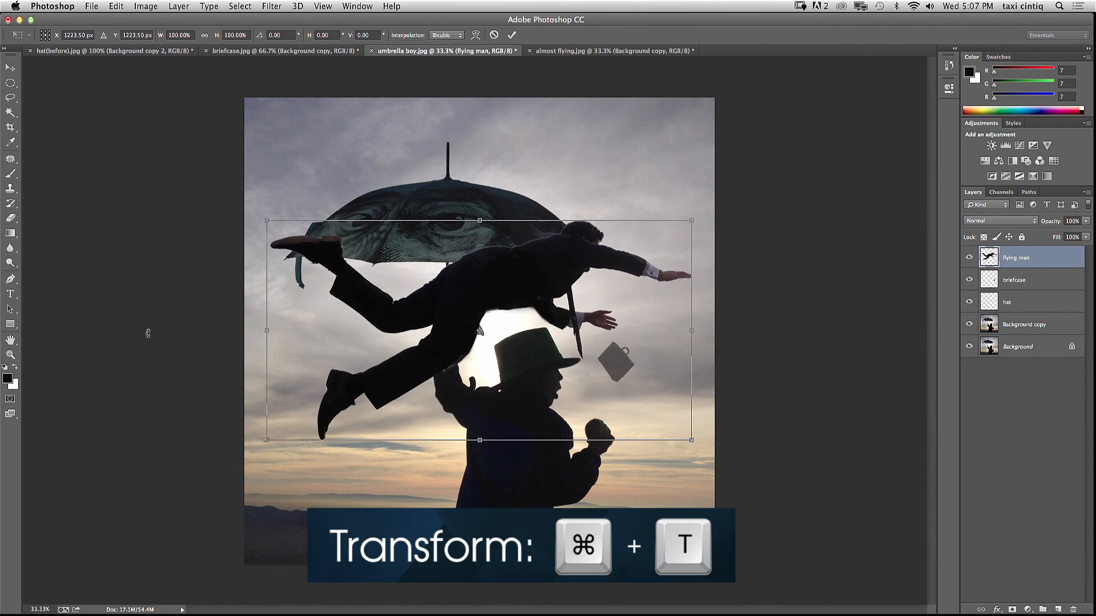
{"action": "left_click_drag", "start_coordinate": [265, 220], "coordinate": [509, 368]}
{"action": "left_click_drag", "start_coordinate": [602, 377], "coordinate": [608, 134]}
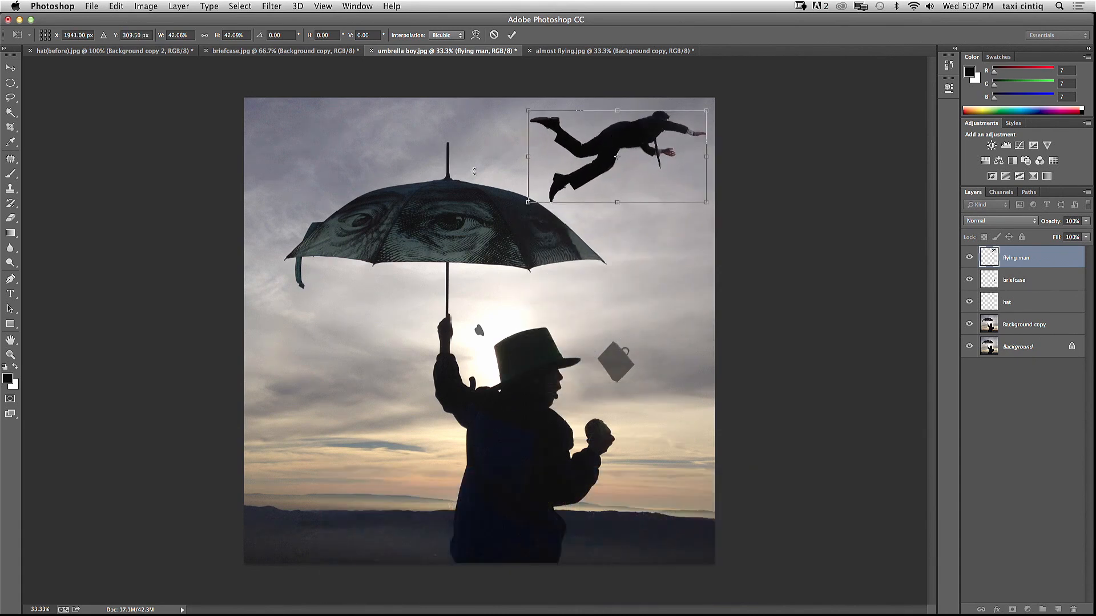
{"action": "left_click_drag", "start_coordinate": [520, 109], "coordinate": [574, 138]}
{"action": "left_click_drag", "start_coordinate": [627, 168], "coordinate": [607, 163]}
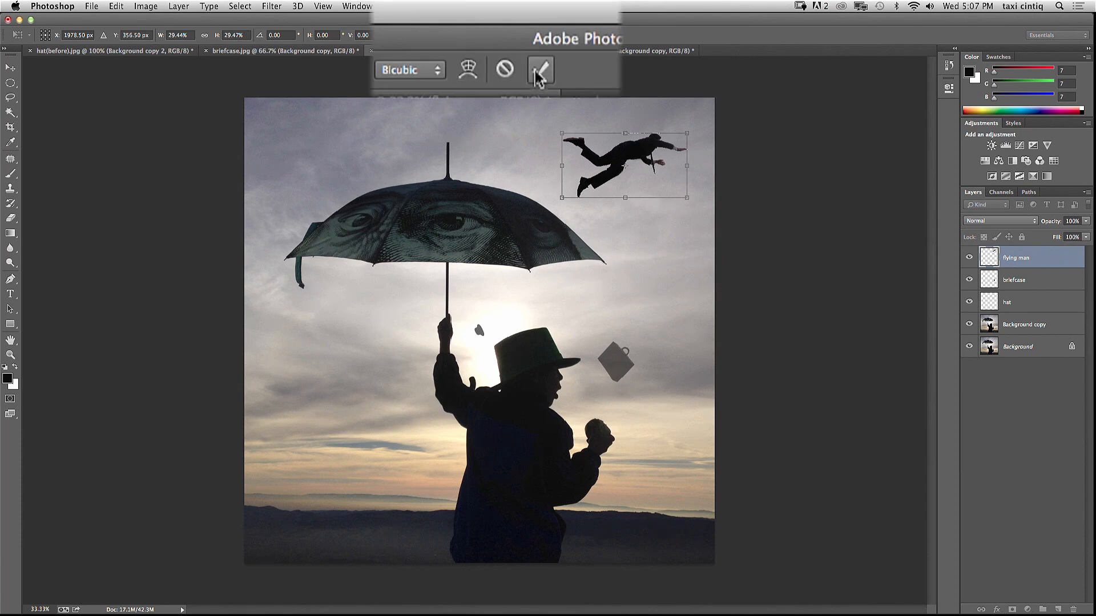
{"action": "left_click", "coordinate": [512, 35]}
Step: Lower the flying man layer's opacity so the figure fades like the briefcase
{"action": "key", "text": "e"}
{"action": "left_click", "coordinate": [1086, 221]}
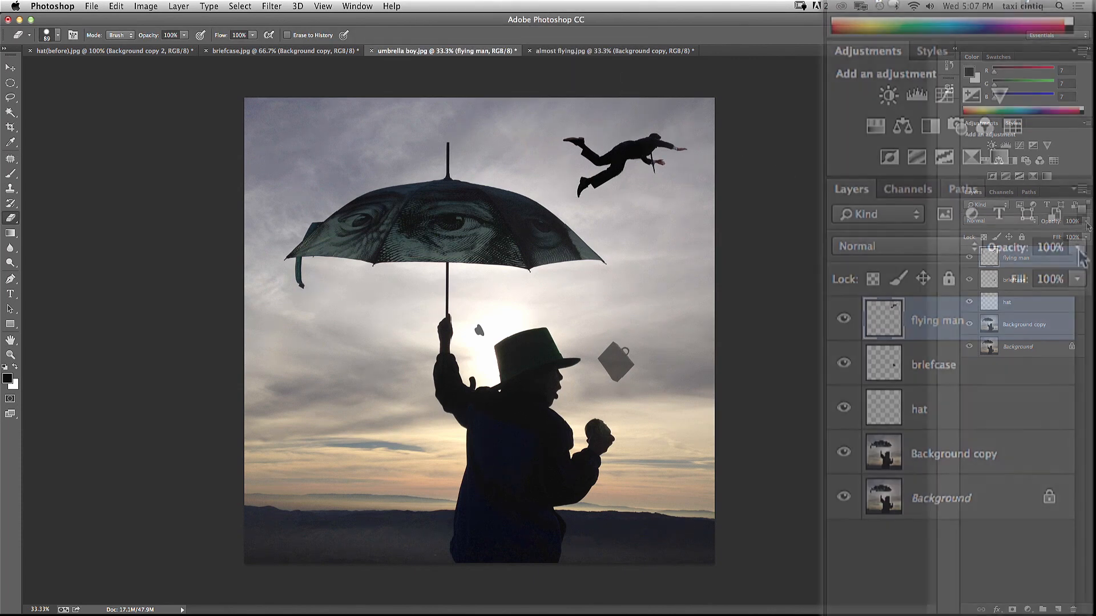
{"action": "left_click_drag", "start_coordinate": [1084, 232], "coordinate": [1068, 235]}
{"action": "left_click_drag", "start_coordinate": [1042, 275], "coordinate": [1046, 275]}
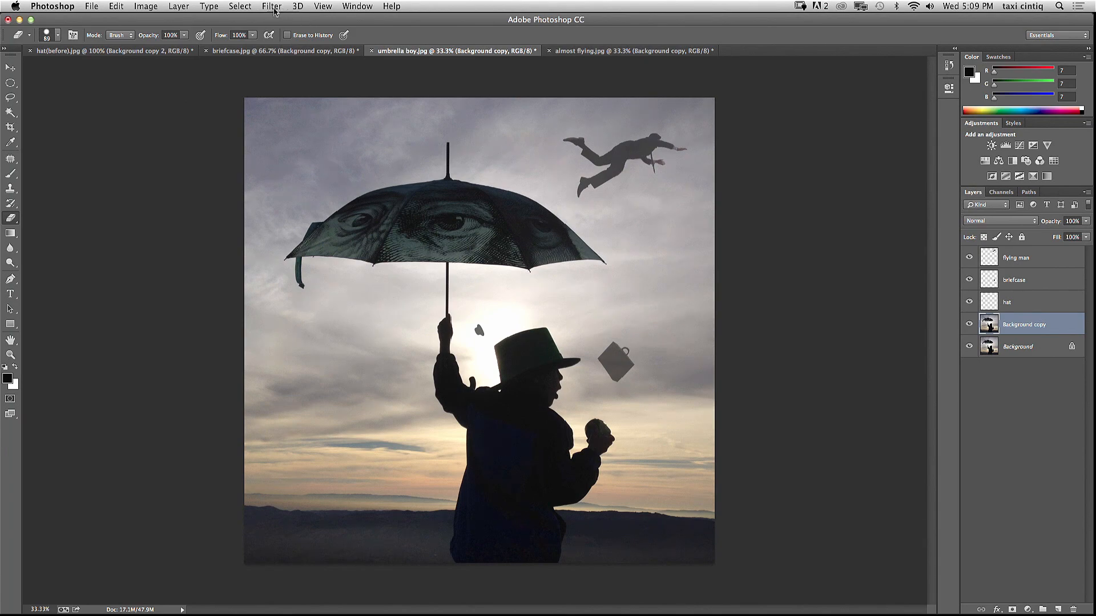
Step: Open the Liquify filter on the Background copy layer and set the brush size to 175
{"action": "left_click", "coordinate": [272, 6]}
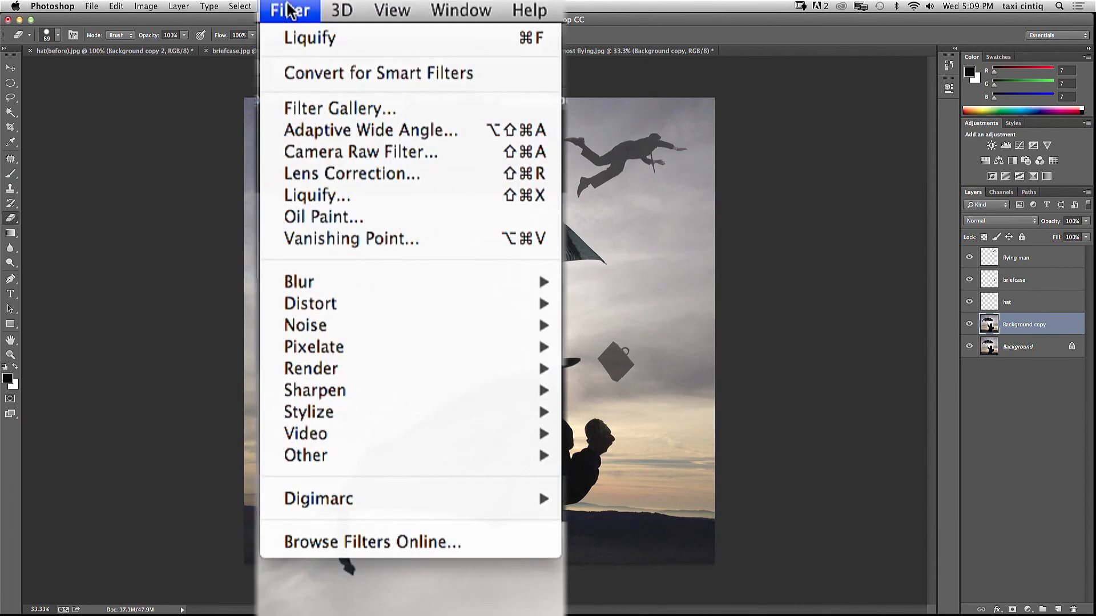
{"action": "left_click", "coordinate": [313, 196]}
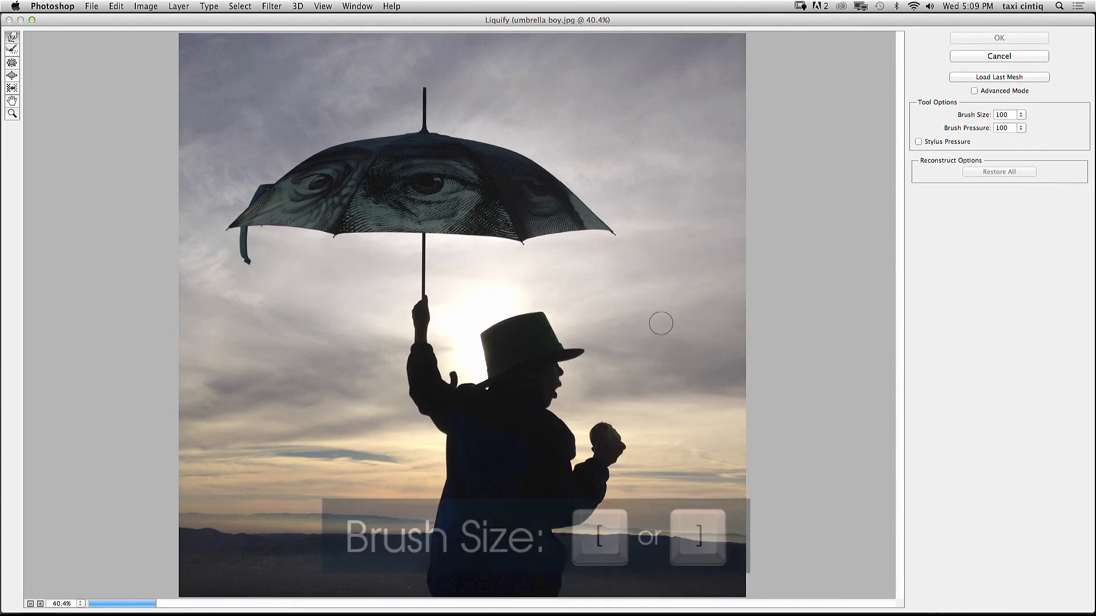
{"action": "key", "text": "bracketright"}
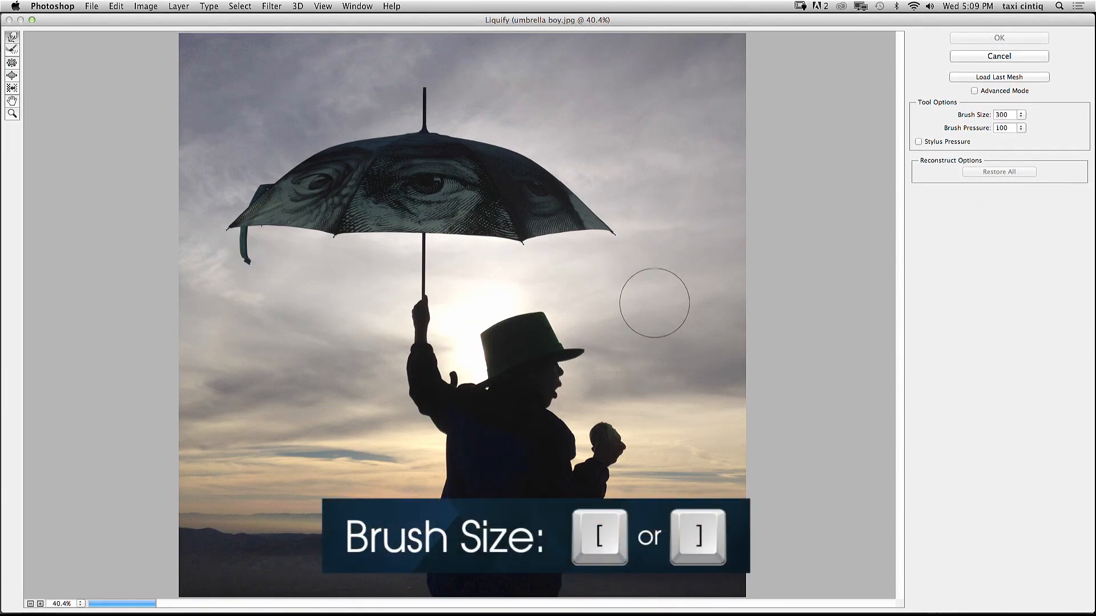
{"action": "key", "text": "bracketleft"}
{"action": "key", "text": "bracketleft"}
{"action": "key", "text": "bracketleft"}
{"action": "key", "text": "bracketleft"}
{"action": "key", "text": "bracketleft"}
{"action": "key", "text": "bracketleft"}
{"action": "key", "text": "bracketleft"}
{"action": "key", "text": "bracketleft"}
{"action": "key", "text": "bracketleft"}
Step: Warp swirls into the clouds right of the hat, left of the boy's arm, and in both upper corners of the sky
{"action": "mouse_move", "coordinate": [614, 287]}
{"action": "left_mouse_down"}
{"action": "mouse_move", "coordinate": [668, 260]}
{"action": "mouse_move", "coordinate": [653, 283]}
{"action": "left_mouse_up"}
{"action": "mouse_move", "coordinate": [299, 413]}
{"action": "left_mouse_down"}
{"action": "mouse_move", "coordinate": [212, 371]}
{"action": "mouse_move", "coordinate": [226, 311]}
{"action": "mouse_move", "coordinate": [319, 292]}
{"action": "mouse_move", "coordinate": [318, 359]}
{"action": "mouse_move", "coordinate": [238, 341]}
{"action": "mouse_move", "coordinate": [310, 324]}
{"action": "mouse_move", "coordinate": [266, 322]}
{"action": "mouse_move", "coordinate": [299, 357]}
{"action": "mouse_move", "coordinate": [304, 344]}
{"action": "mouse_move", "coordinate": [251, 301]}
{"action": "mouse_move", "coordinate": [322, 304]}
{"action": "mouse_move", "coordinate": [298, 381]}
{"action": "mouse_move", "coordinate": [223, 346]}
{"action": "mouse_move", "coordinate": [305, 285]}
{"action": "mouse_move", "coordinate": [329, 373]}
{"action": "mouse_move", "coordinate": [241, 371]}
{"action": "mouse_move", "coordinate": [258, 356]}
{"action": "left_mouse_up"}
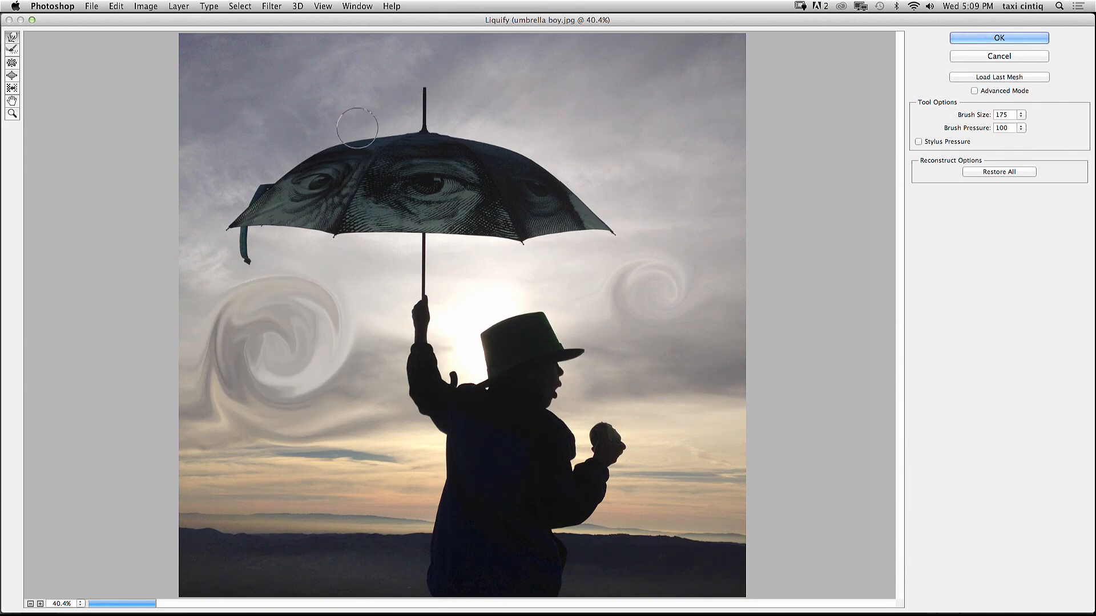
{"action": "mouse_move", "coordinate": [386, 97]}
{"action": "left_mouse_down"}
{"action": "mouse_move", "coordinate": [236, 106]}
{"action": "mouse_move", "coordinate": [231, 64]}
{"action": "mouse_move", "coordinate": [309, 79]}
{"action": "mouse_move", "coordinate": [252, 83]}
{"action": "mouse_move", "coordinate": [282, 86]}
{"action": "left_mouse_up"}
{"action": "mouse_move", "coordinate": [644, 189]}
{"action": "left_mouse_down"}
{"action": "mouse_move", "coordinate": [554, 95]}
{"action": "mouse_move", "coordinate": [587, 59]}
{"action": "mouse_move", "coordinate": [697, 105]}
{"action": "mouse_move", "coordinate": [630, 156]}
{"action": "mouse_move", "coordinate": [663, 95]}
{"action": "mouse_move", "coordinate": [610, 123]}
{"action": "mouse_move", "coordinate": [619, 130]}
{"action": "mouse_move", "coordinate": [644, 131]}
{"action": "mouse_move", "coordinate": [572, 100]}
{"action": "mouse_move", "coordinate": [566, 72]}
{"action": "mouse_move", "coordinate": [591, 48]}
{"action": "mouse_move", "coordinate": [664, 53]}
{"action": "mouse_move", "coordinate": [713, 117]}
{"action": "mouse_move", "coordinate": [620, 153]}
{"action": "mouse_move", "coordinate": [604, 92]}
{"action": "mouse_move", "coordinate": [638, 44]}
{"action": "left_mouse_up"}
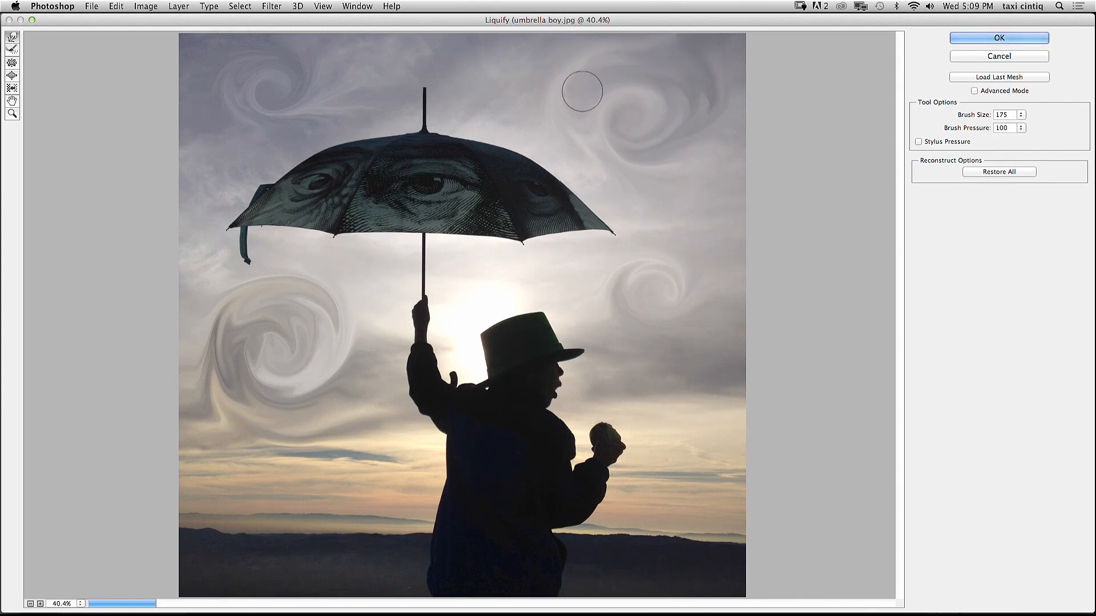
Step: Add a swirl beside the umbrella's tip, enlarge the upper corner swirls, and build up the cloud swirl right of the hat
{"action": "mouse_move", "coordinate": [642, 159]}
{"action": "left_mouse_down"}
{"action": "mouse_move", "coordinate": [578, 138]}
{"action": "mouse_move", "coordinate": [561, 99]}
{"action": "mouse_move", "coordinate": [663, 94]}
{"action": "mouse_move", "coordinate": [606, 139]}
{"action": "mouse_move", "coordinate": [635, 117]}
{"action": "left_mouse_up"}
{"action": "mouse_move", "coordinate": [508, 93]}
{"action": "left_mouse_down"}
{"action": "mouse_move", "coordinate": [469, 95]}
{"action": "mouse_move", "coordinate": [468, 57]}
{"action": "mouse_move", "coordinate": [519, 77]}
{"action": "left_mouse_up"}
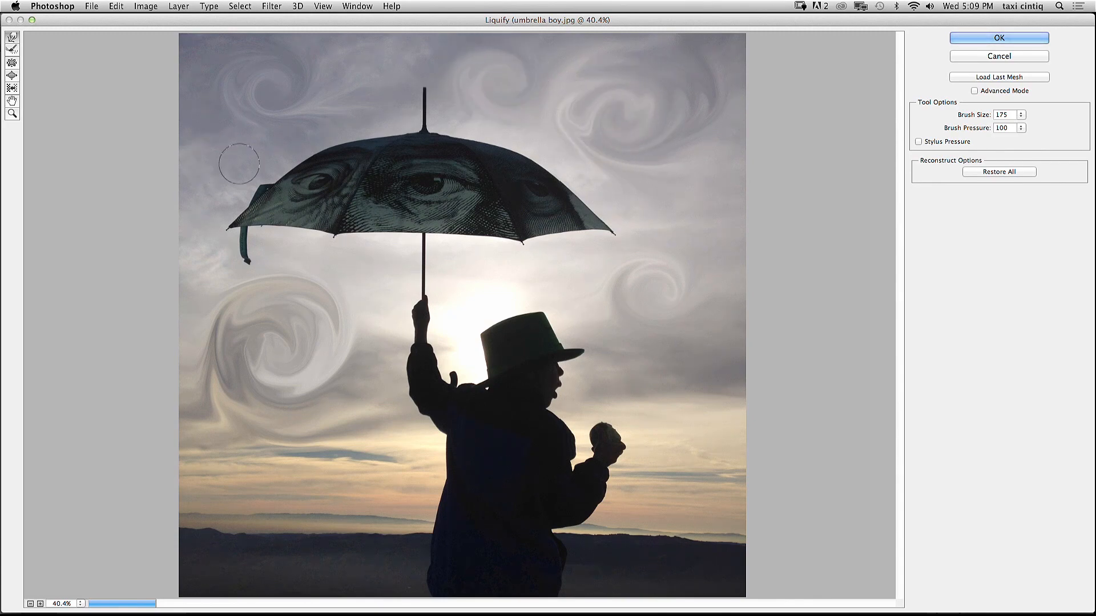
{"action": "mouse_move", "coordinate": [201, 127]}
{"action": "left_mouse_down"}
{"action": "mouse_move", "coordinate": [227, 71]}
{"action": "mouse_move", "coordinate": [218, 126]}
{"action": "mouse_move", "coordinate": [237, 171]}
{"action": "mouse_move", "coordinate": [202, 183]}
{"action": "mouse_move", "coordinate": [211, 97]}
{"action": "mouse_move", "coordinate": [286, 114]}
{"action": "mouse_move", "coordinate": [227, 109]}
{"action": "mouse_move", "coordinate": [255, 66]}
{"action": "mouse_move", "coordinate": [264, 101]}
{"action": "left_mouse_up"}
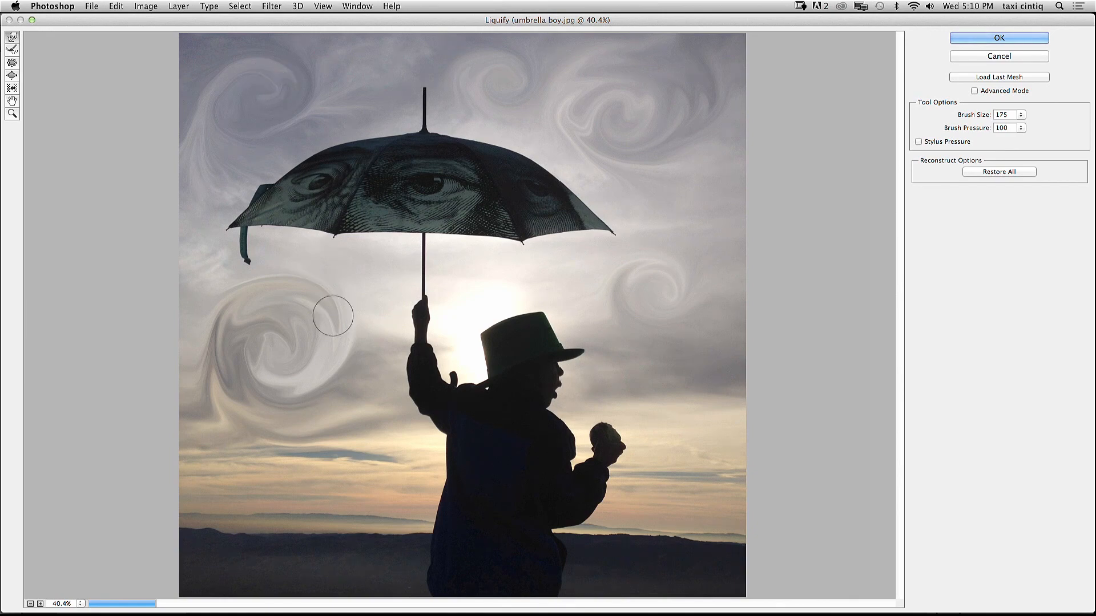
{"action": "left_click_drag", "start_coordinate": [379, 312], "coordinate": [301, 254]}
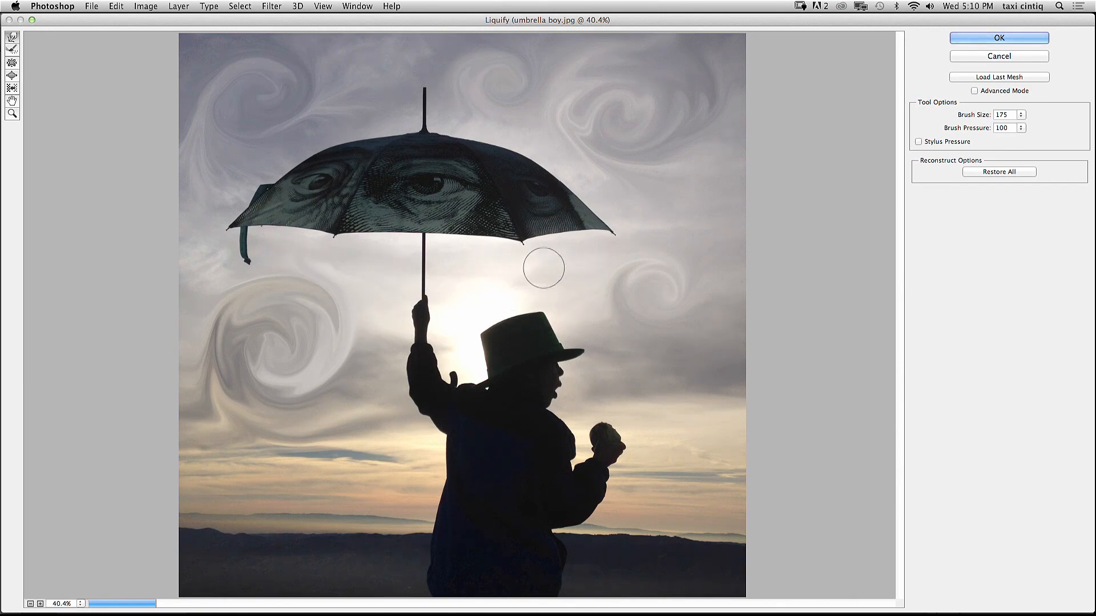
{"action": "mouse_move", "coordinate": [712, 357]}
{"action": "left_mouse_down"}
{"action": "mouse_move", "coordinate": [652, 342]}
{"action": "mouse_move", "coordinate": [644, 281]}
{"action": "mouse_move", "coordinate": [711, 314]}
{"action": "mouse_move", "coordinate": [685, 299]}
{"action": "left_mouse_up"}
{"action": "mouse_move", "coordinate": [708, 415]}
{"action": "left_mouse_down"}
{"action": "mouse_move", "coordinate": [649, 304]}
{"action": "mouse_move", "coordinate": [693, 357]}
{"action": "mouse_move", "coordinate": [665, 348]}
{"action": "left_mouse_up"}
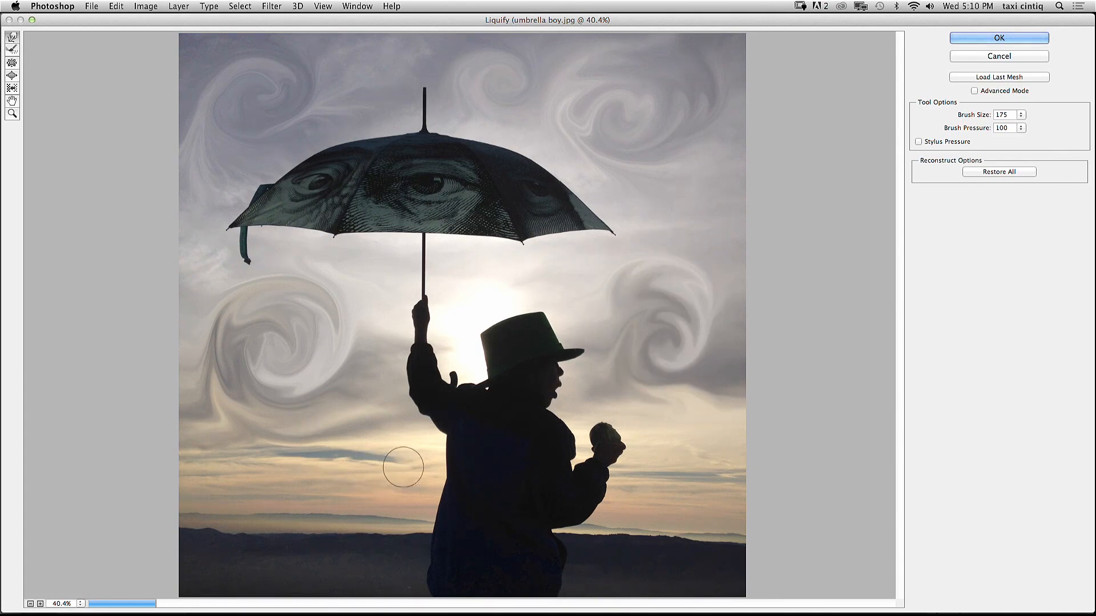
Step: Ripple the cloud bands above the horizon, add more swirls around the umbrella, and apply the Liquify distortion
{"action": "left_click_drag", "start_coordinate": [403, 457], "coordinate": [200, 457]}
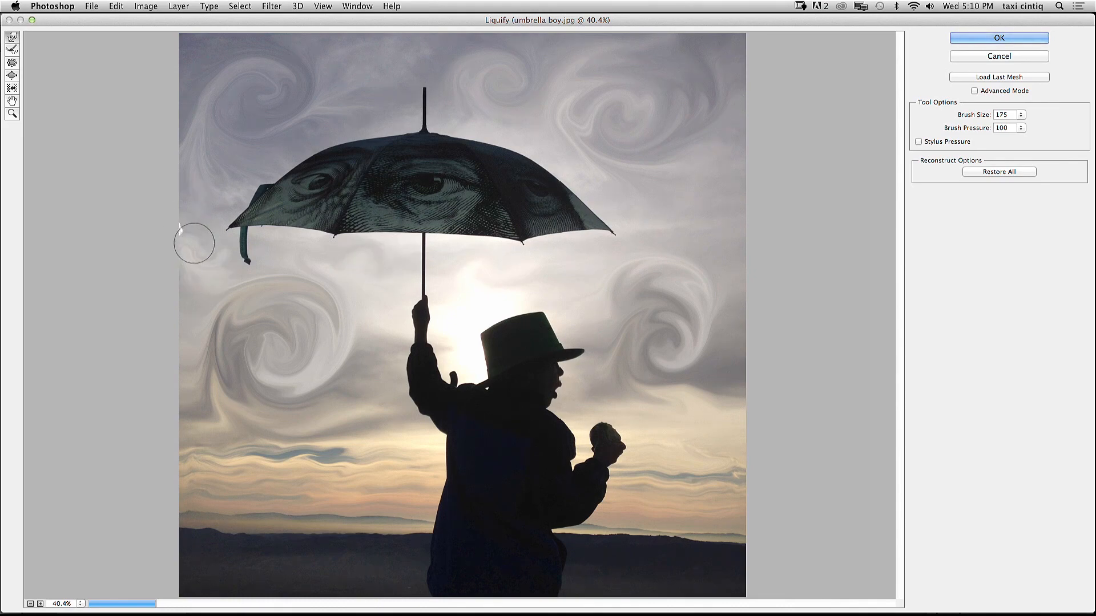
{"action": "mouse_move", "coordinate": [228, 105]}
{"action": "left_mouse_down"}
{"action": "mouse_move", "coordinate": [210, 75]}
{"action": "mouse_move", "coordinate": [240, 40]}
{"action": "mouse_move", "coordinate": [287, 59]}
{"action": "mouse_move", "coordinate": [278, 105]}
{"action": "mouse_move", "coordinate": [252, 48]}
{"action": "mouse_move", "coordinate": [285, 38]}
{"action": "left_mouse_up"}
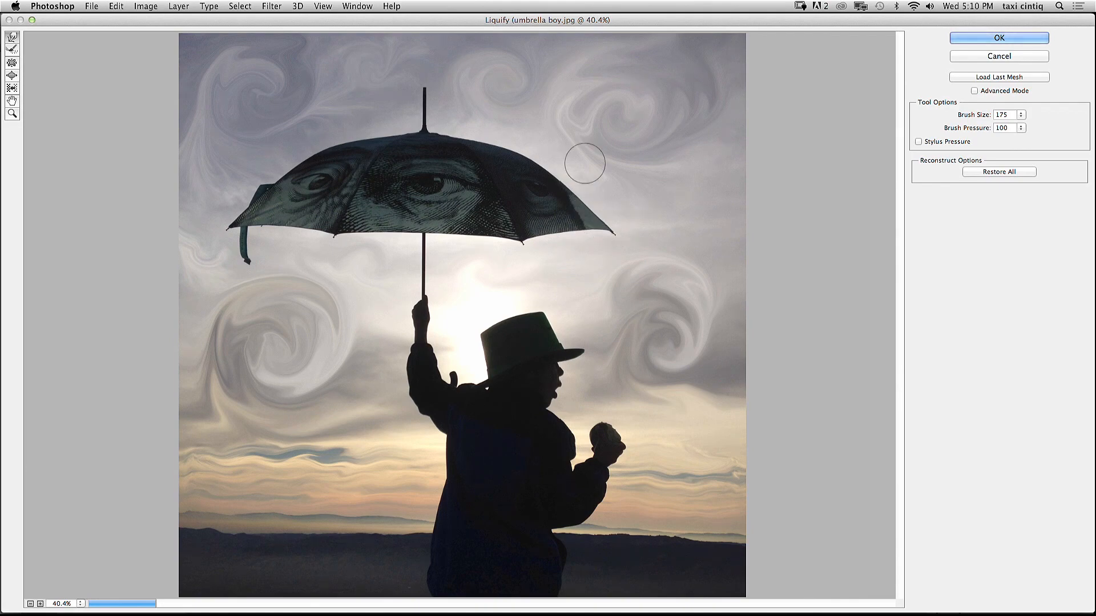
{"action": "mouse_move", "coordinate": [614, 175]}
{"action": "left_mouse_down"}
{"action": "mouse_move", "coordinate": [594, 134]}
{"action": "mouse_move", "coordinate": [626, 158]}
{"action": "mouse_move", "coordinate": [630, 116]}
{"action": "mouse_move", "coordinate": [608, 130]}
{"action": "mouse_move", "coordinate": [625, 144]}
{"action": "mouse_move", "coordinate": [646, 122]}
{"action": "mouse_move", "coordinate": [593, 106]}
{"action": "left_mouse_up"}
{"action": "left_click", "coordinate": [996, 38]}
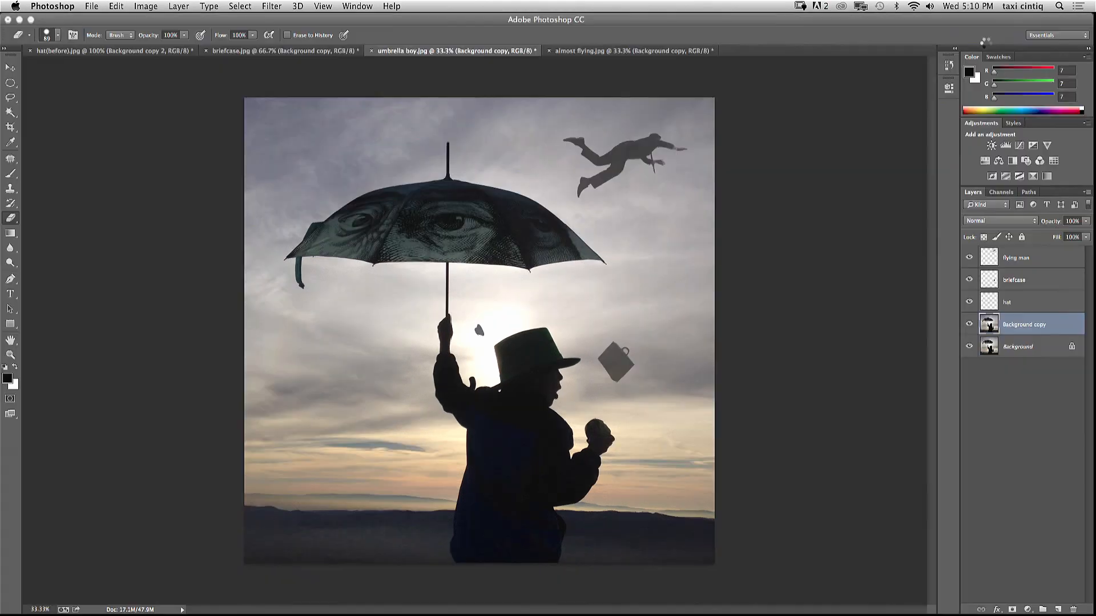
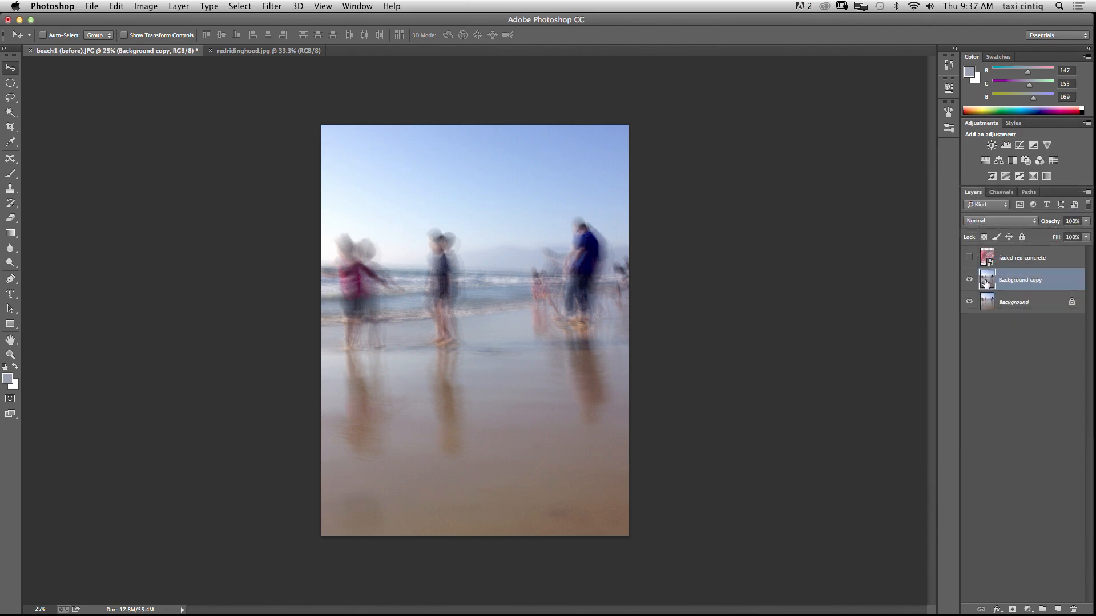
Step: Switch to the Mixer Brush for the beach photo's Background copy layer and choose a 60 px flat bristle brush
{"action": "left_click", "coordinate": [9, 175]}
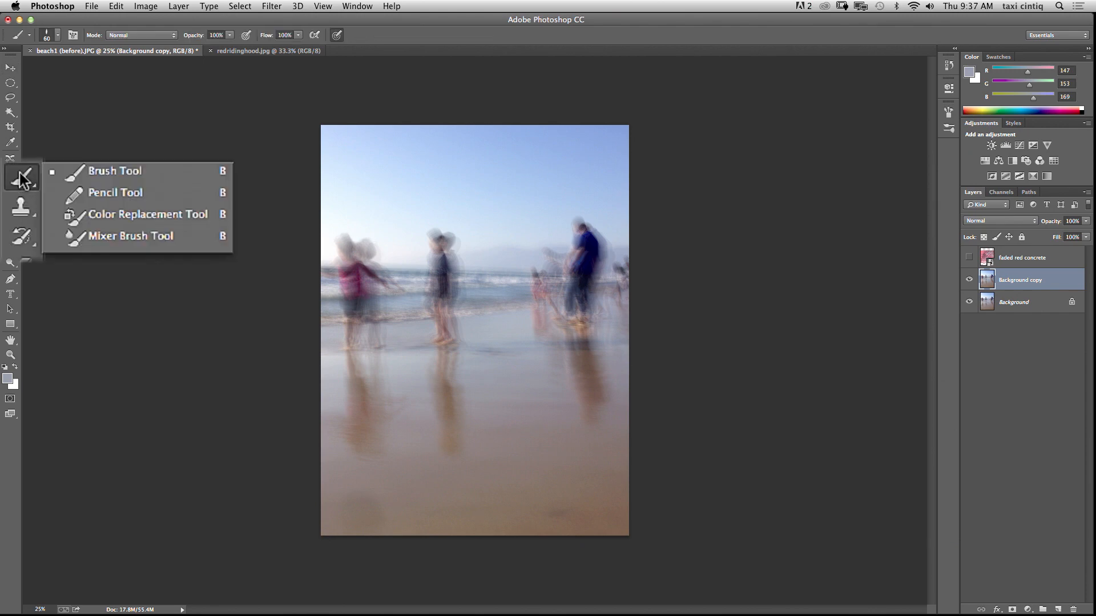
{"action": "left_click", "coordinate": [75, 241]}
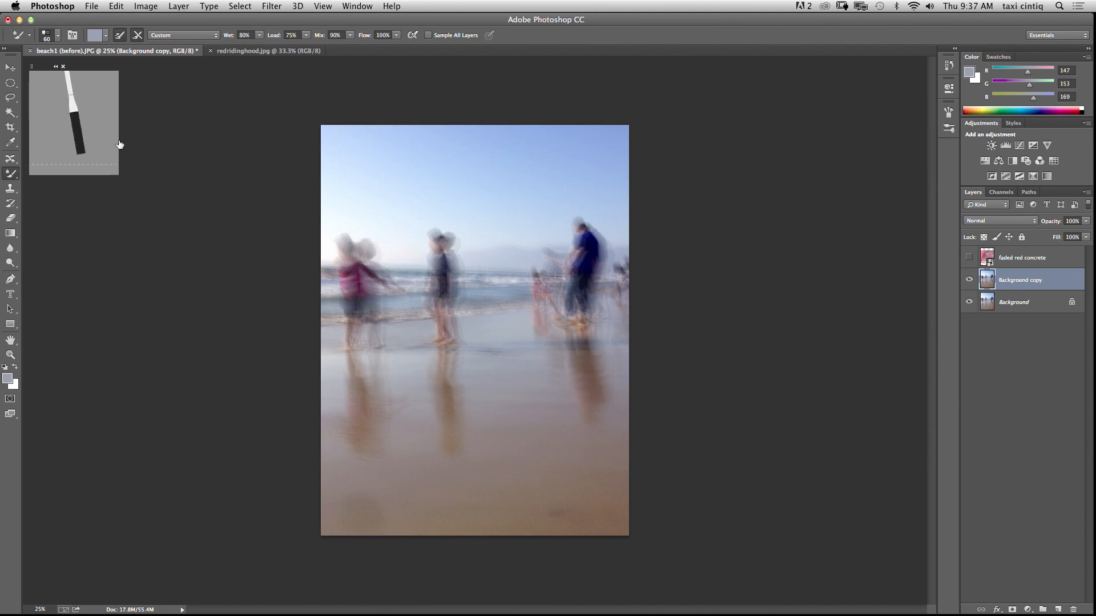
{"action": "left_click", "coordinate": [58, 36]}
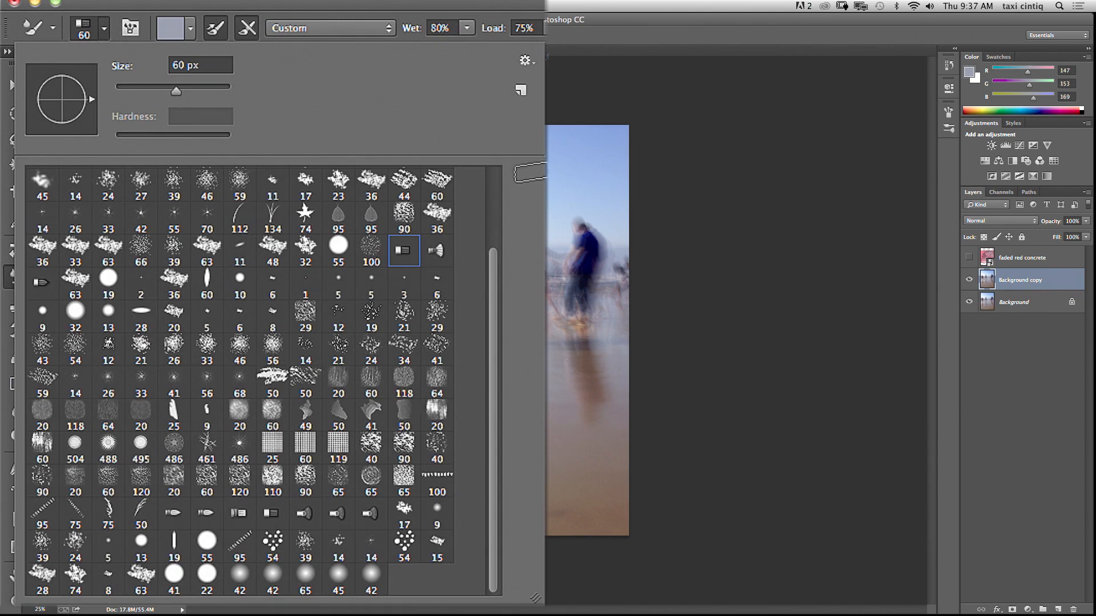
{"action": "left_click", "coordinate": [91, 382]}
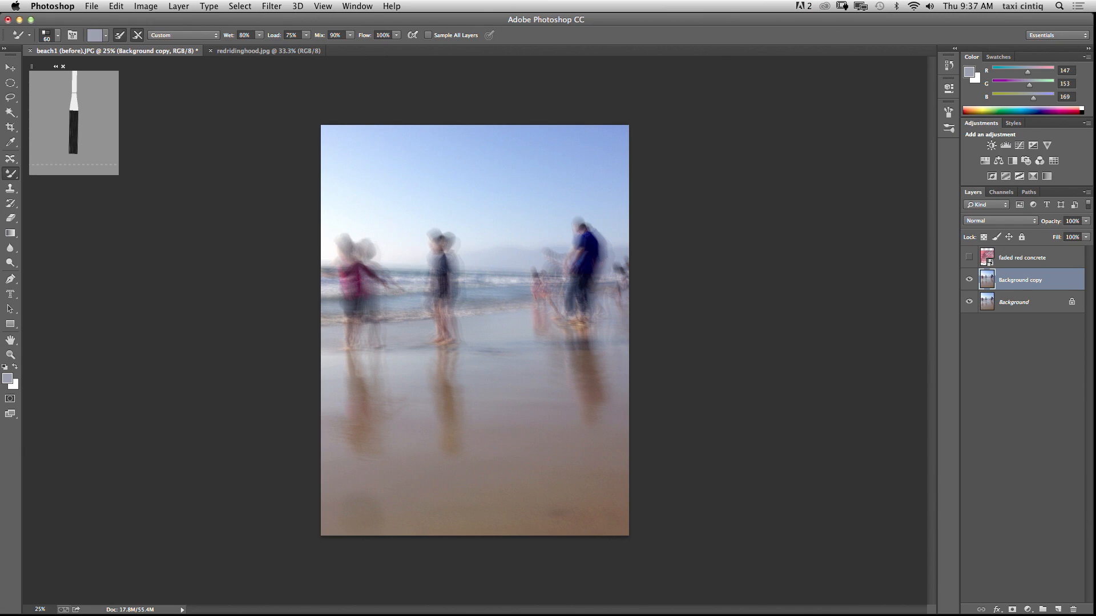
Step: Sample the foreground colour from the sky with the Eyedropper and deepen it to a blue of RGB 127, 172, 221
{"action": "key", "text": "e"}
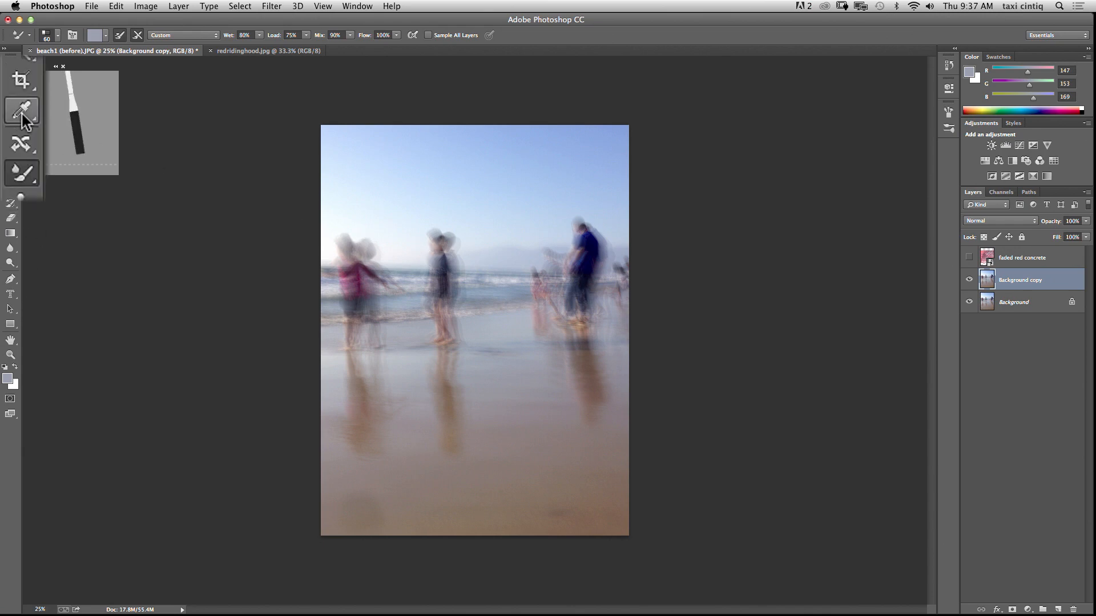
{"action": "left_click", "coordinate": [23, 114]}
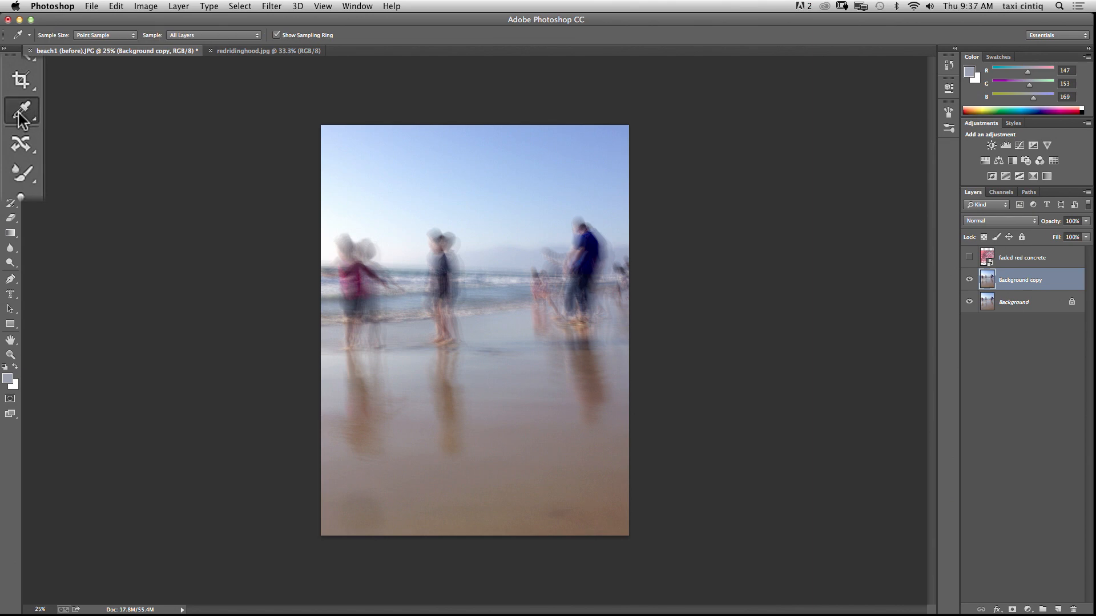
{"action": "left_click", "coordinate": [515, 185]}
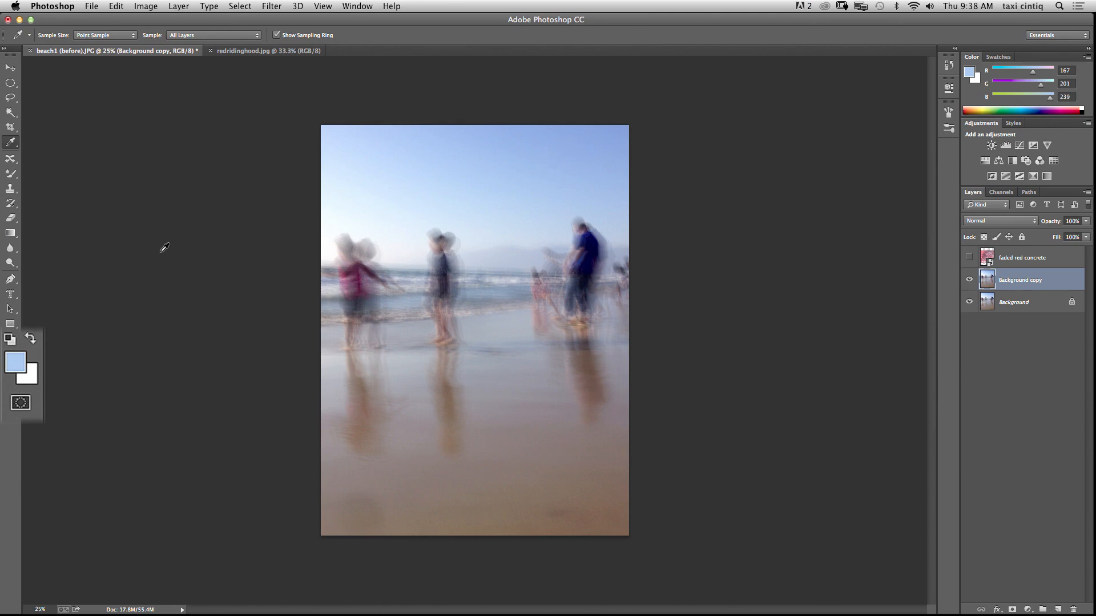
{"action": "left_click", "coordinate": [15, 362]}
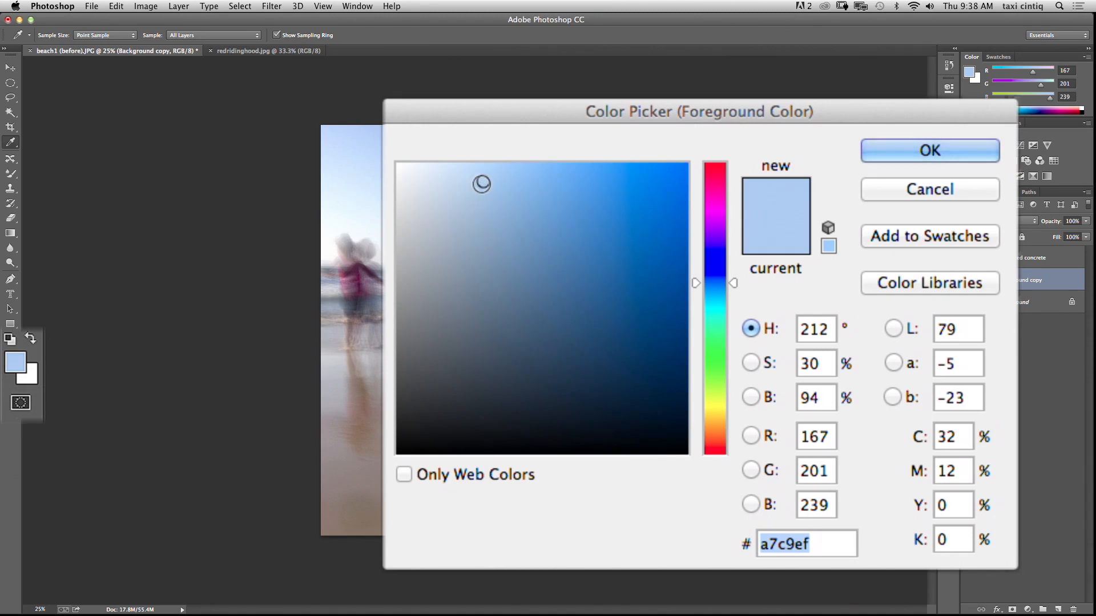
{"action": "mouse_move", "coordinate": [481, 184]}
{"action": "left_mouse_down"}
{"action": "mouse_move", "coordinate": [486, 200]}
{"action": "mouse_move", "coordinate": [519, 202]}
{"action": "left_mouse_up"}
{"action": "left_click", "coordinate": [887, 151]}
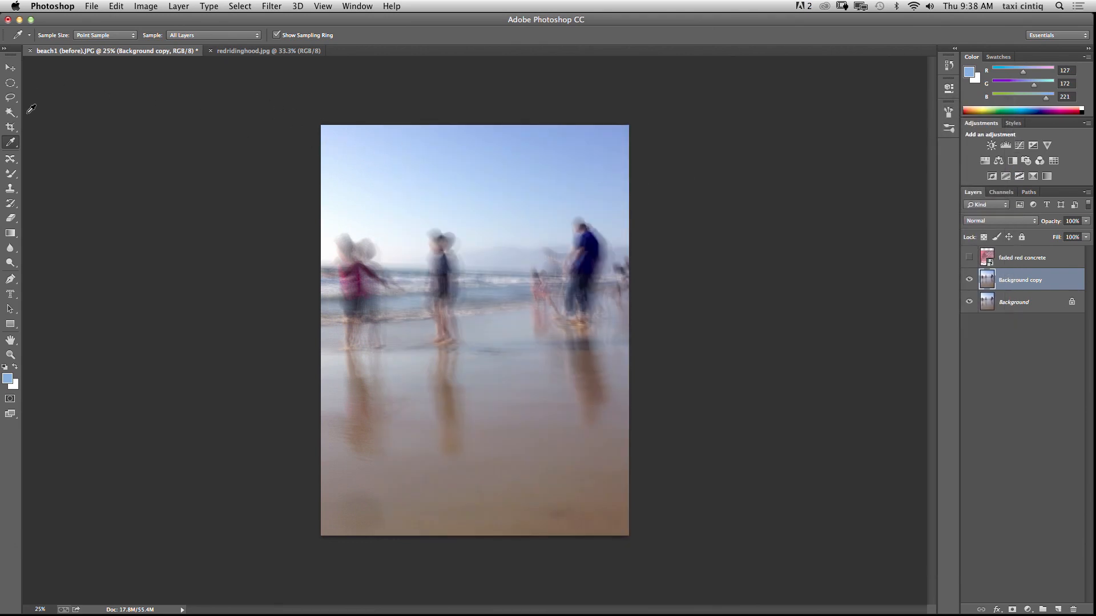
Step: Return to the Mixer Brush and set Mix to 94%, Wet to 91% and Load to 90%
{"action": "left_click", "coordinate": [10, 173]}
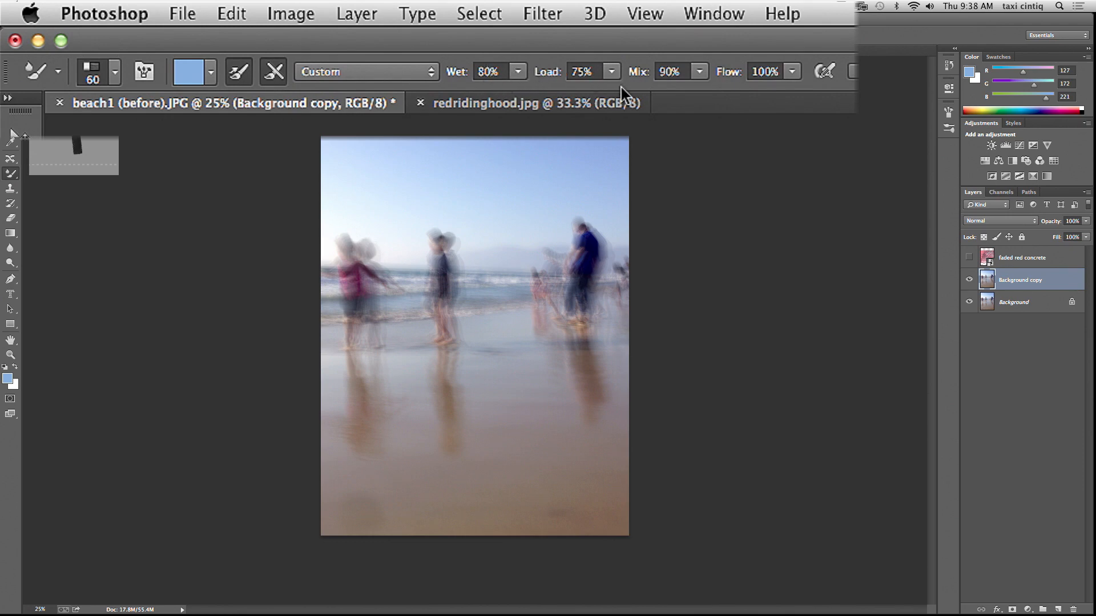
{"action": "left_click", "coordinate": [698, 71]}
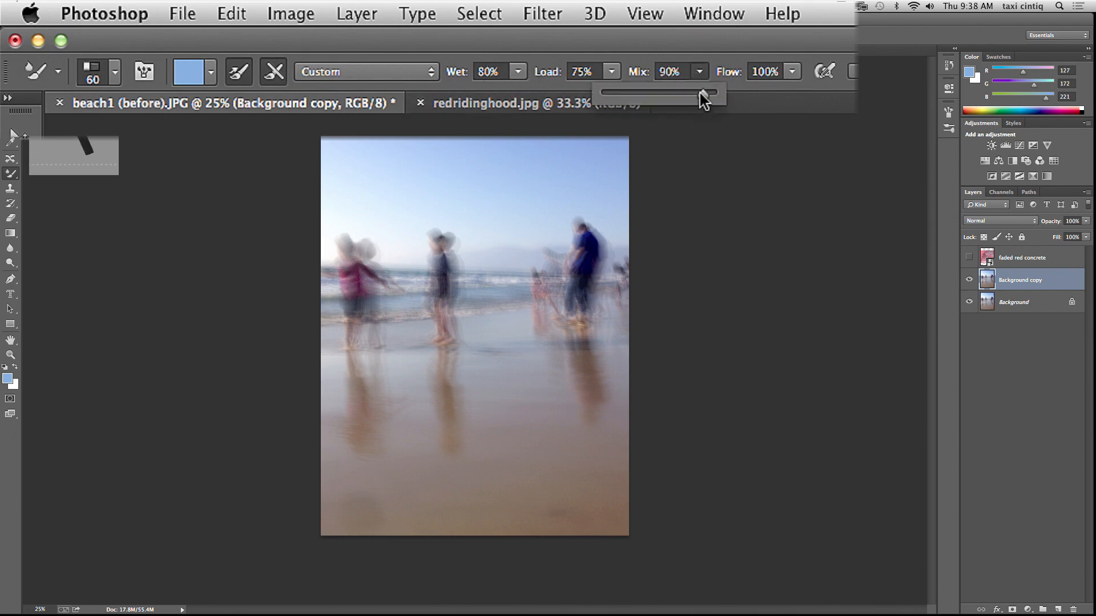
{"action": "left_click_drag", "start_coordinate": [699, 93], "coordinate": [706, 94]}
{"action": "left_click", "coordinate": [518, 73]}
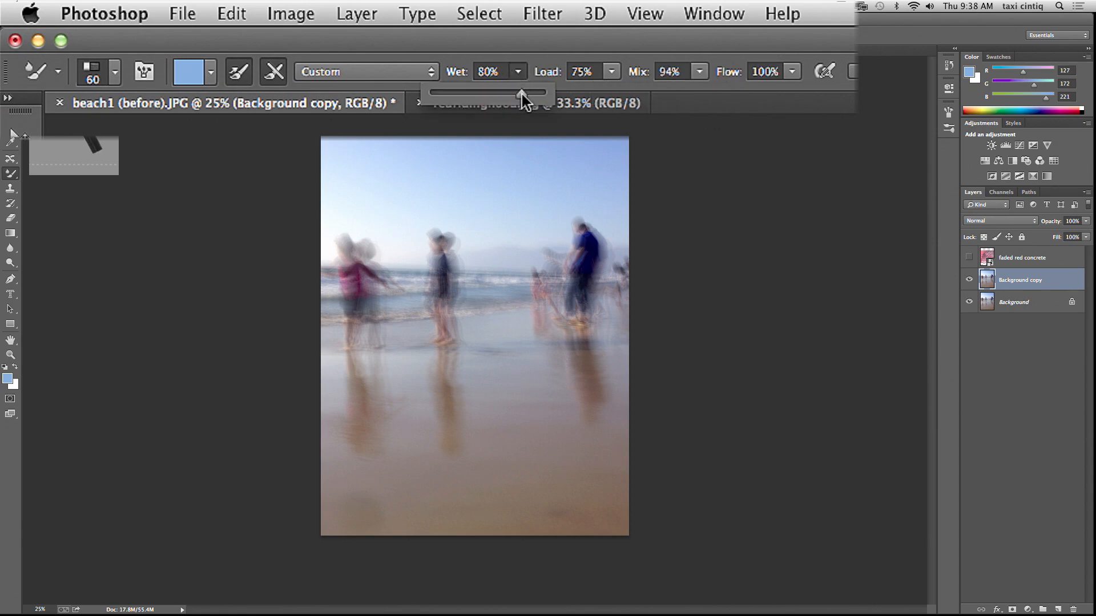
{"action": "left_click_drag", "start_coordinate": [521, 94], "coordinate": [532, 94]}
{"action": "left_click", "coordinate": [611, 70]}
{"action": "left_click_drag", "start_coordinate": [616, 98], "coordinate": [633, 97]}
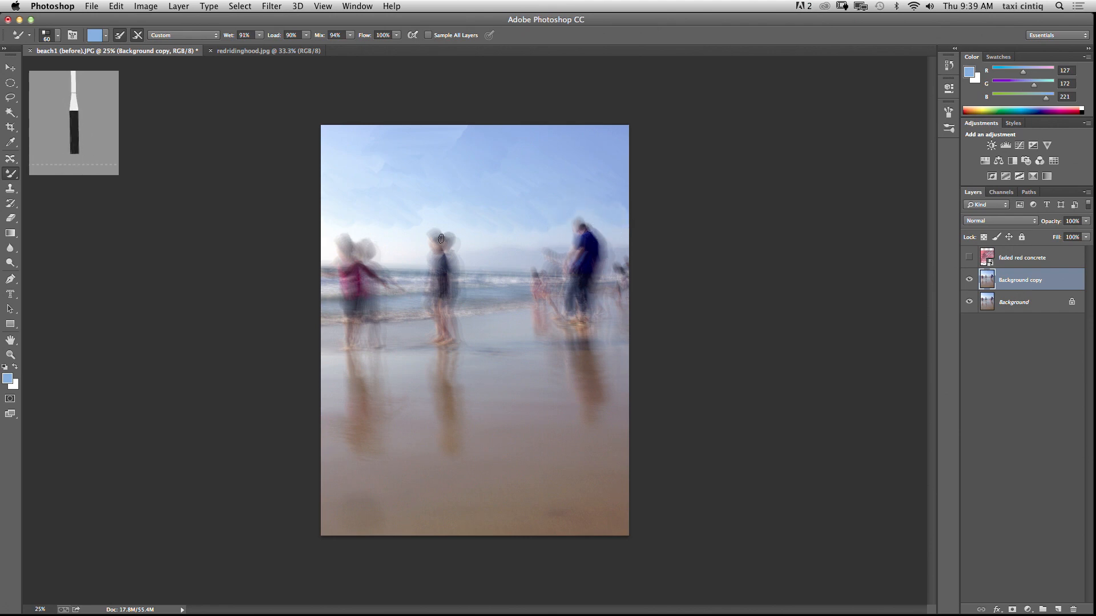
Step: Reduce the Mixer Brush size to 40 px and then 20 px for blending the sky around the figures
{"action": "key", "text": "bracketleft"}
{"action": "key", "text": "bracketleft"}
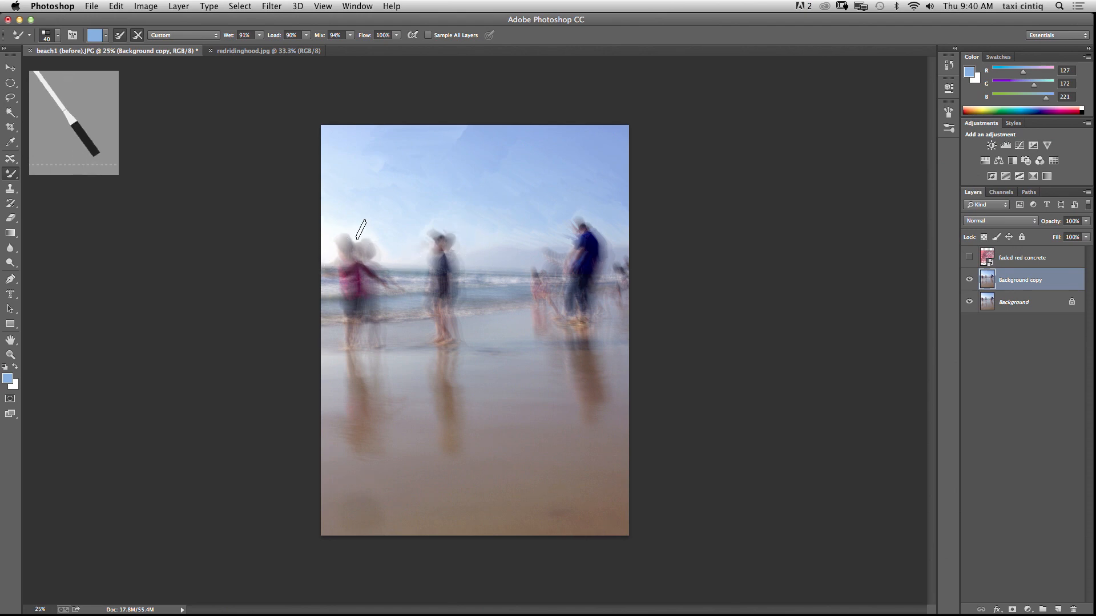
{"action": "key", "text": "bracketleft"}
{"action": "key", "text": "bracketleft"}
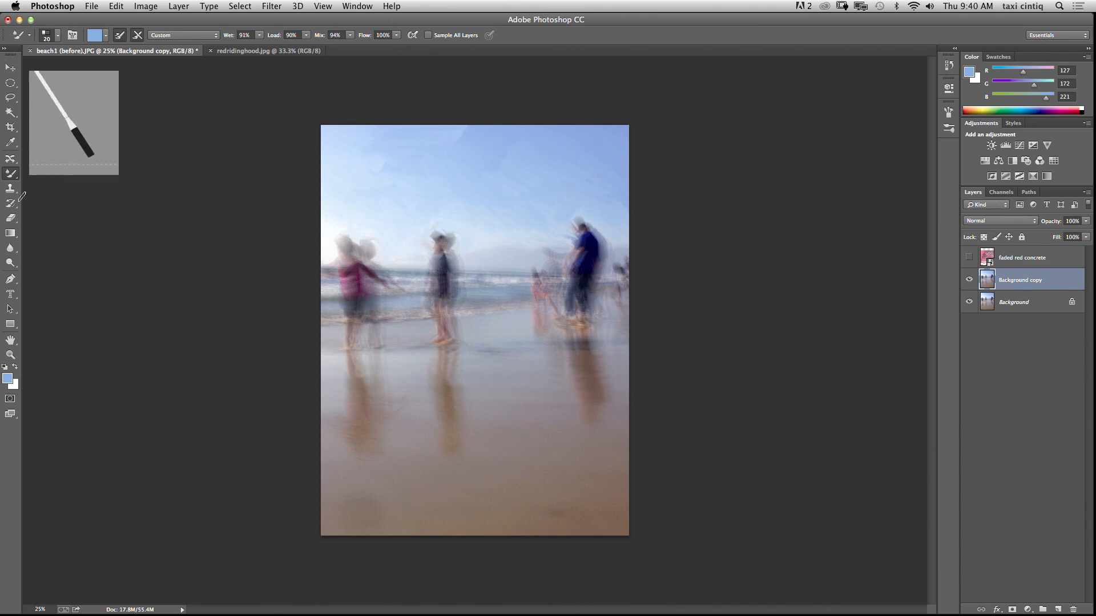
Step: Sample a blue-grey of RGB 131, 152, 173 near the horizon for the Mixer Brush and reduce its size to 15 px
{"action": "left_click", "coordinate": [11, 144]}
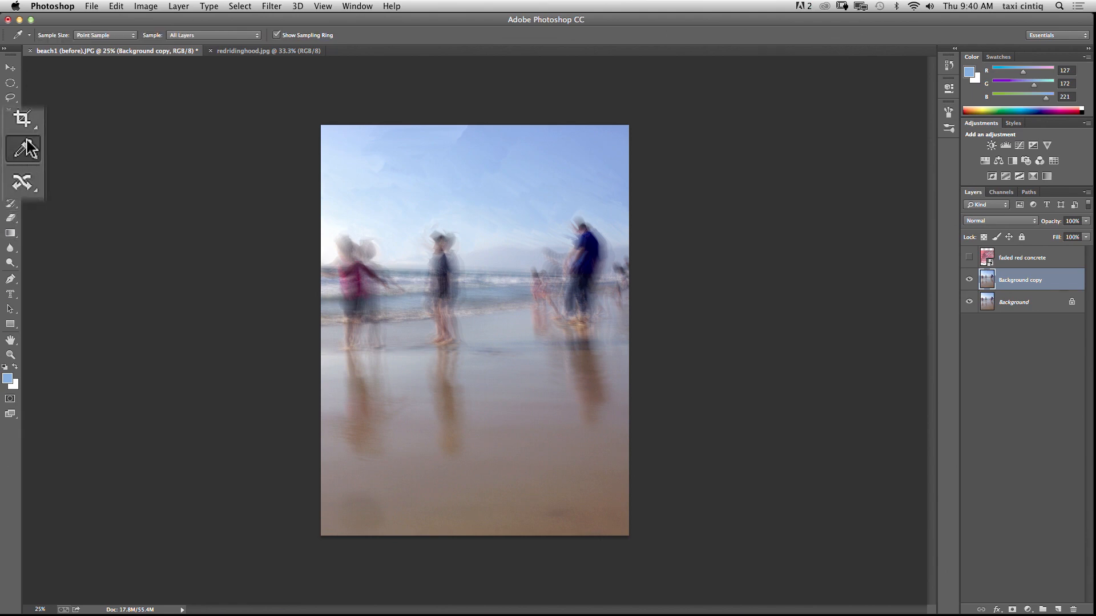
{"action": "left_click", "coordinate": [512, 273]}
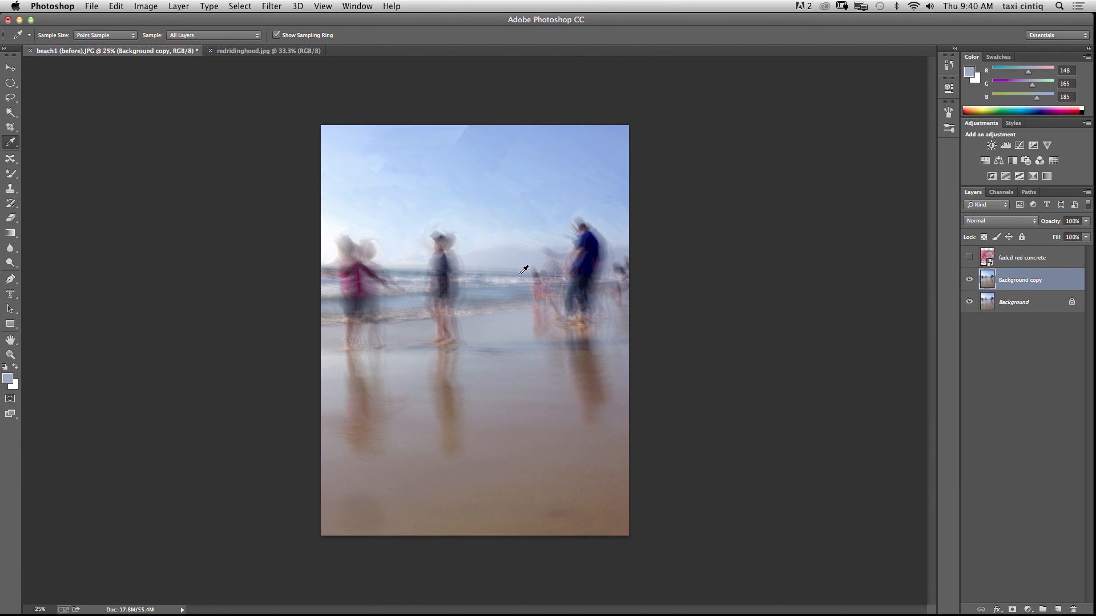
{"action": "left_click", "coordinate": [523, 270]}
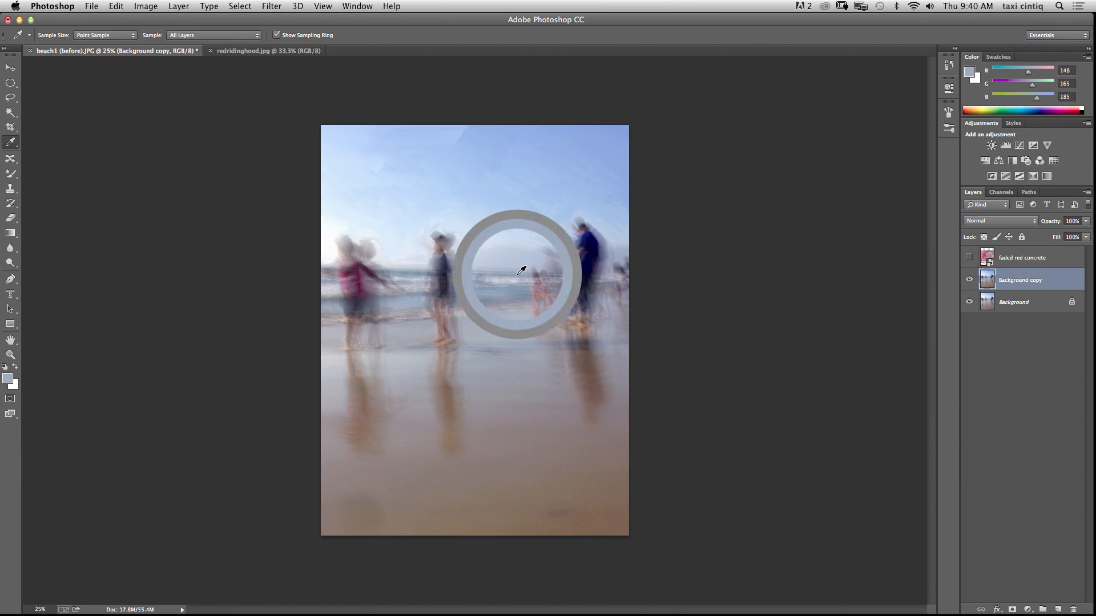
{"action": "left_click", "coordinate": [13, 172]}
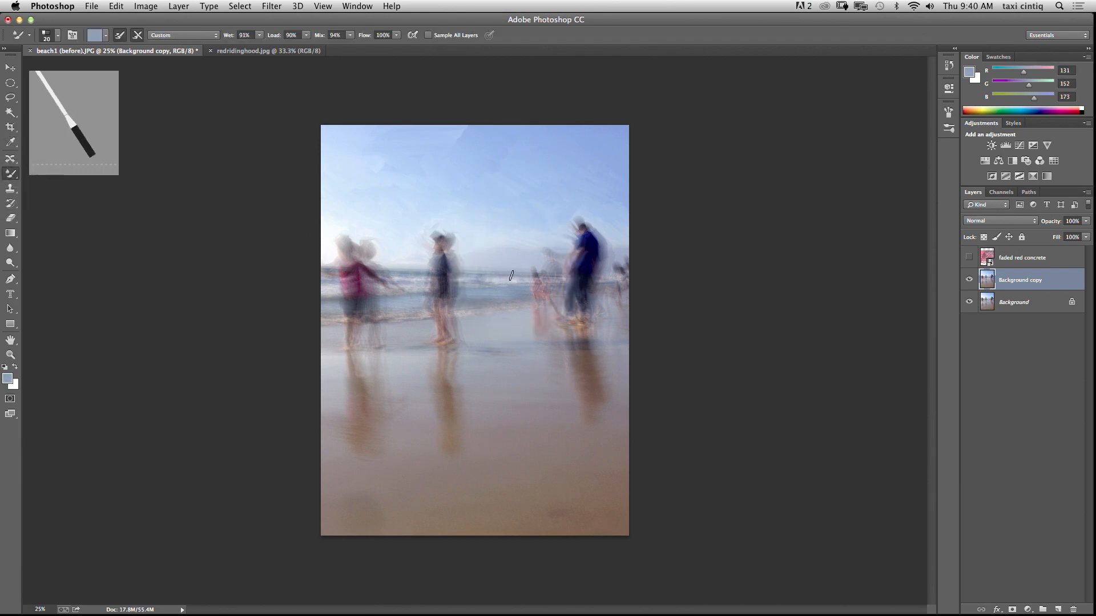
{"action": "key", "text": "bracketleft"}
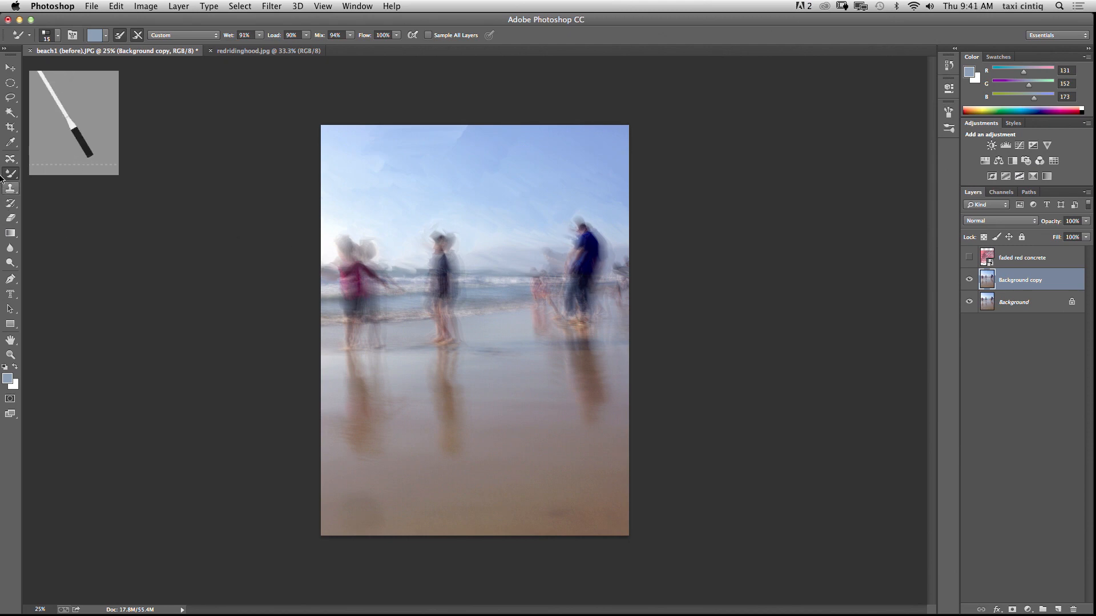
Step: Sample the navy of the blue-shirted man's shirt, RGB 25, 31, 93, and return to the Mixer Brush
{"action": "left_click", "coordinate": [11, 143]}
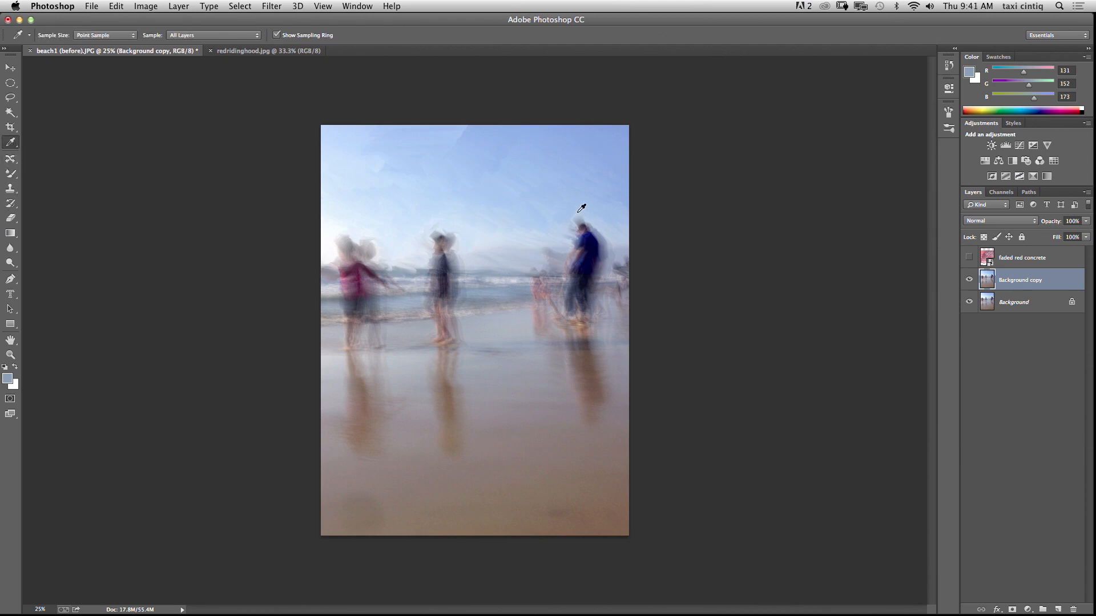
{"action": "left_click", "coordinate": [586, 253]}
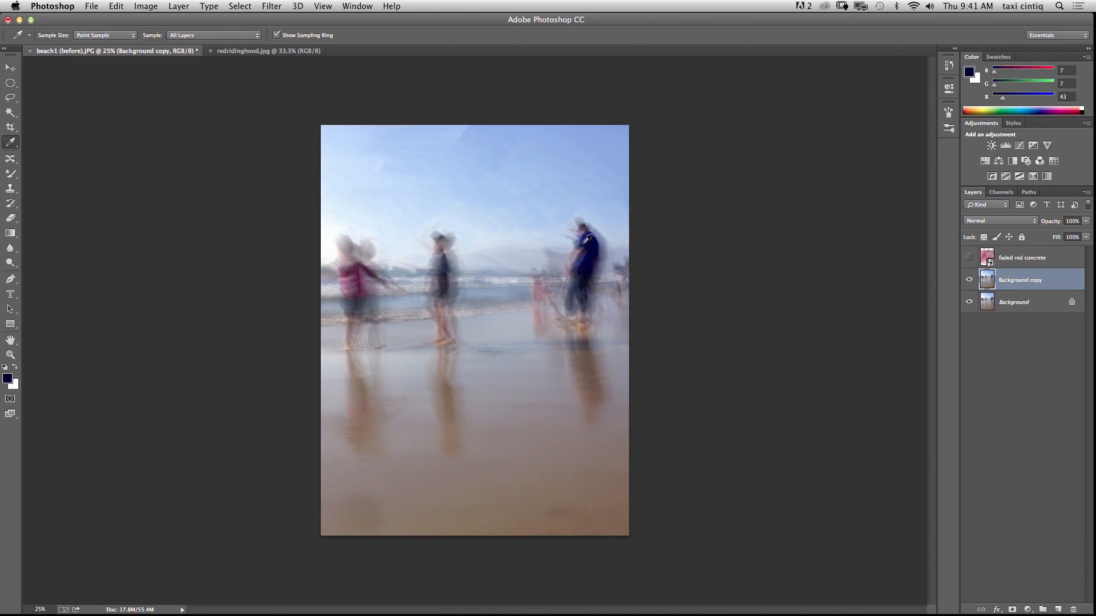
{"action": "left_click", "coordinate": [586, 241]}
{"action": "left_click", "coordinate": [589, 234]}
{"action": "left_click", "coordinate": [10, 173]}
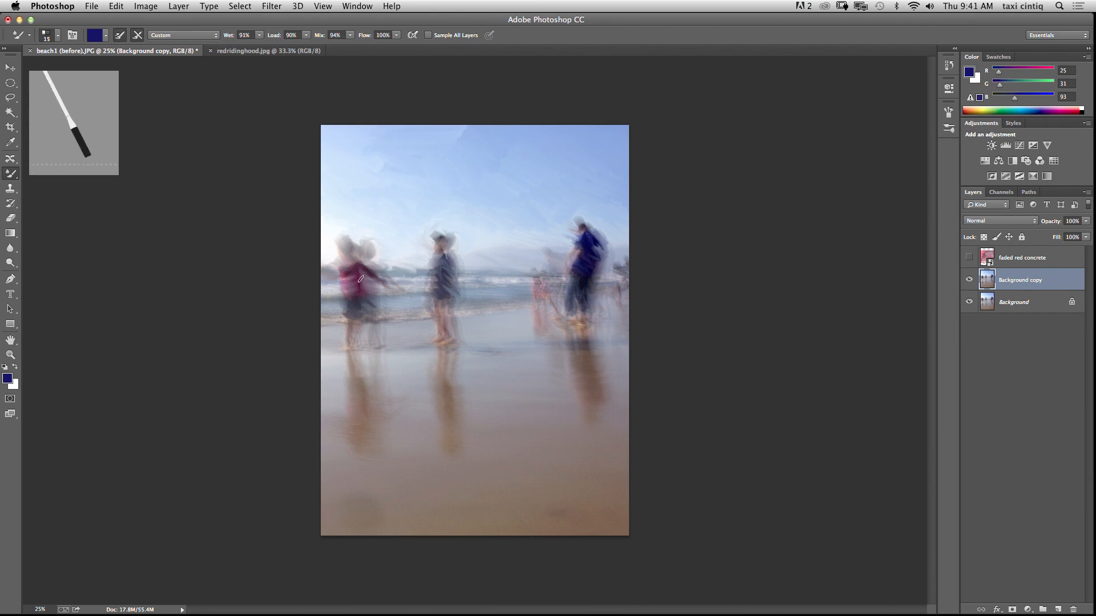
Step: Sample the maroon of the pink-shirted figure's top, RGB 67, 27, 51, and return to the Mixer Brush
{"action": "left_click", "coordinate": [12, 142]}
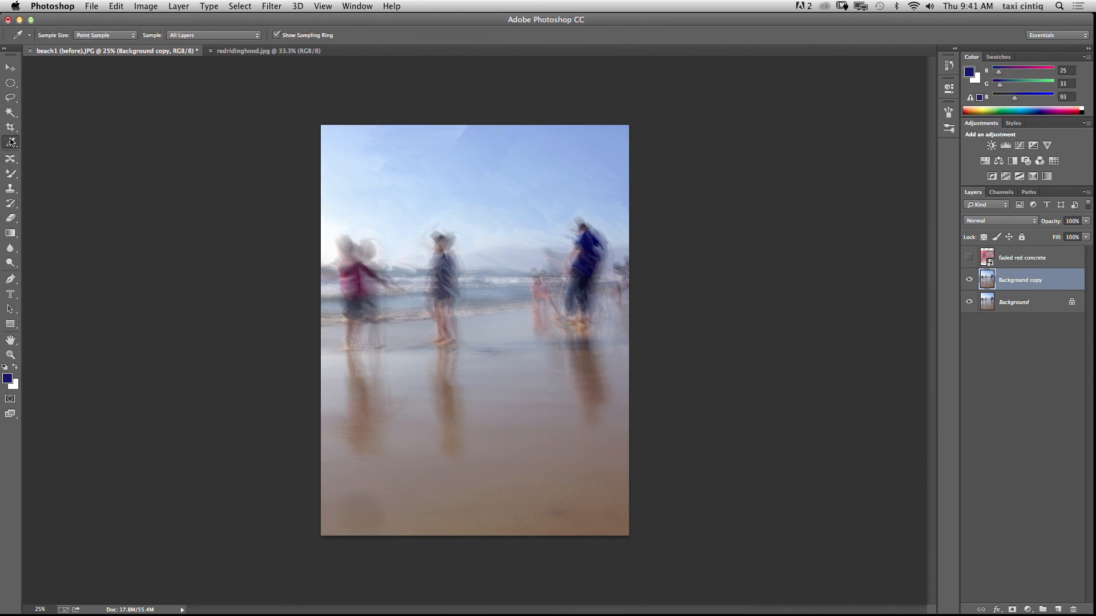
{"action": "left_click", "coordinate": [357, 272]}
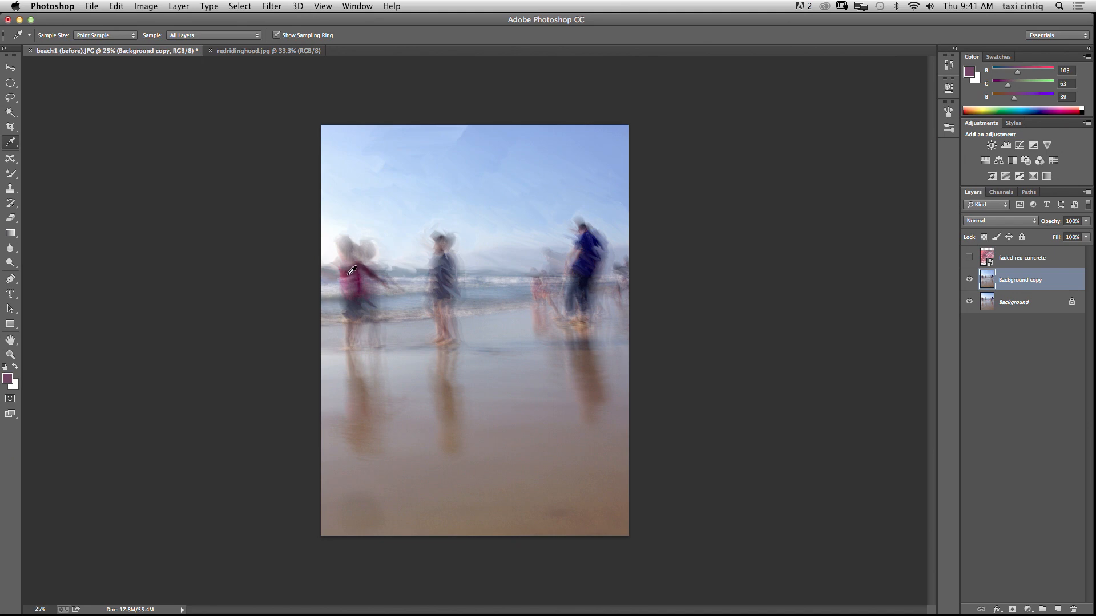
{"action": "left_click", "coordinate": [352, 270]}
{"action": "left_click", "coordinate": [11, 173]}
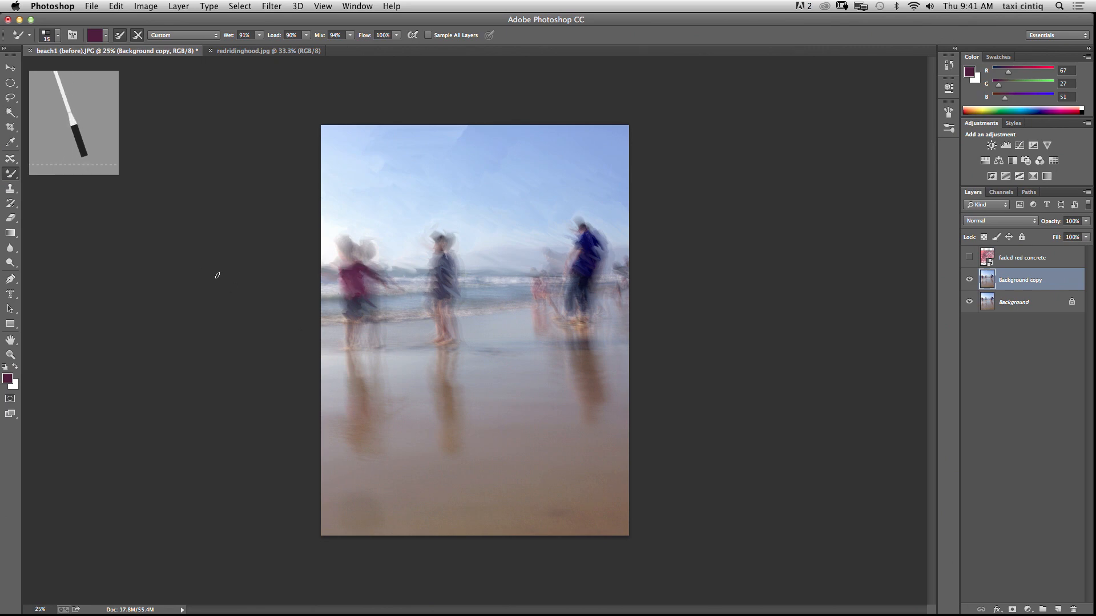
Step: Sample a colour beside the middle figure's feet and return to the Mixer Brush
{"action": "left_click", "coordinate": [14, 145]}
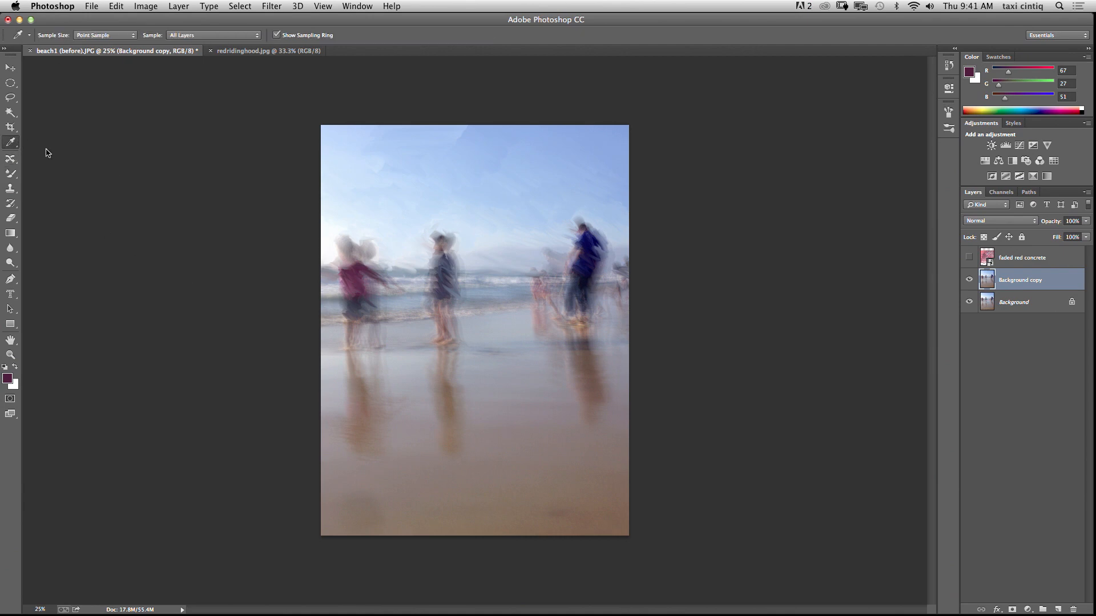
{"action": "left_click", "coordinate": [454, 336]}
{"action": "left_click", "coordinate": [11, 174]}
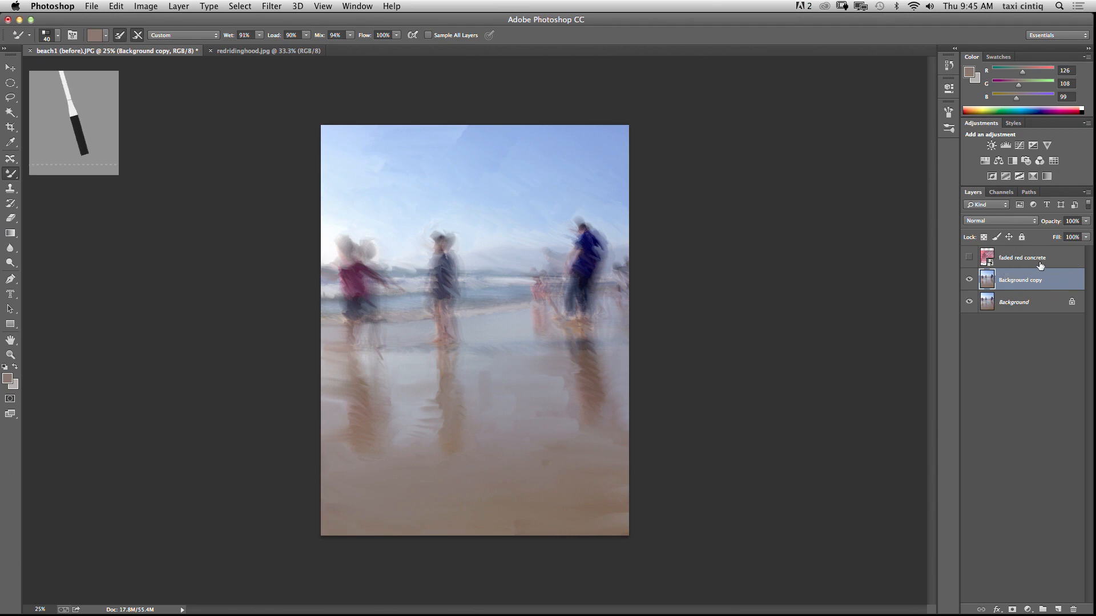
Step: Show the faded red concrete layer and scale it proportionally to 119.32% so that it covers the whole canvas
{"action": "left_click", "coordinate": [1022, 259]}
{"action": "left_click", "coordinate": [968, 257]}
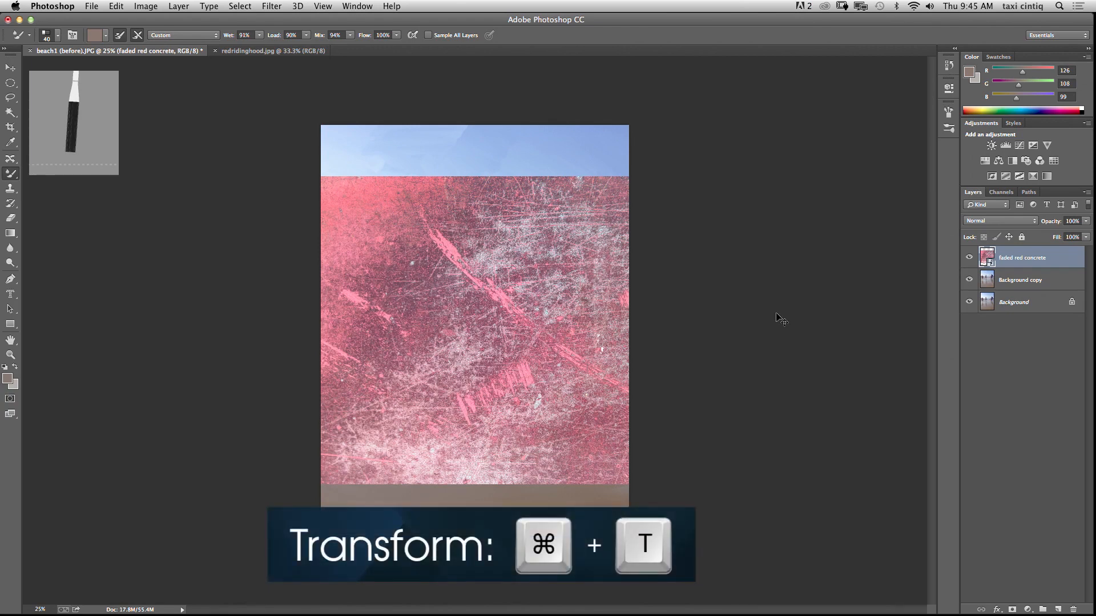
{"action": "key", "text": "super+t"}
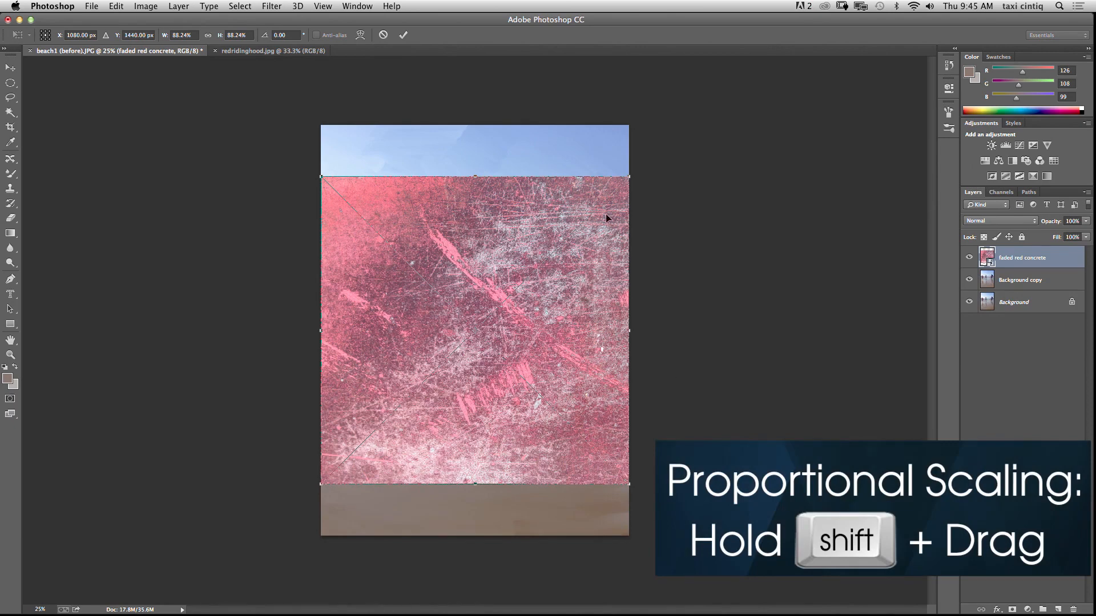
{"action": "left_click_drag", "start_coordinate": [633, 177], "coordinate": [684, 122]}
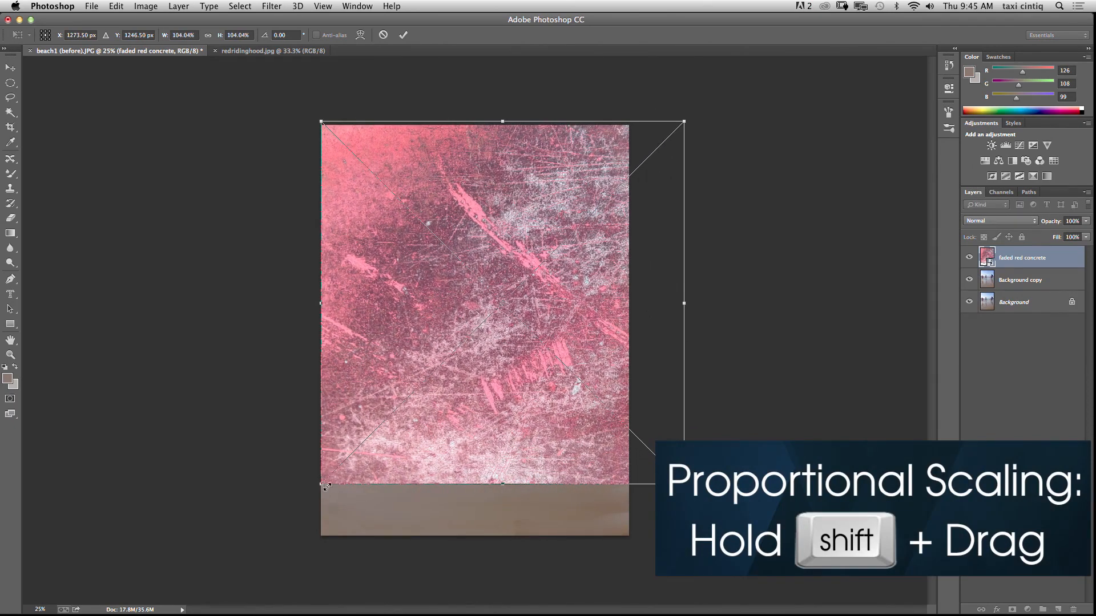
{"action": "left_click_drag", "start_coordinate": [322, 484], "coordinate": [268, 537]}
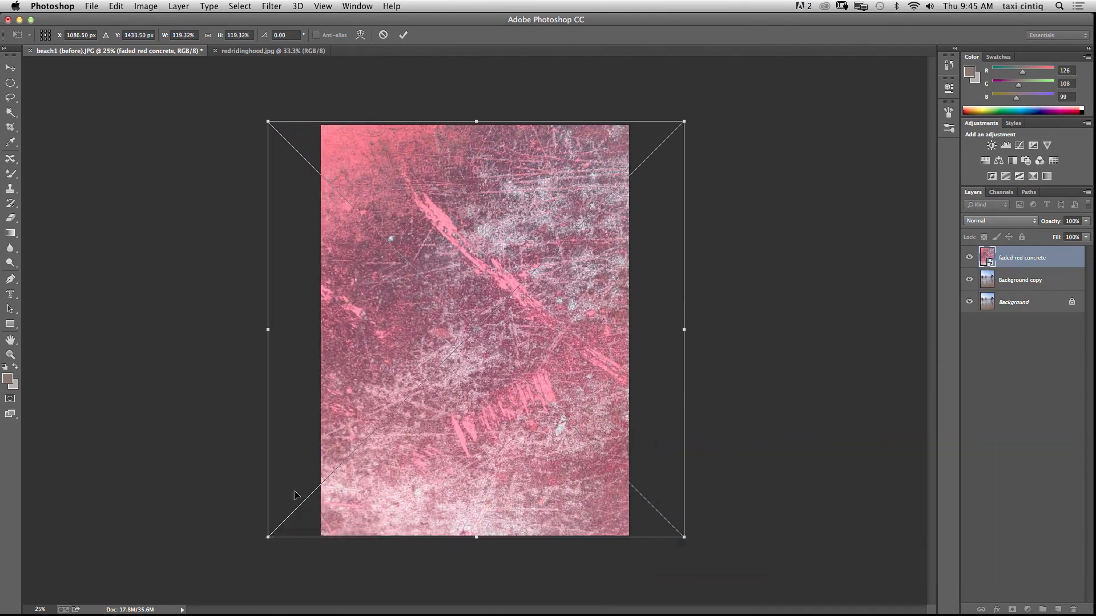
{"action": "left_click", "coordinate": [403, 35]}
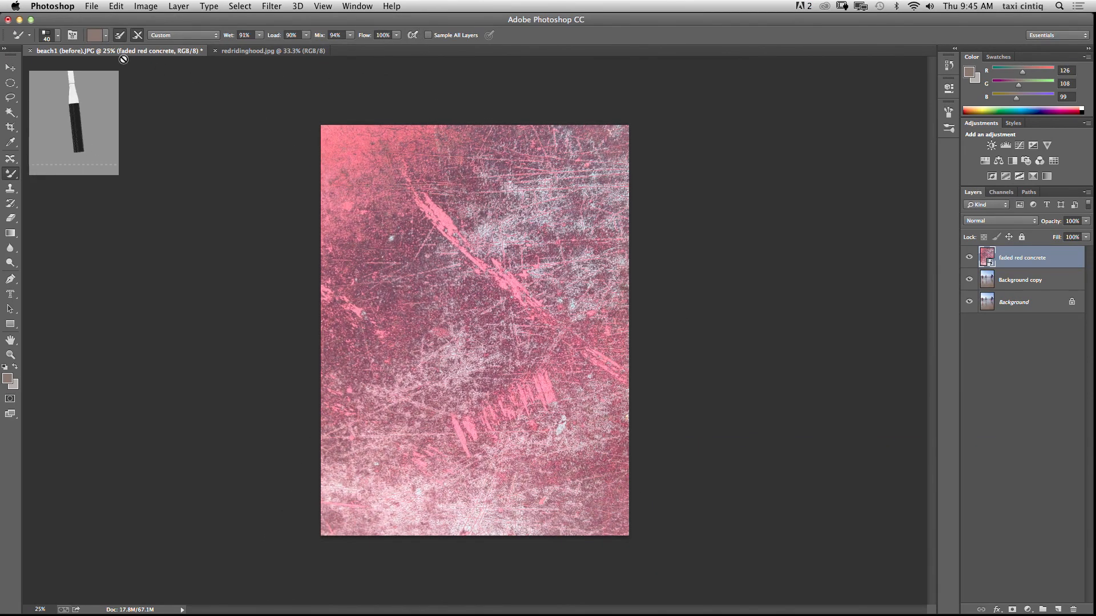
Step: Shift the faded red concrete texture slightly to the left with the Move tool, keeping the canvas covered
{"action": "key", "text": "v"}
{"action": "left_click_drag", "start_coordinate": [386, 264], "coordinate": [368, 267]}
{"action": "left_click_drag", "start_coordinate": [425, 246], "coordinate": [411, 238]}
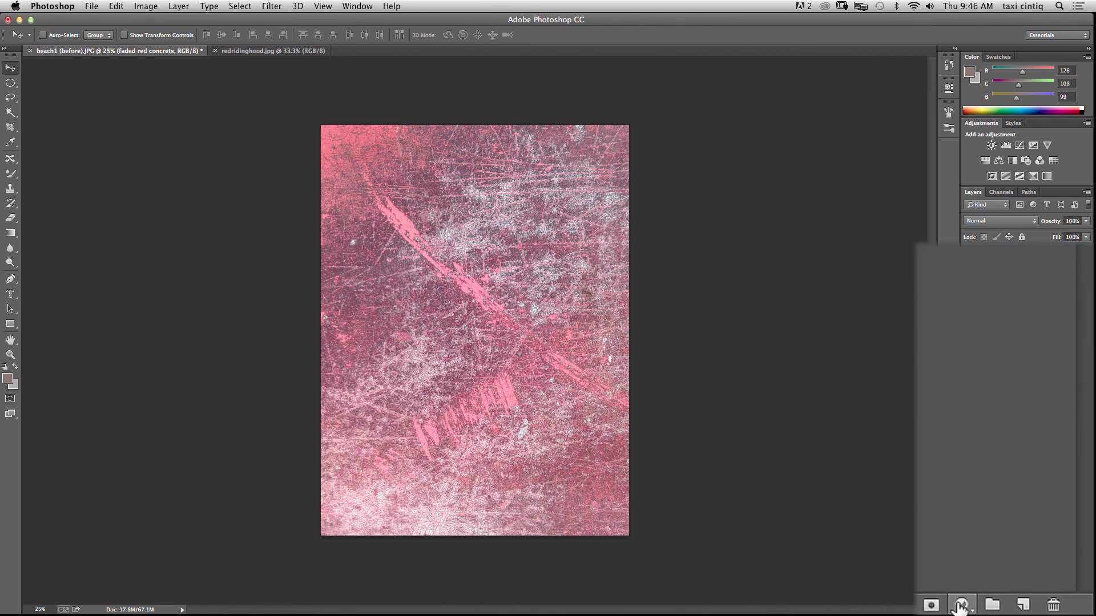
Step: Add a Hue/Saturation adjustment layer above the concrete texture and set its Saturation to -100
{"action": "left_click", "coordinate": [961, 605]}
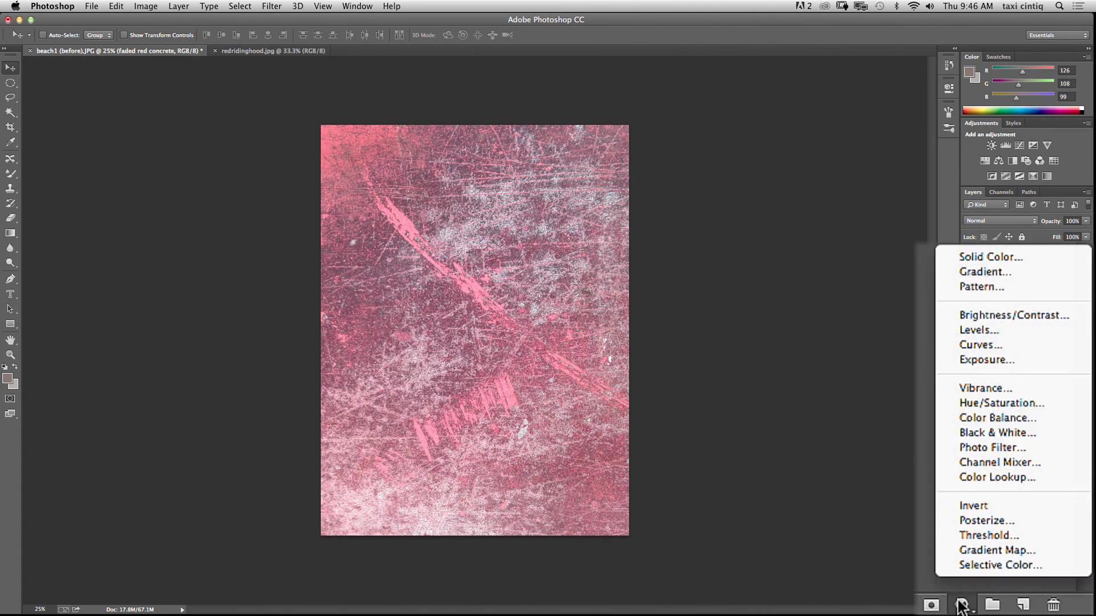
{"action": "left_click", "coordinate": [956, 406]}
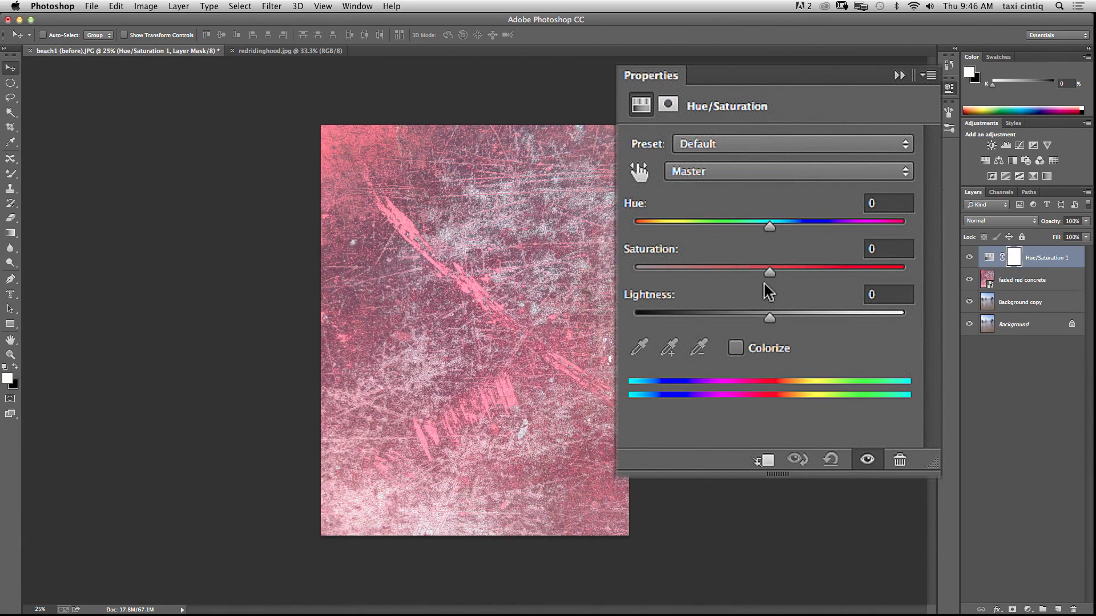
{"action": "left_click_drag", "start_coordinate": [768, 271], "coordinate": [634, 267]}
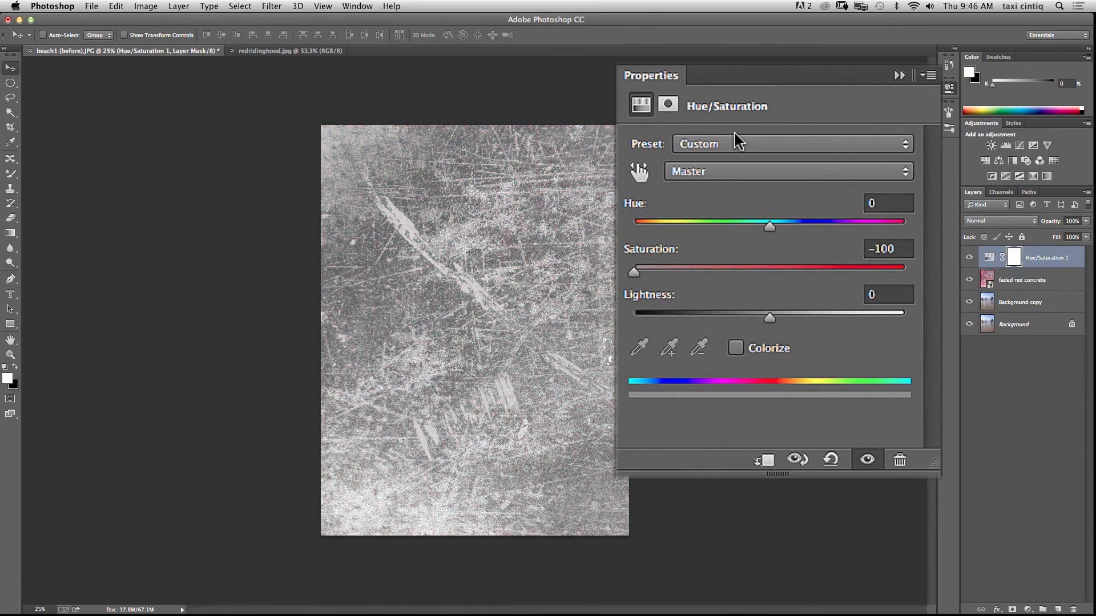
{"action": "left_click", "coordinate": [896, 76]}
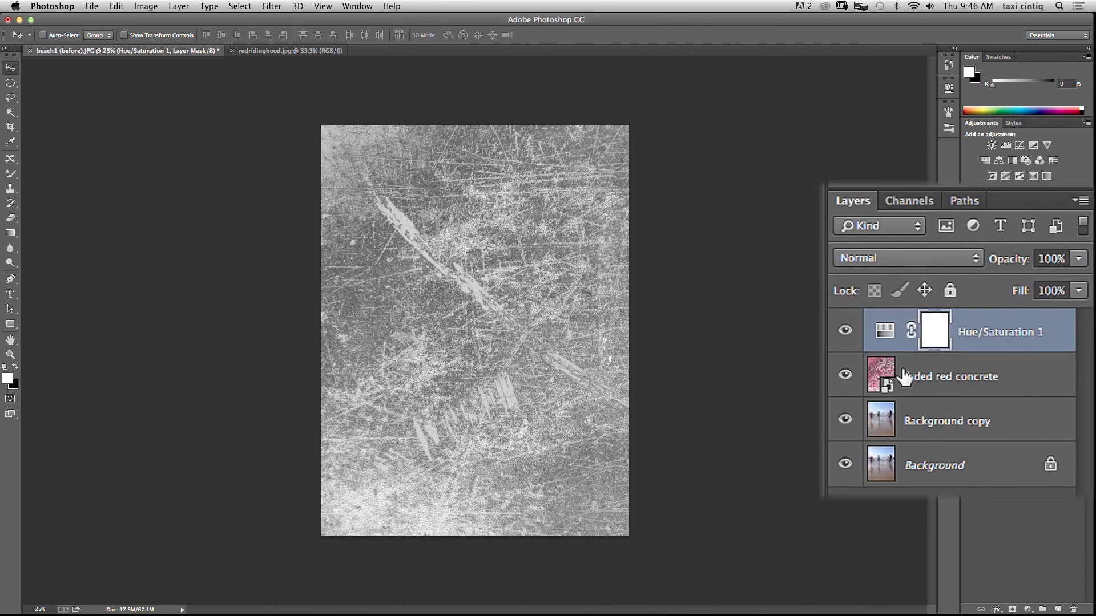
Step: Hide both beach photo layers and merge the Hue/Saturation adjustment with the faded red concrete texture into one layer
{"action": "left_click", "coordinate": [845, 421]}
{"action": "left_click", "coordinate": [845, 465]}
{"action": "left_click", "coordinate": [178, 6]}
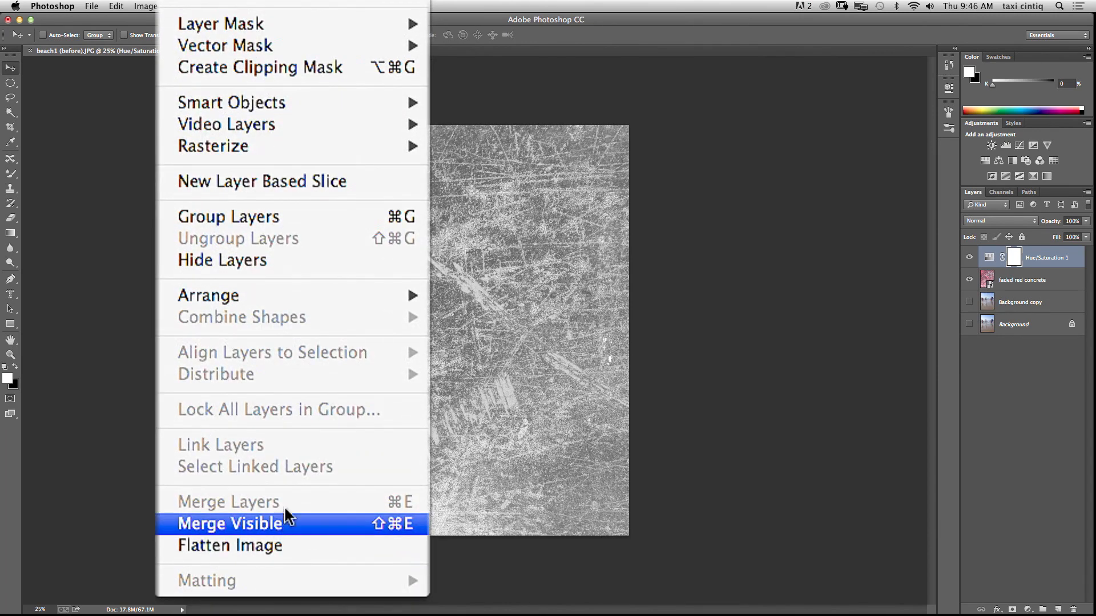
{"action": "left_click", "coordinate": [285, 520]}
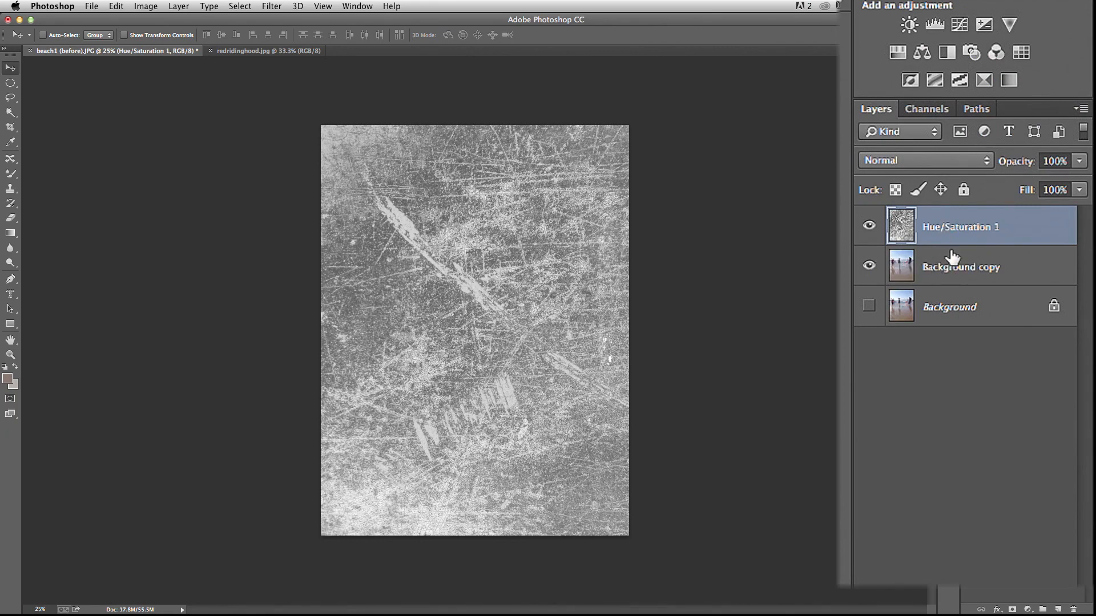
Step: Try the Multiply and Lighten blend modes on the merged concrete texture layer over the painted beach photo
{"action": "left_click", "coordinate": [872, 161]}
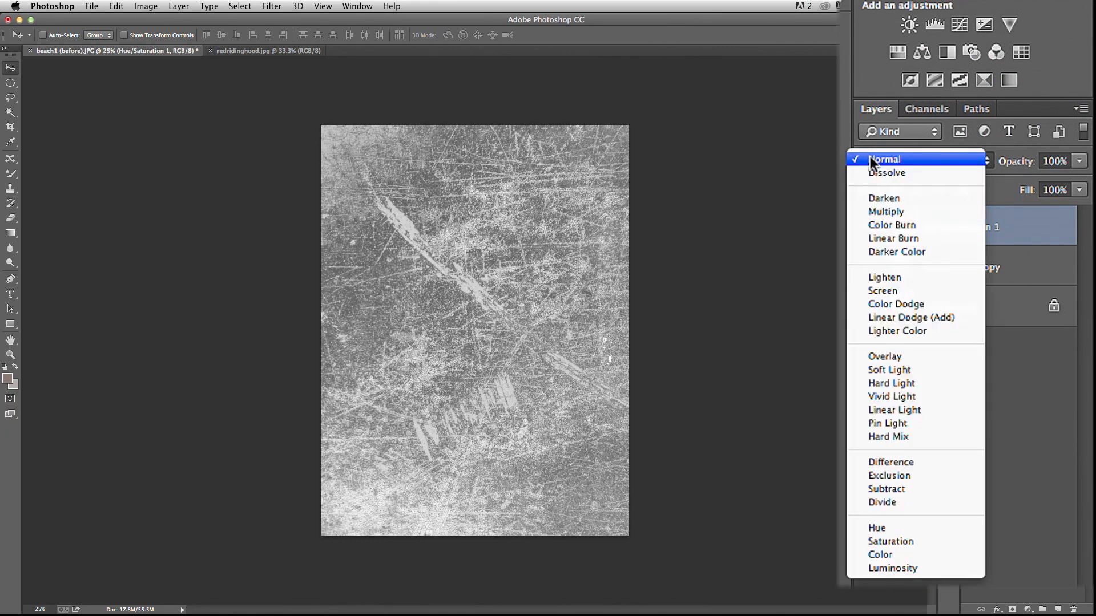
{"action": "left_click", "coordinate": [882, 211]}
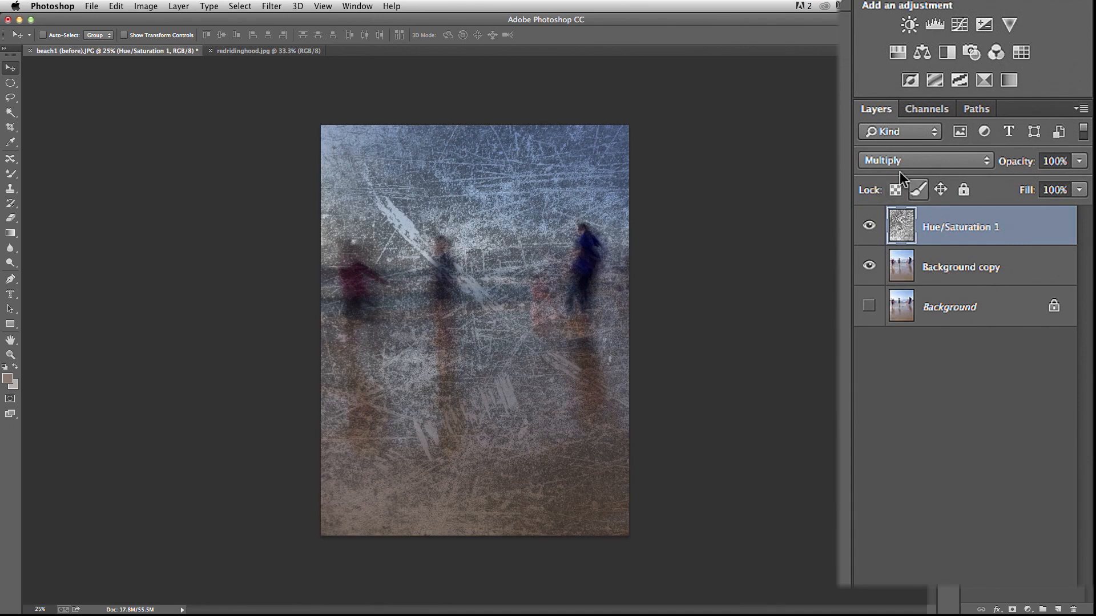
{"action": "left_click", "coordinate": [886, 161]}
{"action": "left_click", "coordinate": [877, 225]}
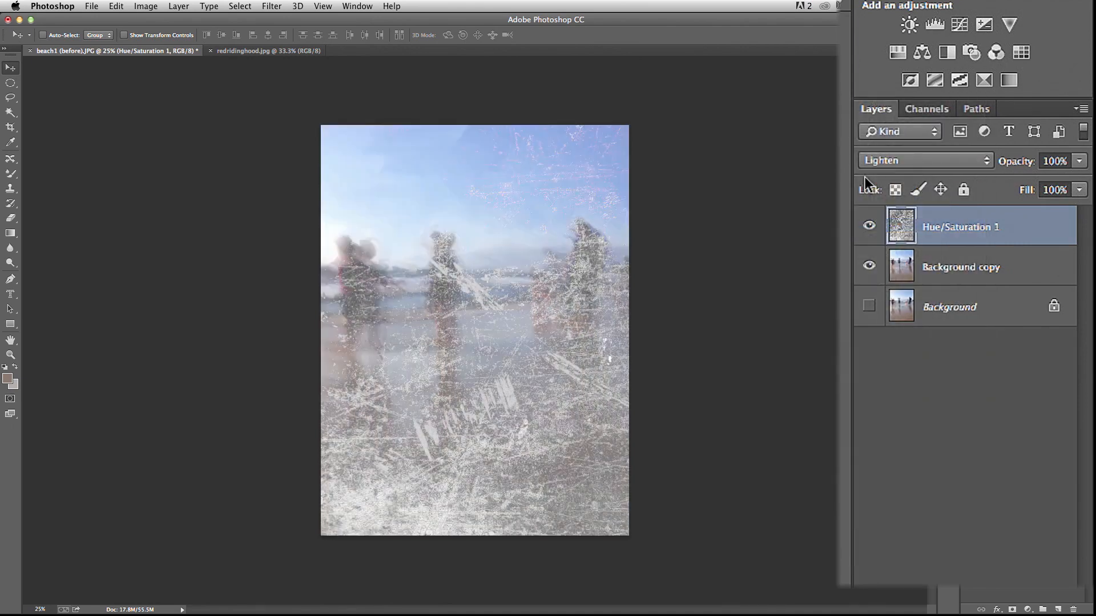
Step: Blend the merged concrete texture over the painted beach photo in Overlay mode at 32% opacity
{"action": "left_click", "coordinate": [870, 162]}
{"action": "left_click", "coordinate": [875, 239]}
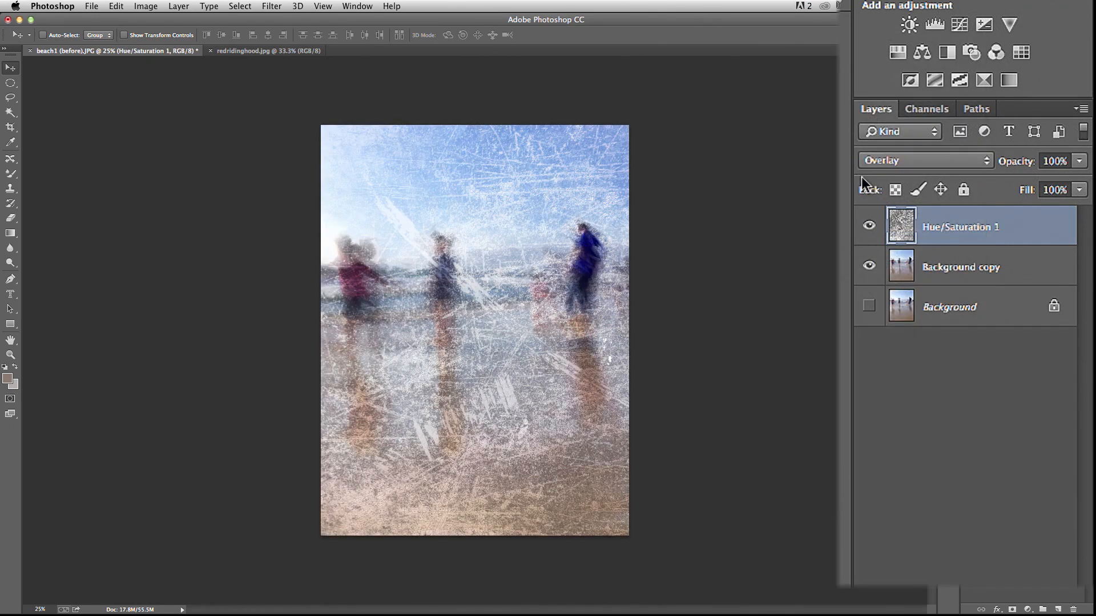
{"action": "left_click", "coordinate": [874, 162]}
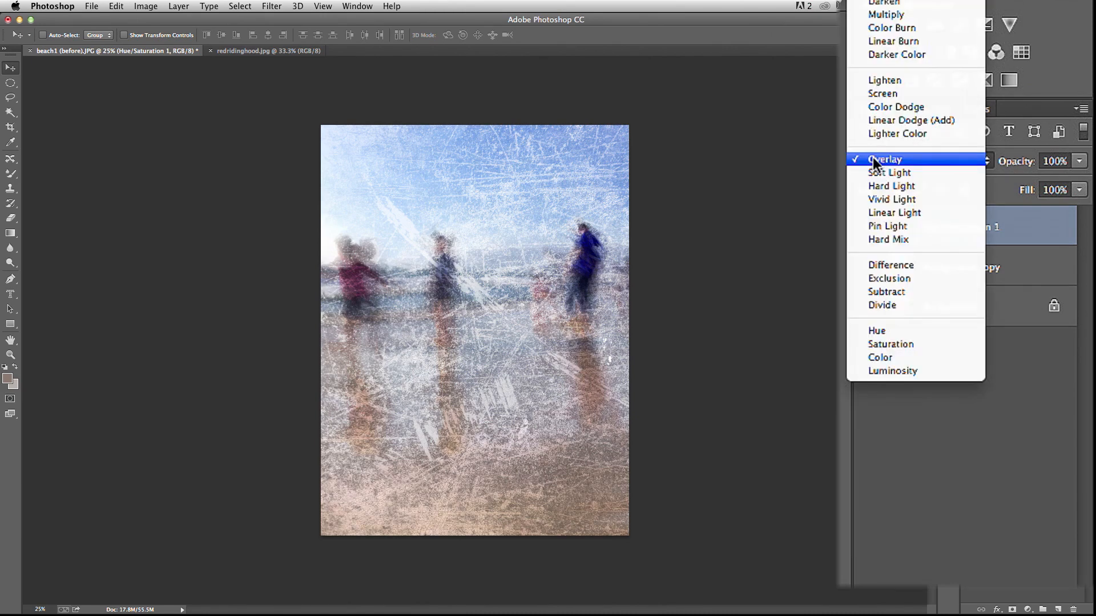
{"action": "left_click", "coordinate": [873, 159]}
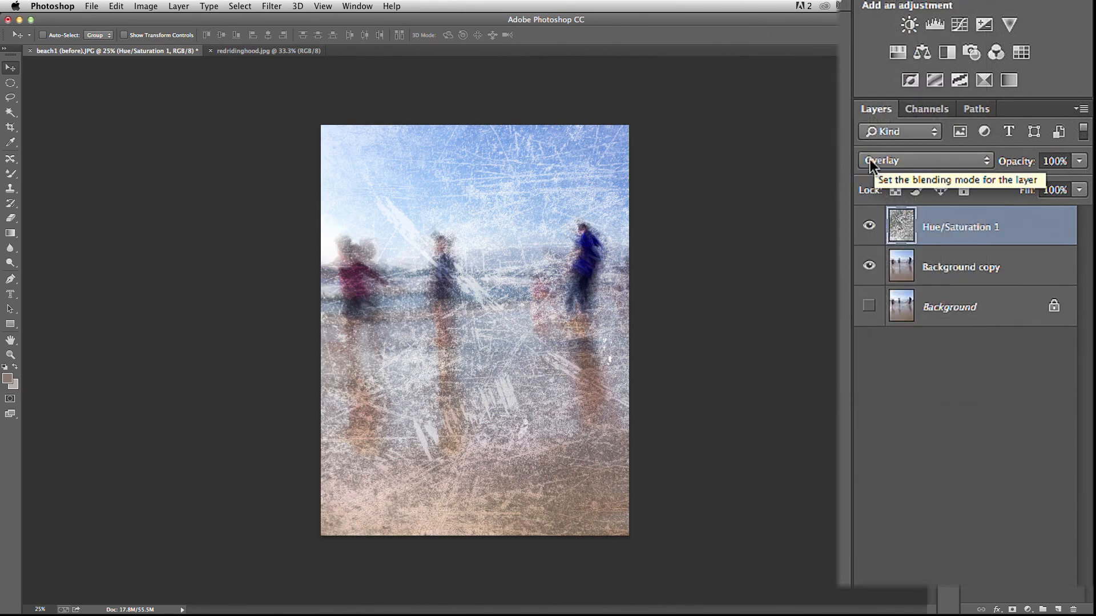
{"action": "left_click", "coordinate": [1078, 162]}
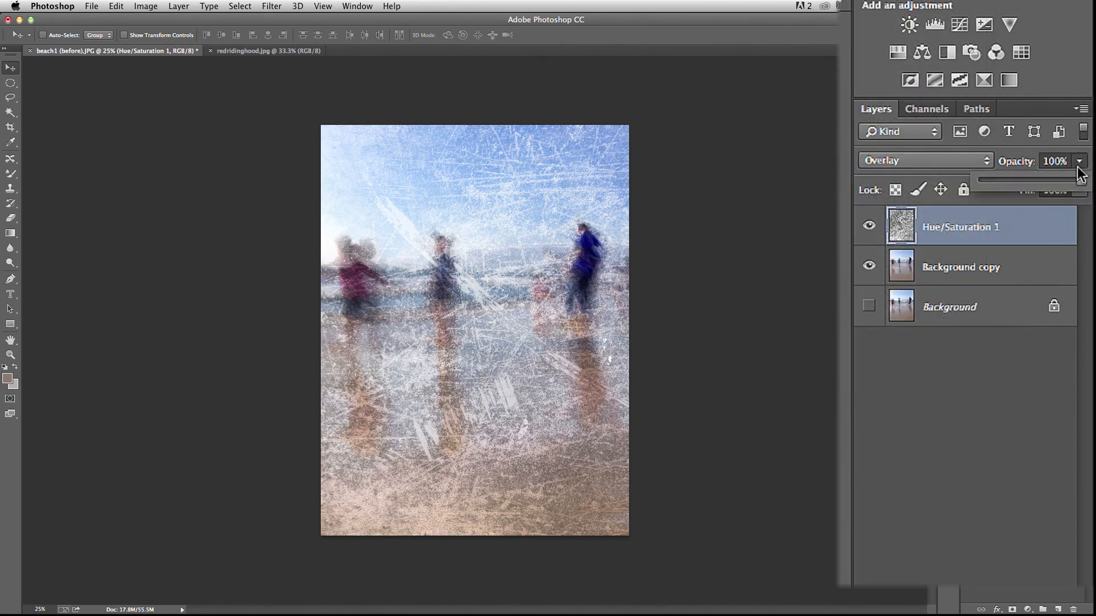
{"action": "left_click_drag", "start_coordinate": [1080, 174], "coordinate": [1011, 180]}
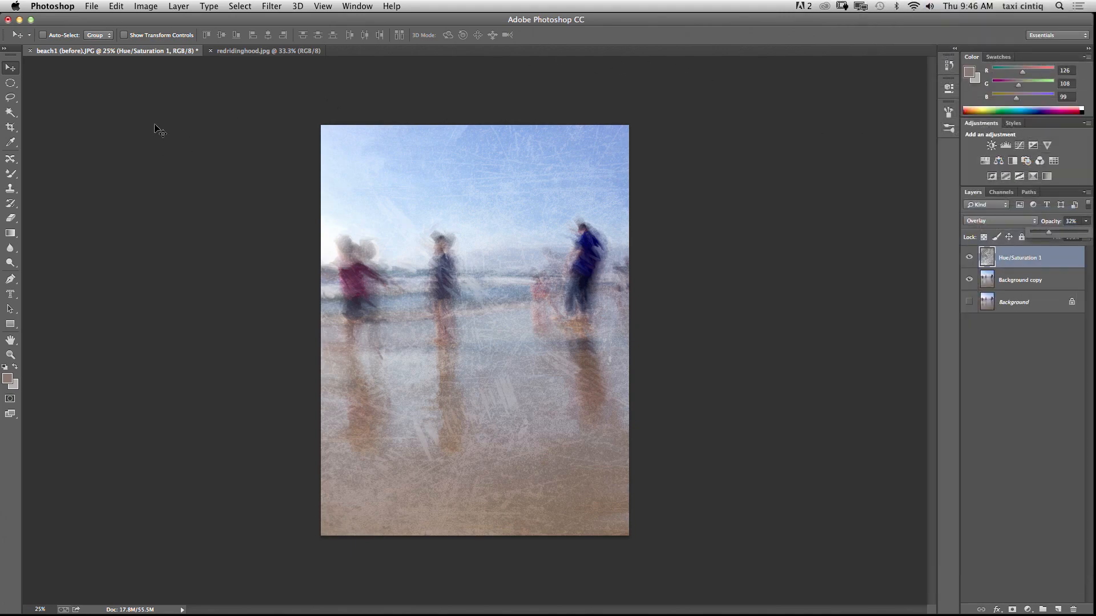
Step: Flatten the beach image, discarding the hidden original Background layer
{"action": "left_click", "coordinate": [178, 6]}
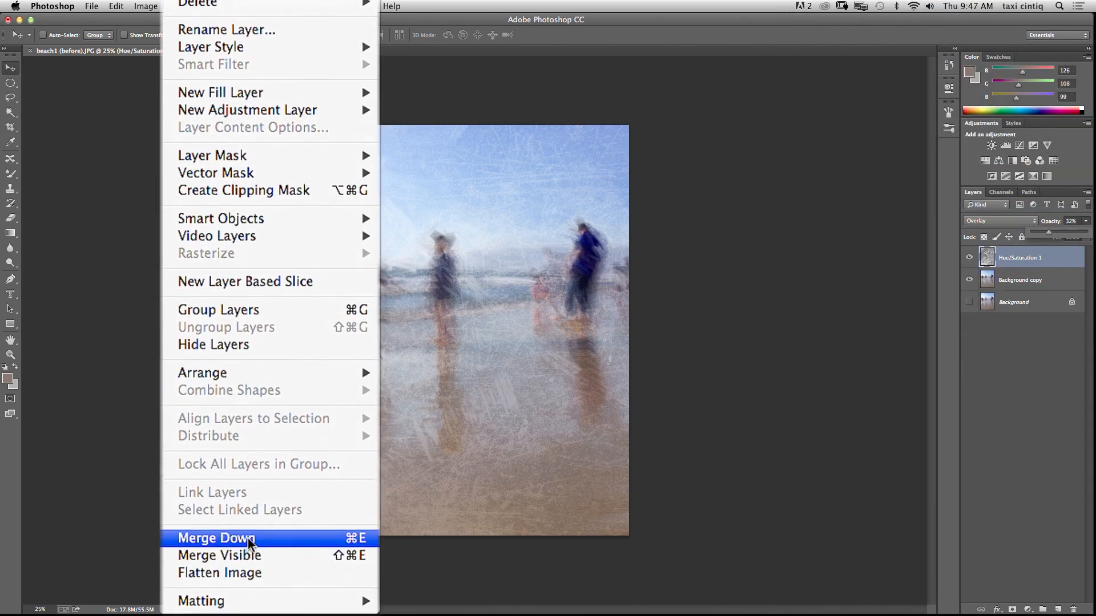
{"action": "left_click", "coordinate": [240, 550]}
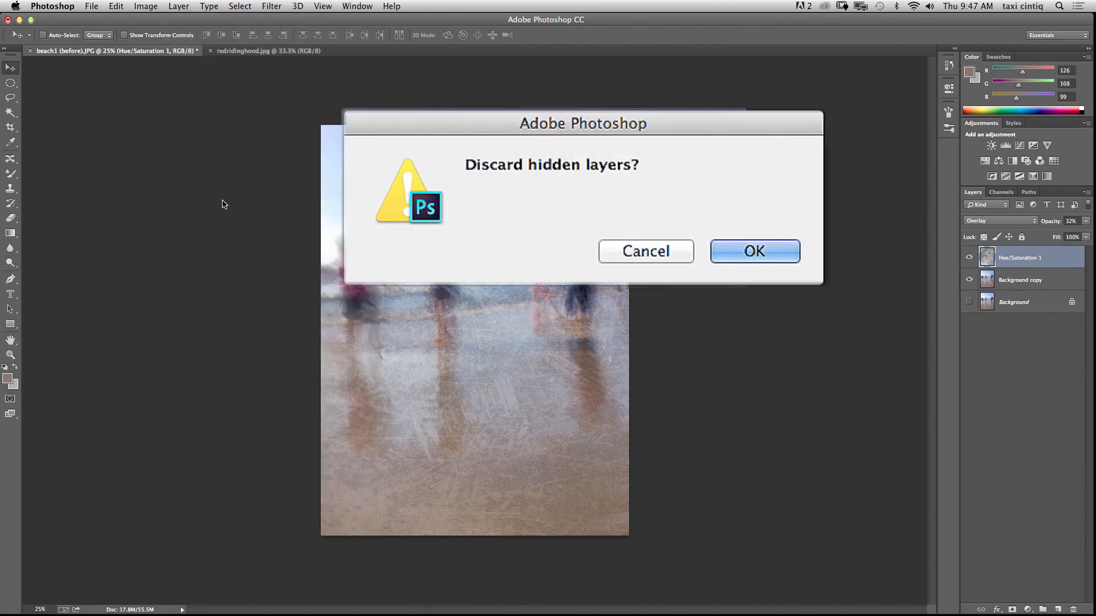
{"action": "left_click", "coordinate": [741, 254]}
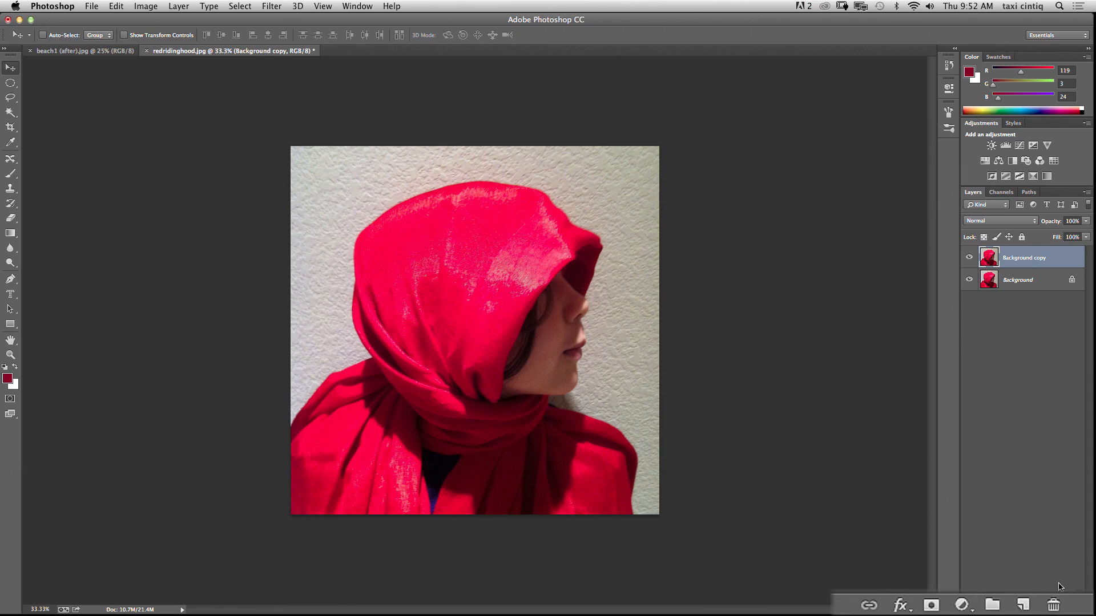
Step: Add a new layer above Background copy in redridinghood.jpg and name it vignette
{"action": "left_click", "coordinate": [1022, 604]}
{"action": "double_click", "coordinate": [929, 330]}
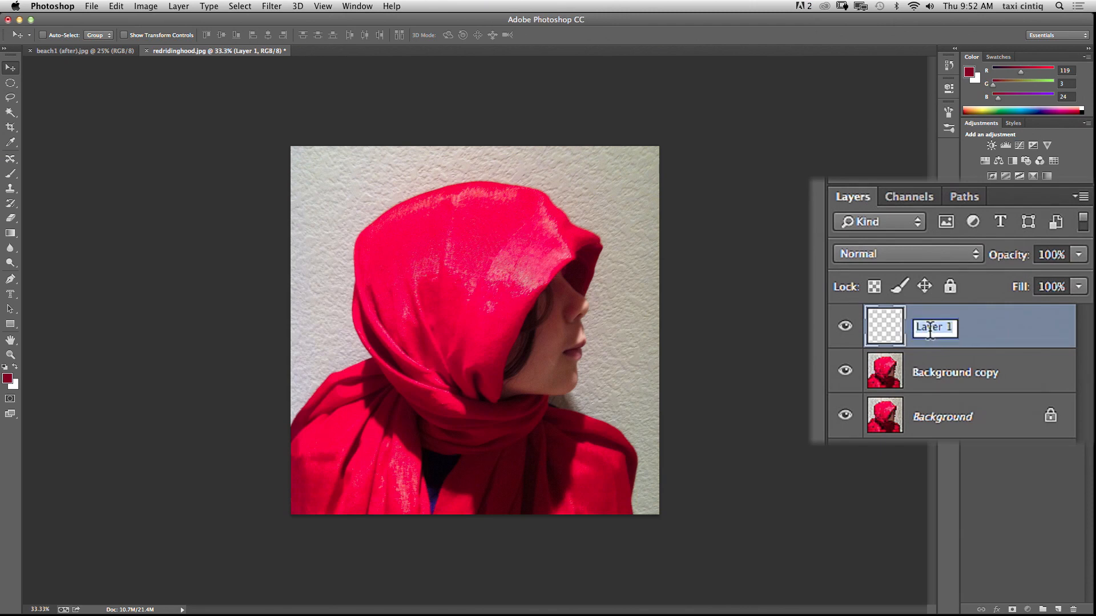
{"action": "type", "text": "V"}
{"action": "type", "text": "ignette"}
{"action": "key", "text": "Return"}
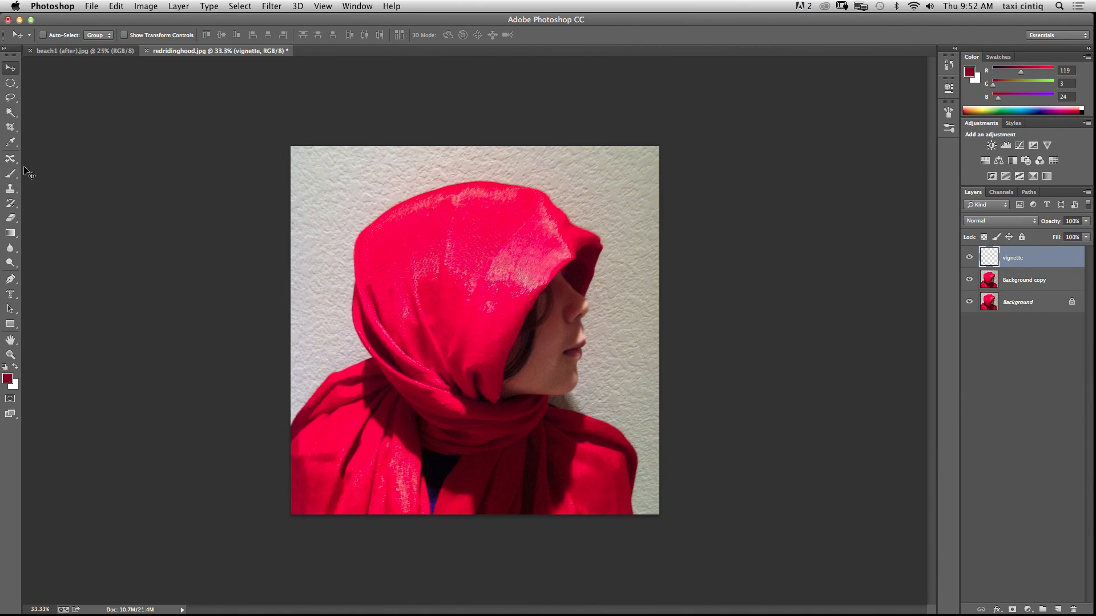
Step: Fill the vignette layer with default black using the Paint Bucket and lower the layer's opacity to 32%
{"action": "left_click", "coordinate": [10, 232]}
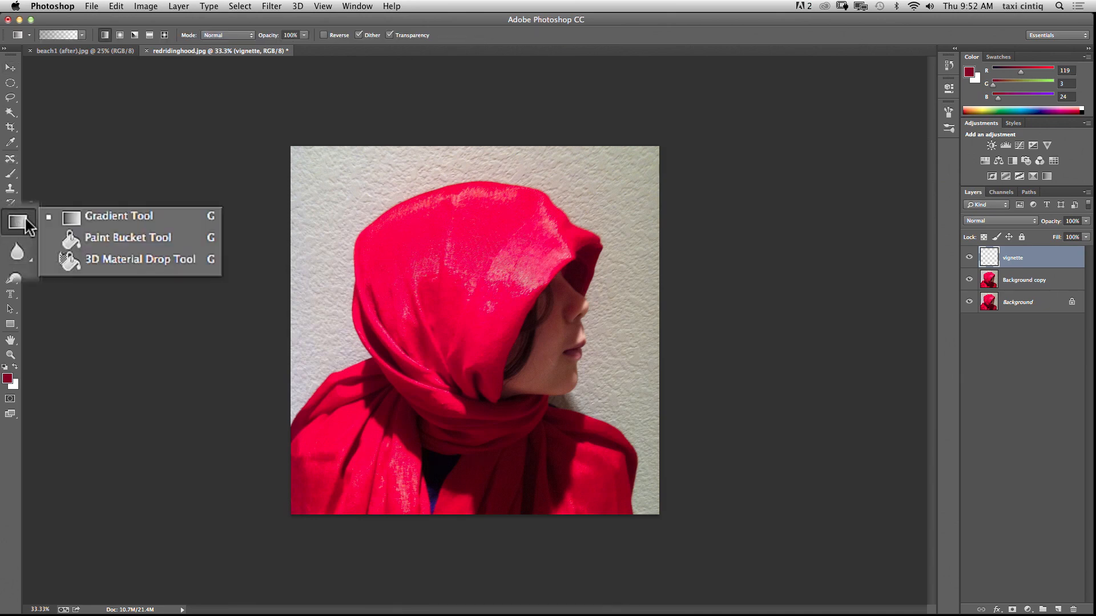
{"action": "left_click", "coordinate": [71, 238]}
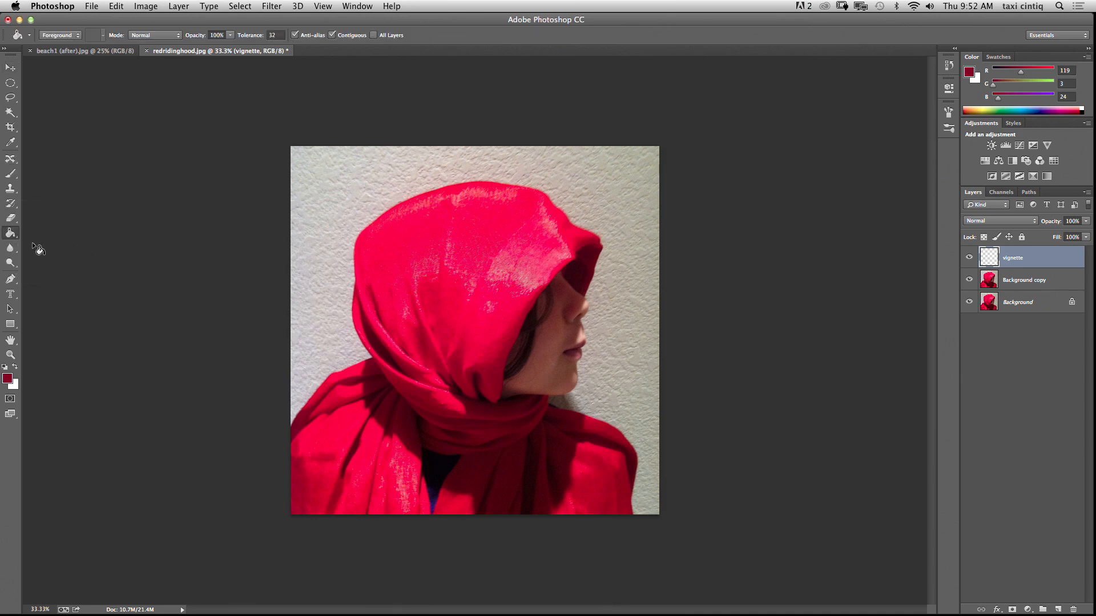
{"action": "left_click", "coordinate": [5, 367]}
{"action": "left_click", "coordinate": [382, 242]}
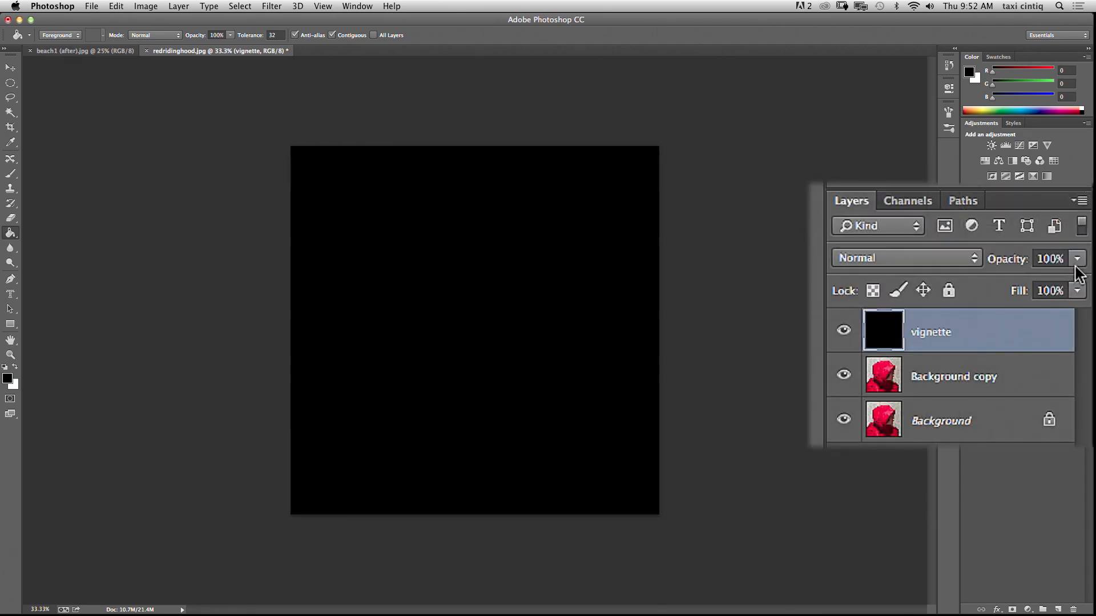
{"action": "left_click", "coordinate": [1076, 264]}
{"action": "left_click_drag", "start_coordinate": [1079, 278], "coordinate": [1002, 283]}
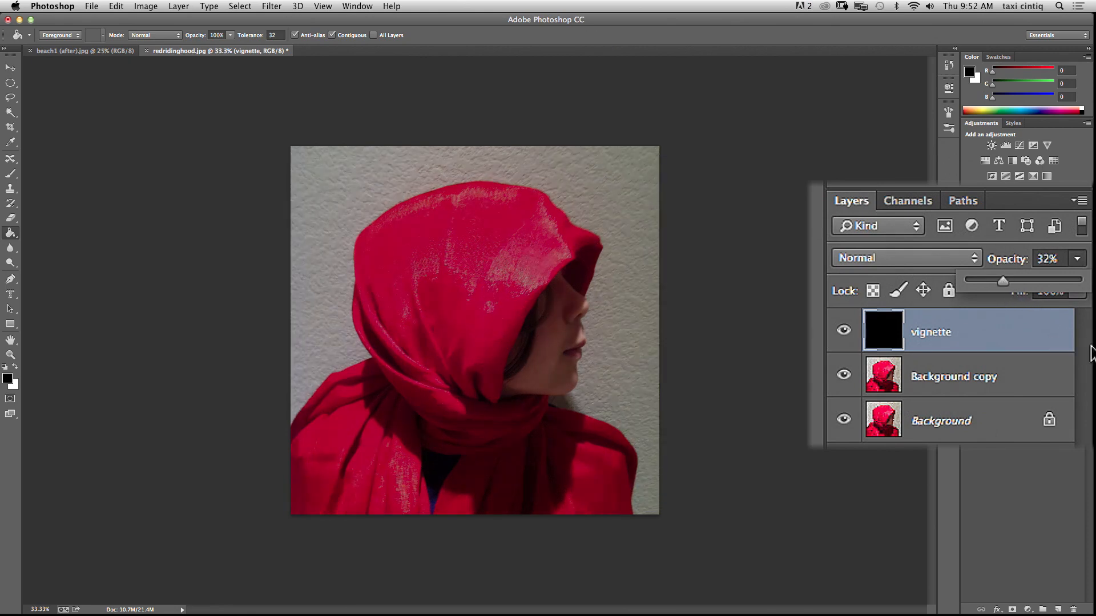
Step: Erase the middle of the vignette with a soft round 1384 px Eraser at 0% hardness and set the layer's opacity to 40%
{"action": "left_click", "coordinate": [12, 219]}
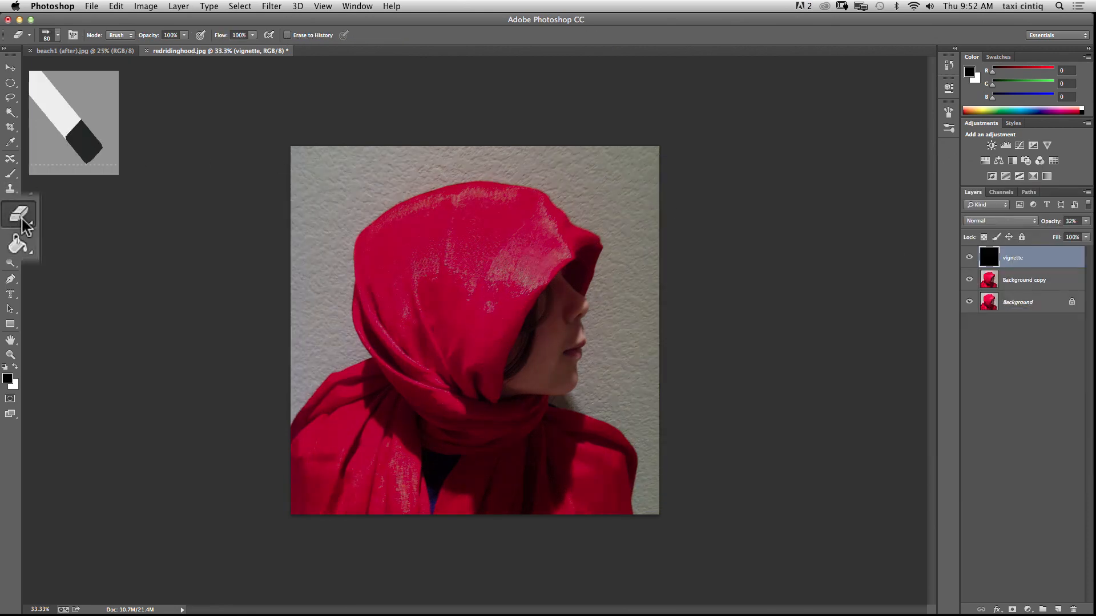
{"action": "left_click", "coordinate": [57, 39]}
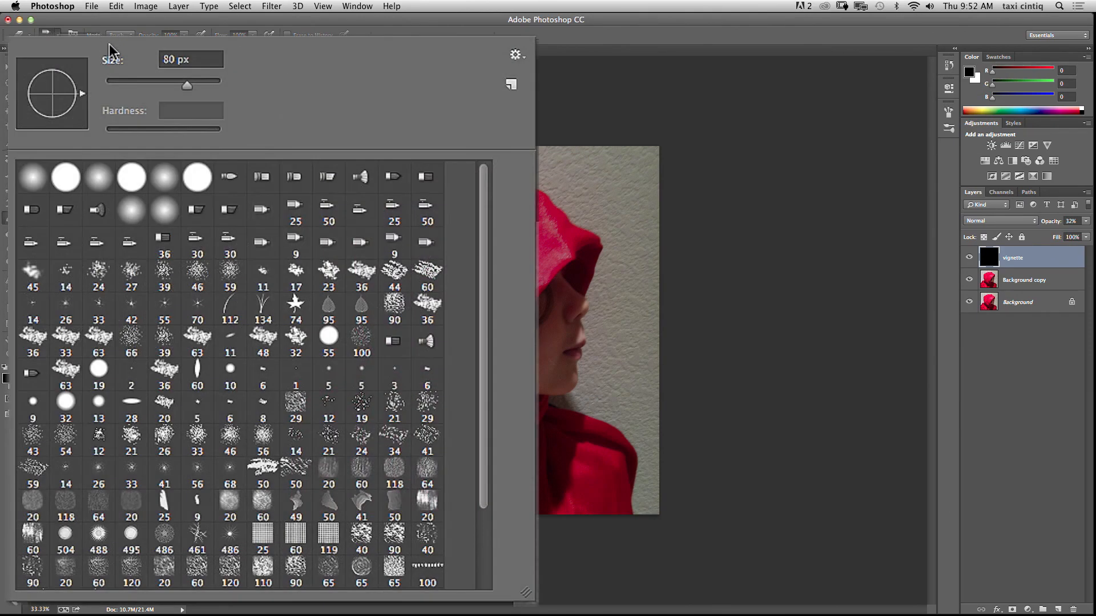
{"action": "left_click", "coordinate": [160, 179]}
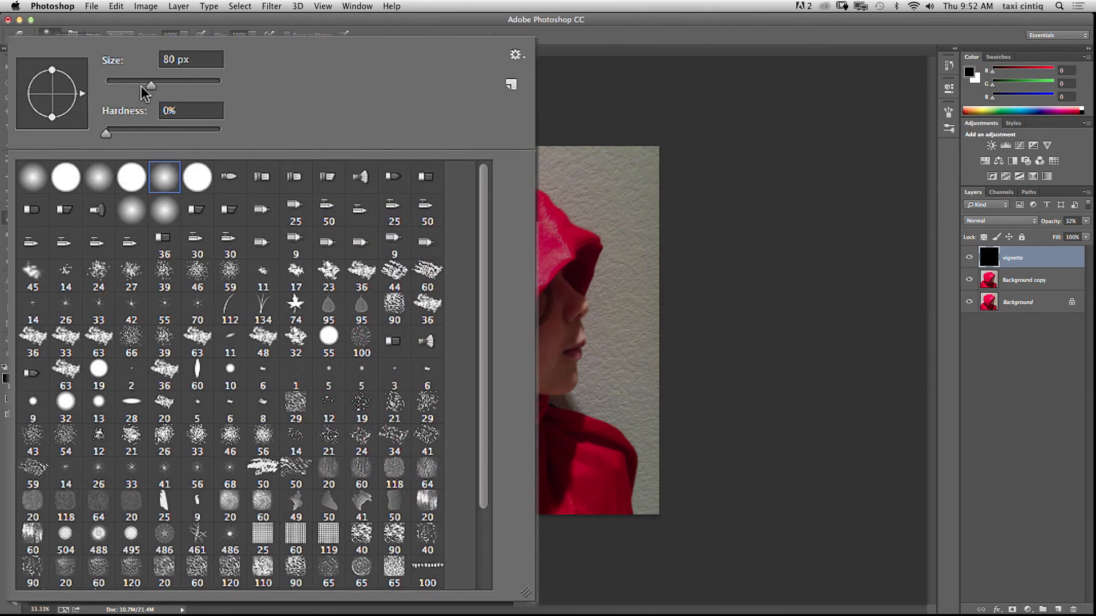
{"action": "left_click_drag", "start_coordinate": [151, 86], "coordinate": [212, 85]}
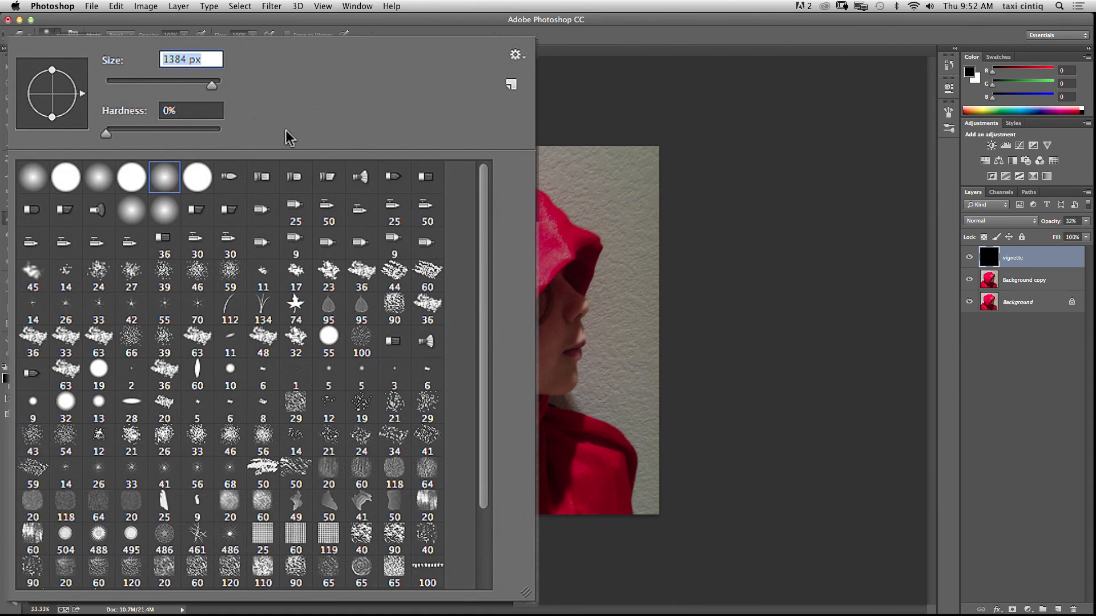
{"action": "key", "text": "Return"}
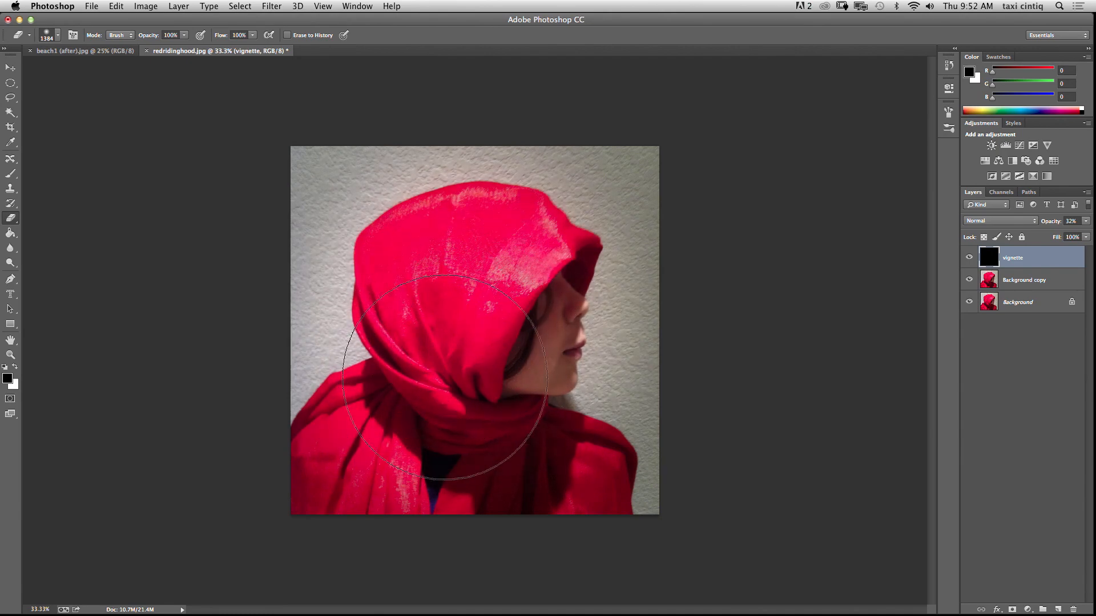
{"action": "left_click", "coordinate": [445, 371]}
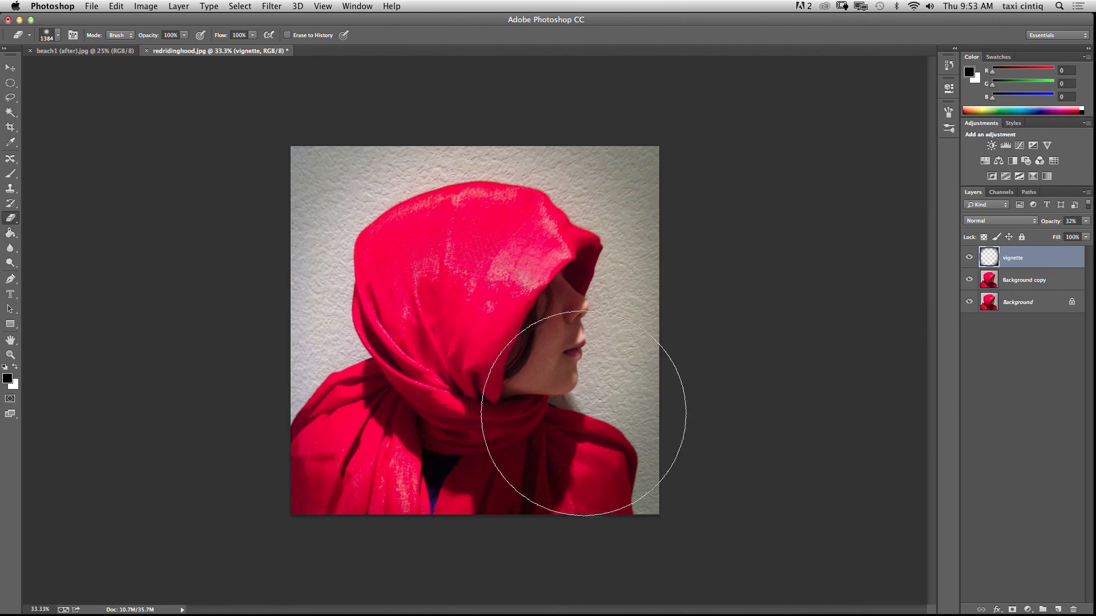
{"action": "left_click", "coordinate": [1084, 223]}
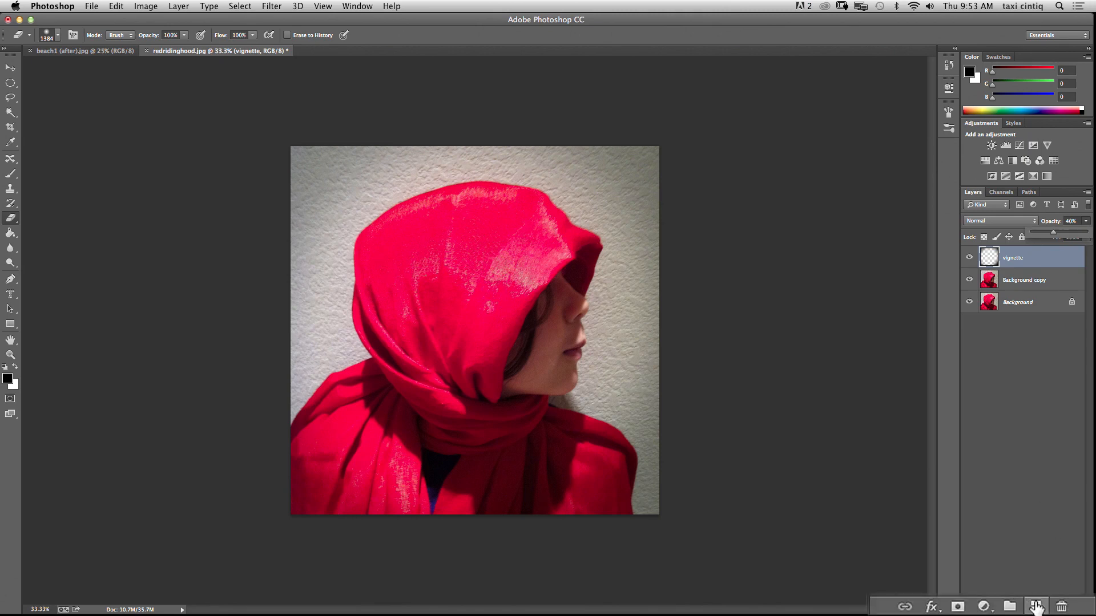
Step: Add a new layer above the vignette and name it outline
{"action": "left_click", "coordinate": [1057, 610]}
{"action": "double_click", "coordinate": [1010, 258]}
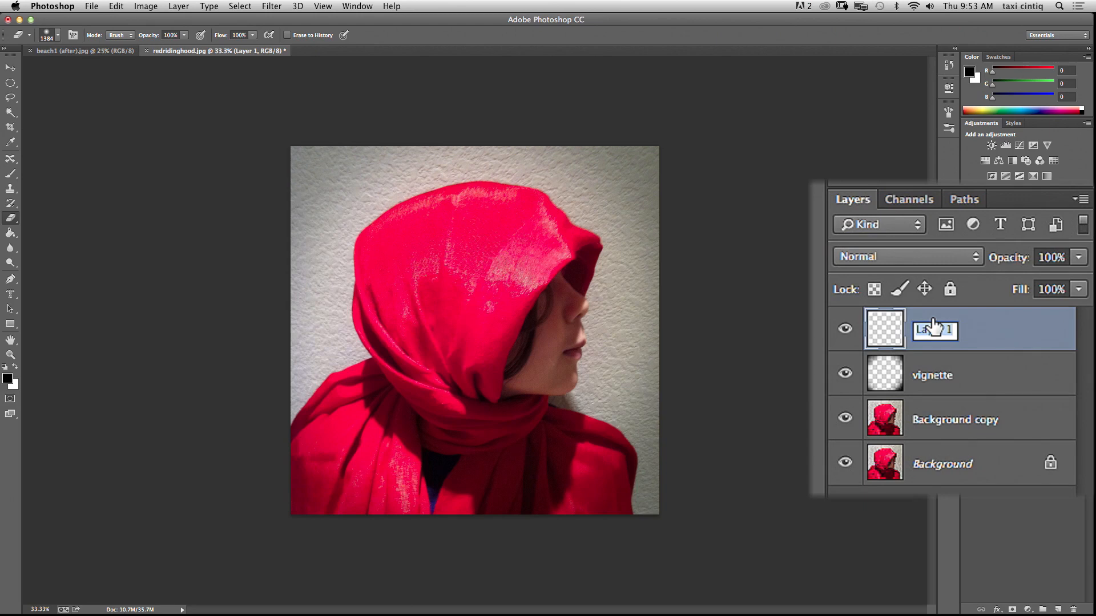
{"action": "type", "text": "outline"}
{"action": "key", "text": "Return"}
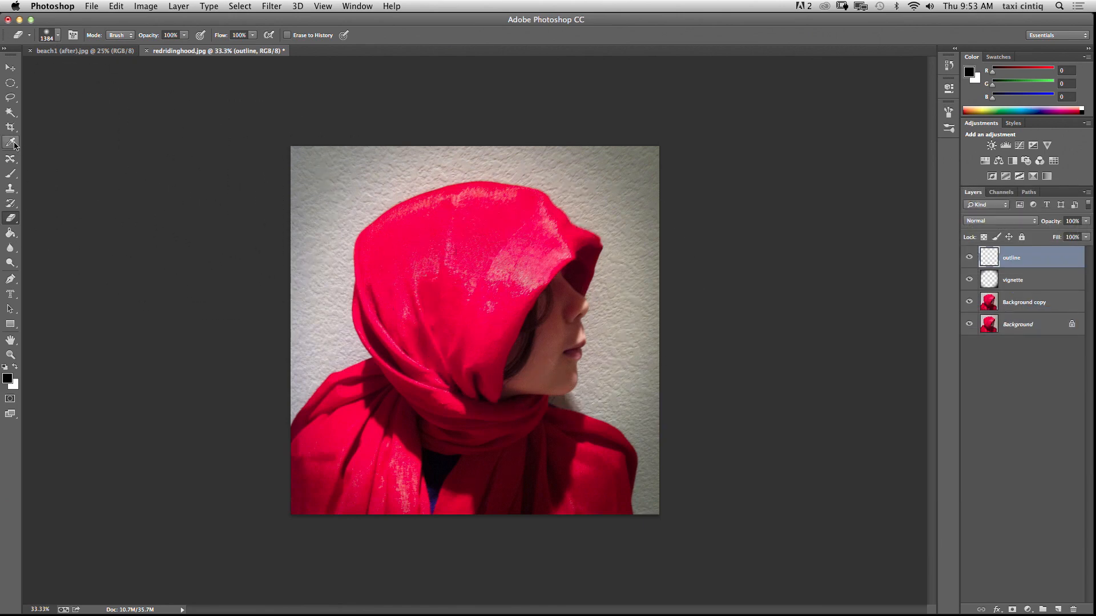
Step: Paint black outline strokes along the edges of the hood and scarf with a 15 px Brush using pen pressure for opacity
{"action": "left_click", "coordinate": [21, 166]}
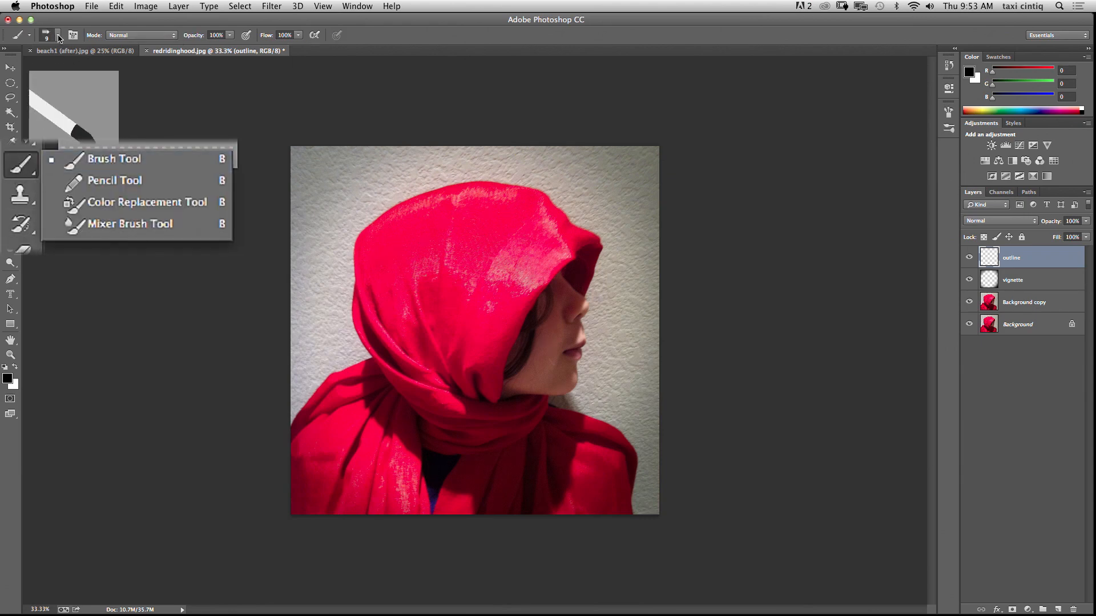
{"action": "left_click", "coordinate": [20, 165]}
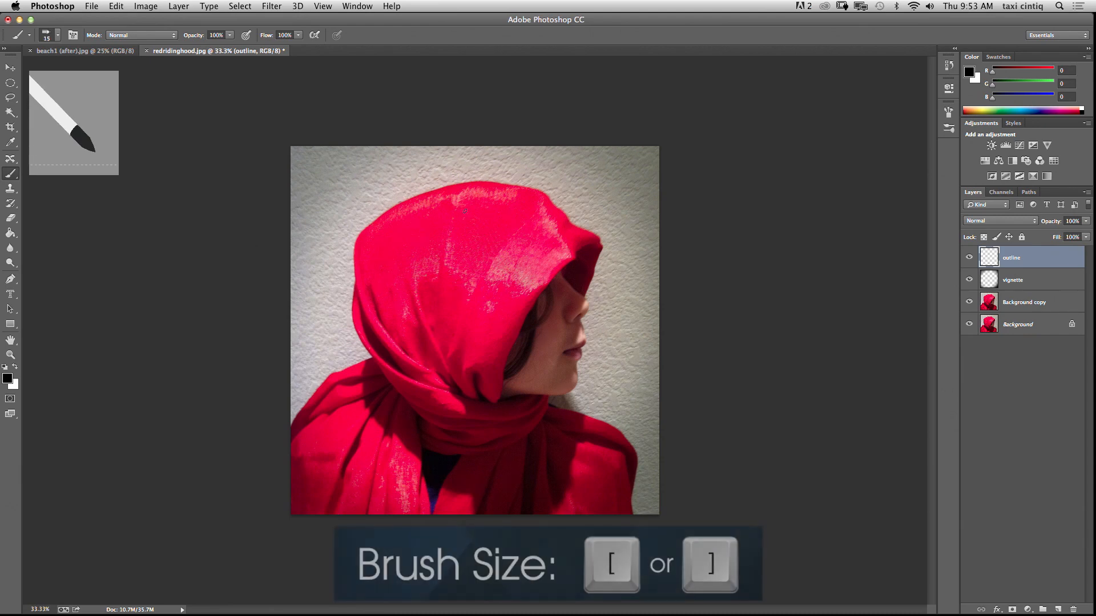
{"action": "key", "text": "bracketright"}
{"action": "key", "text": "bracketright"}
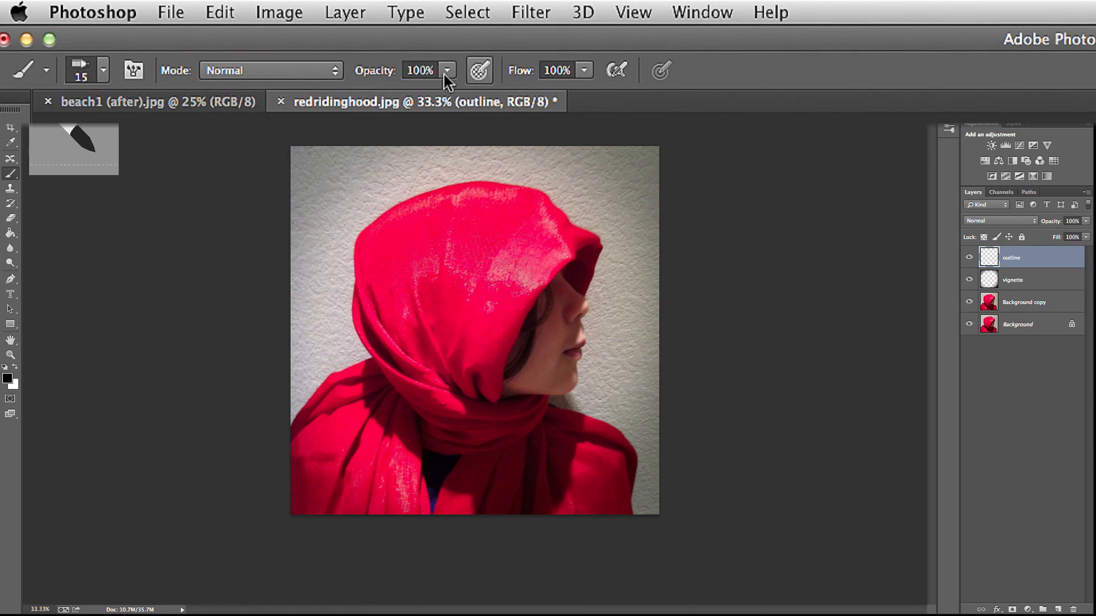
{"action": "left_click", "coordinate": [479, 76]}
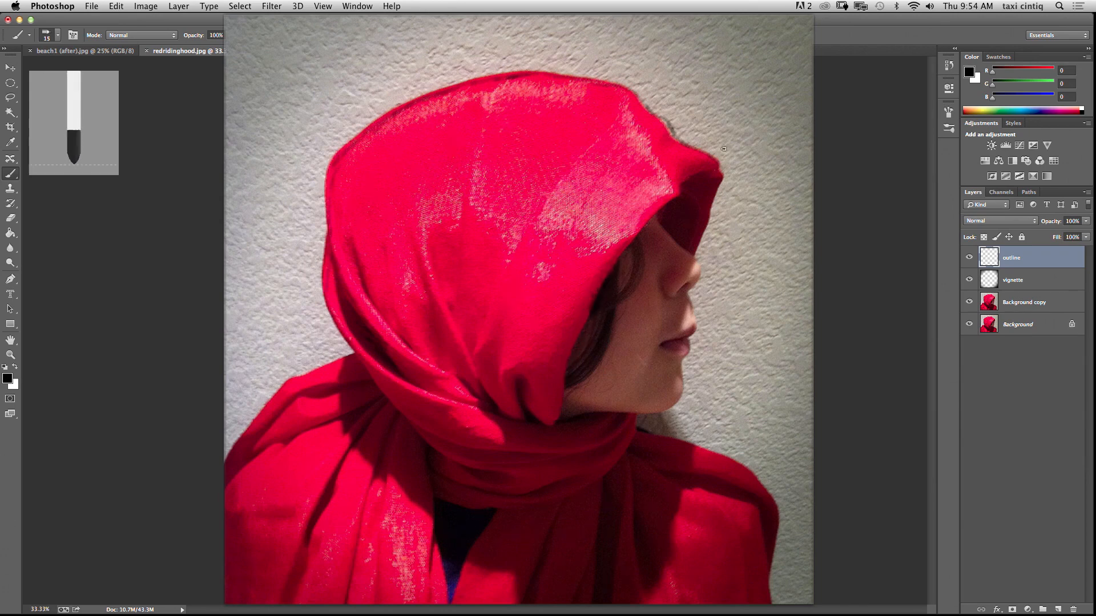
{"action": "left_click_drag", "start_coordinate": [667, 123], "coordinate": [671, 132]}
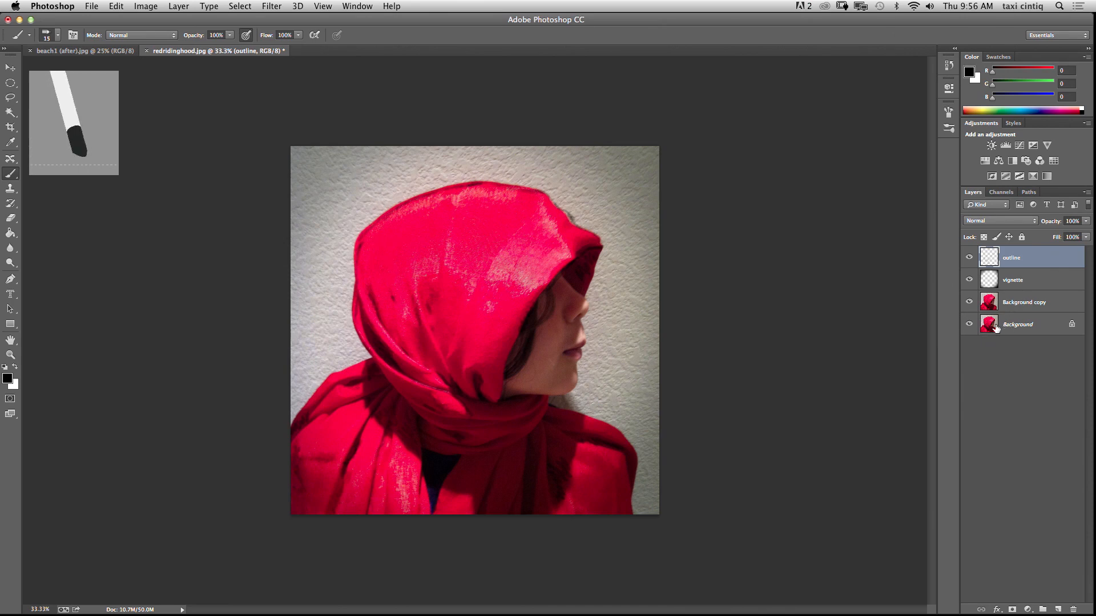
Step: Hide the Background layer and merge the visible outline, vignette and Background copy layers into one
{"action": "left_click", "coordinate": [968, 324]}
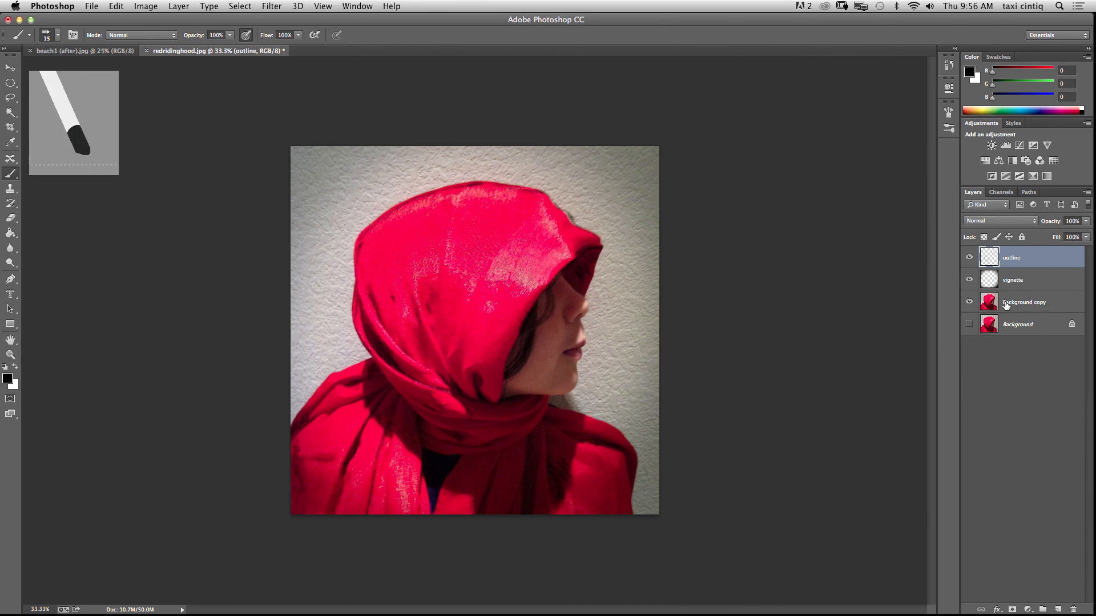
{"action": "left_click", "coordinate": [177, 8]}
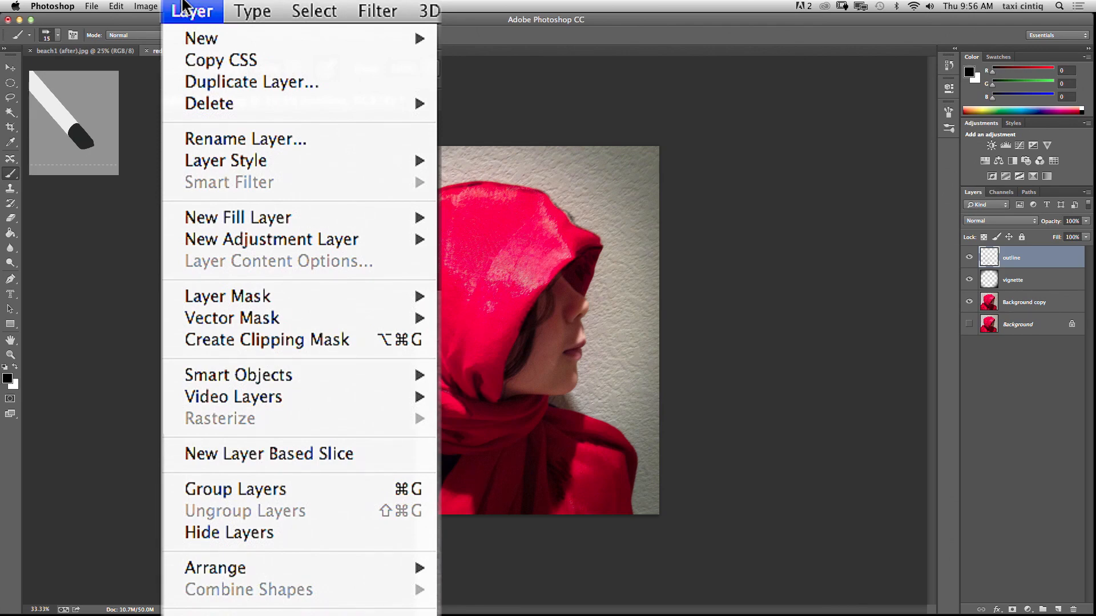
{"action": "left_click", "coordinate": [237, 504]}
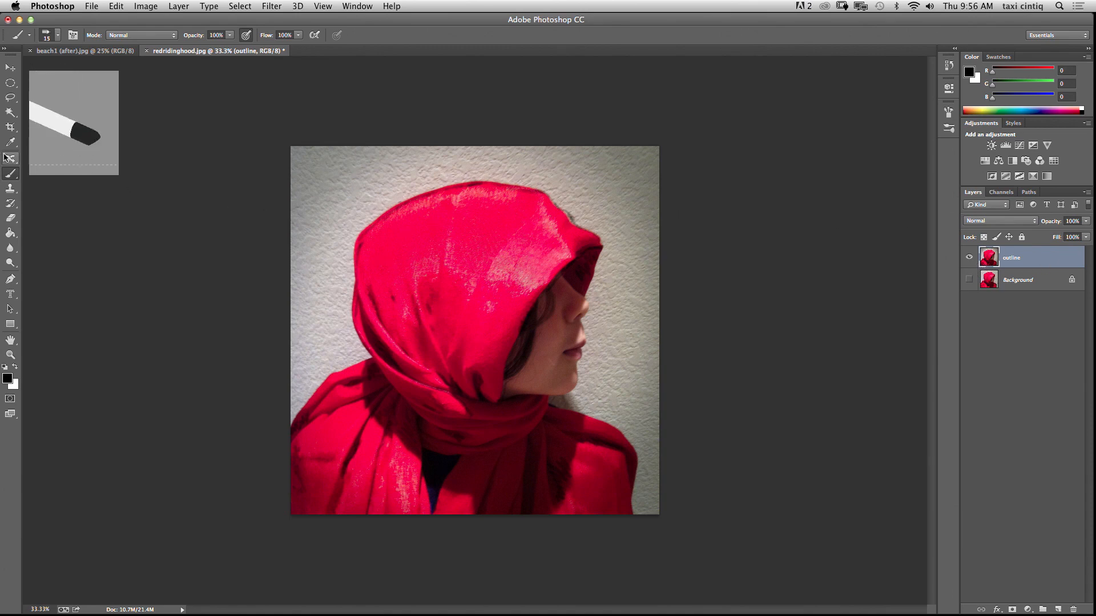
Step: Choose the Mixer Brush Tool with the 40 px flat brush and sample the grey wall colour (131, 127, 115) beside the hood
{"action": "left_click", "coordinate": [10, 173]}
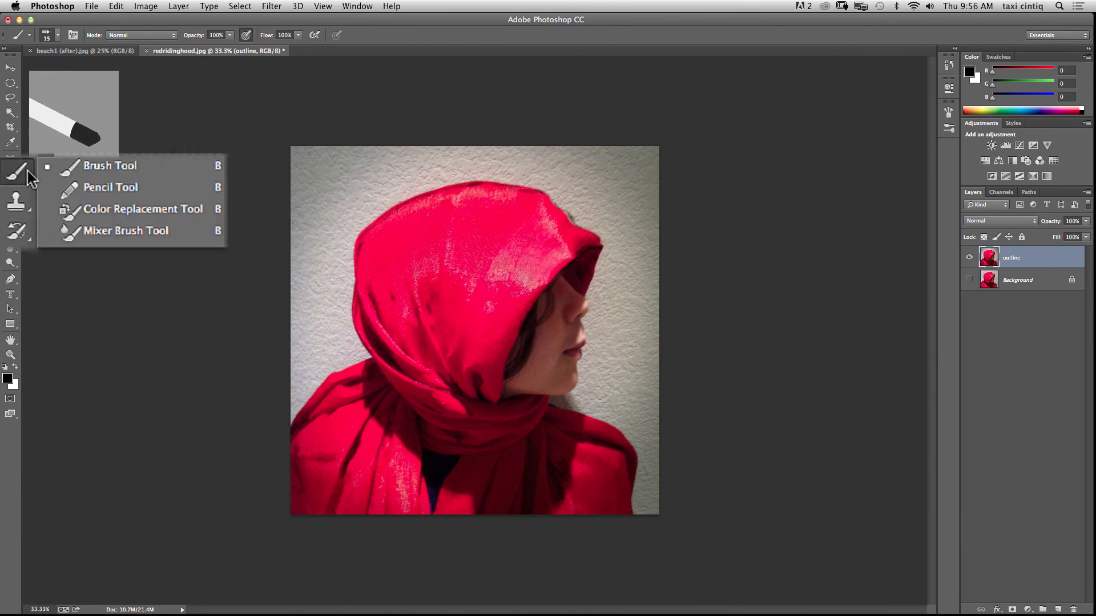
{"action": "left_click", "coordinate": [80, 232]}
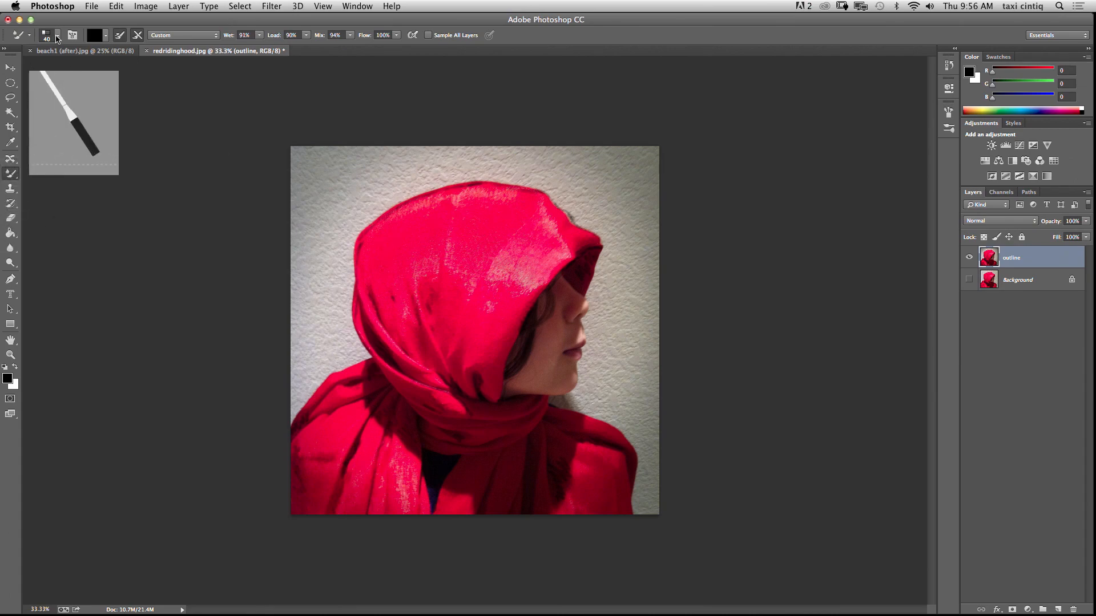
{"action": "left_click", "coordinate": [57, 36]}
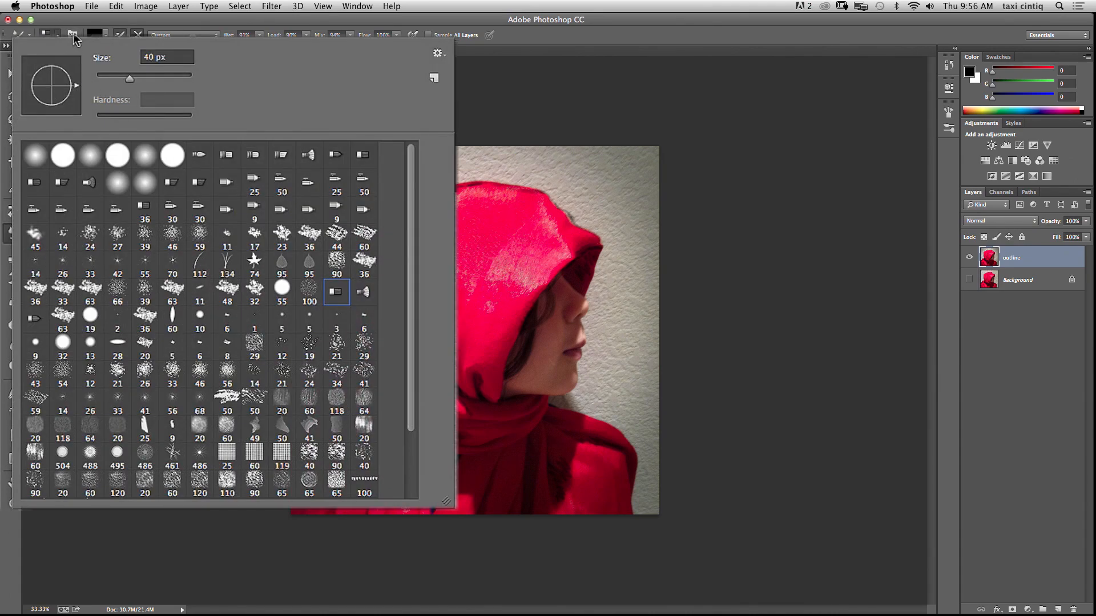
{"action": "left_click", "coordinate": [74, 35]}
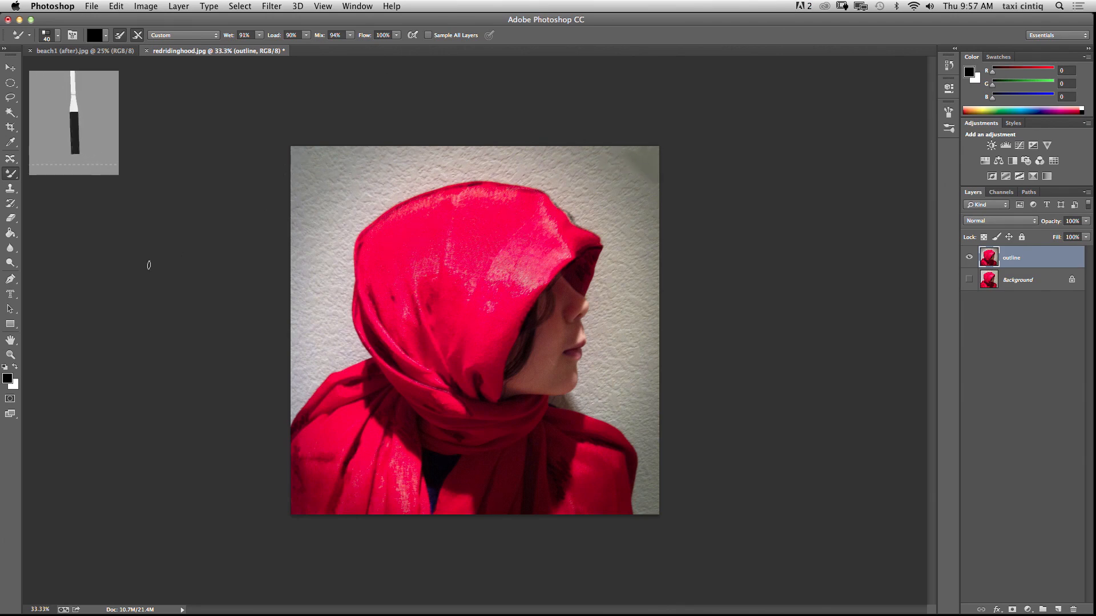
{"action": "left_click", "coordinate": [10, 142]}
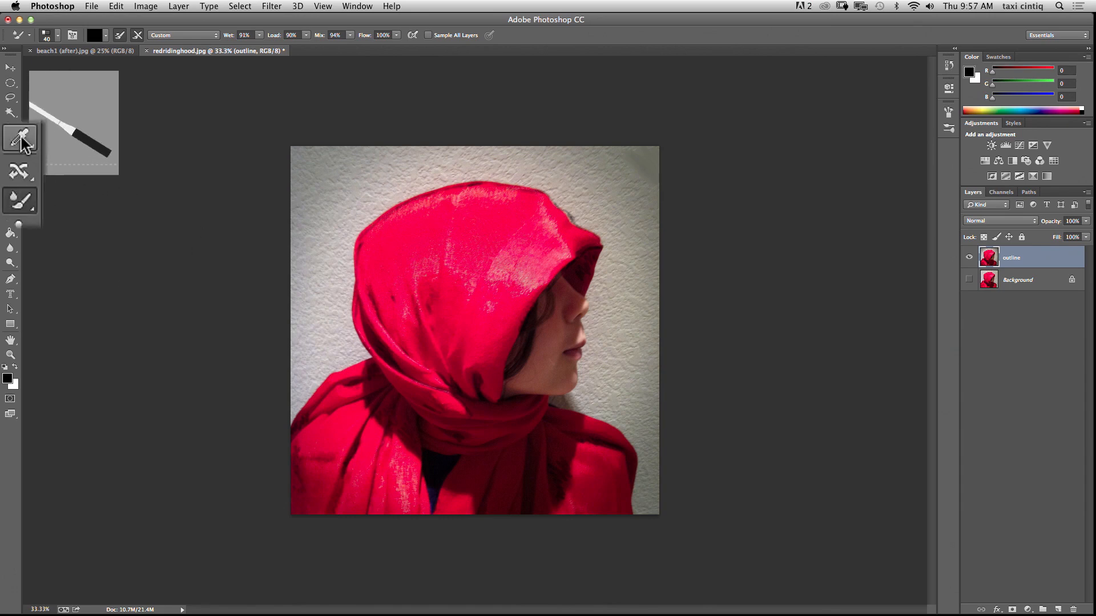
{"action": "left_click", "coordinate": [623, 171]}
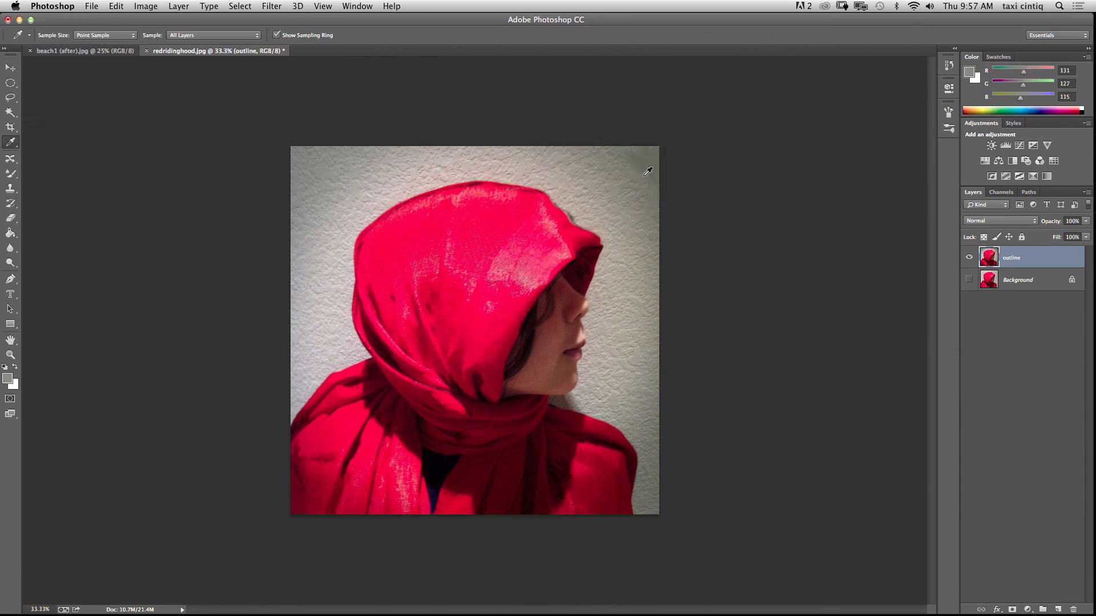
Step: Paint over the wall texture around the hooded figure with the Mixer Brush, enlarging it to 90 px
{"action": "left_click", "coordinate": [10, 173]}
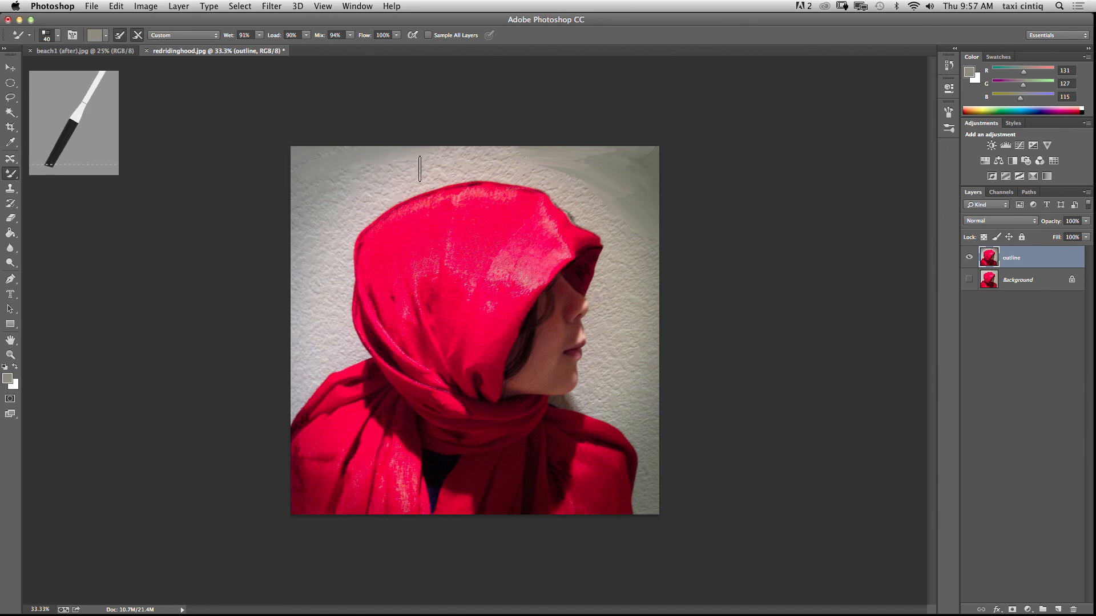
{"action": "key", "text": "bracketright"}
{"action": "key", "text": "bracketright"}
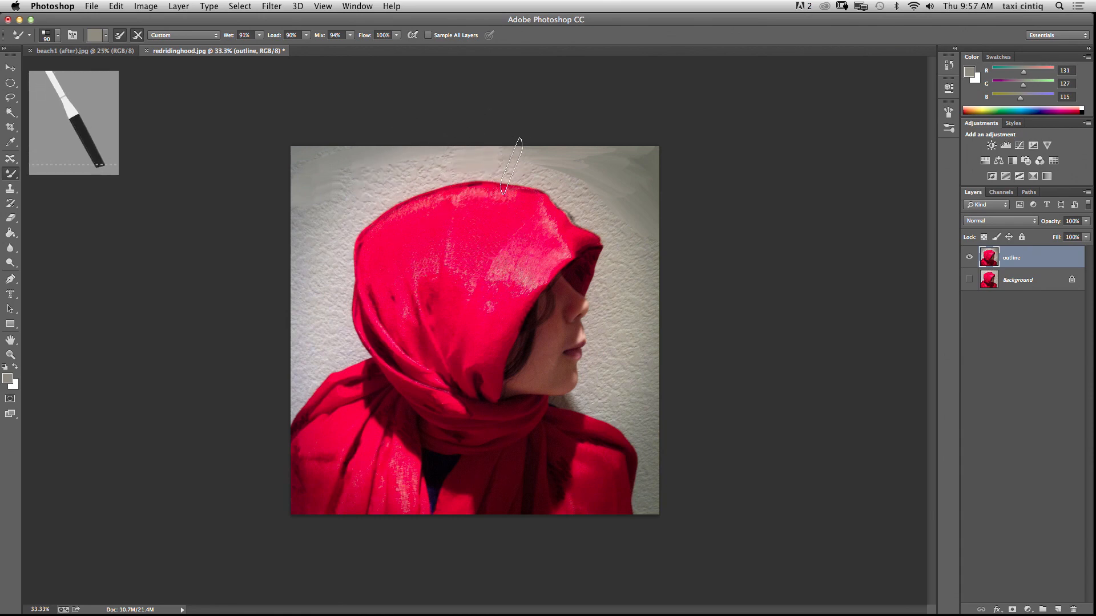
{"action": "mouse_move", "coordinate": [649, 281]}
{"action": "left_mouse_down"}
{"action": "mouse_move", "coordinate": [625, 286]}
{"action": "mouse_move", "coordinate": [646, 354]}
{"action": "mouse_move", "coordinate": [633, 393]}
{"action": "mouse_move", "coordinate": [656, 401]}
{"action": "mouse_move", "coordinate": [616, 357]}
{"action": "mouse_move", "coordinate": [610, 324]}
{"action": "mouse_move", "coordinate": [626, 271]}
{"action": "left_mouse_up"}
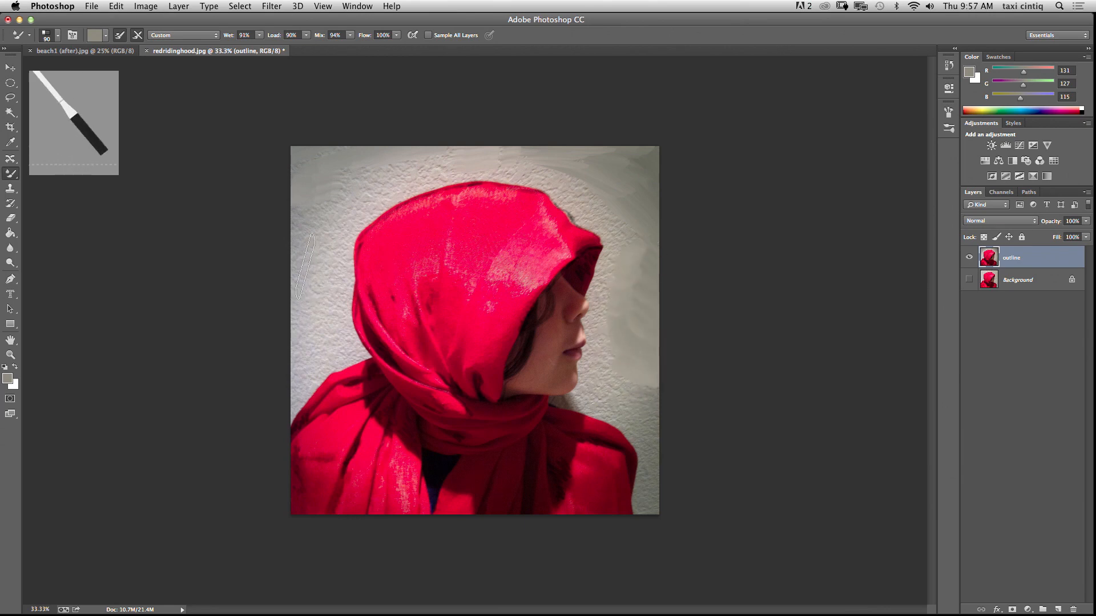
{"action": "mouse_move", "coordinate": [320, 251]}
{"action": "left_mouse_down"}
{"action": "mouse_move", "coordinate": [328, 287]}
{"action": "mouse_move", "coordinate": [336, 338]}
{"action": "mouse_move", "coordinate": [316, 356]}
{"action": "mouse_move", "coordinate": [305, 380]}
{"action": "left_mouse_up"}
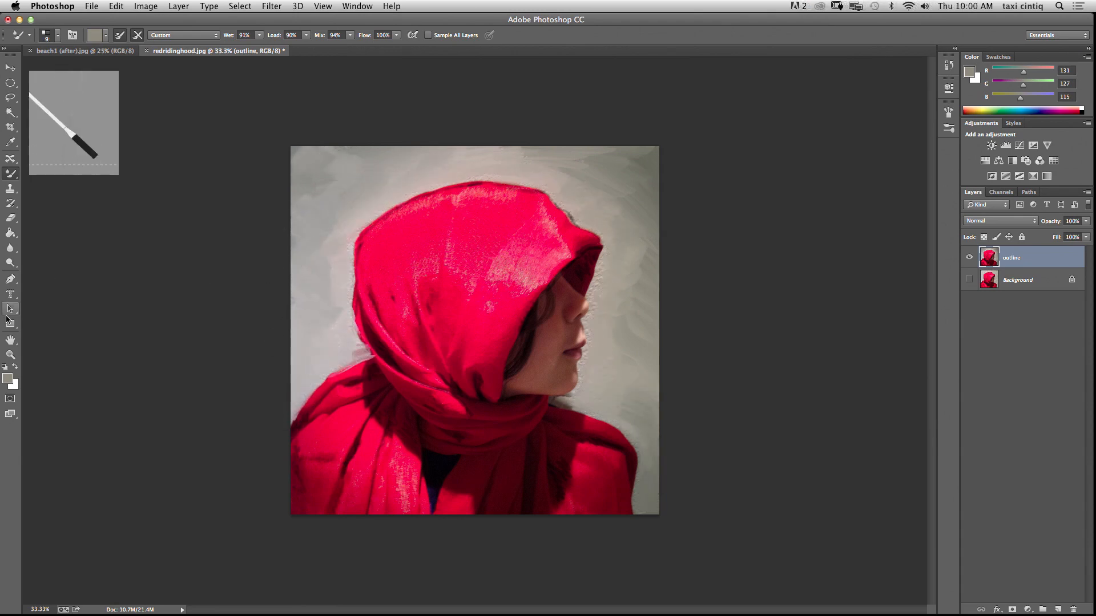
Step: Smooth the remaining wall texture along the edges of the hood and face profile with a small Mixer Brush
{"action": "left_click", "coordinate": [9, 355]}
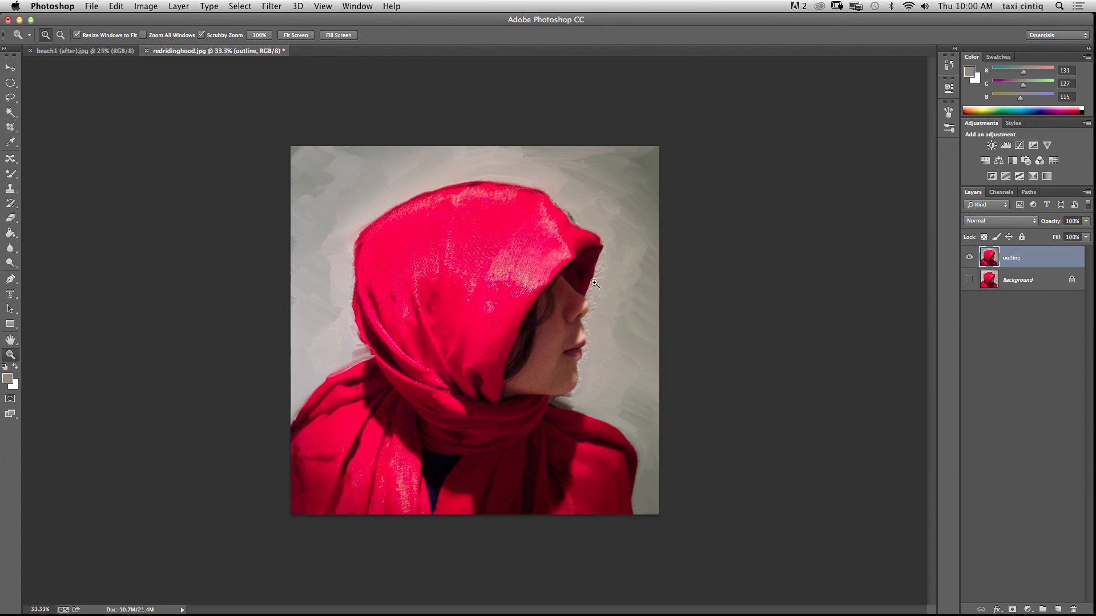
{"action": "left_click", "coordinate": [591, 253]}
{"action": "left_click", "coordinate": [570, 261]}
{"action": "left_click", "coordinate": [577, 268]}
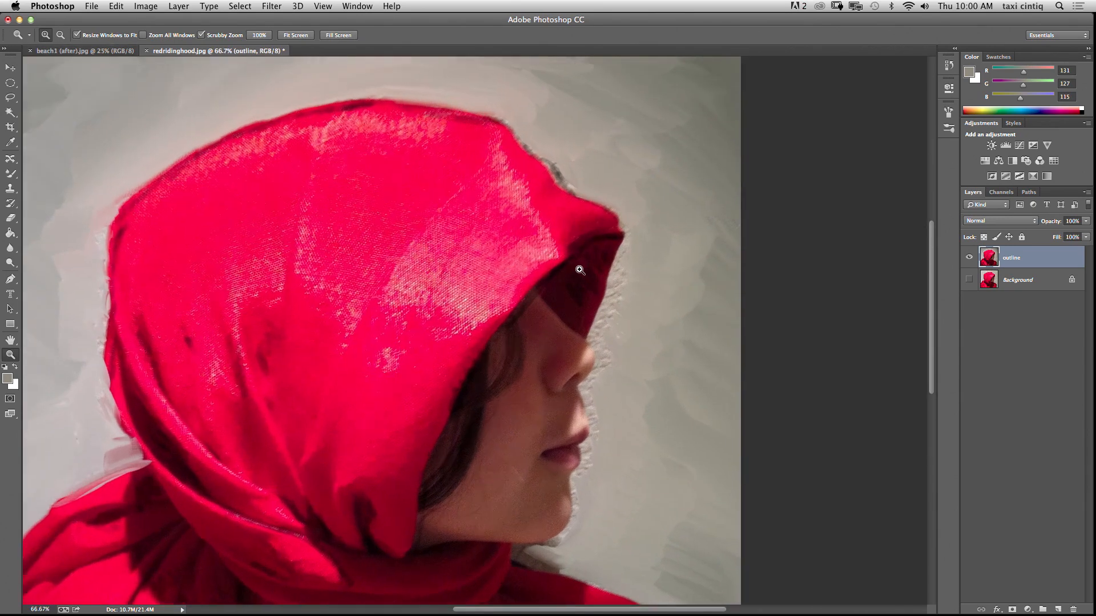
{"action": "left_click", "coordinate": [11, 174]}
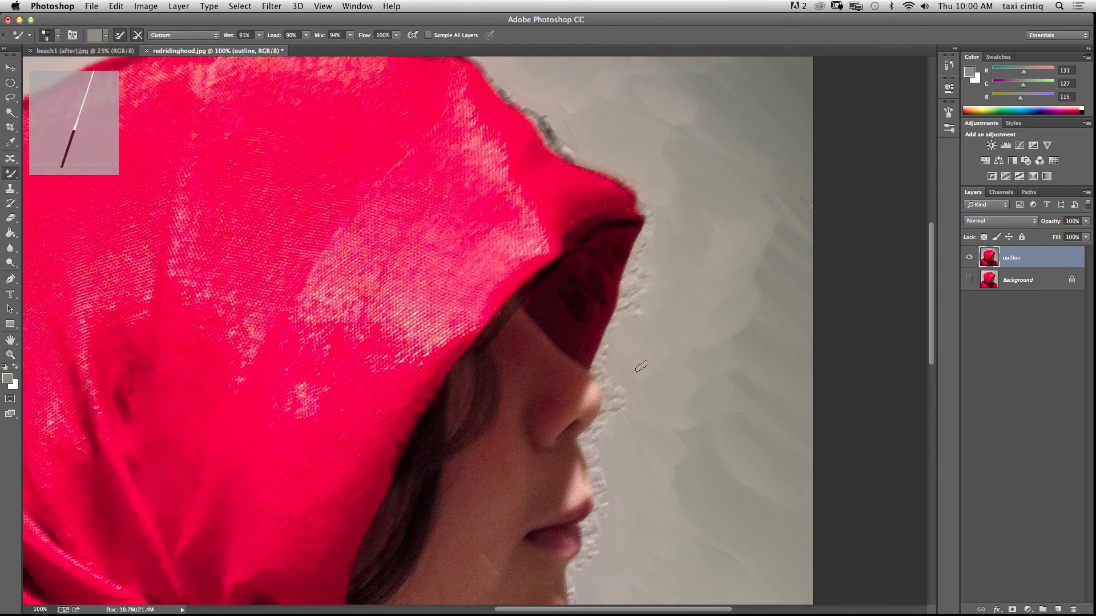
{"action": "left_click_drag", "start_coordinate": [615, 364], "coordinate": [599, 357]}
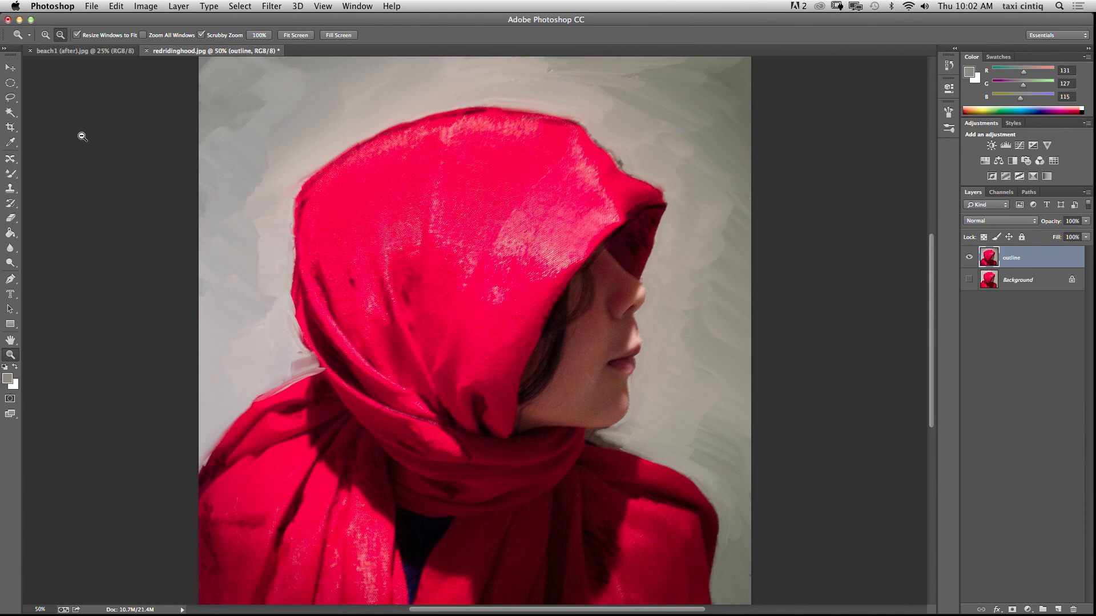
Step: Sample the bright red (231, 2, 35) from the hood and blend its fabric texture and highlights with Mixer Brush strokes
{"action": "left_click", "coordinate": [11, 142]}
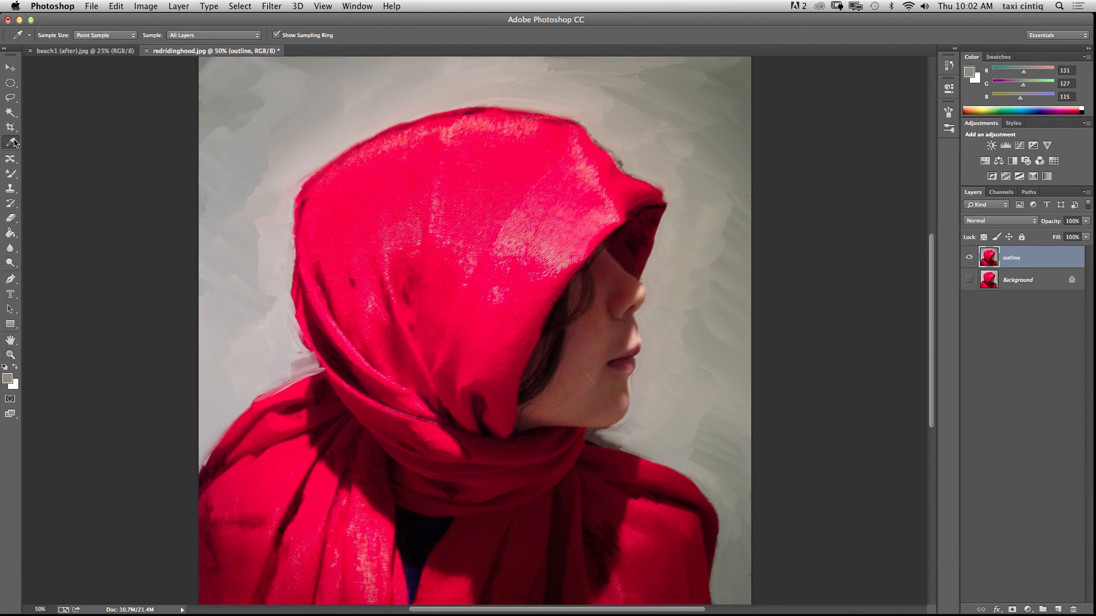
{"action": "left_click", "coordinate": [442, 292]}
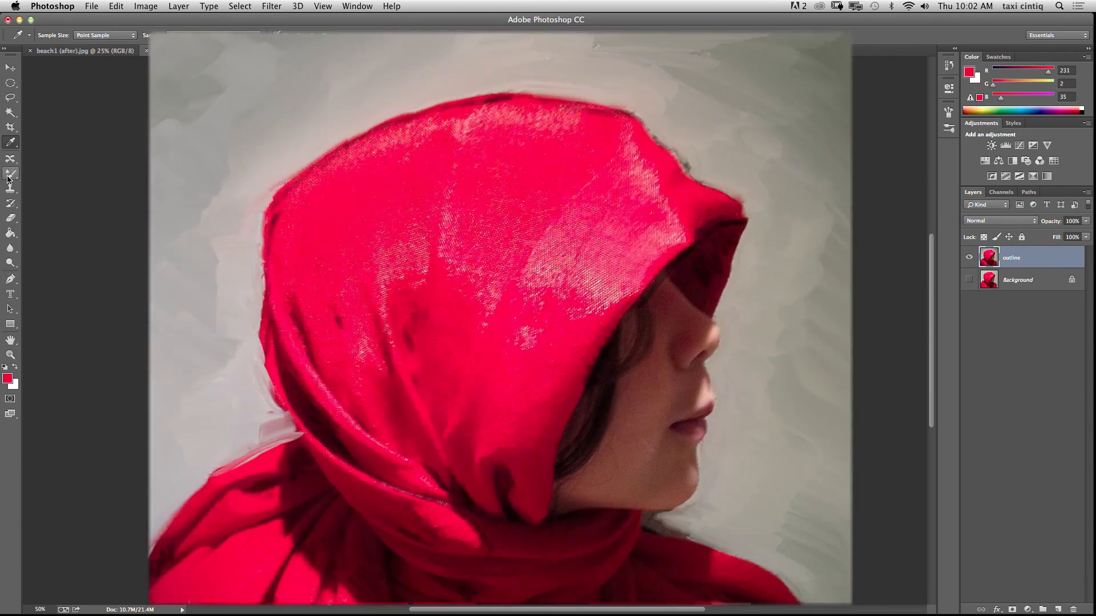
{"action": "left_click", "coordinate": [10, 175]}
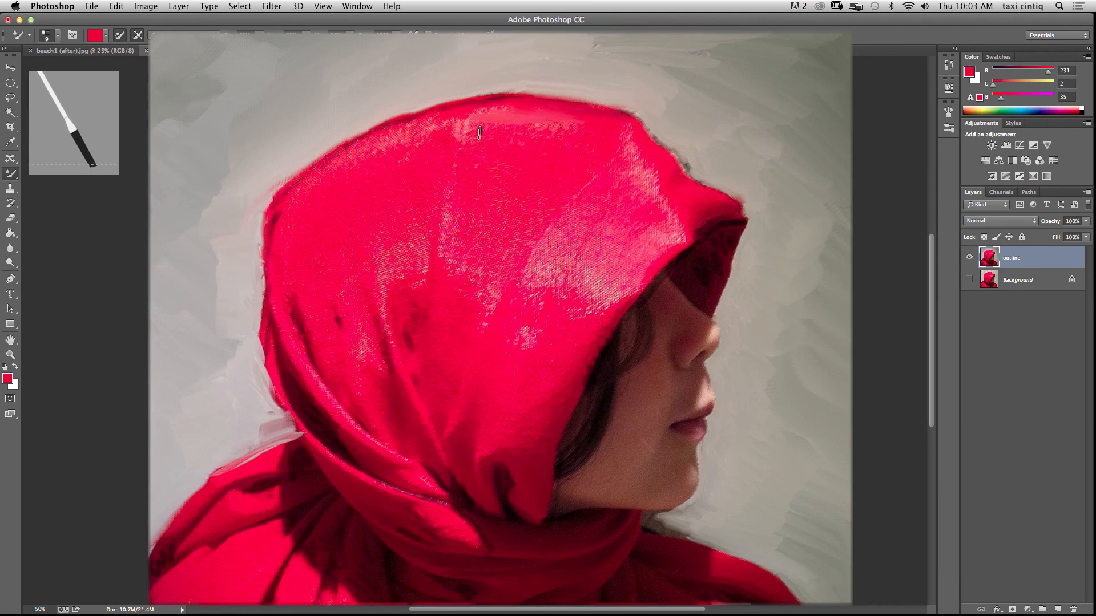
{"action": "mouse_move", "coordinate": [479, 133]}
{"action": "left_mouse_down"}
{"action": "mouse_move", "coordinate": [425, 144]}
{"action": "mouse_move", "coordinate": [462, 144]}
{"action": "mouse_move", "coordinate": [466, 117]}
{"action": "left_mouse_up"}
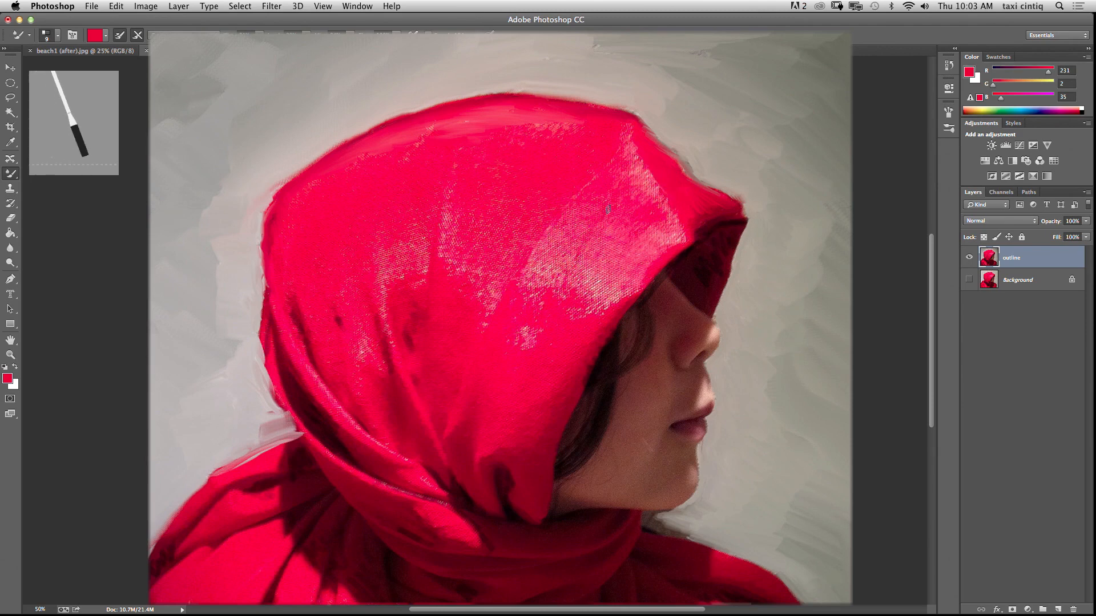
{"action": "left_click_drag", "start_coordinate": [552, 141], "coordinate": [400, 143]}
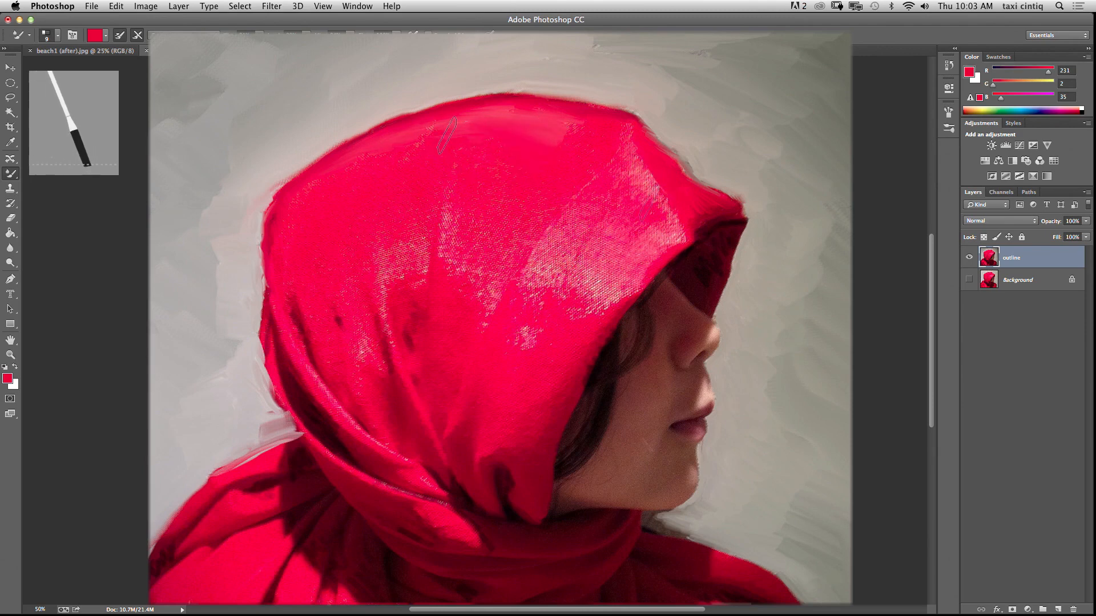
{"action": "mouse_move", "coordinate": [630, 151]}
{"action": "left_mouse_down"}
{"action": "mouse_move", "coordinate": [662, 204]}
{"action": "mouse_move", "coordinate": [628, 277]}
{"action": "mouse_move", "coordinate": [596, 239]}
{"action": "mouse_move", "coordinate": [526, 305]}
{"action": "mouse_move", "coordinate": [551, 243]}
{"action": "left_mouse_up"}
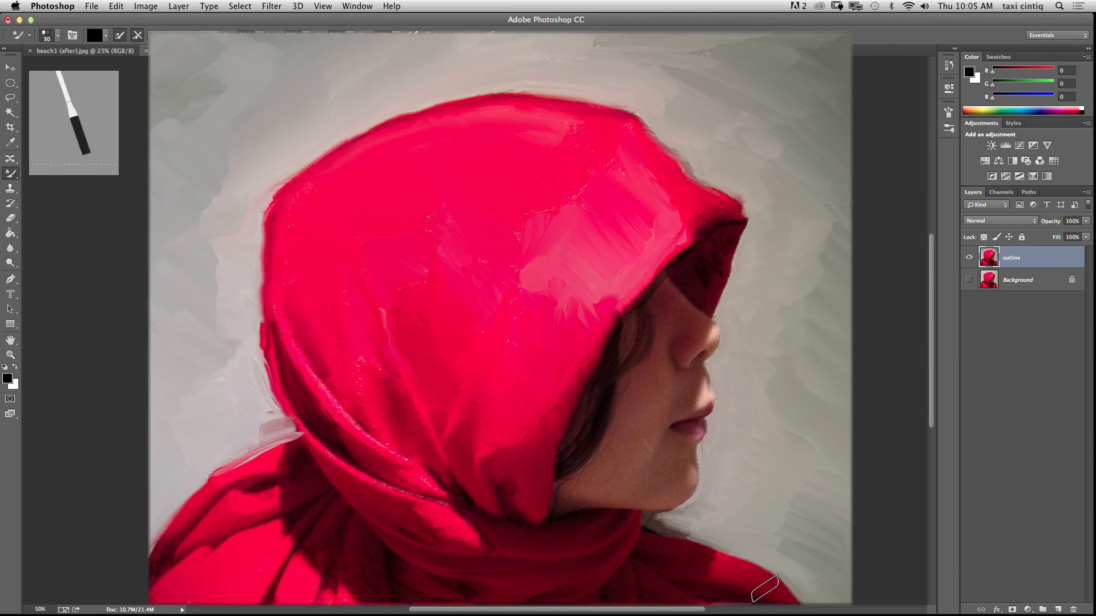
Step: Sample the darker red (176, 7, 26) from the shoulder and paint over the scarf and shoulder folds with the Mixer Brush
{"action": "left_click", "coordinate": [10, 142]}
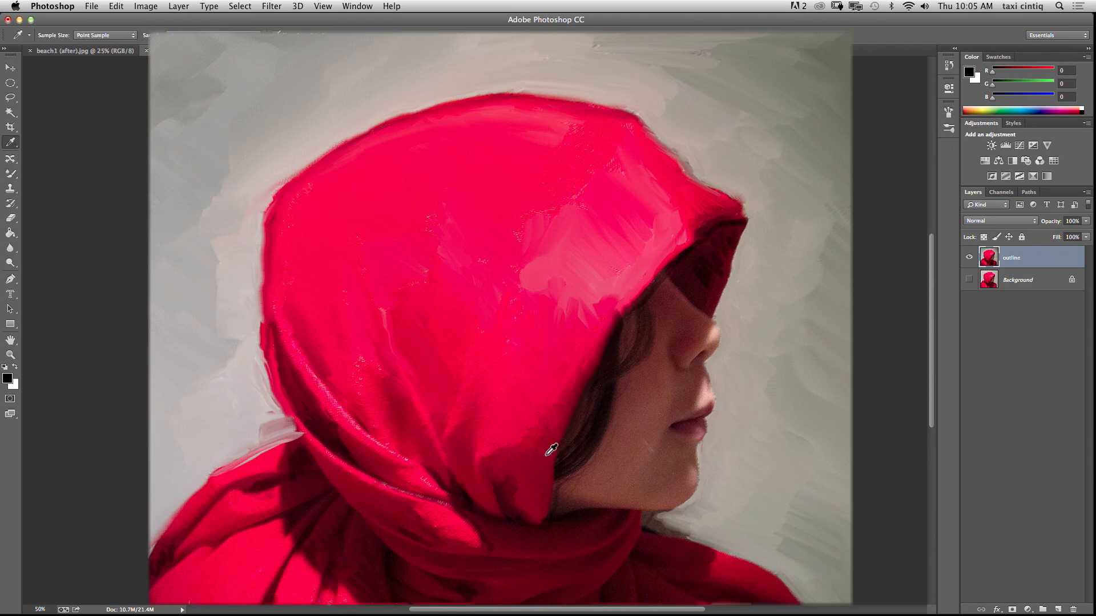
{"action": "left_click", "coordinate": [742, 553]}
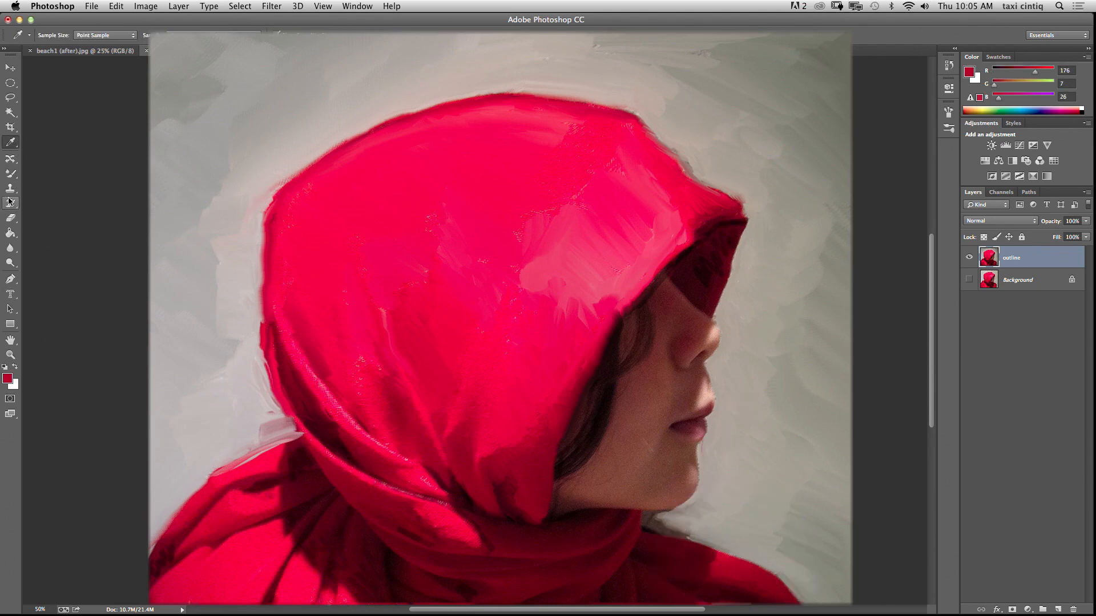
{"action": "left_click", "coordinate": [10, 174]}
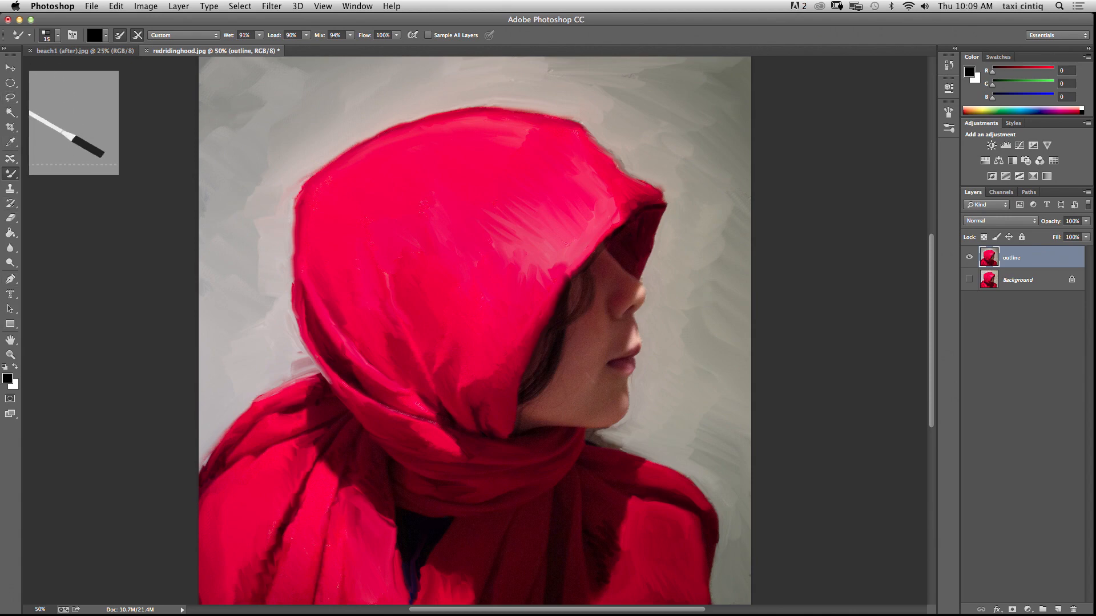
Step: Sample the skin tone (152, 104, 90) from the chin as the Mixer Brush colour
{"action": "key", "text": "z"}
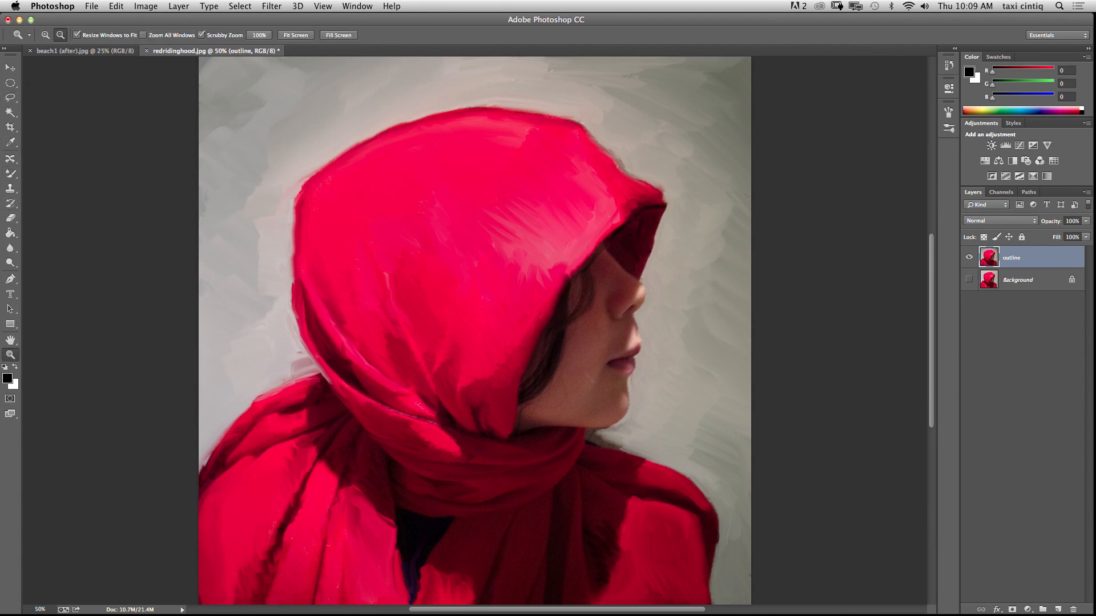
{"action": "left_click", "coordinate": [46, 35]}
{"action": "left_click", "coordinate": [588, 308]}
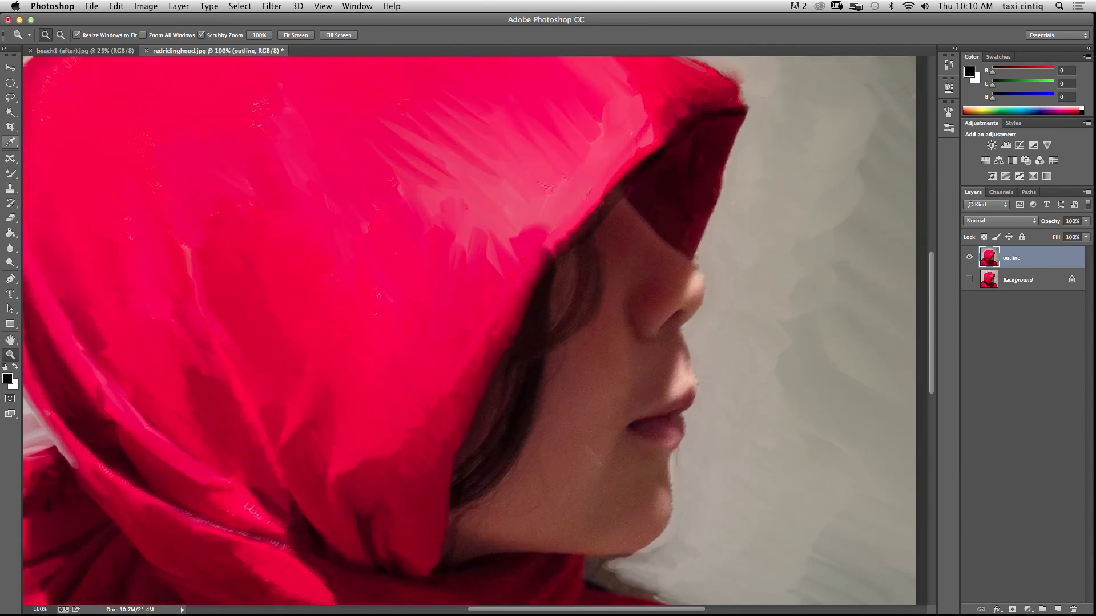
{"action": "left_click", "coordinate": [10, 142]}
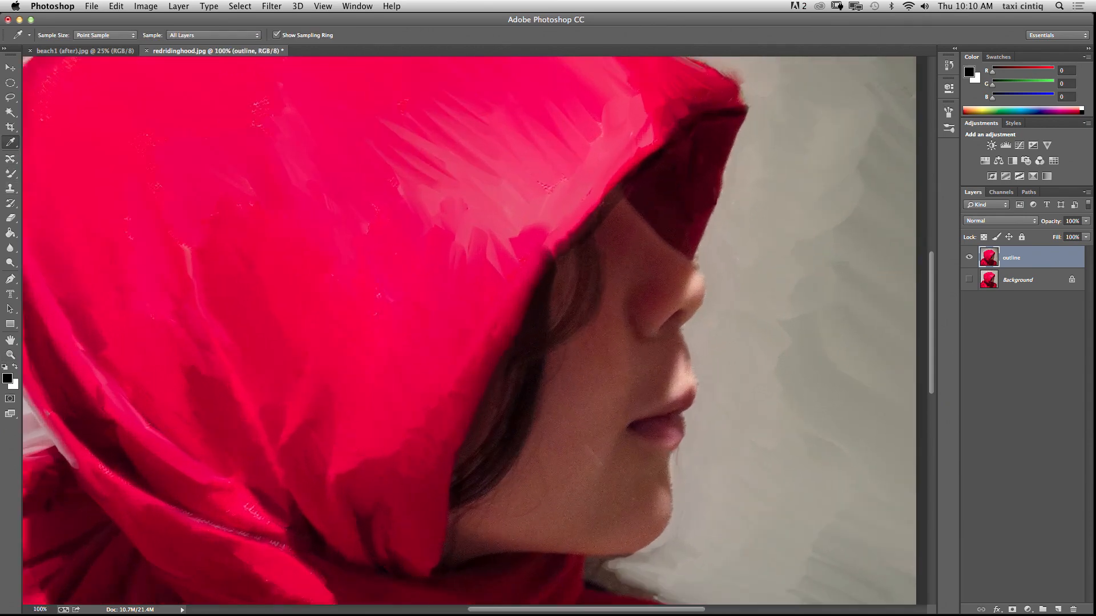
{"action": "left_click", "coordinate": [669, 502]}
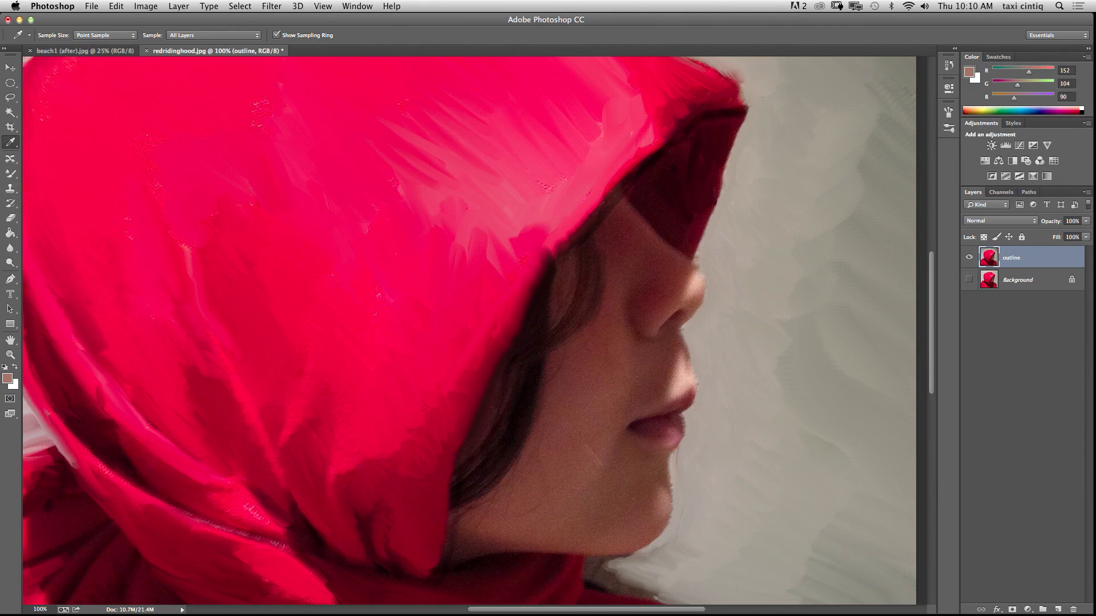
{"action": "key", "text": "b"}
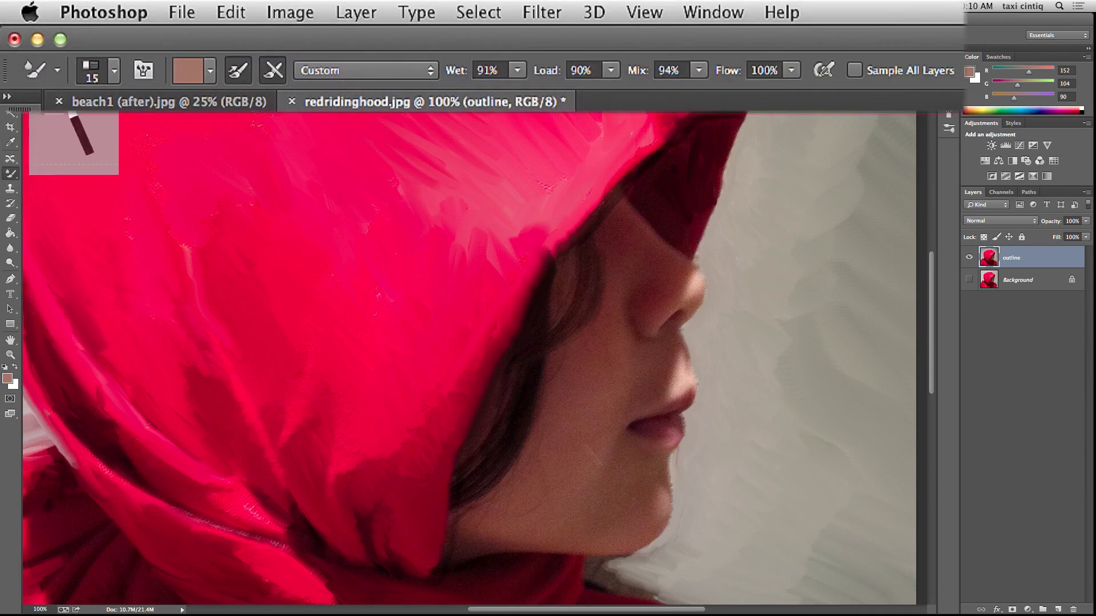
Step: Set the Mixer Brush to 43% wet, 62% load and 70% mix
{"action": "left_click", "coordinate": [699, 70]}
{"action": "left_click_drag", "start_coordinate": [702, 93], "coordinate": [470, 93]}
{"action": "left_click", "coordinate": [610, 71]}
{"action": "left_click", "coordinate": [517, 70]}
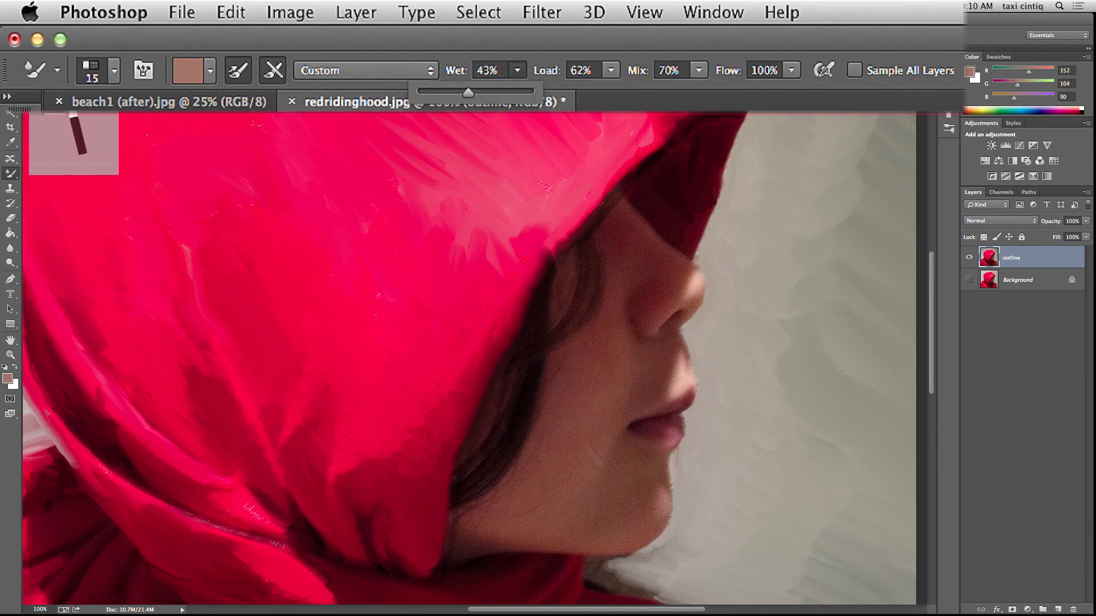
Step: Paint short skin-toned Mixer Brush strokes on the cheek and undo the last stroke
{"action": "mouse_move", "coordinate": [588, 448]}
{"action": "left_mouse_down"}
{"action": "mouse_move", "coordinate": [600, 464]}
{"action": "mouse_move", "coordinate": [571, 461]}
{"action": "mouse_move", "coordinate": [572, 414]}
{"action": "left_mouse_up"}
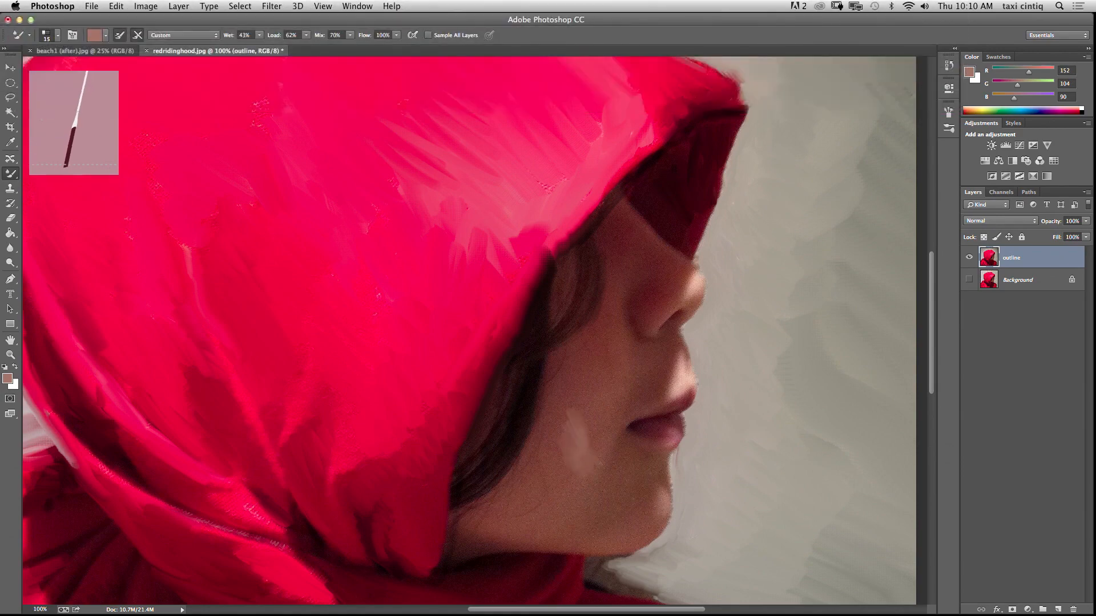
{"action": "left_click_drag", "start_coordinate": [572, 469], "coordinate": [566, 491]}
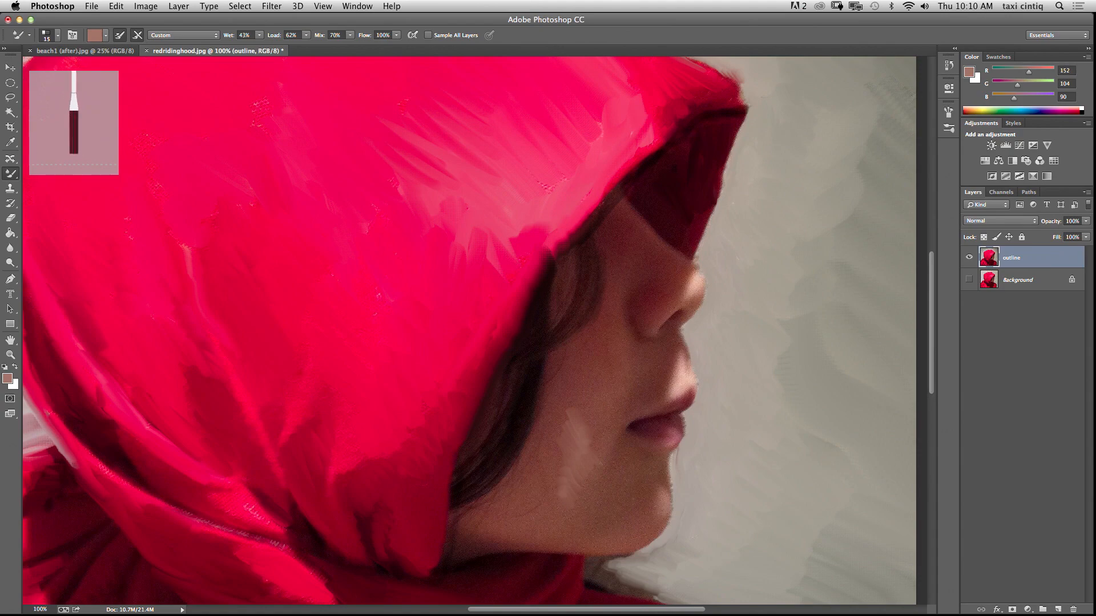
{"action": "left_click", "coordinate": [116, 5]}
{"action": "left_click", "coordinate": [145, 39]}
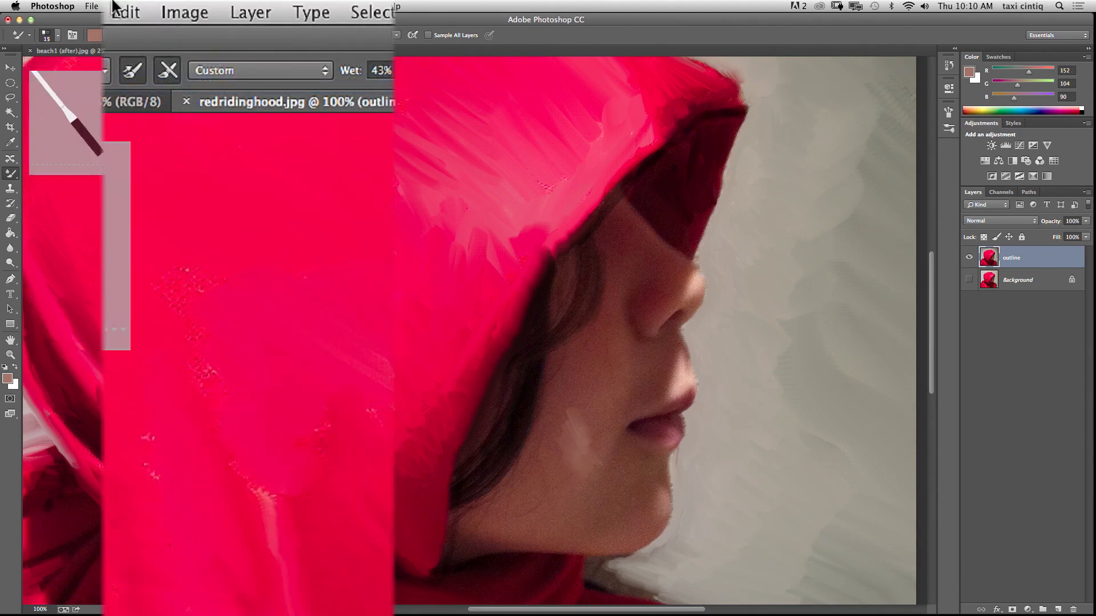
Step: Undo the pale cheek stroke and sample the brown skin tone (112, 56, 41) from the lower cheek
{"action": "left_click", "coordinate": [115, 5]}
{"action": "left_click", "coordinate": [137, 81]}
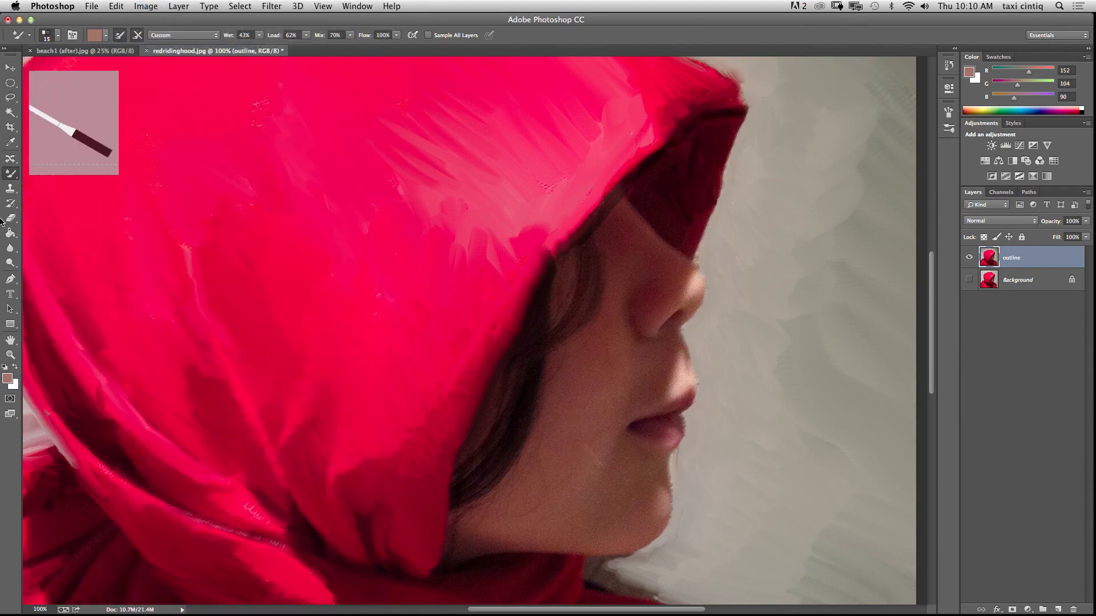
{"action": "key", "text": "i"}
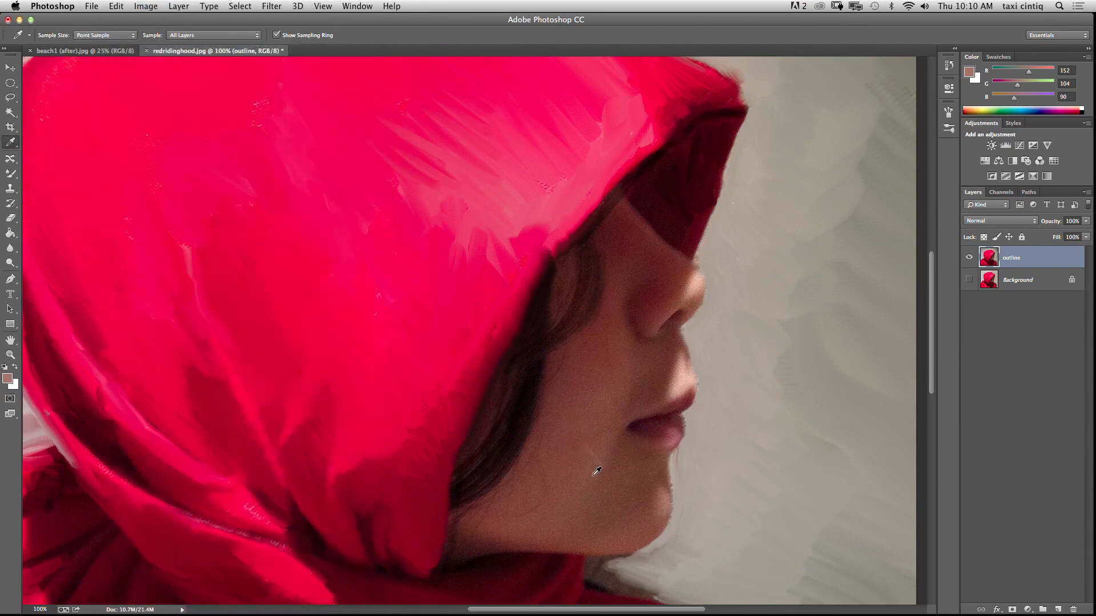
{"action": "left_click_drag", "start_coordinate": [596, 471], "coordinate": [578, 467]}
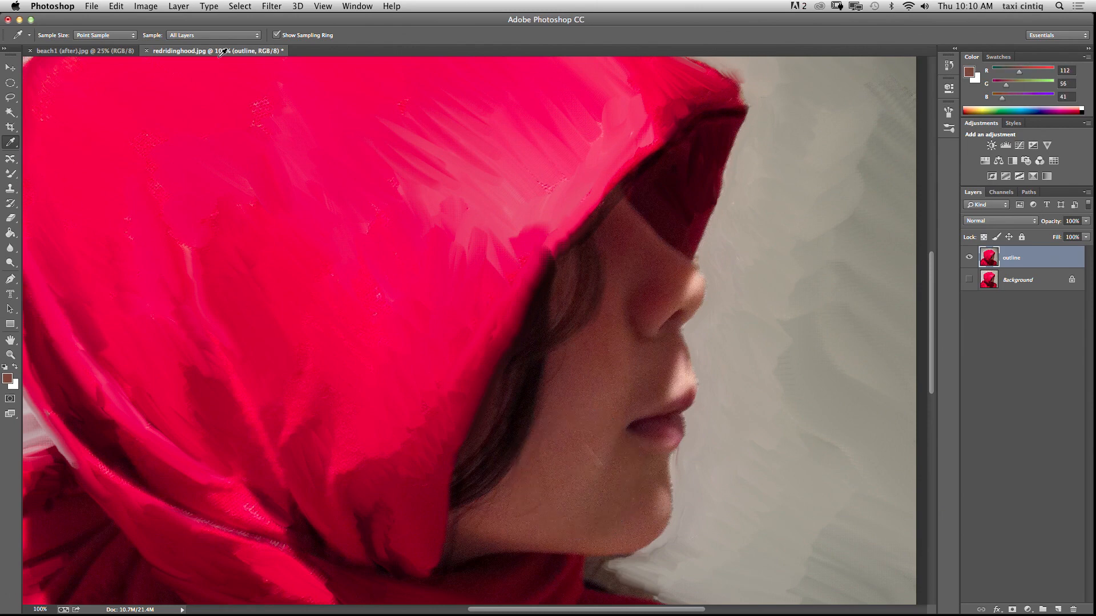
Step: Set the Mixer Brush flow to 55% and blend the cheek and jaw with skin-toned strokes
{"action": "left_click", "coordinate": [10, 174]}
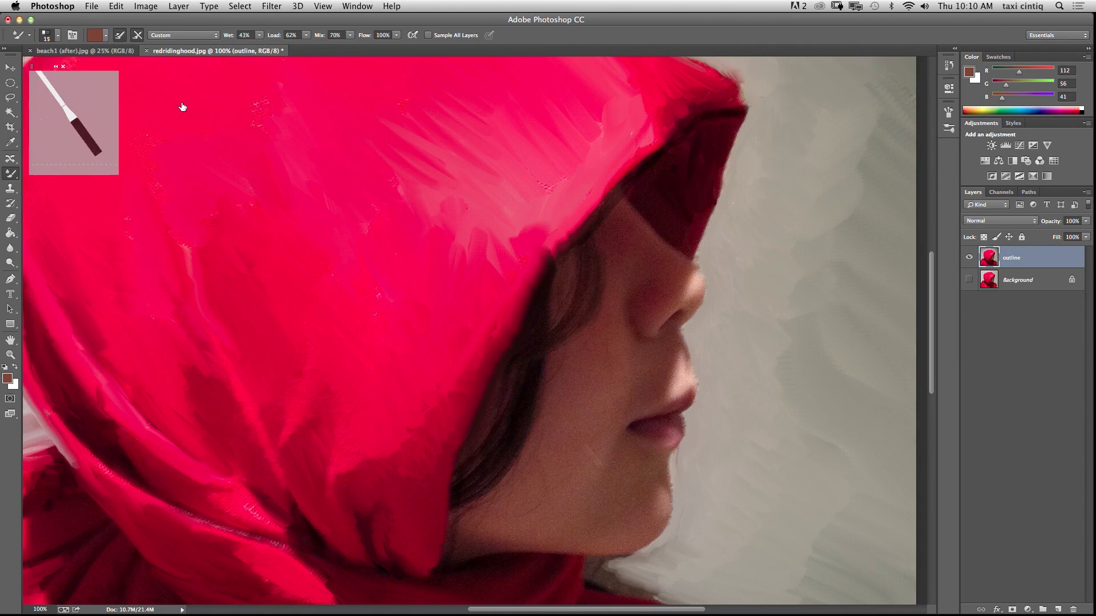
{"action": "left_click", "coordinate": [396, 34]}
{"action": "left_click_drag", "start_coordinate": [795, 105], "coordinate": [743, 99]}
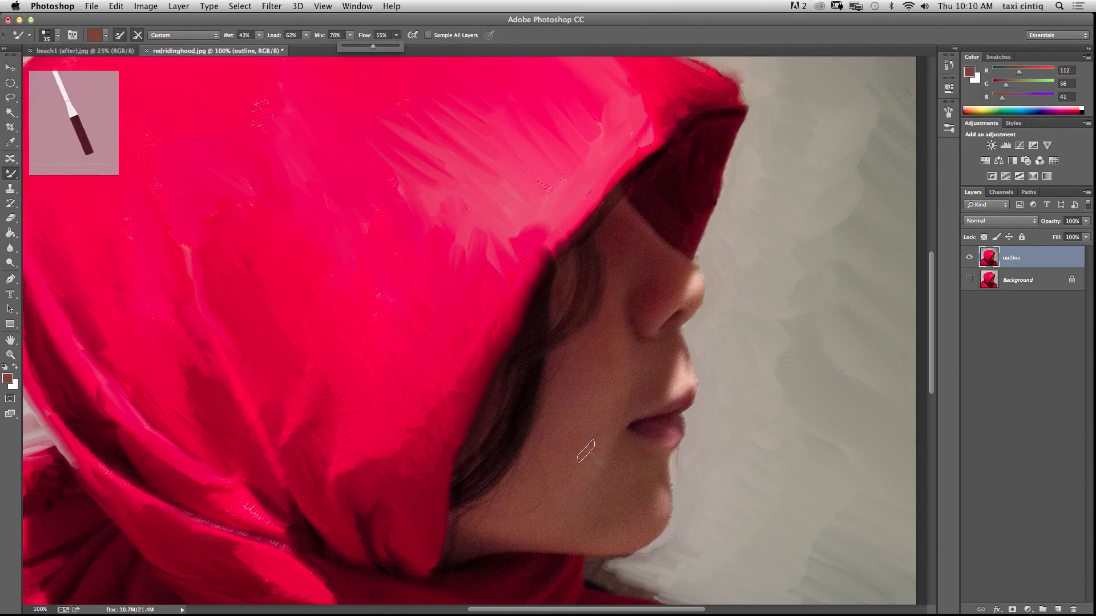
{"action": "mouse_move", "coordinate": [588, 452]}
{"action": "left_mouse_down"}
{"action": "mouse_move", "coordinate": [563, 490]}
{"action": "mouse_move", "coordinate": [562, 450]}
{"action": "mouse_move", "coordinate": [582, 449]}
{"action": "mouse_move", "coordinate": [599, 429]}
{"action": "left_mouse_up"}
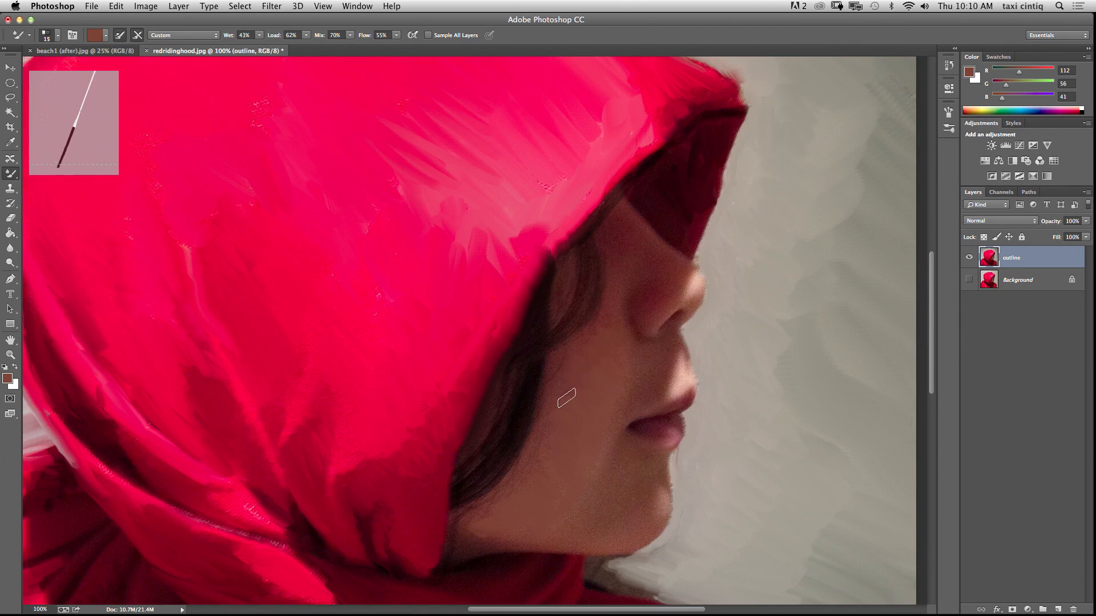
Step: Sample the darker brown (93, 52, 34) from the chin as the Mixer Brush colour and reduce the brush size to 9
{"action": "left_click", "coordinate": [12, 354]}
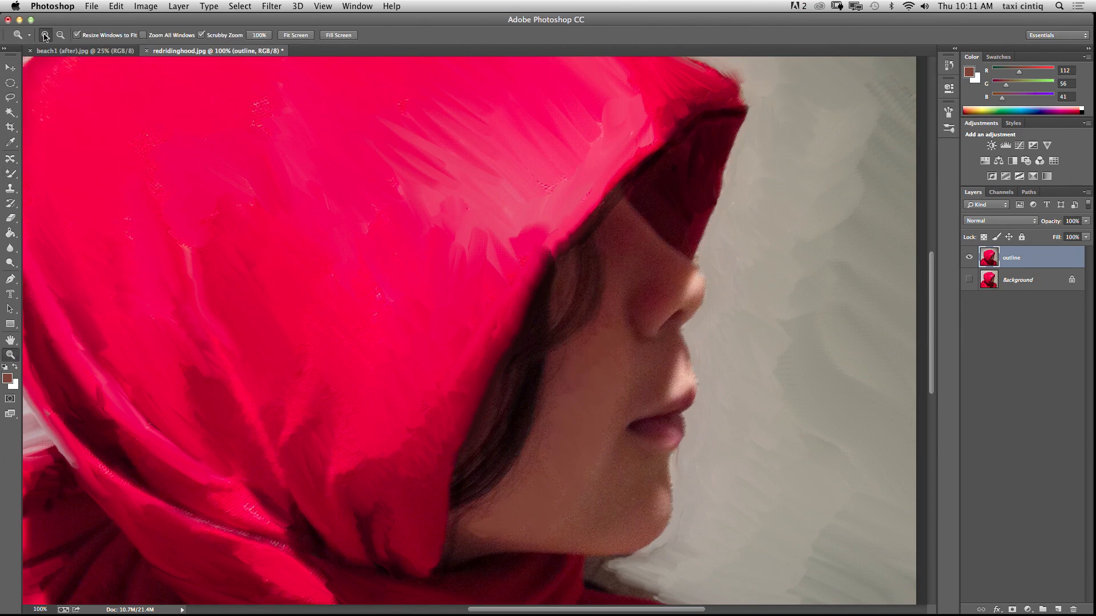
{"action": "left_click", "coordinate": [60, 35]}
{"action": "left_click", "coordinate": [615, 350]}
{"action": "left_click", "coordinate": [612, 347]}
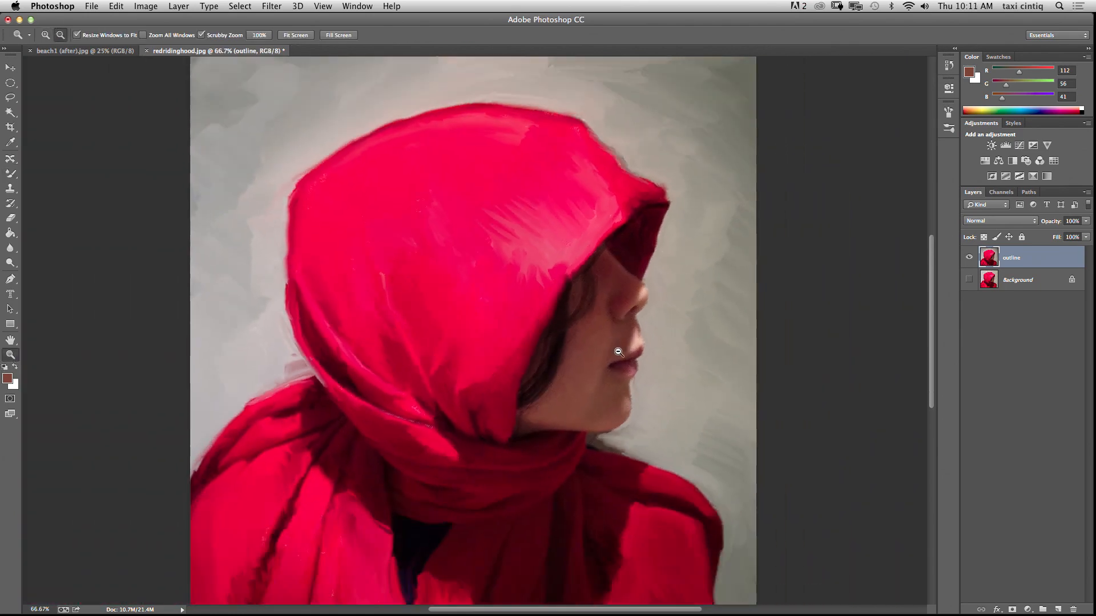
{"action": "left_click", "coordinate": [10, 173]}
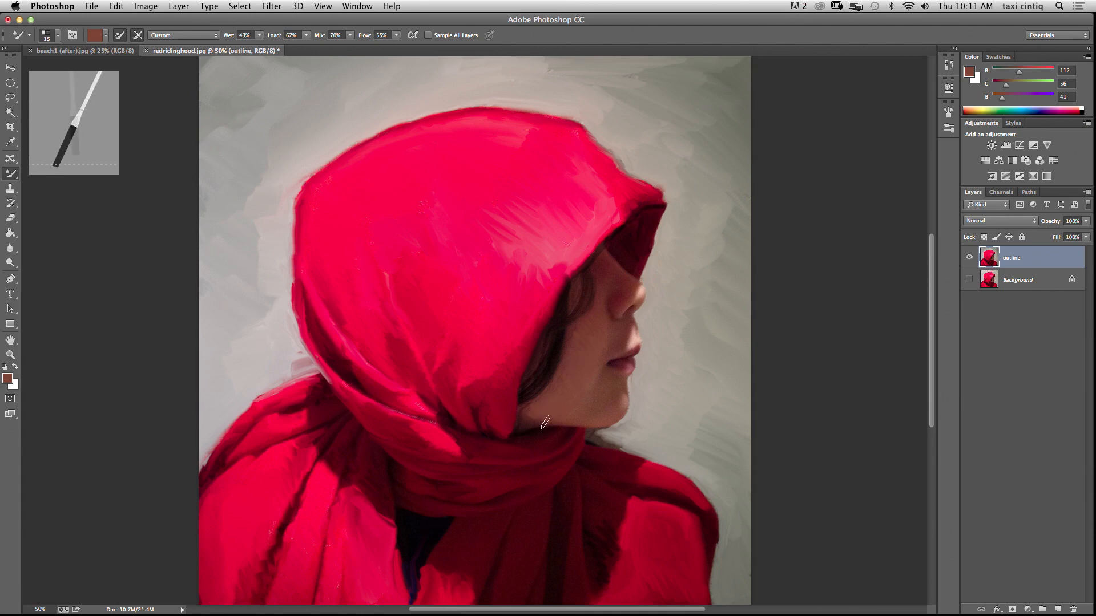
{"action": "left_click", "coordinate": [10, 143]}
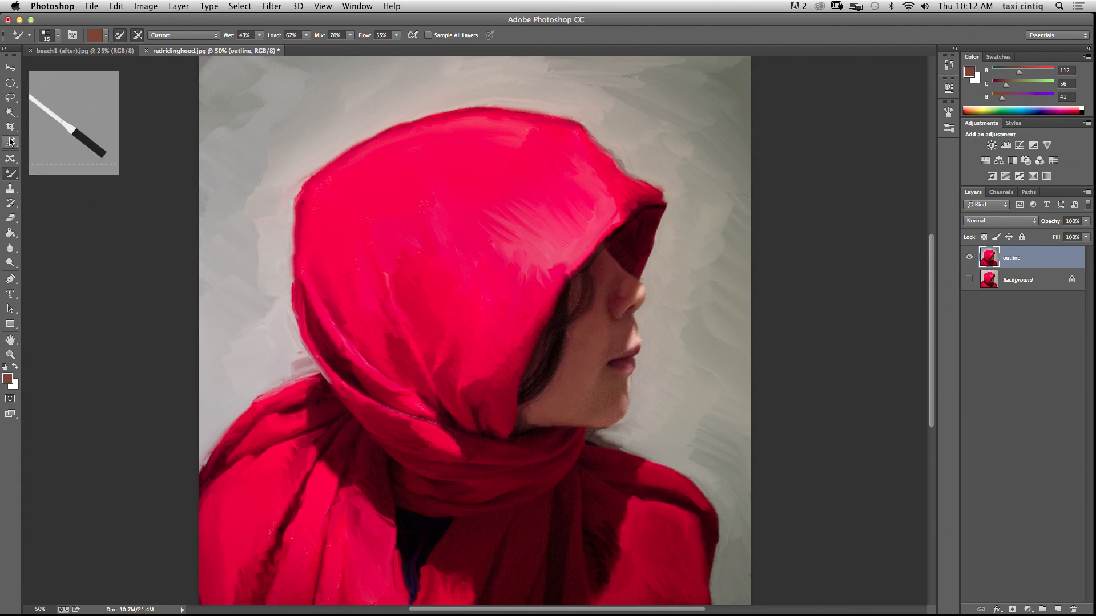
{"action": "left_click", "coordinate": [619, 389]}
{"action": "left_click", "coordinate": [10, 173]}
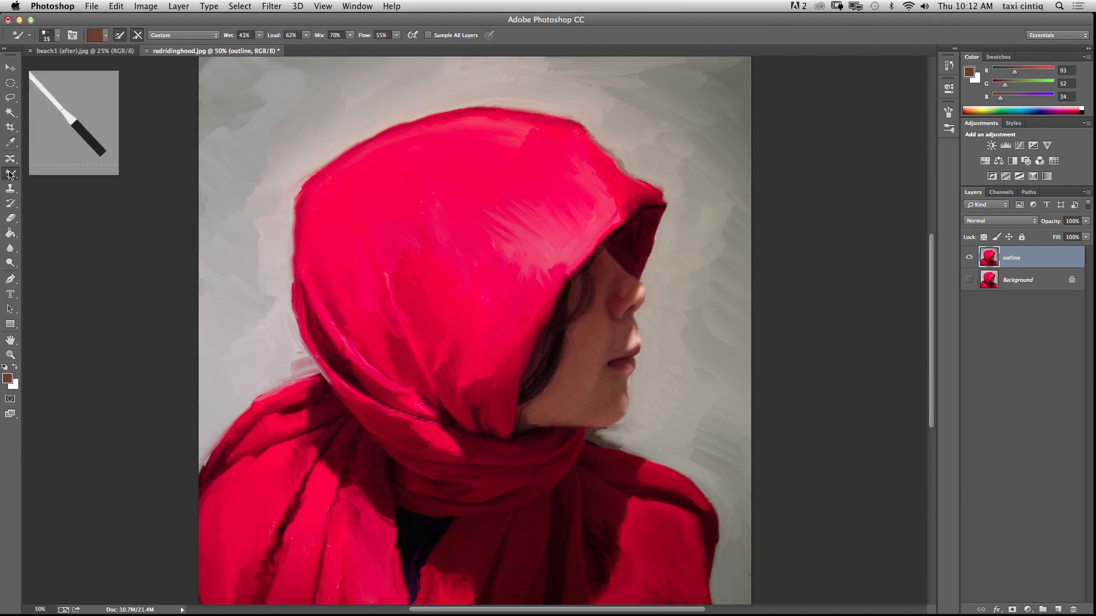
{"action": "key", "text": "bracketleft"}
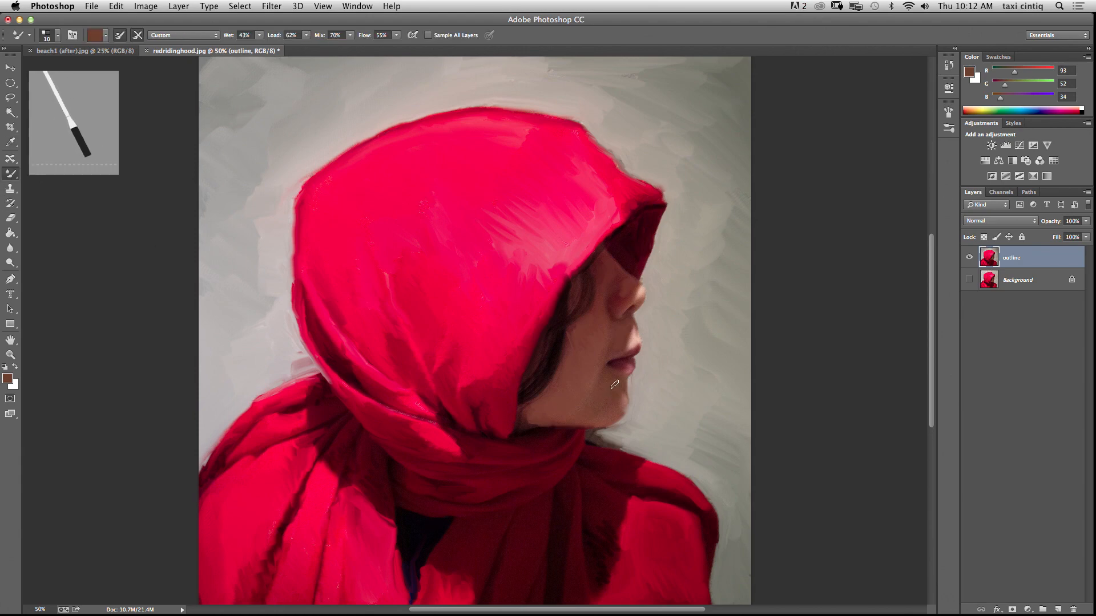
{"action": "key", "text": "bracketleft"}
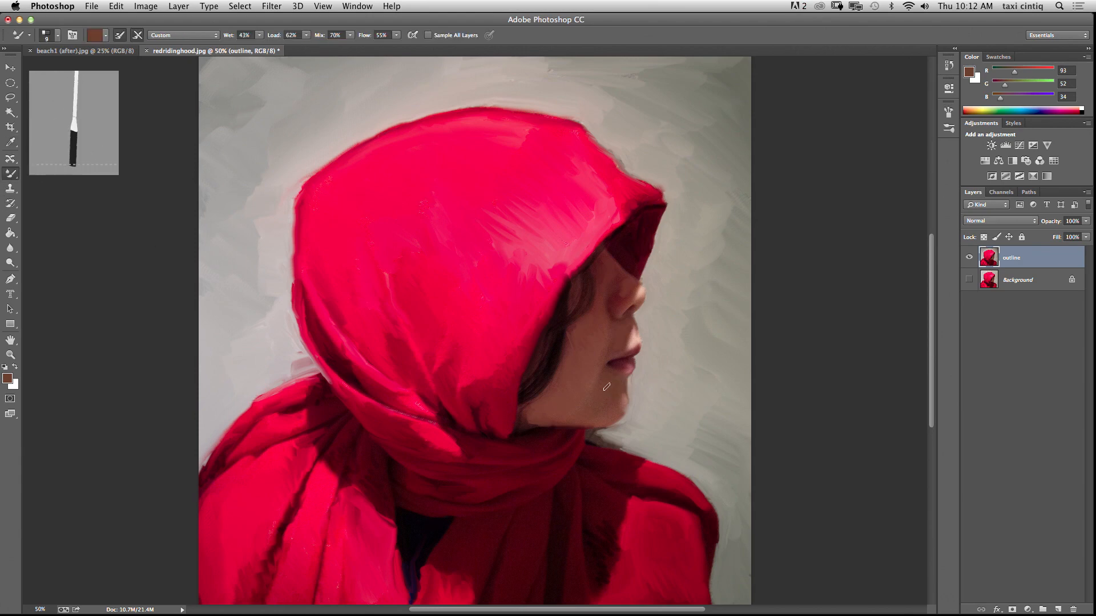
Step: Paint short Mixer Brush strokes on the chin, above the upper lip and beside the nose
{"action": "left_click_drag", "start_coordinate": [624, 388], "coordinate": [596, 400]}
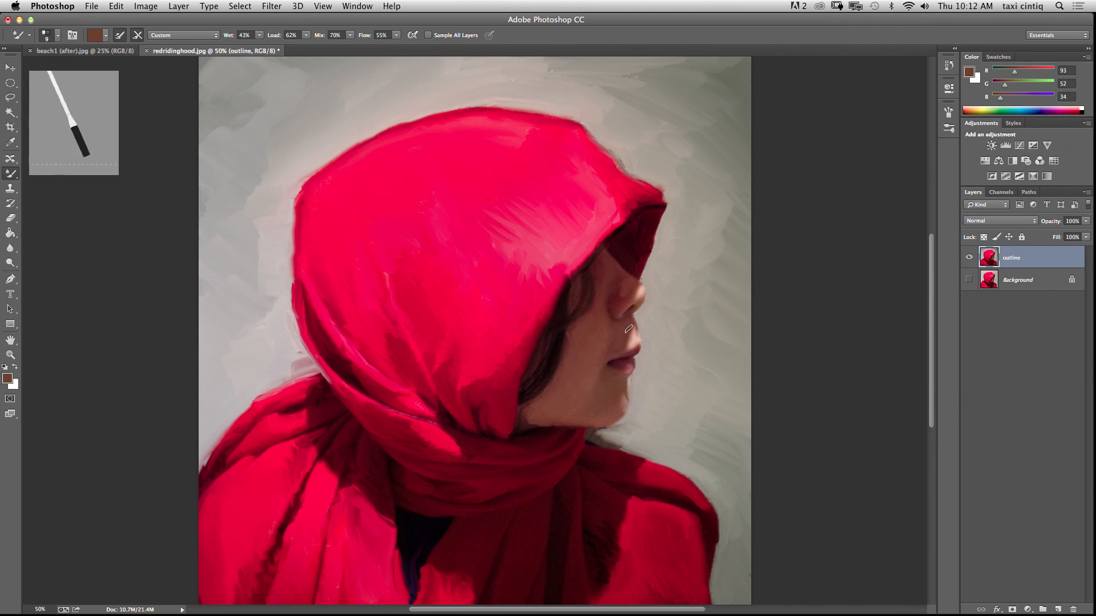
{"action": "mouse_move", "coordinate": [627, 324]}
{"action": "left_mouse_down"}
{"action": "mouse_move", "coordinate": [613, 349]}
{"action": "mouse_move", "coordinate": [633, 324]}
{"action": "left_mouse_up"}
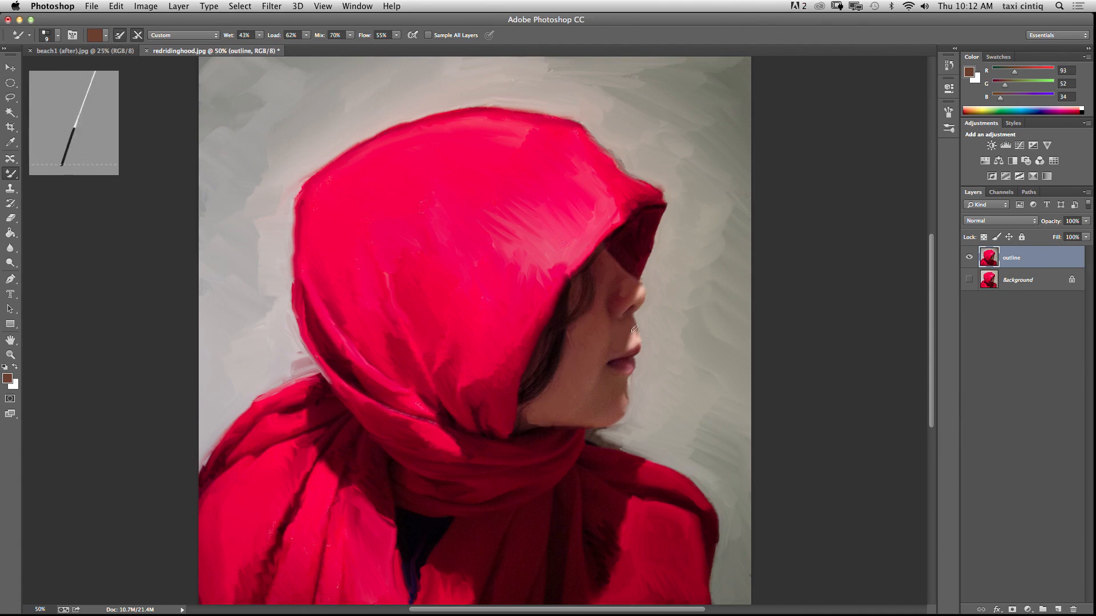
{"action": "left_click_drag", "start_coordinate": [614, 287], "coordinate": [613, 298]}
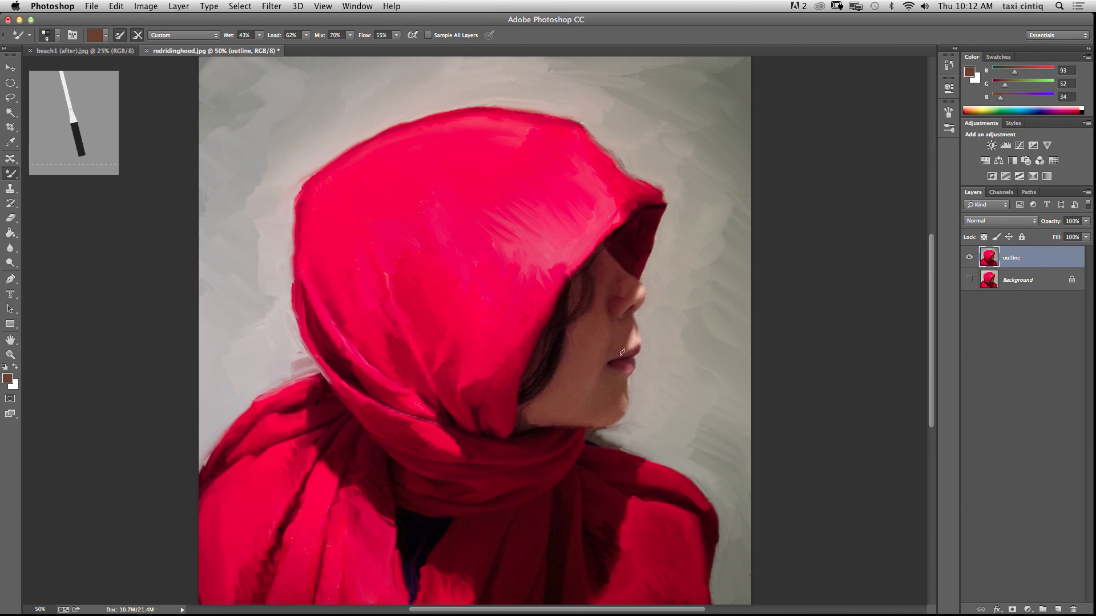
Step: Sample the light tone (158, 139, 130) beside the upper lip and touch up the lips with a size 7 Mixer Brush
{"action": "key", "text": "i"}
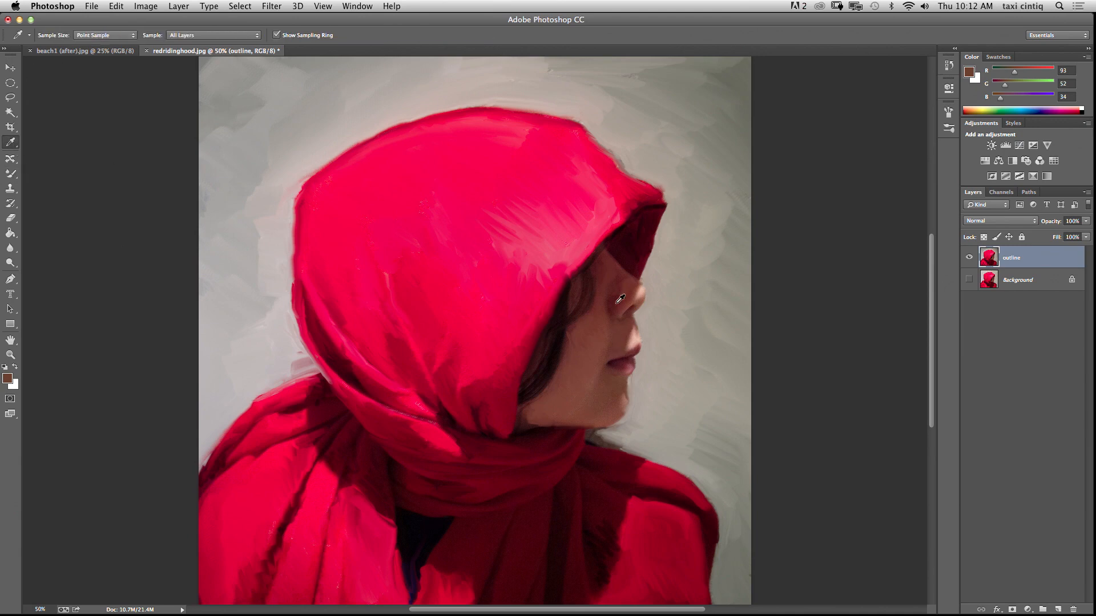
{"action": "left_click", "coordinate": [644, 337]}
{"action": "key", "text": "b"}
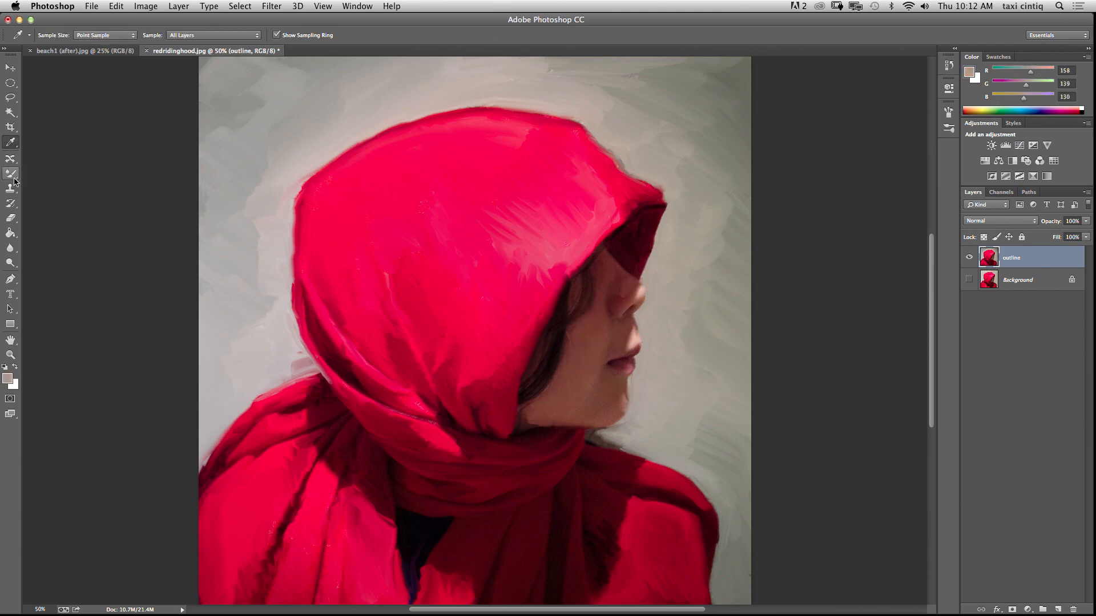
{"action": "key", "text": "bracketleft"}
{"action": "key", "text": "bracketleft"}
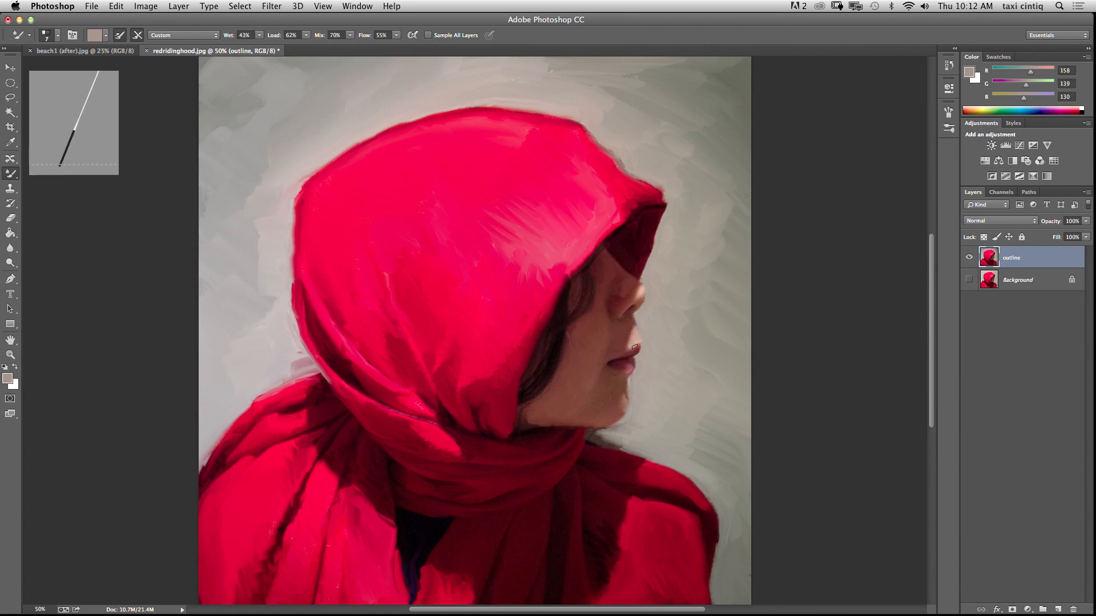
Step: Sample the near-black (11, 0, 4) from the hair and paint the strands along the hood's edge with the Mixer Brush
{"action": "left_click", "coordinate": [538, 365], "text": "alt"}
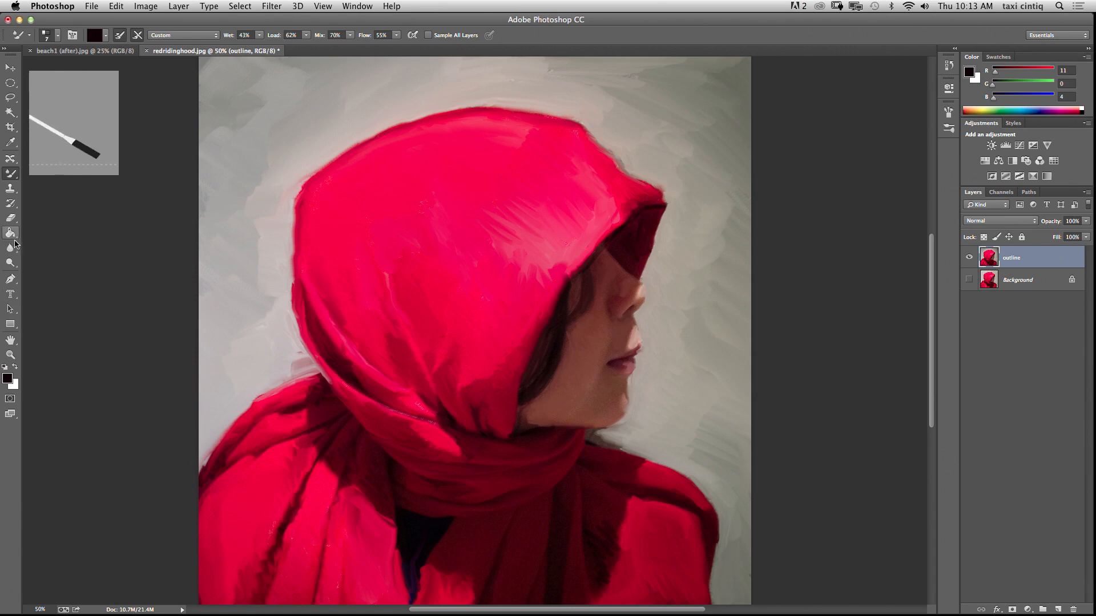
{"action": "left_click", "coordinate": [10, 355]}
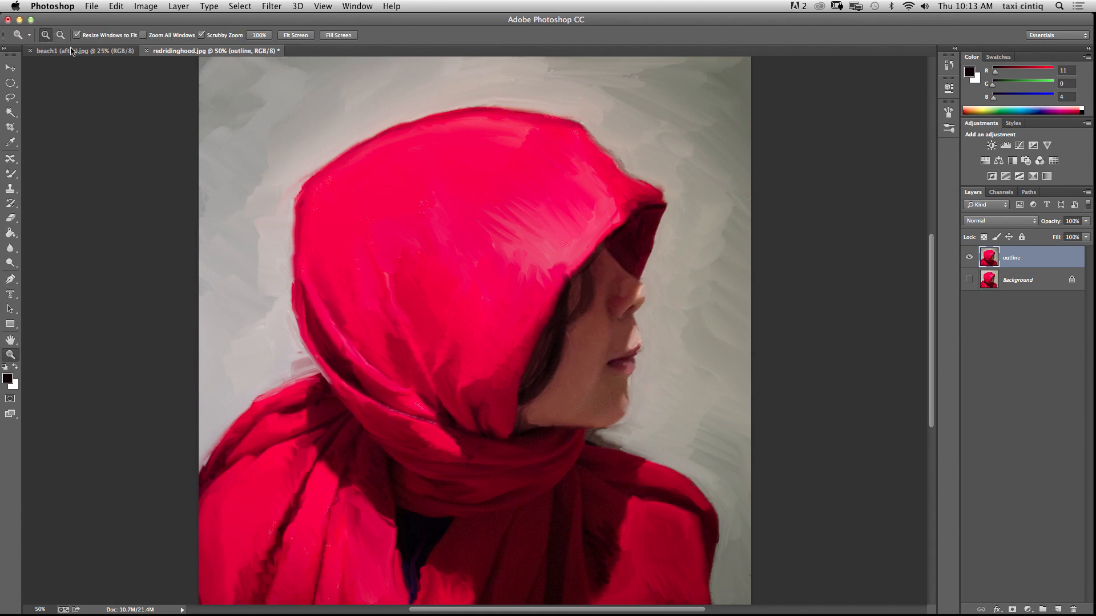
{"action": "left_click", "coordinate": [564, 372]}
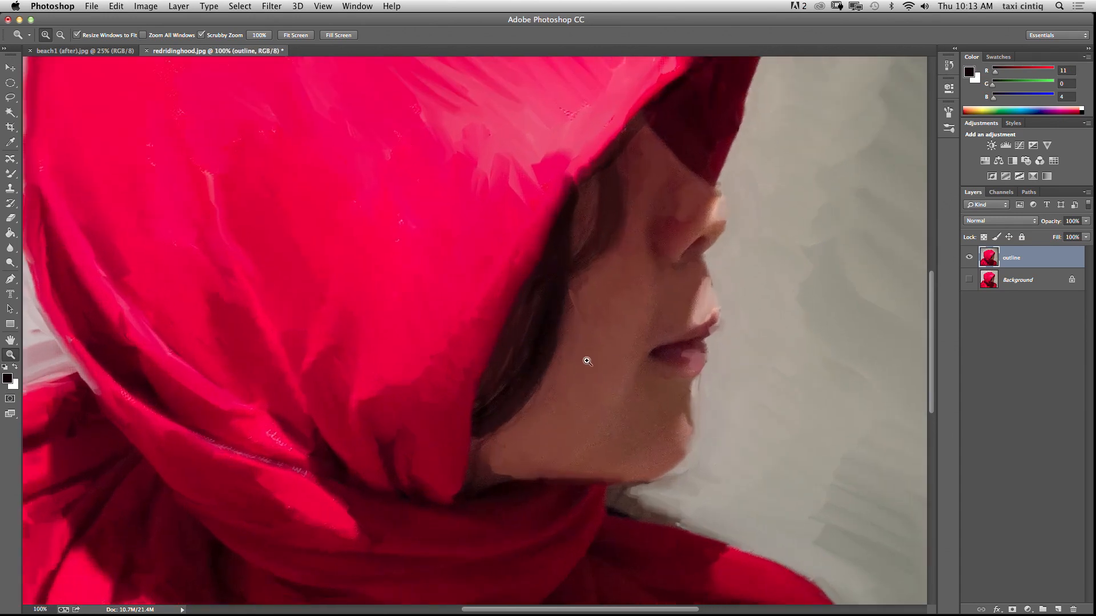
{"action": "left_click", "coordinate": [587, 361]}
Step: Sample the brown skin tone (97, 49, 35) from the lower cheek and smooth the cheek, jaw and chin with the Mixer Brush
{"action": "left_click", "coordinate": [60, 35]}
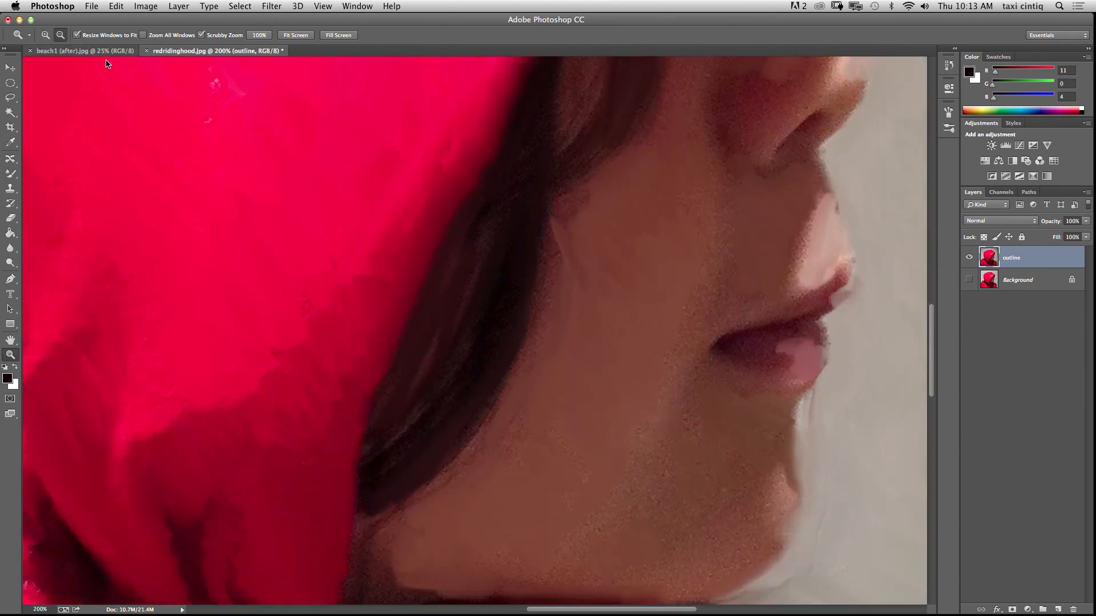
{"action": "left_click", "coordinate": [625, 427]}
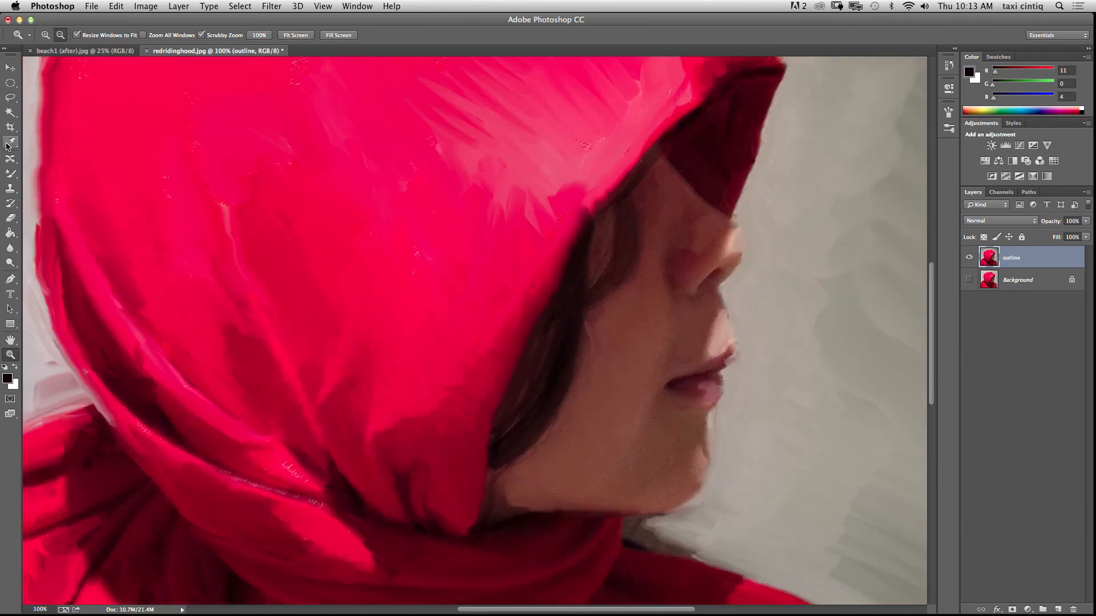
{"action": "key", "text": "i"}
{"action": "left_click", "coordinate": [639, 454]}
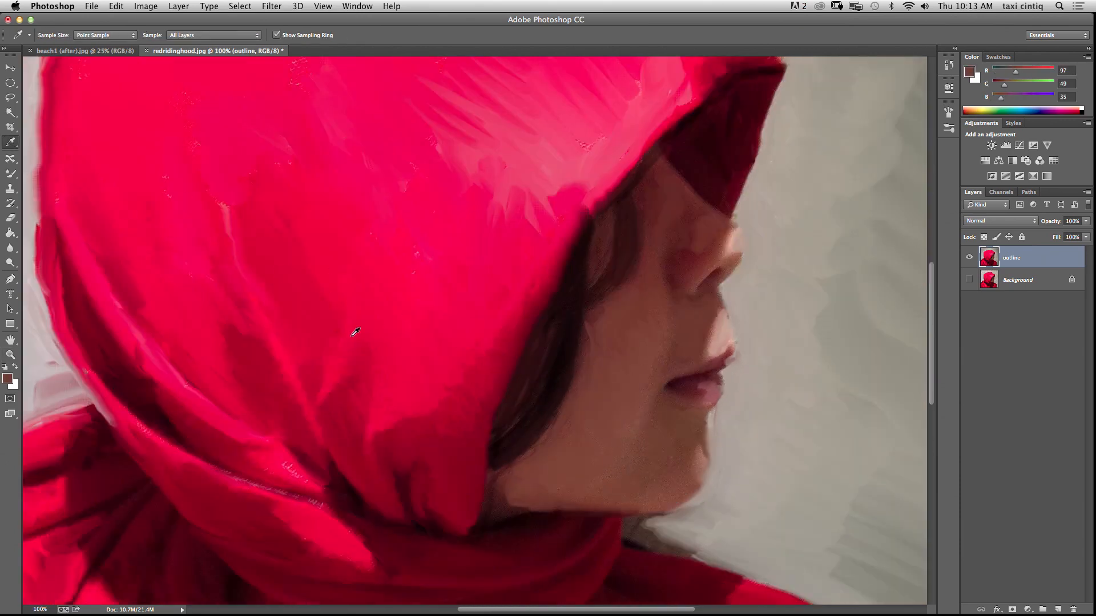
{"action": "left_click", "coordinate": [11, 173]}
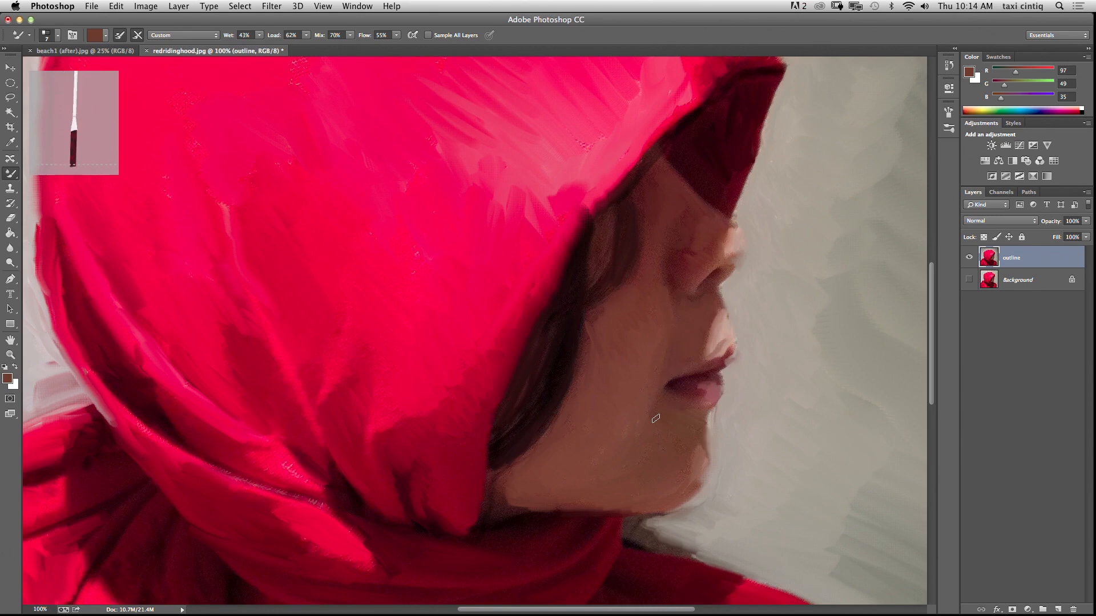
Step: Sample the dark red (147, 9, 31) from the scarf fold and paint over the speckled fold edges with the Mixer Brush
{"action": "key", "text": "i"}
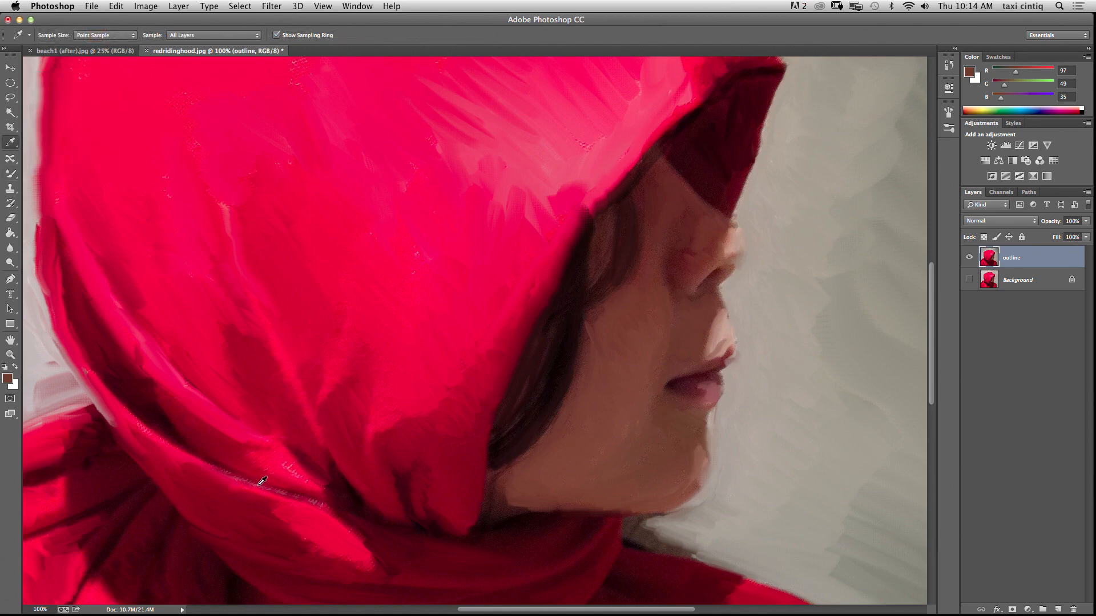
{"action": "left_click", "coordinate": [259, 483]}
{"action": "key", "text": "b"}
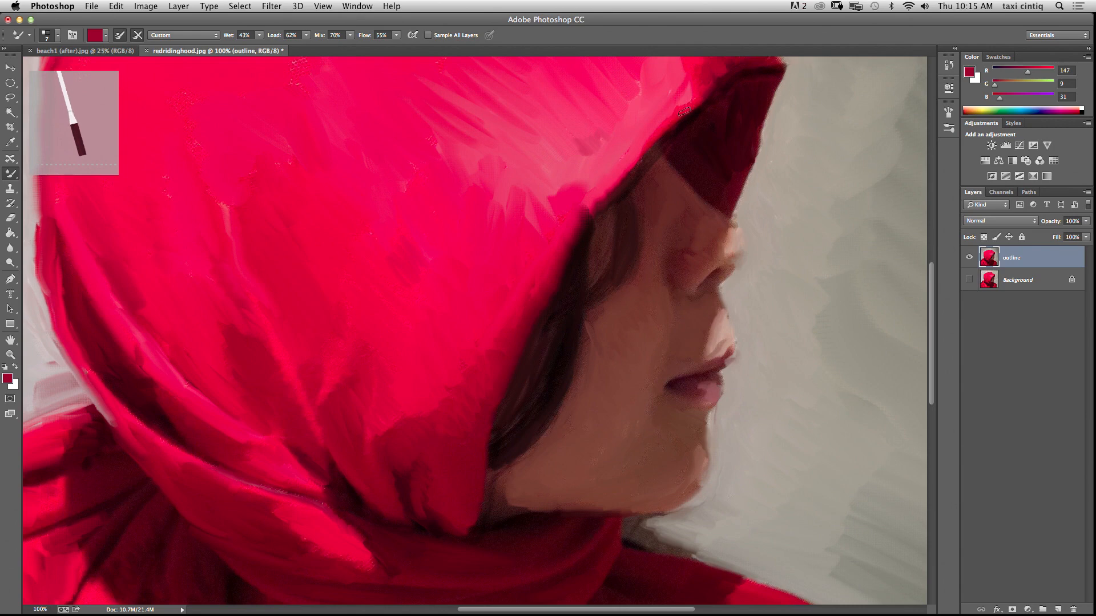
Step: Sample the bright pinkish red (235, 42, 78) near the hood's front edge and paint out the dark smudge on its highlight
{"action": "key", "text": "i"}
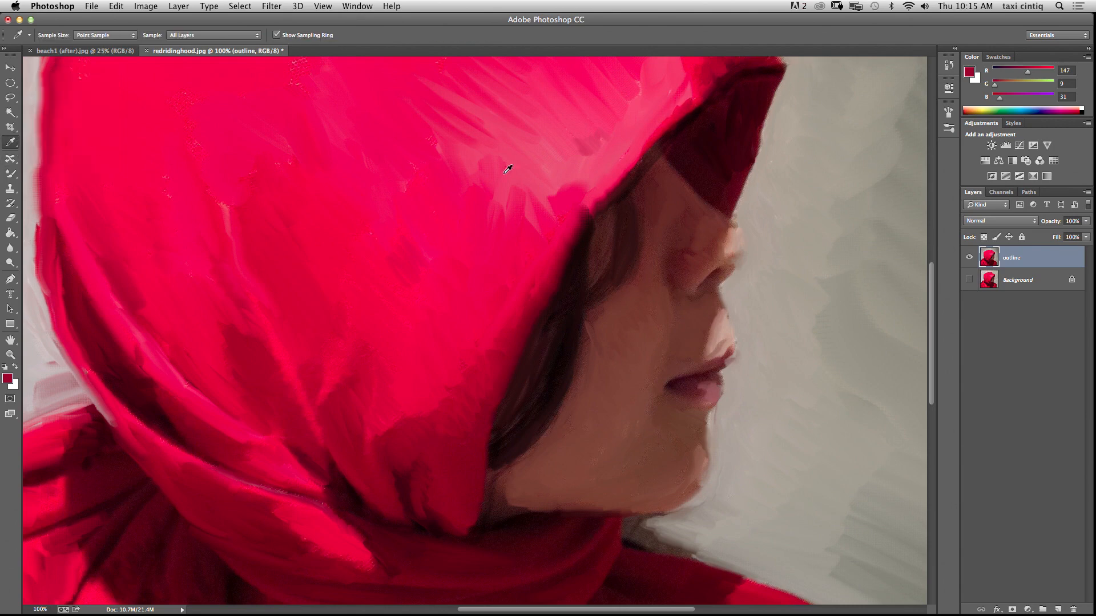
{"action": "left_click", "coordinate": [579, 190]}
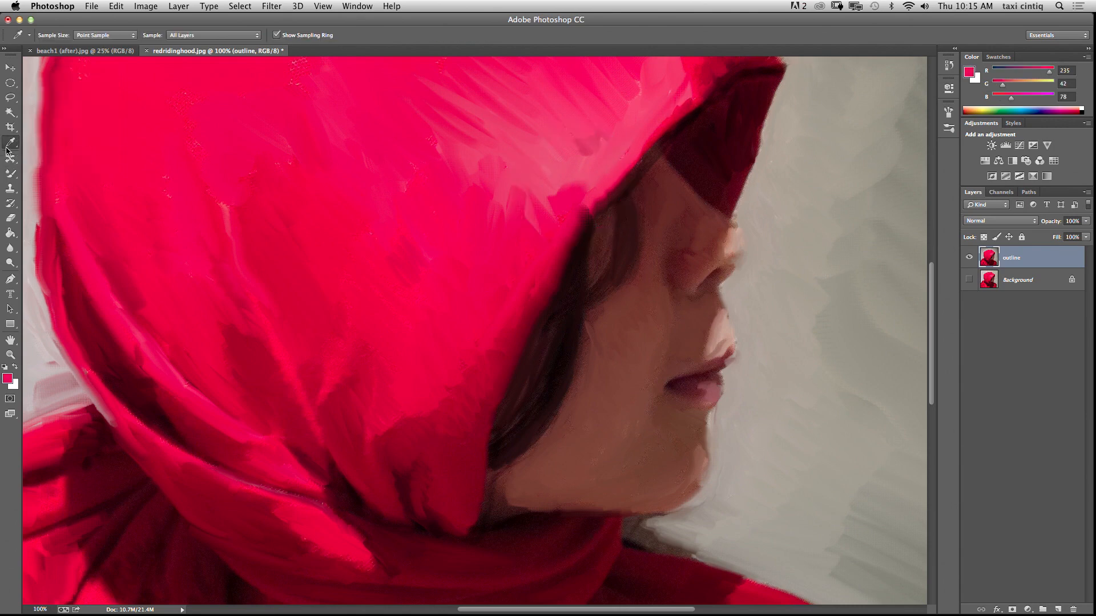
{"action": "left_click", "coordinate": [12, 176]}
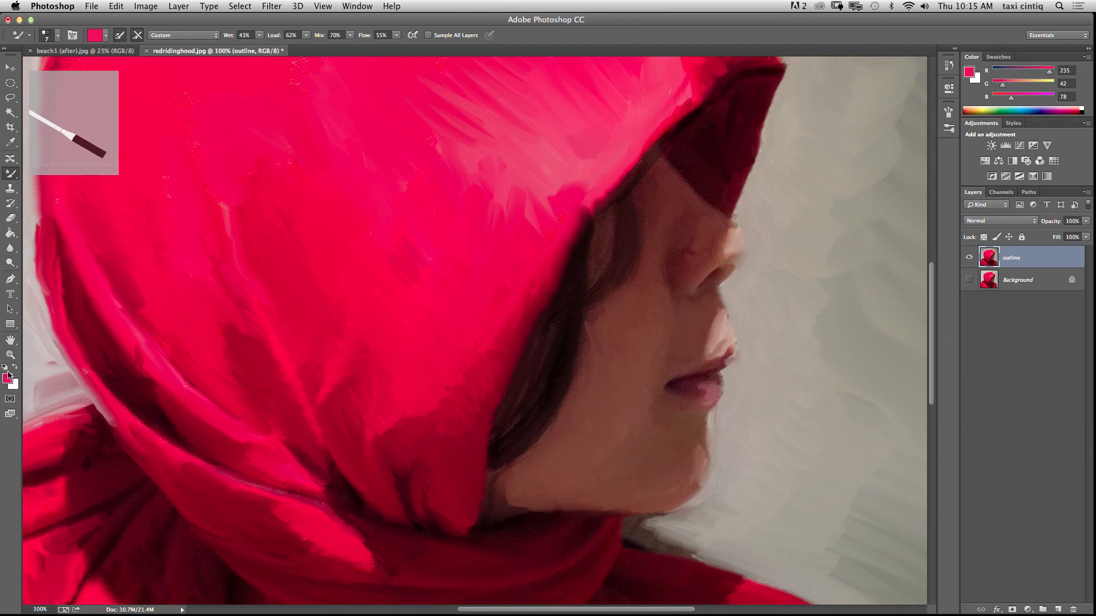
{"action": "left_click", "coordinate": [11, 354]}
{"action": "left_click", "coordinate": [337, 201], "text": "alt"}
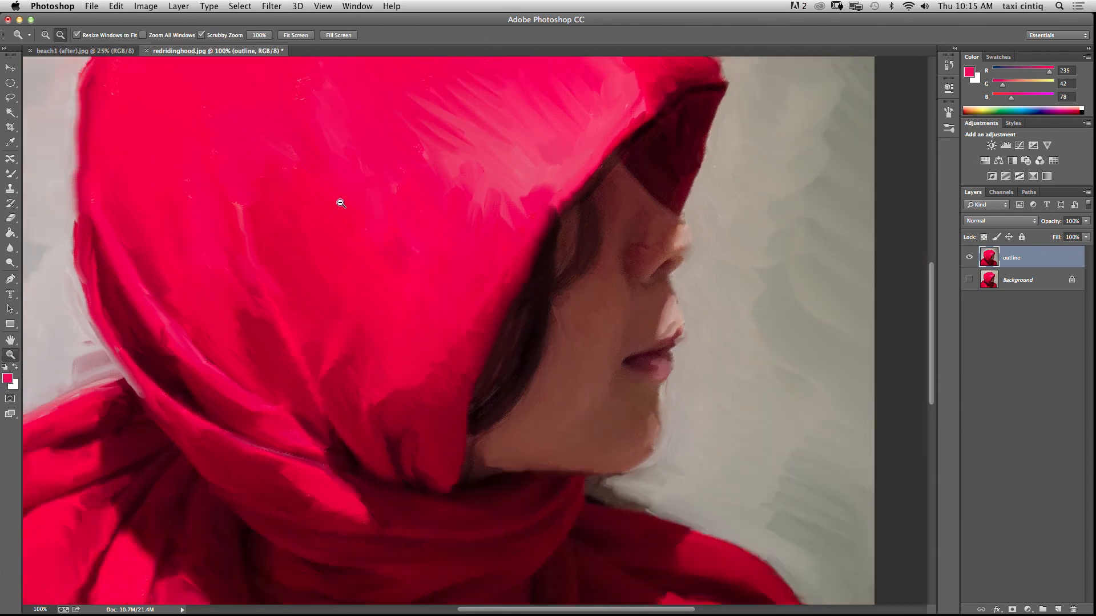
{"action": "left_click", "coordinate": [340, 203], "text": "alt"}
{"action": "left_click", "coordinate": [391, 217], "text": "alt"}
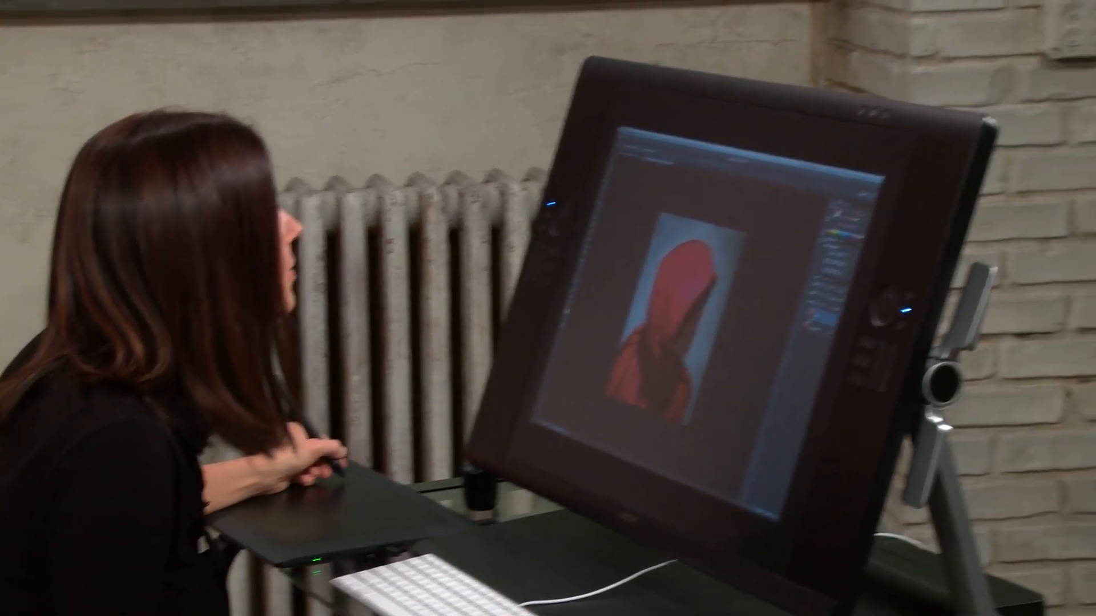
{"action": "left_click", "coordinate": [855, 102]}
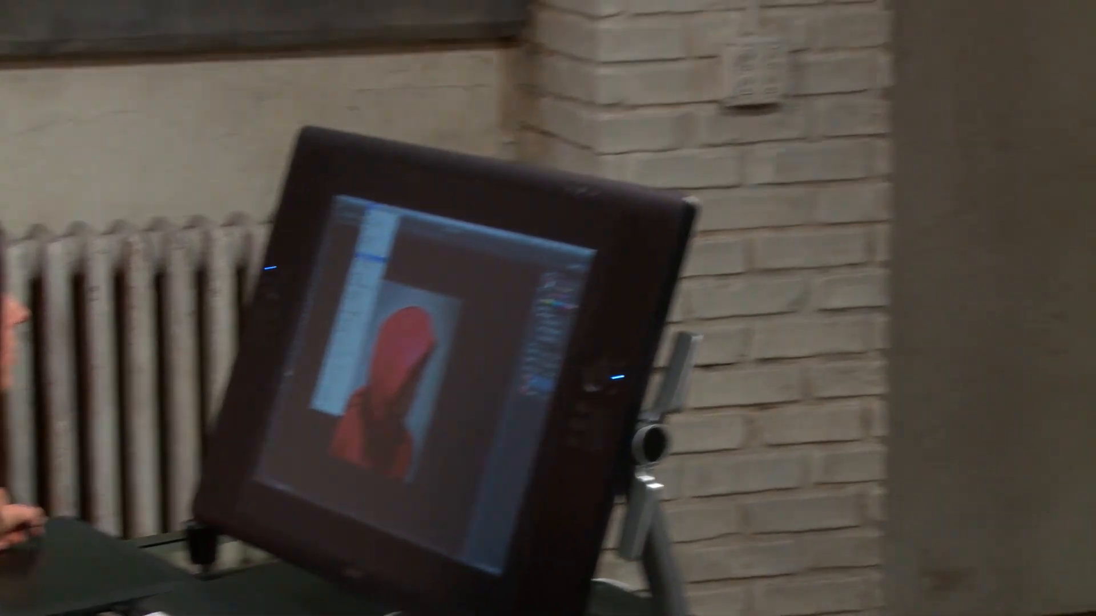